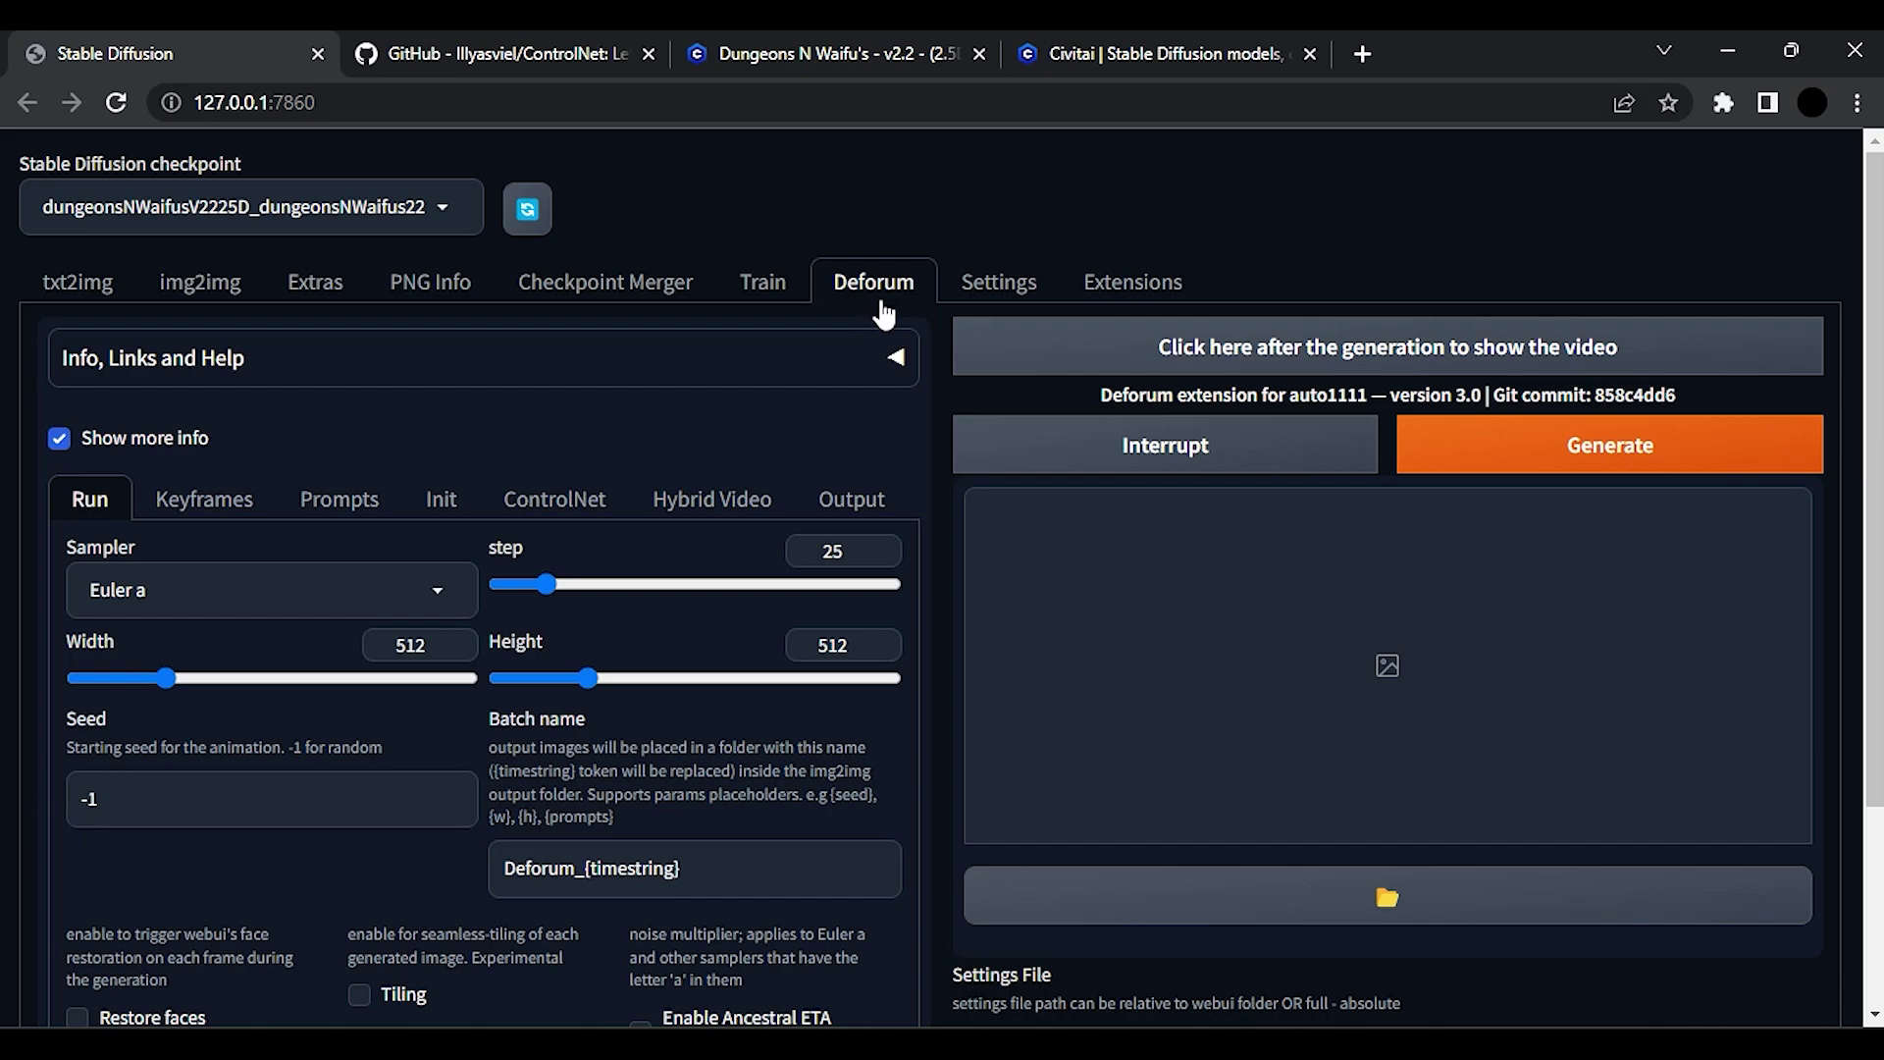
# Search the available extensions for 'deforum', check the installed list, then return to Deforum.
pyautogui.click(1133, 295)
pyautogui.click(225, 351)
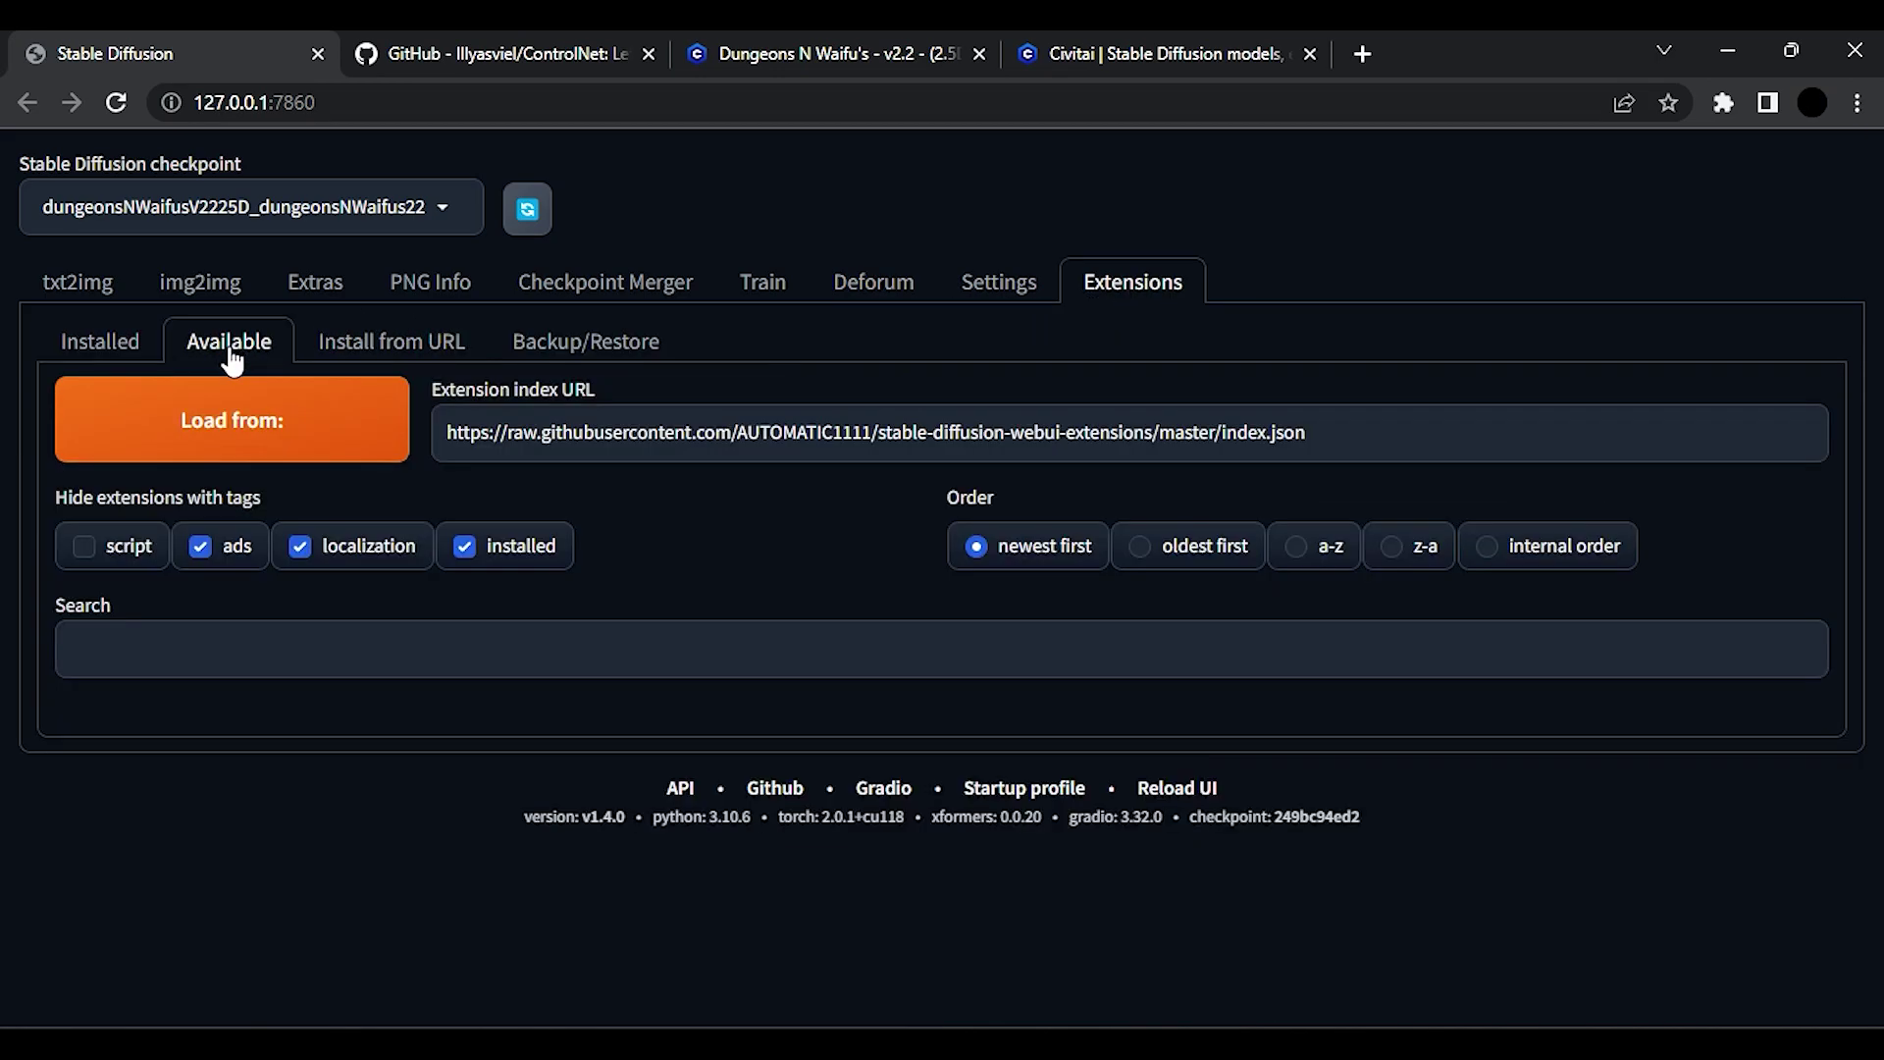
pyautogui.click(258, 448)
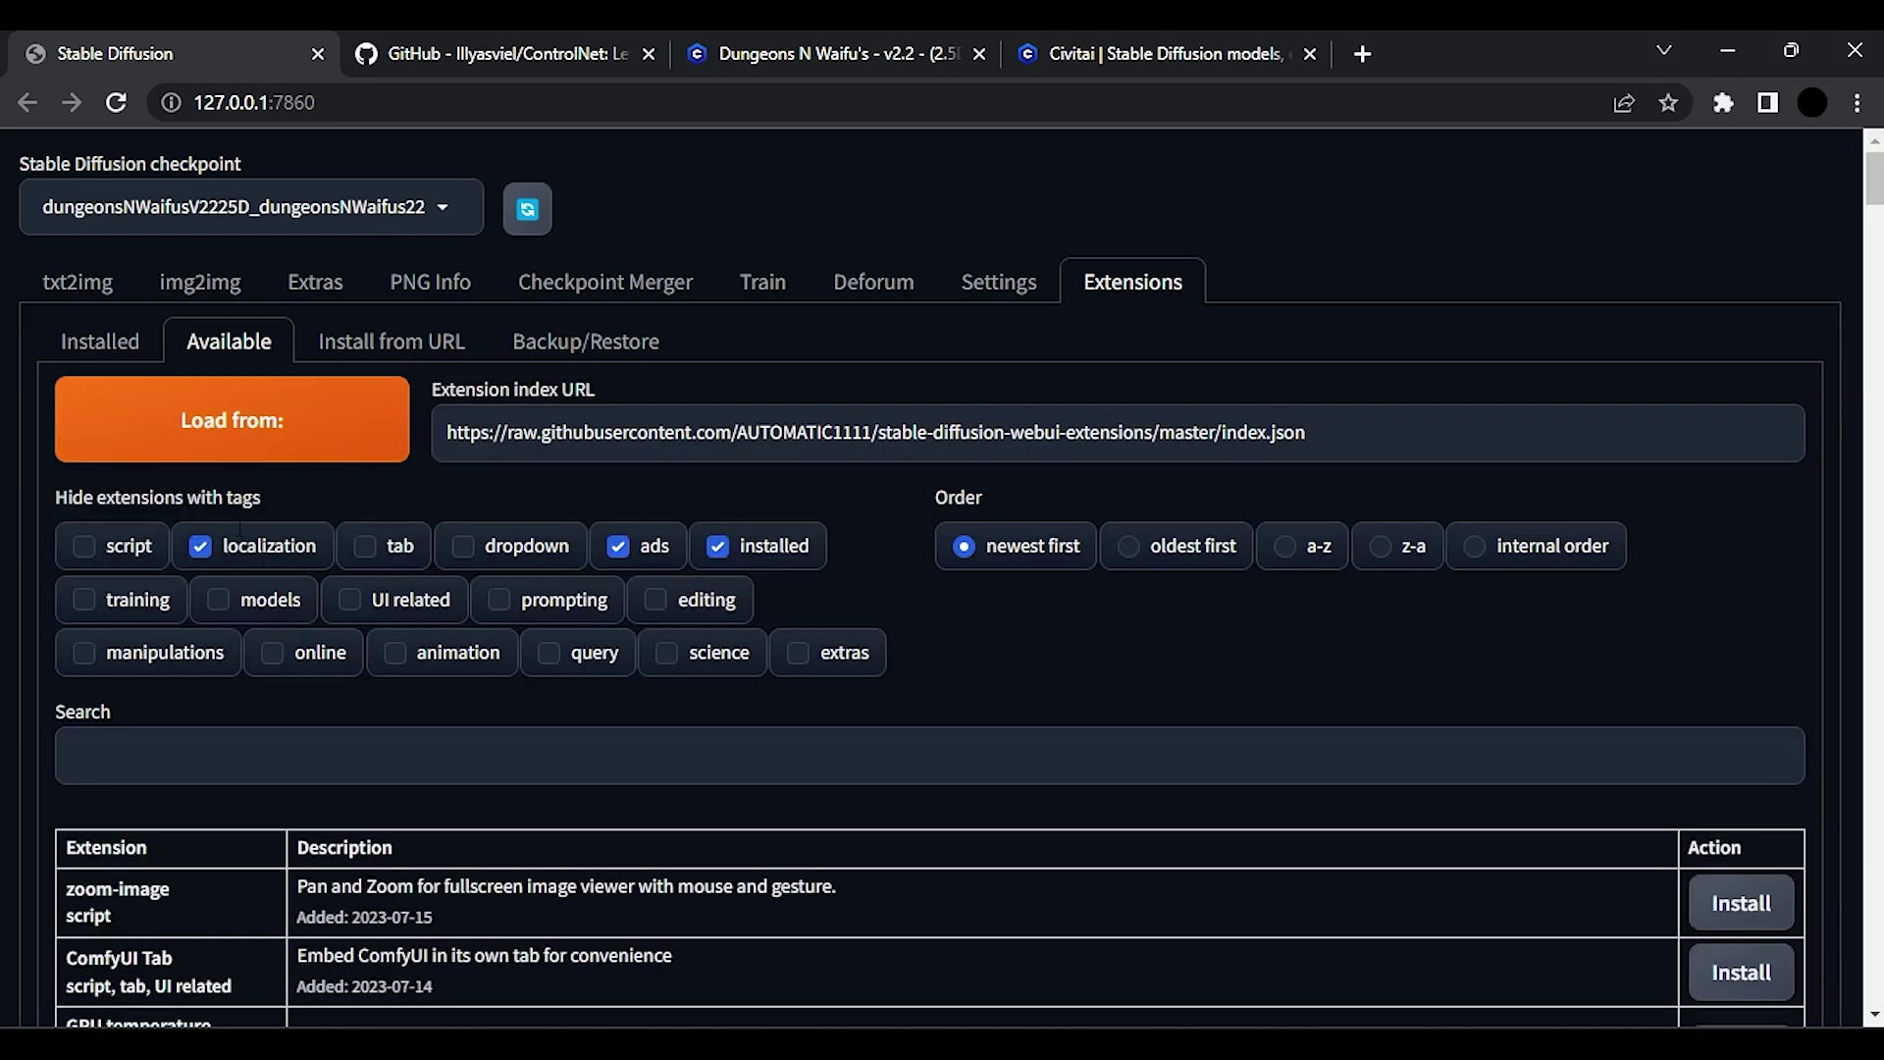
pyautogui.click(179, 745)
pyautogui.write('defo')
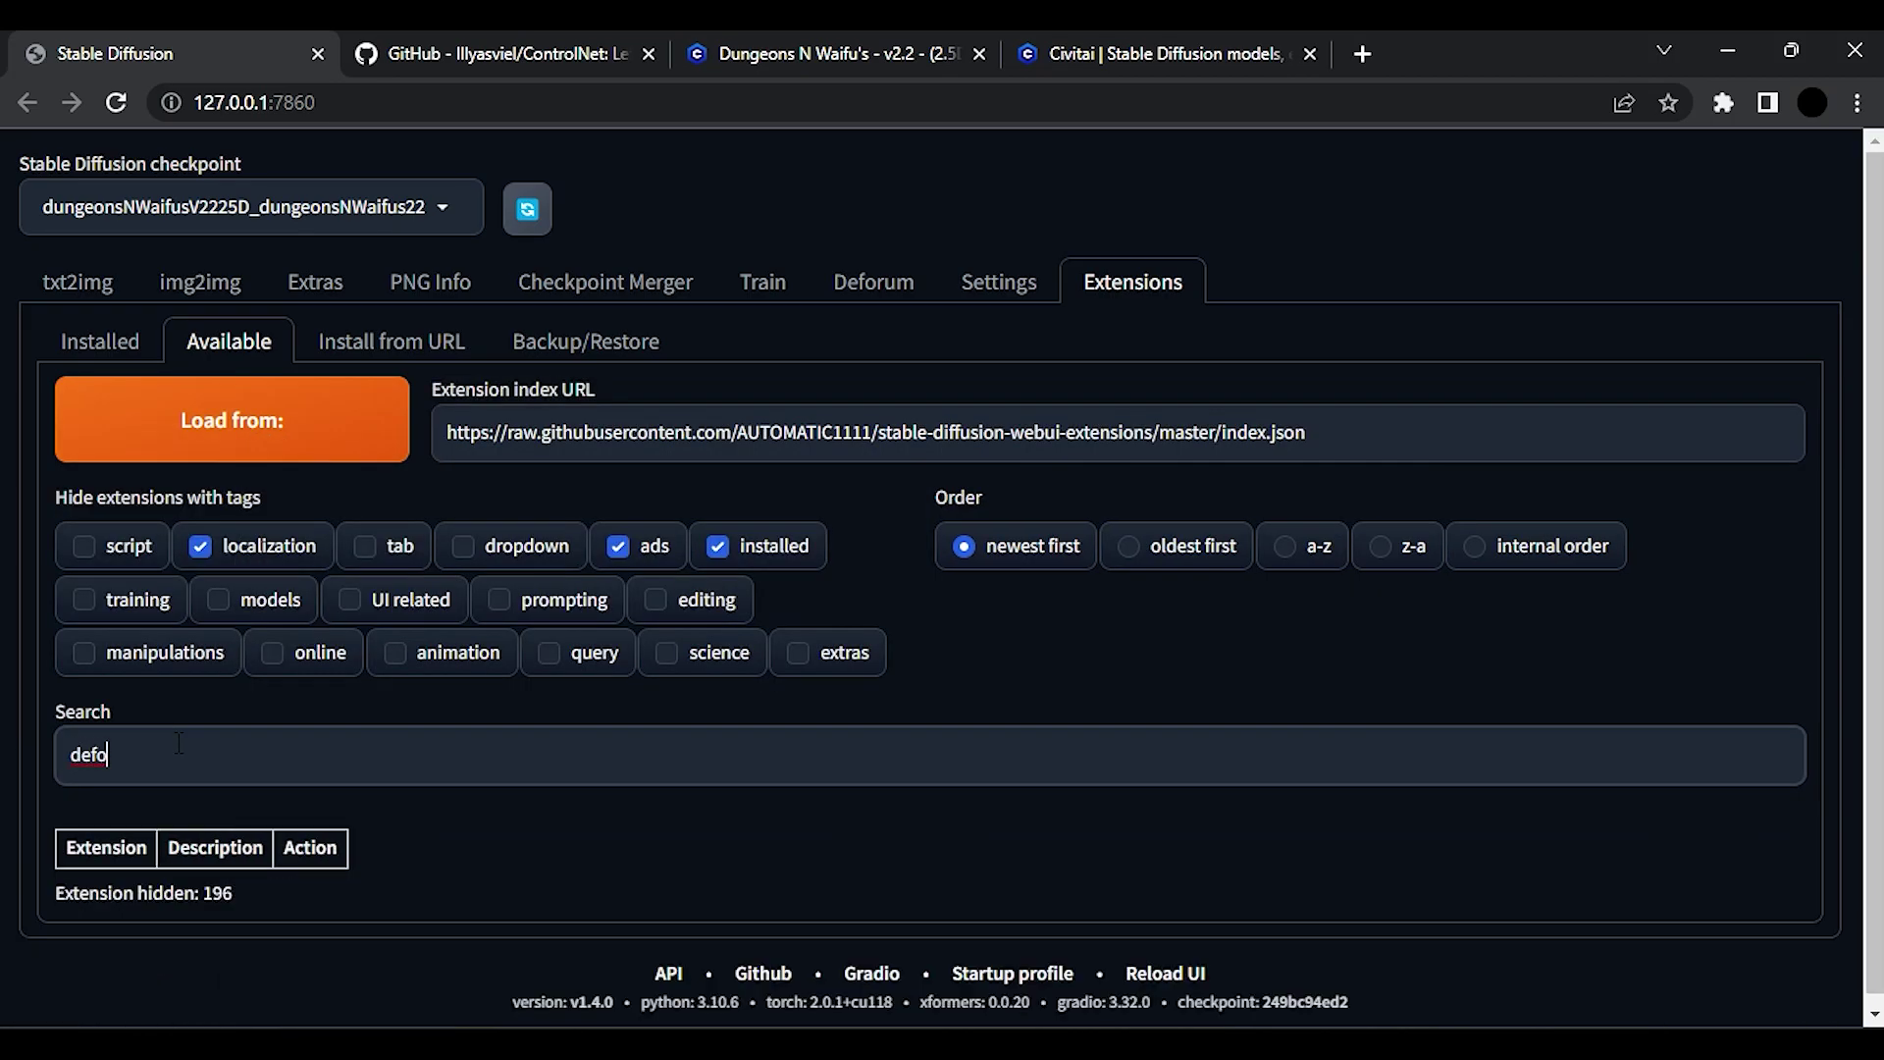
pyautogui.write('rum')
pyautogui.click(99, 341)
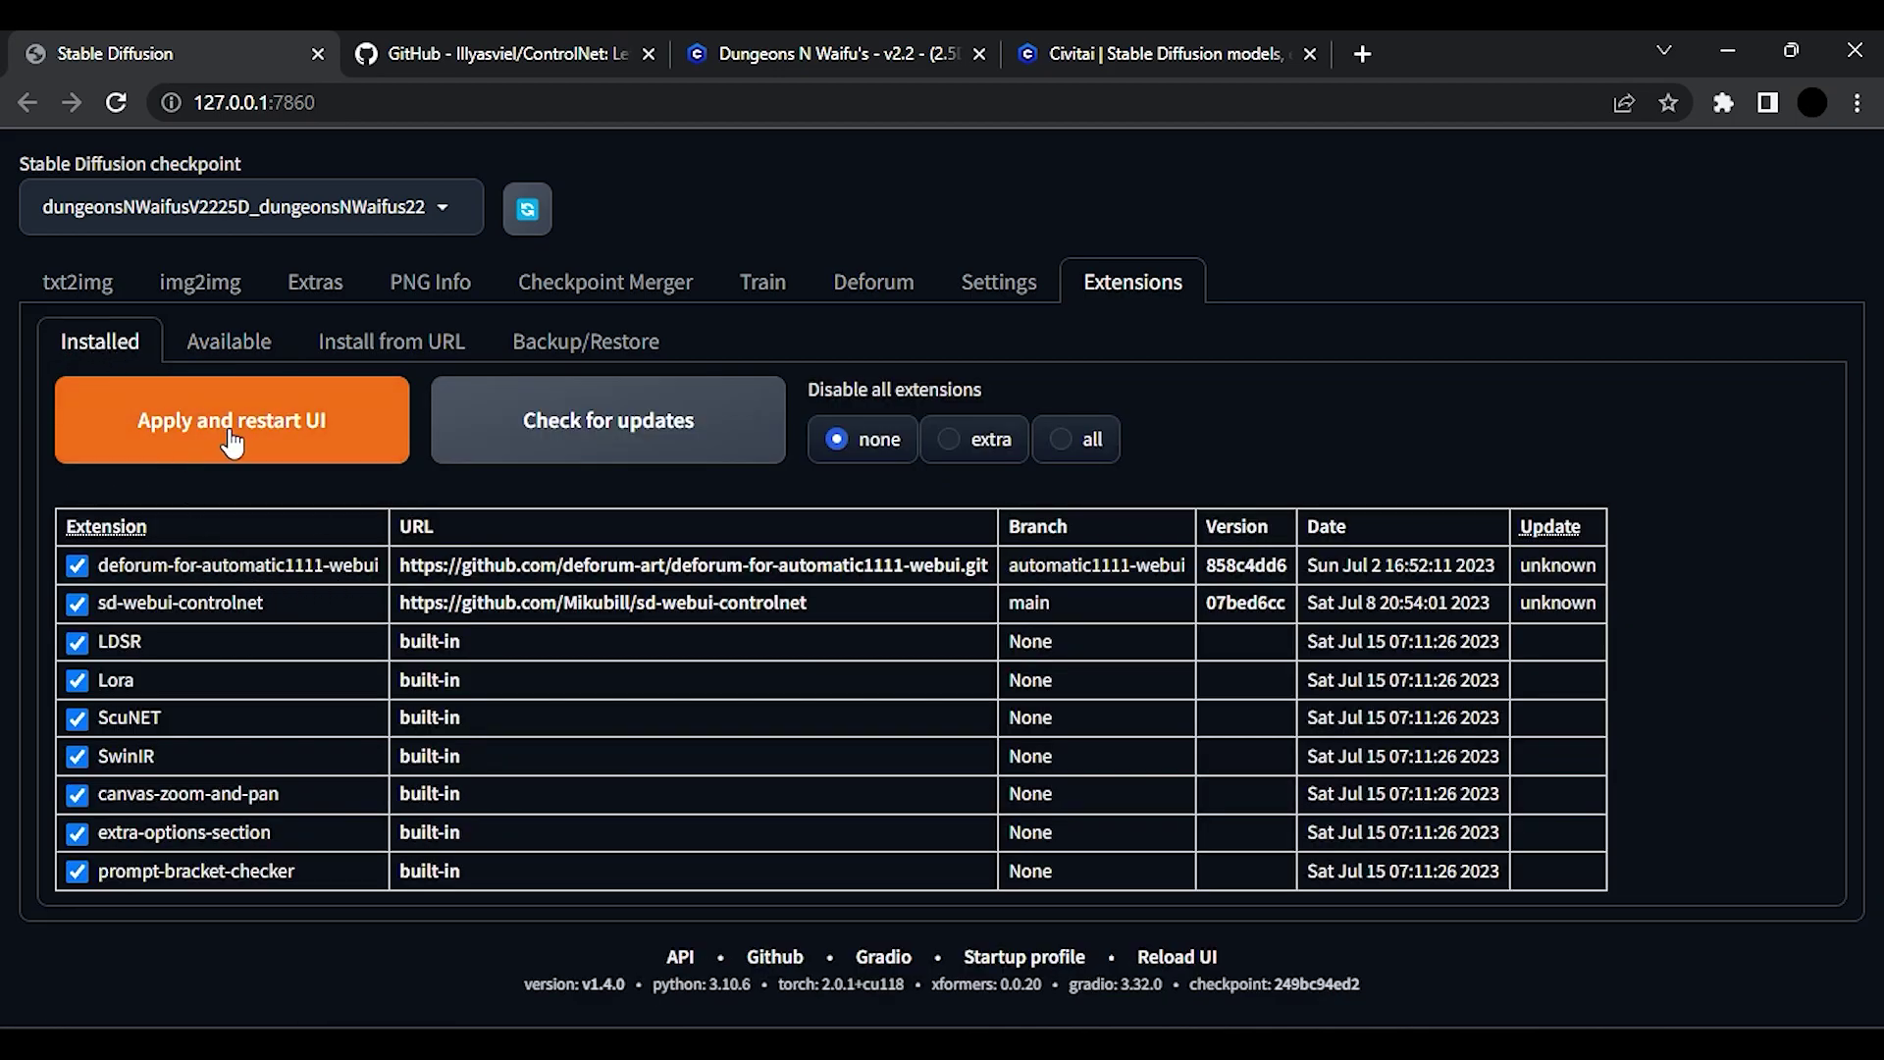
pyautogui.click(870, 286)
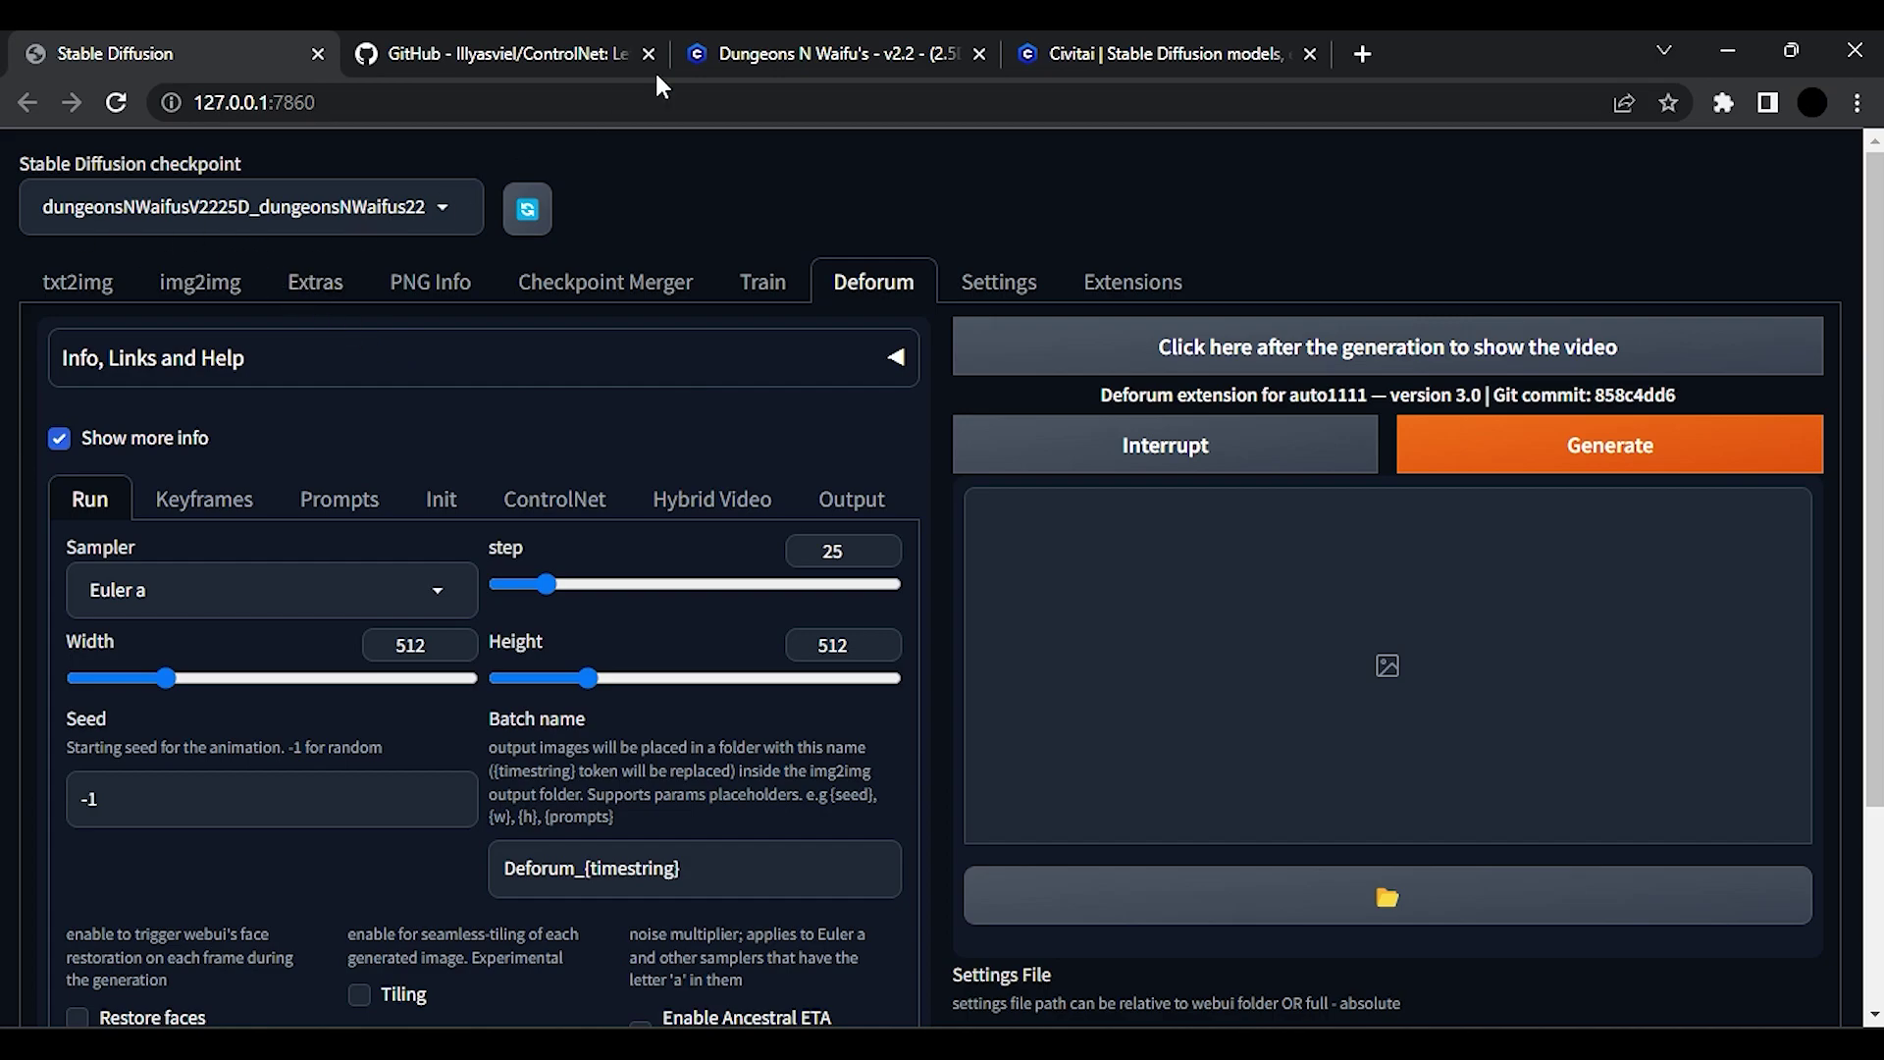
# Bring up the Dungeons N Waifu's v2.2 model page on Civitai and look it over.
pyautogui.click(767, 39)
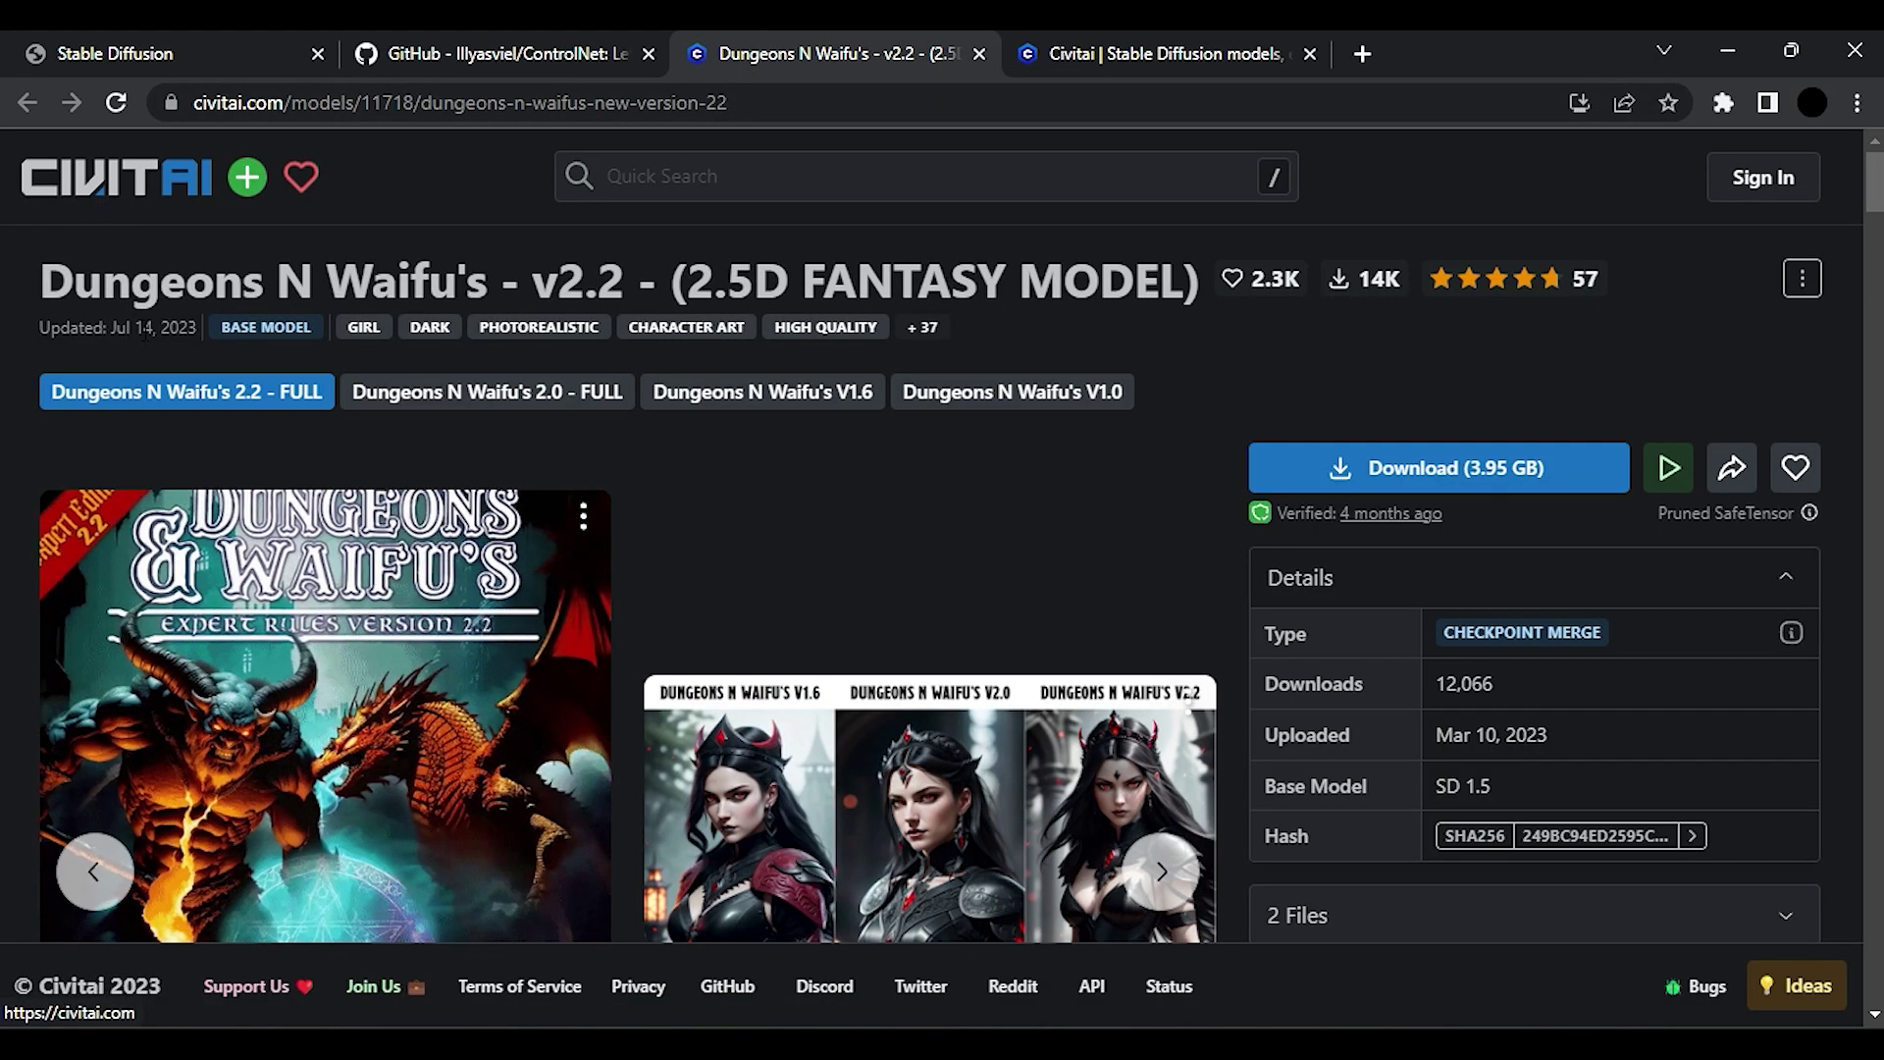
pyautogui.moveTo(212, 280); pyautogui.dragTo(1044, 399)
pyautogui.click(930, 550)
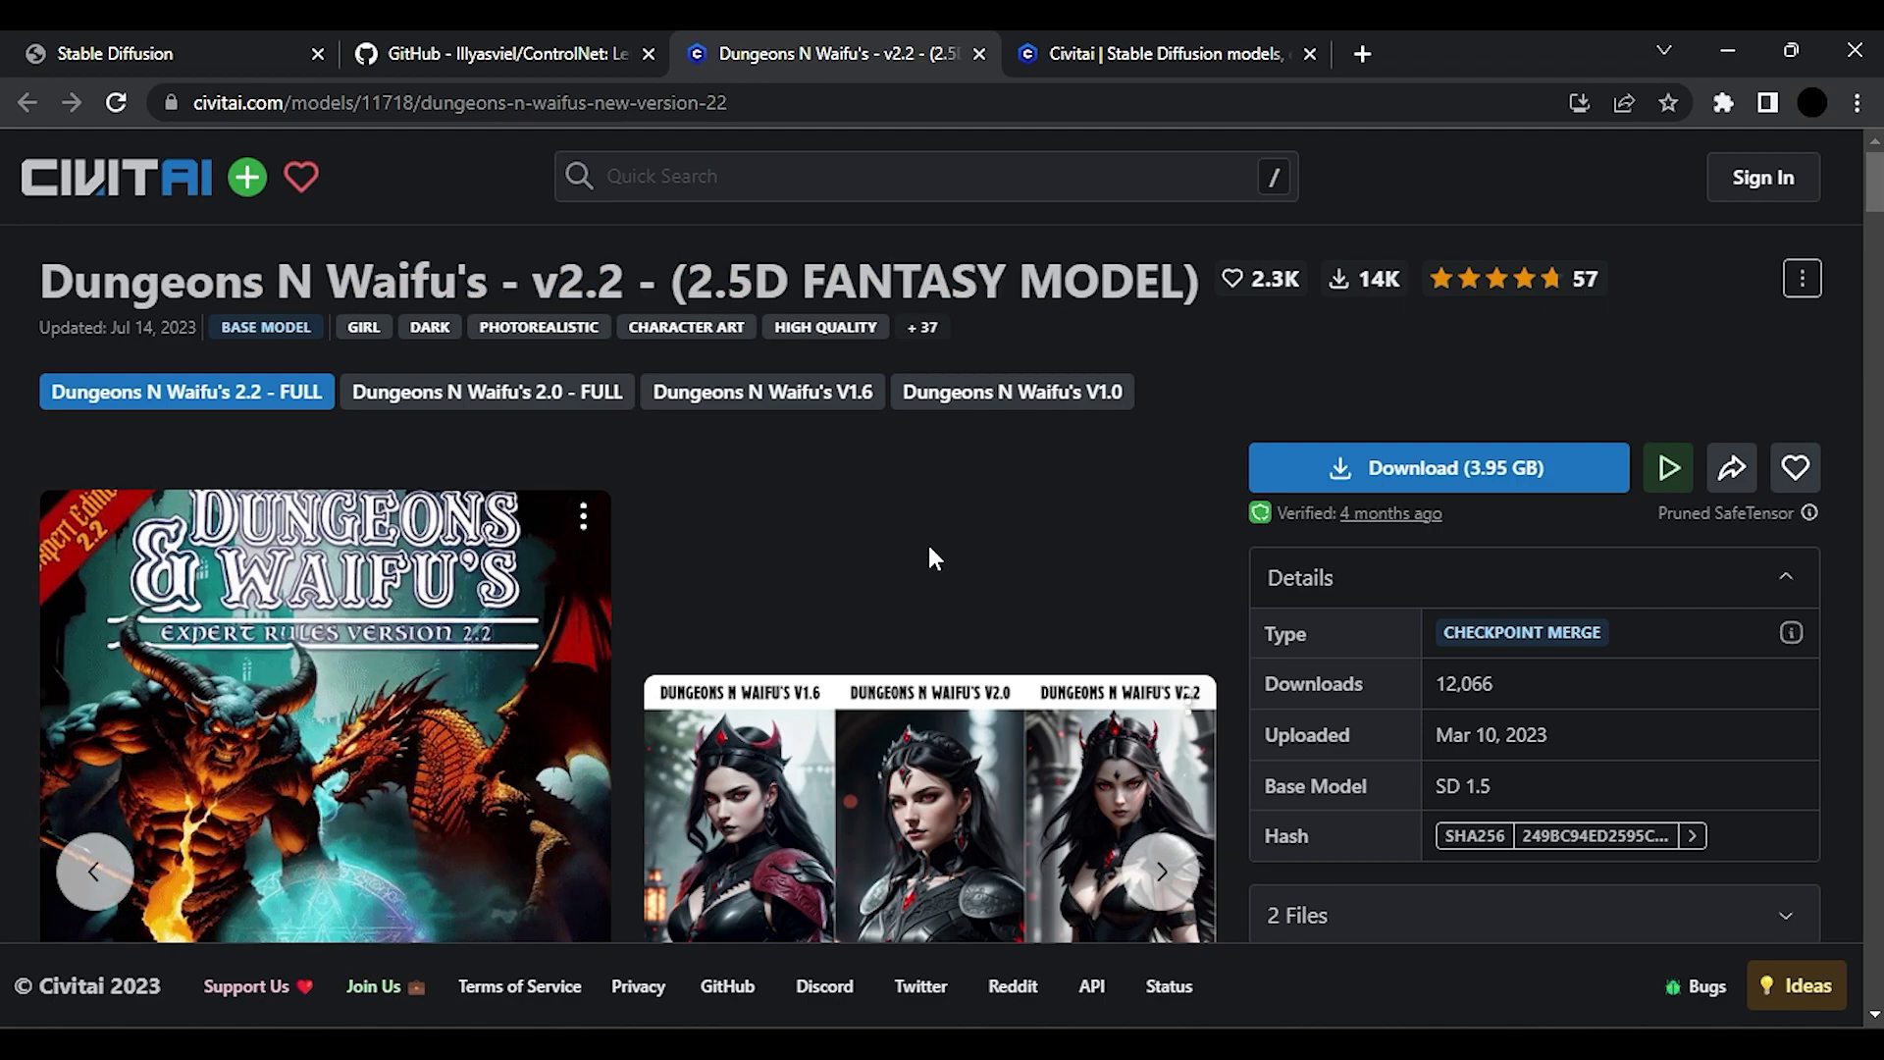
pyautogui.scroll(-3, 802, 647)
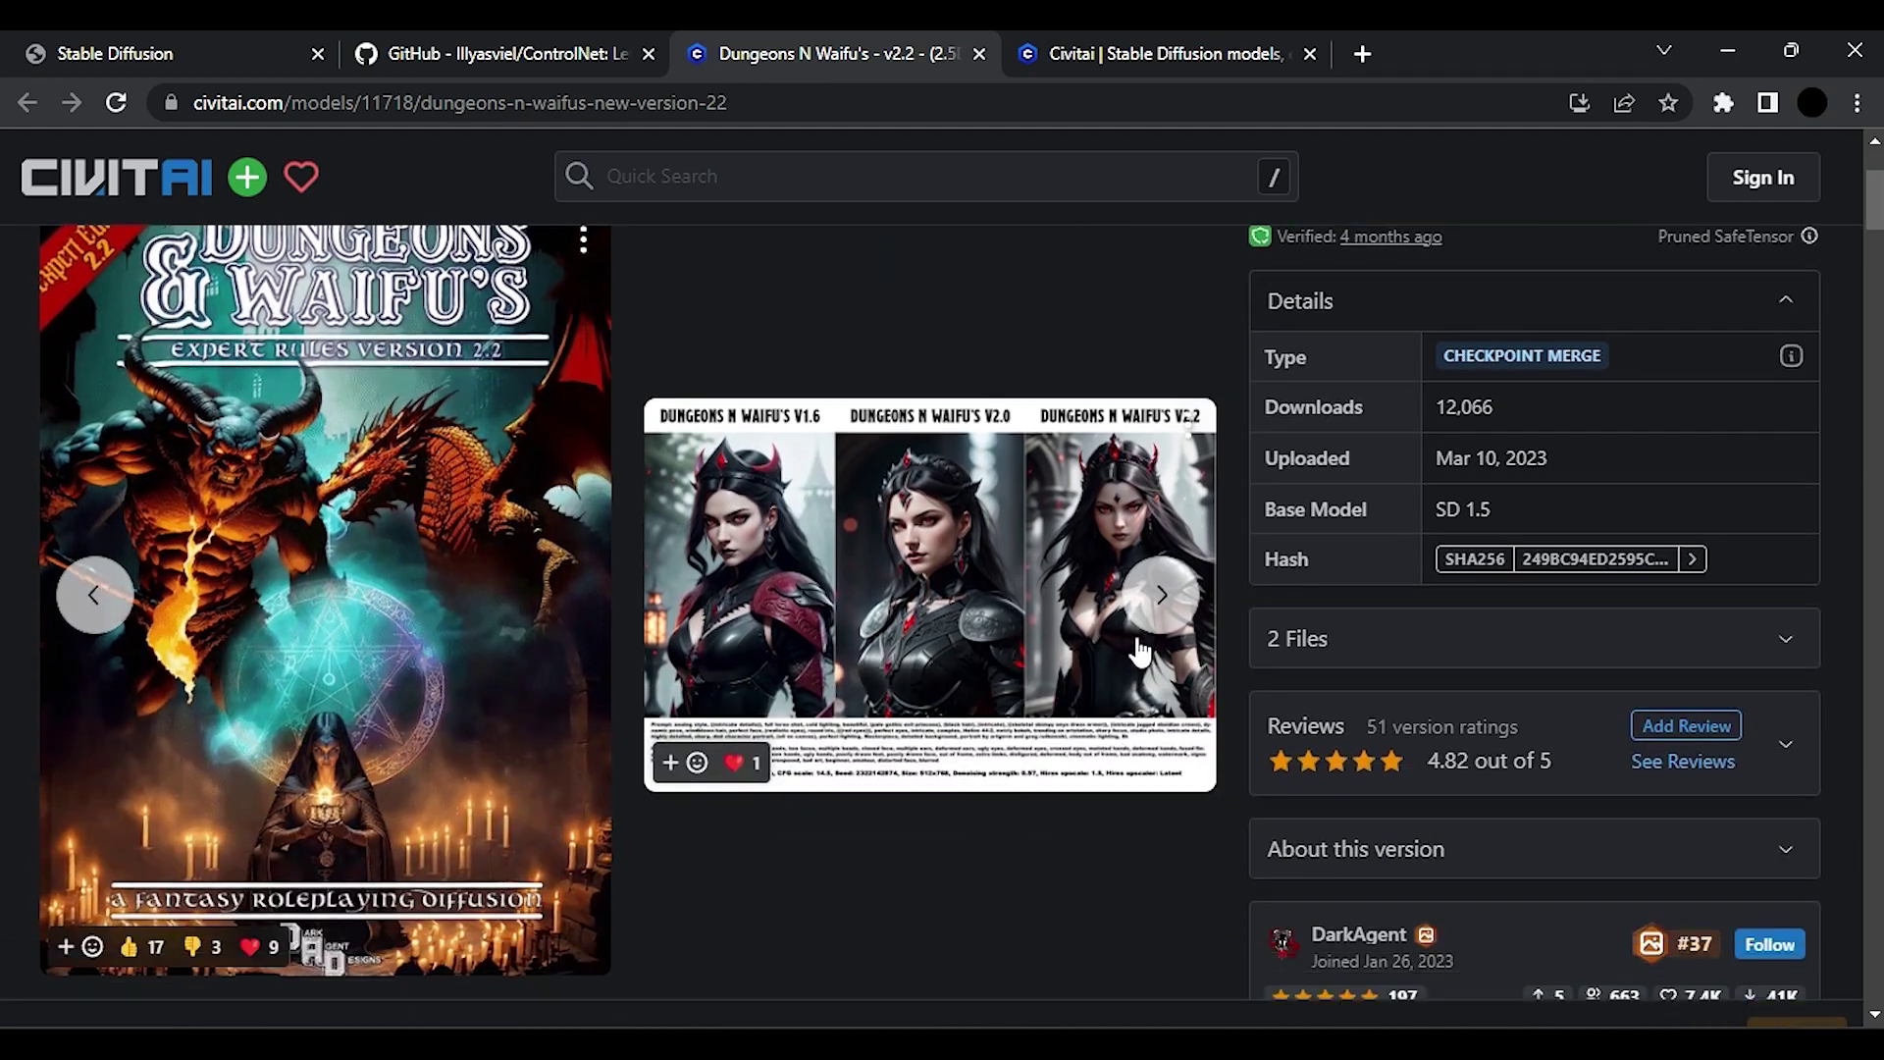
pyautogui.scroll(2, 559, 653)
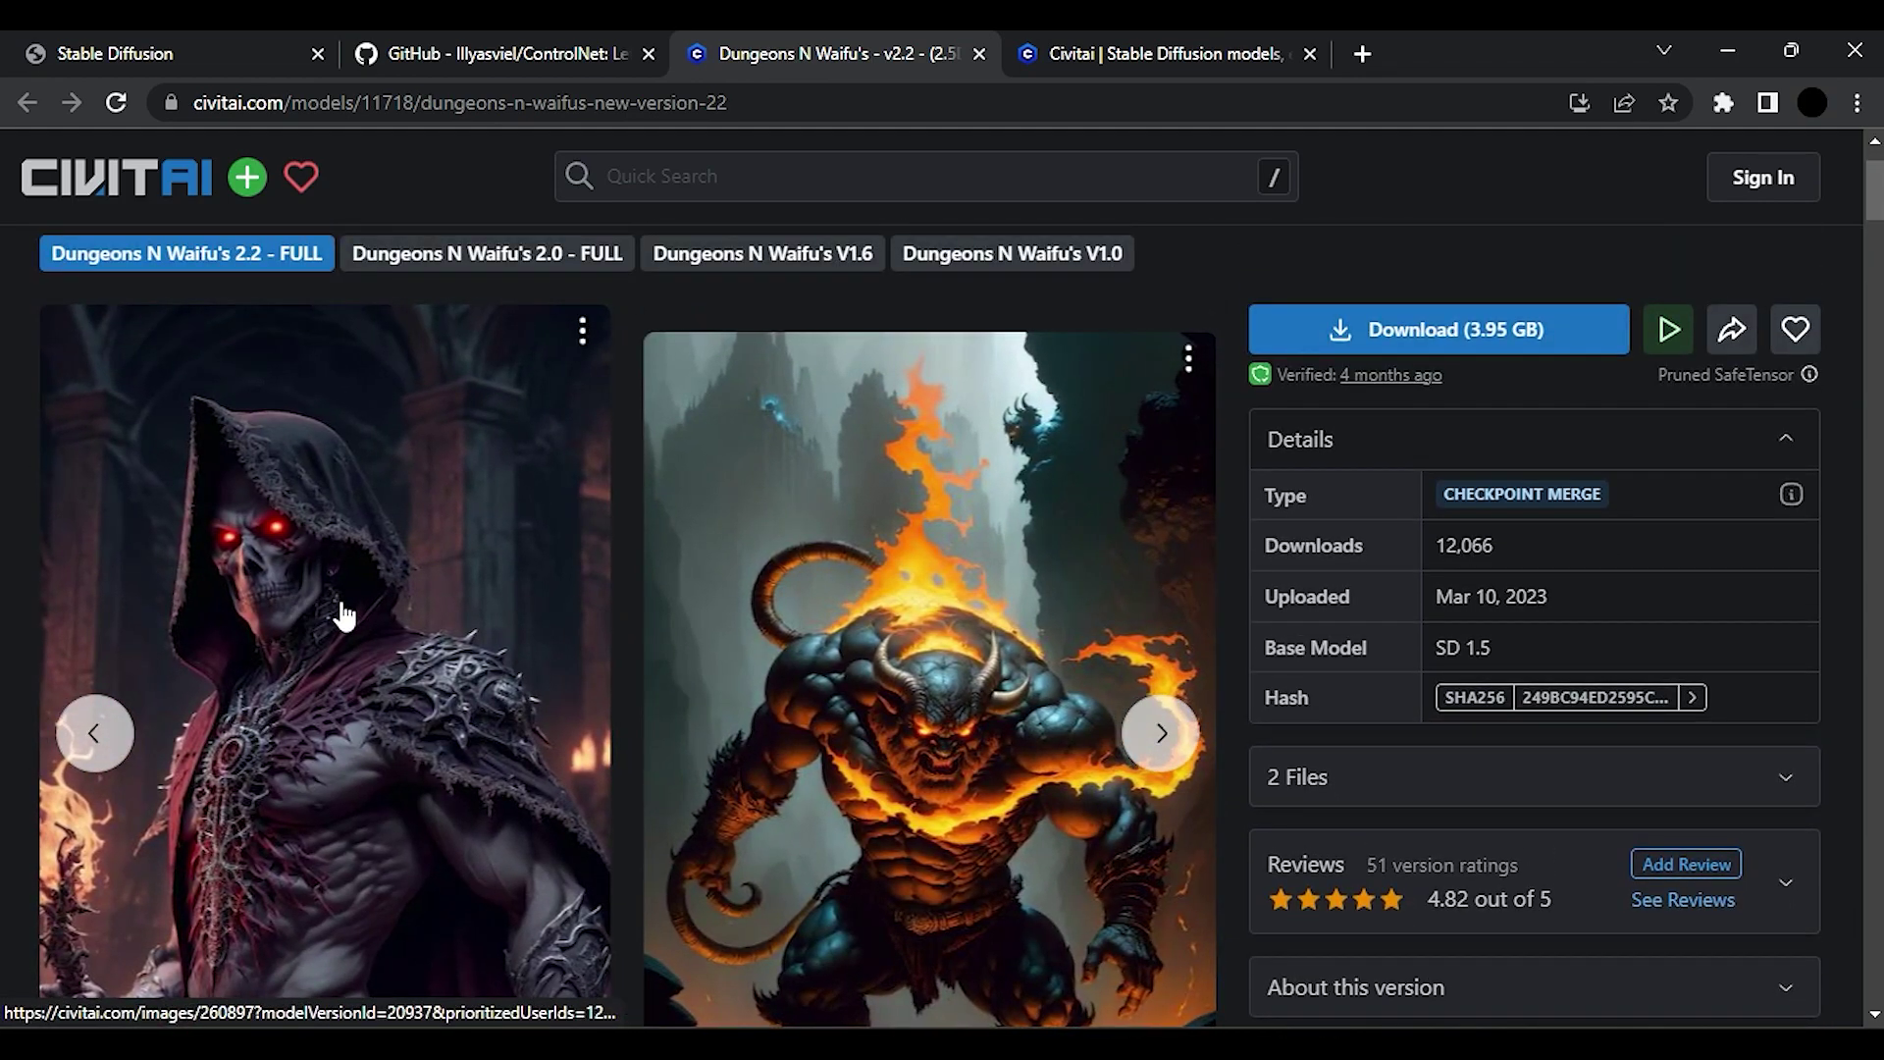
# Download the 3.95 GB checkpoint and open A1111 Web UI Autoinstaller\stable-diffusion-webui\models\Stable-diffusion.
pyautogui.click(1479, 340)
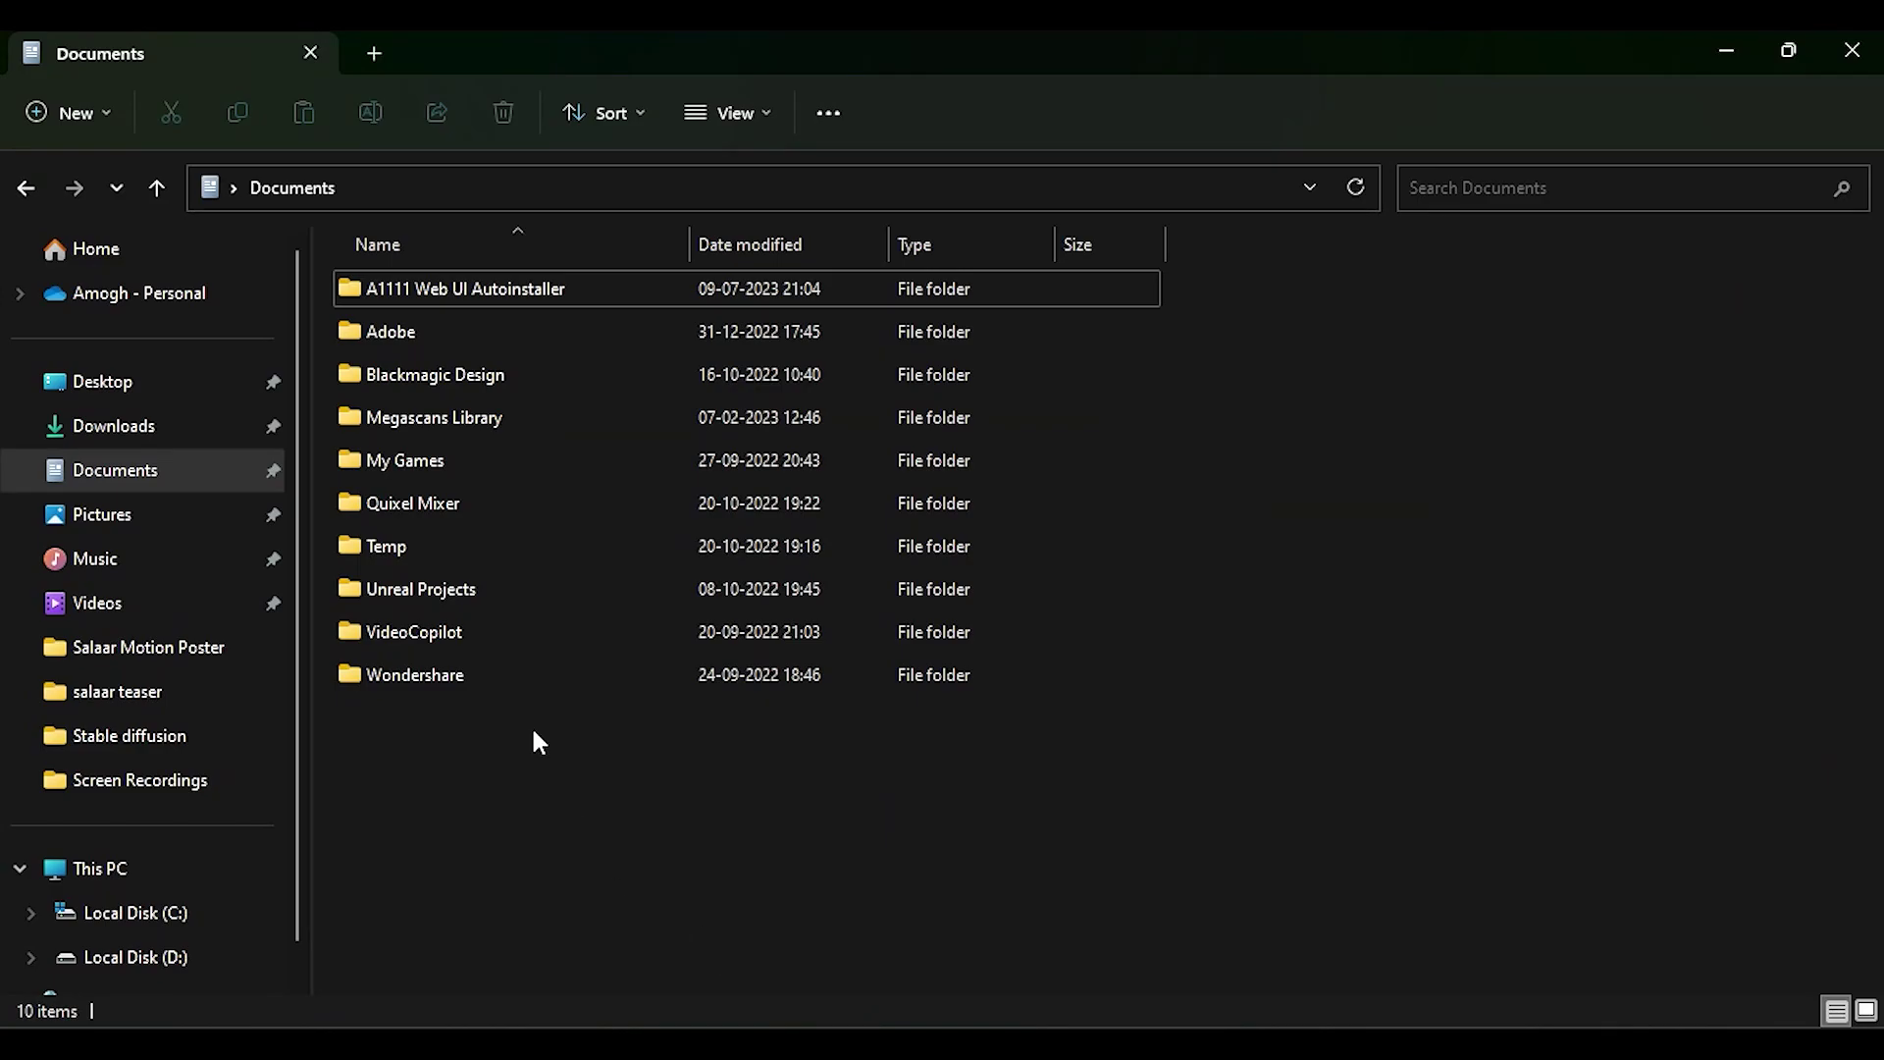
pyautogui.doubleClick(515, 291)
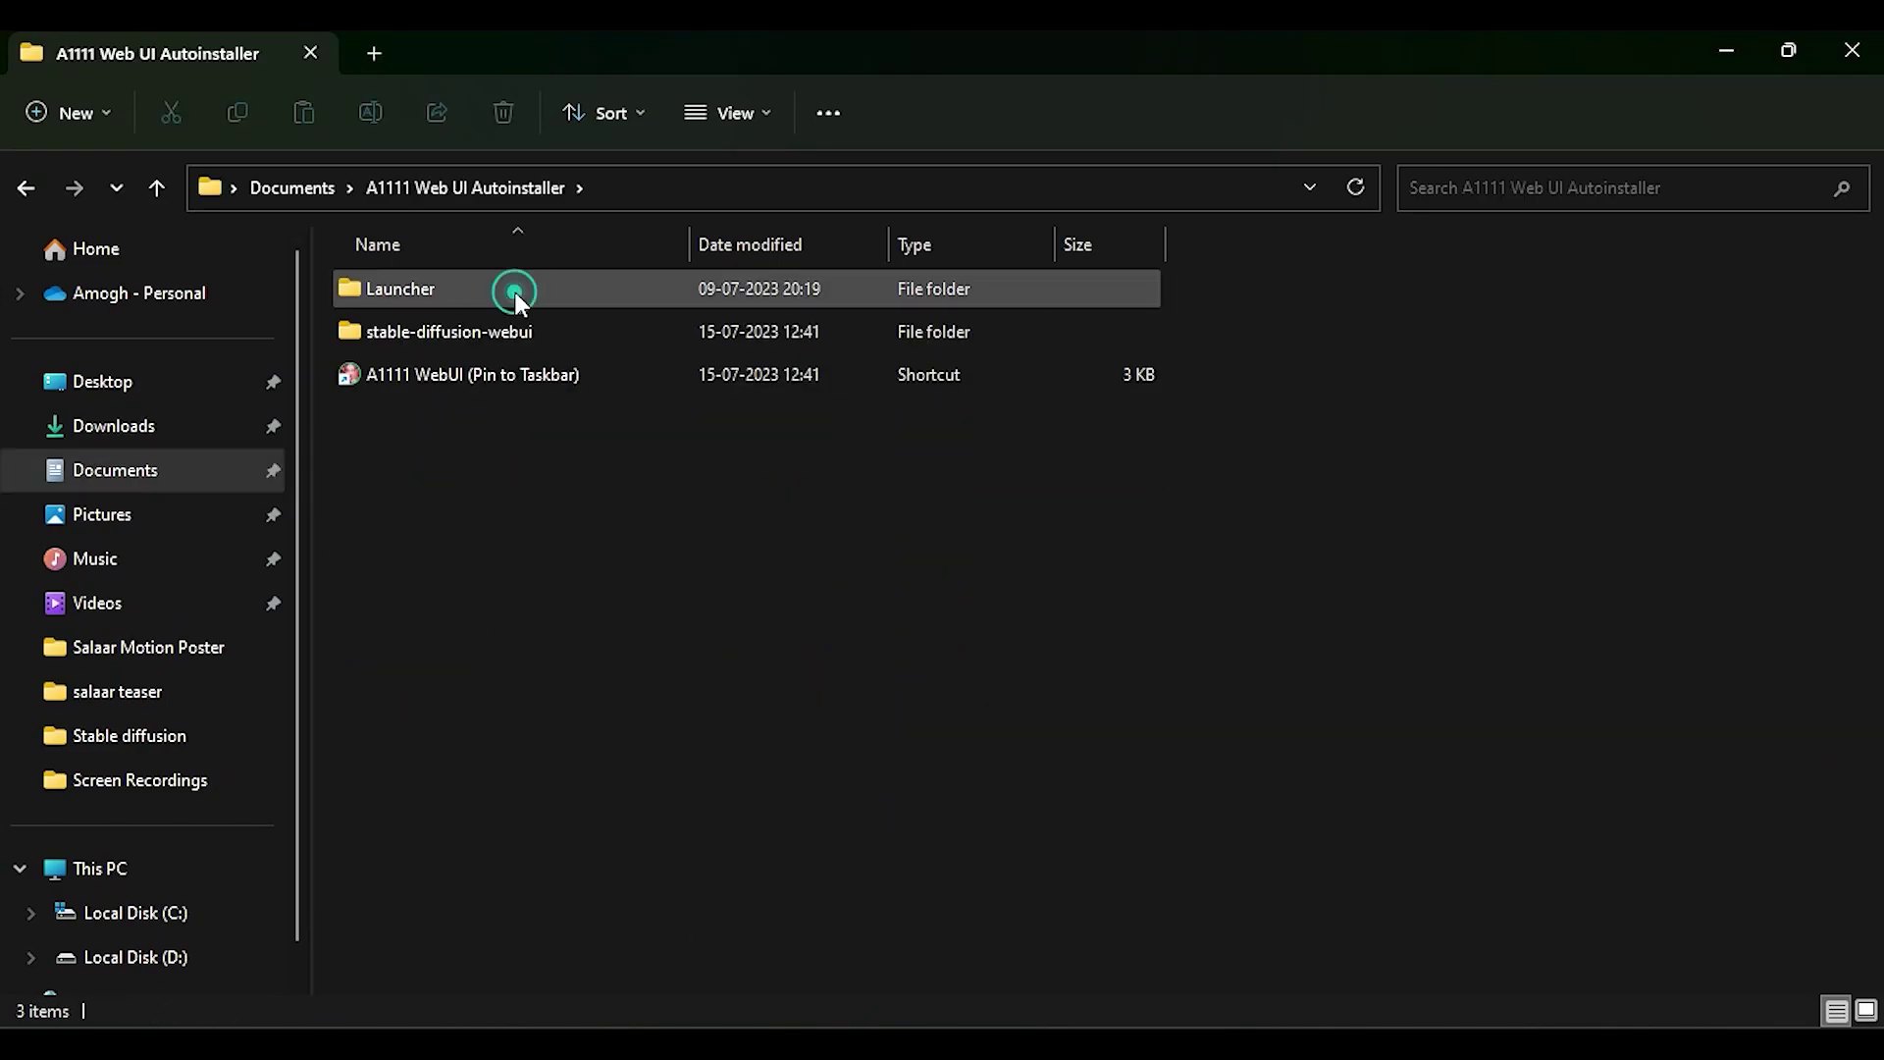
pyautogui.doubleClick(459, 331)
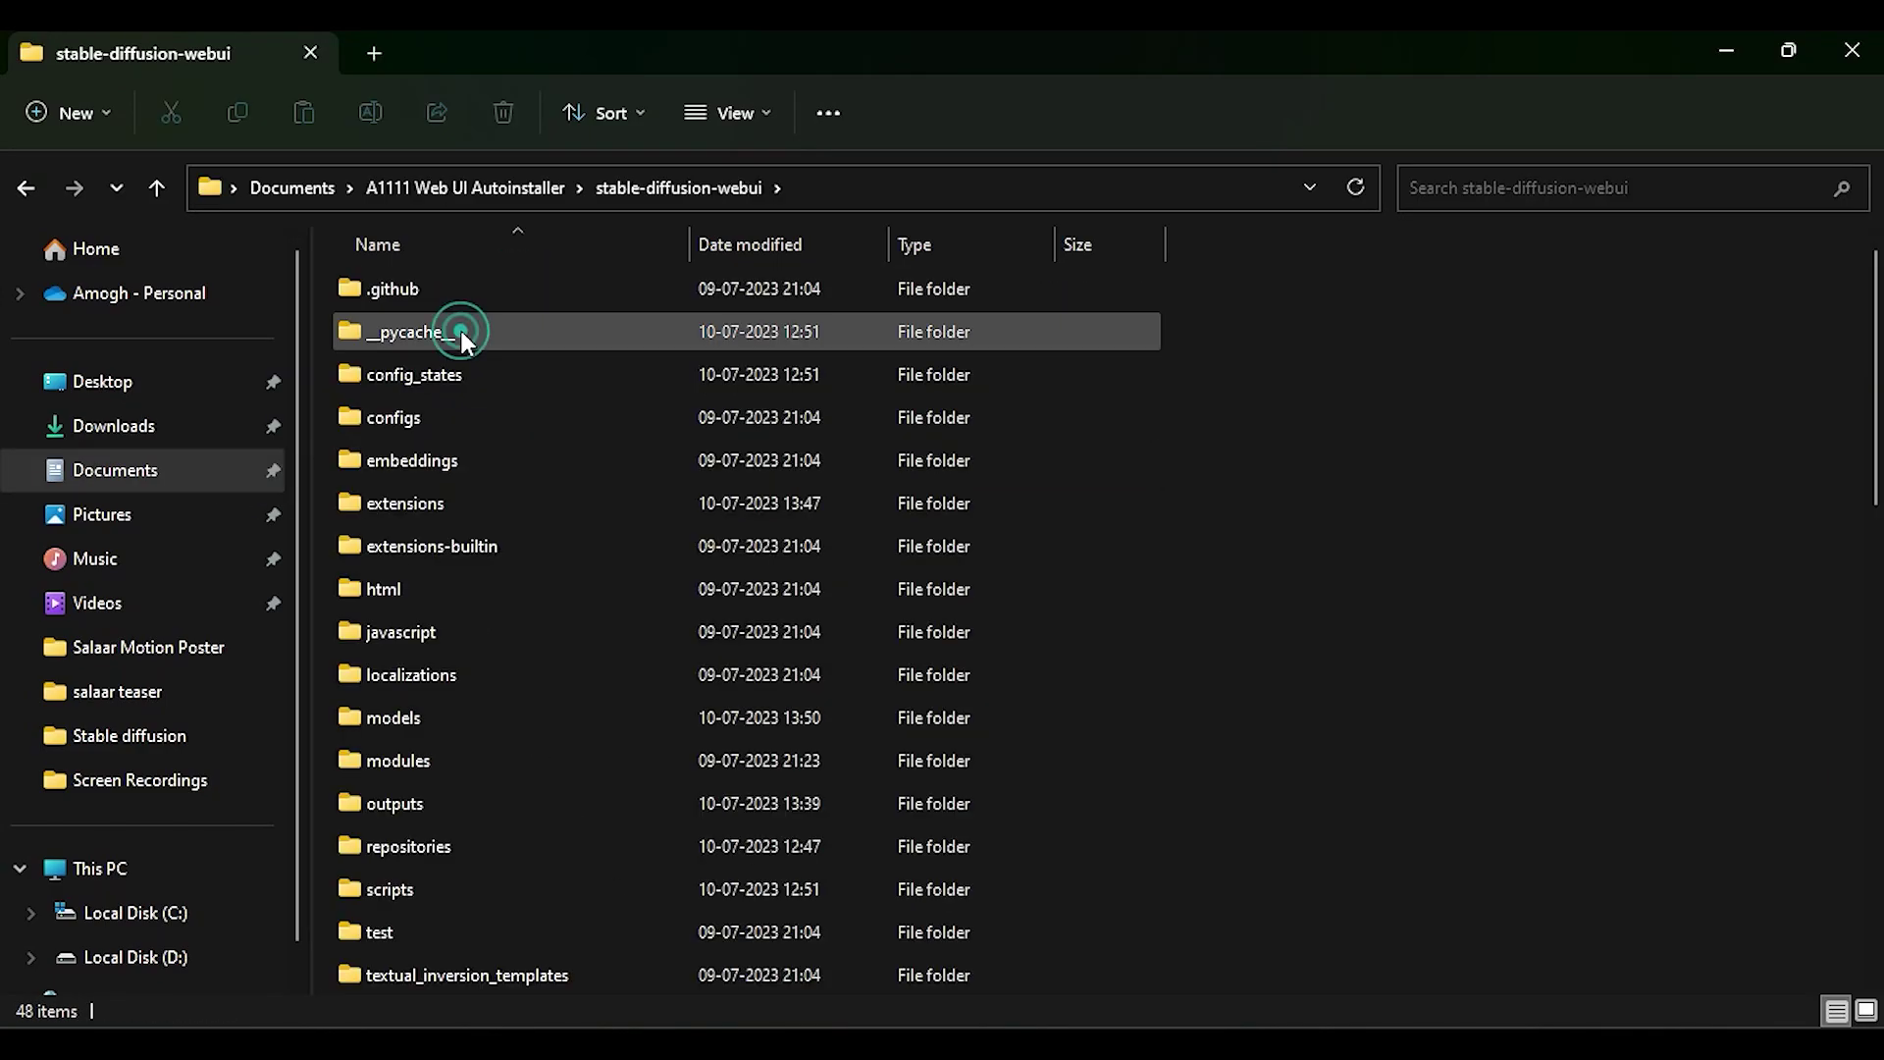
pyautogui.doubleClick(381, 719)
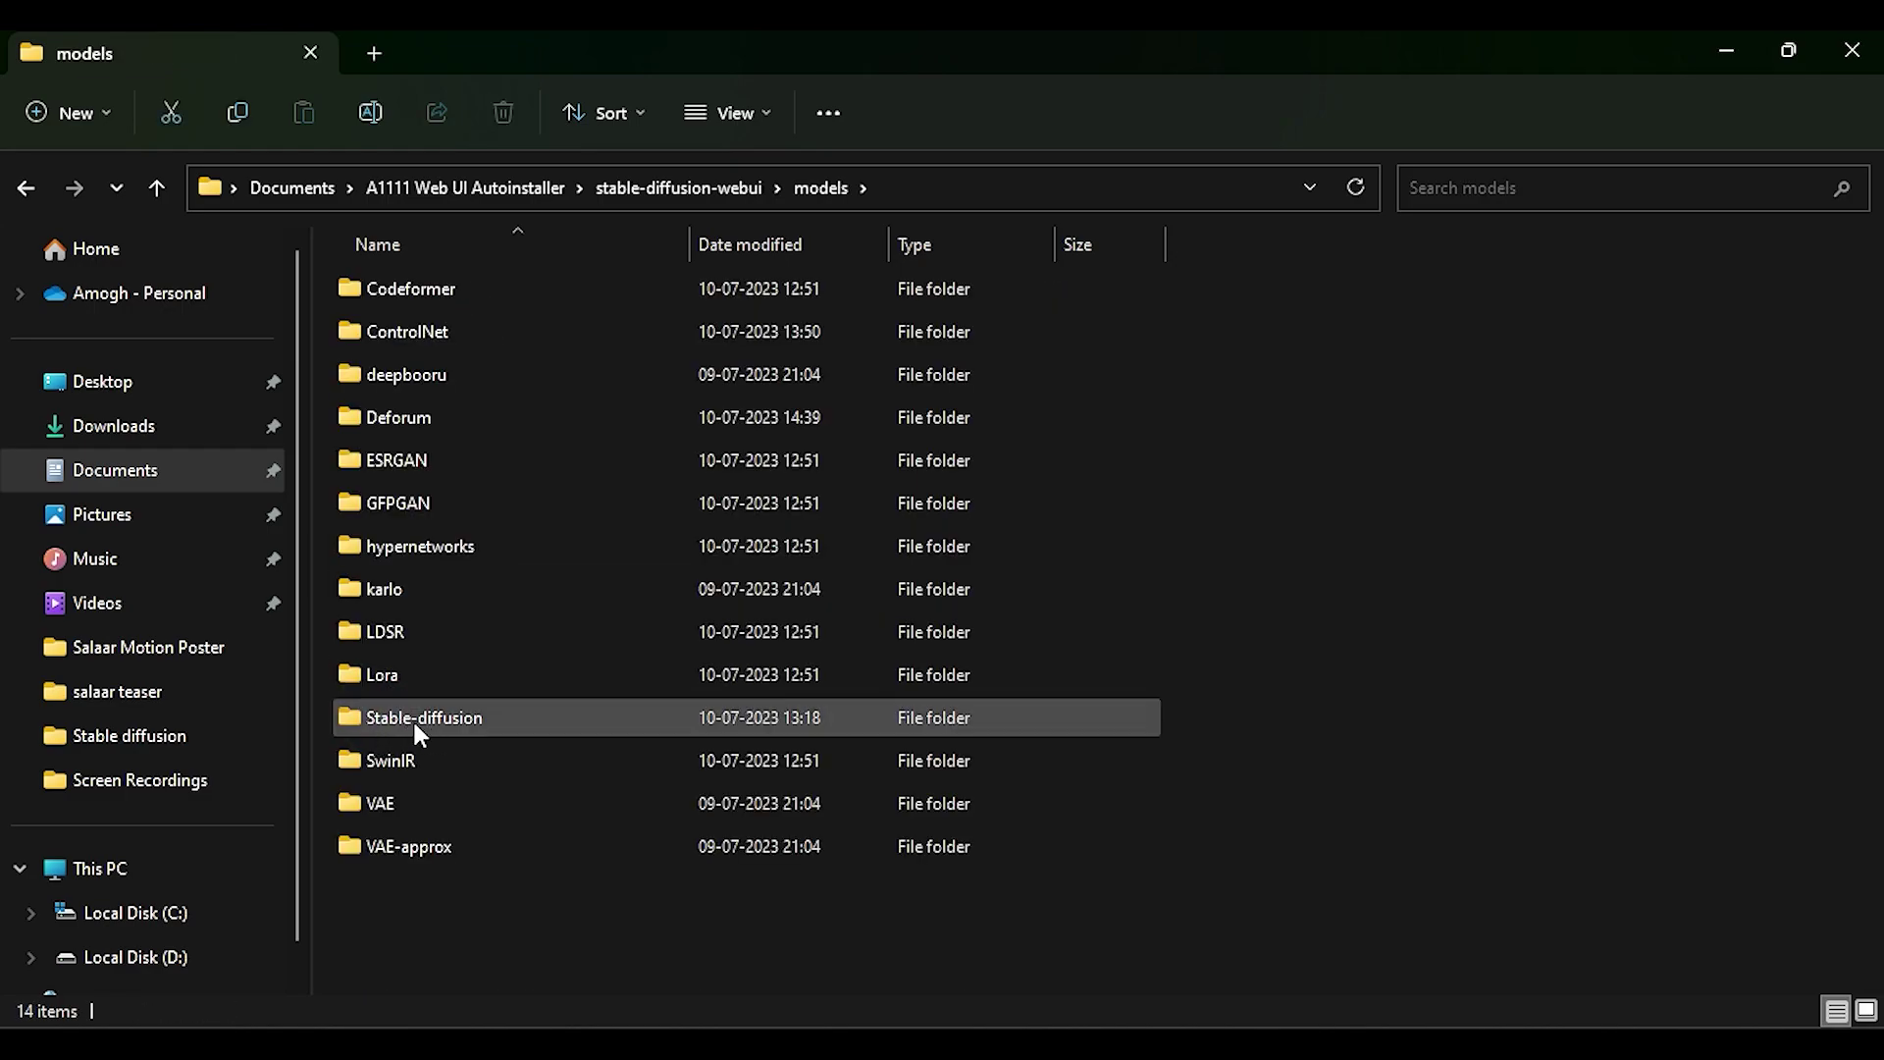
pyautogui.doubleClick(413, 721)
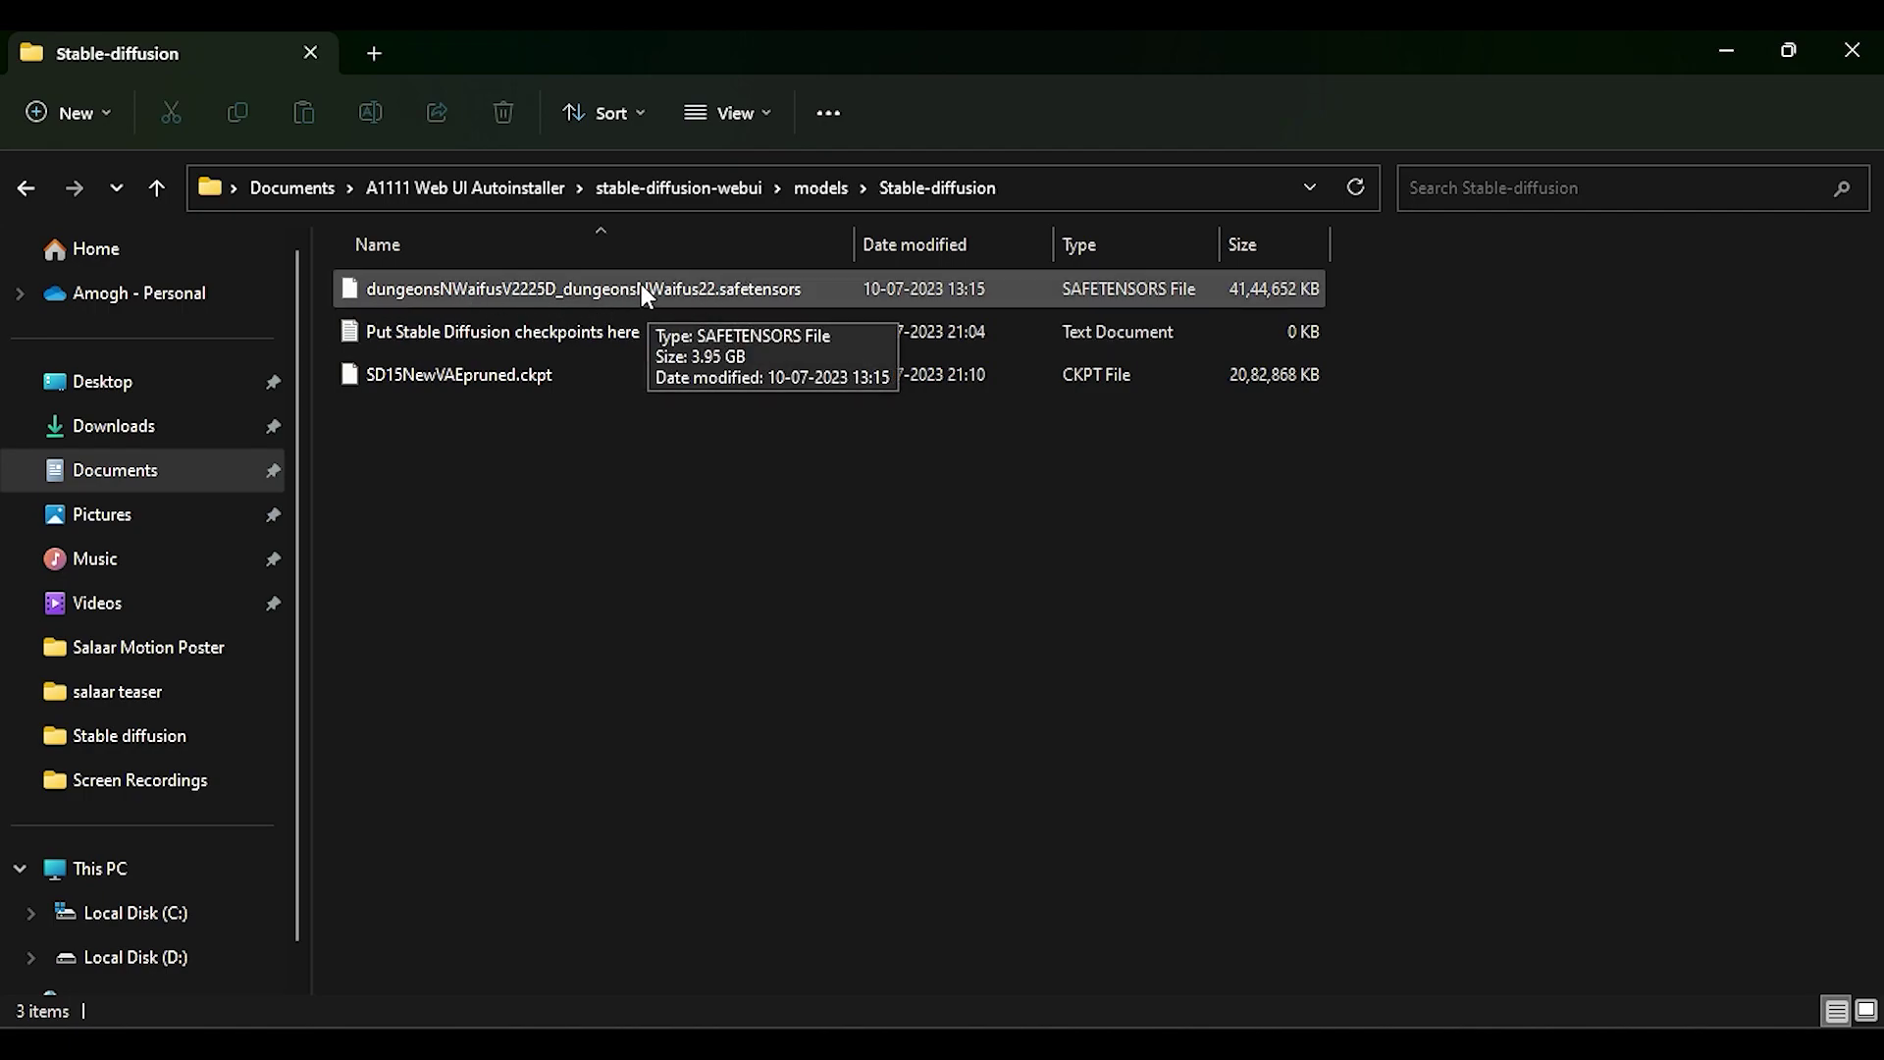
pyautogui.click(638, 675)
pyautogui.hotkey('alt', 'Tab')
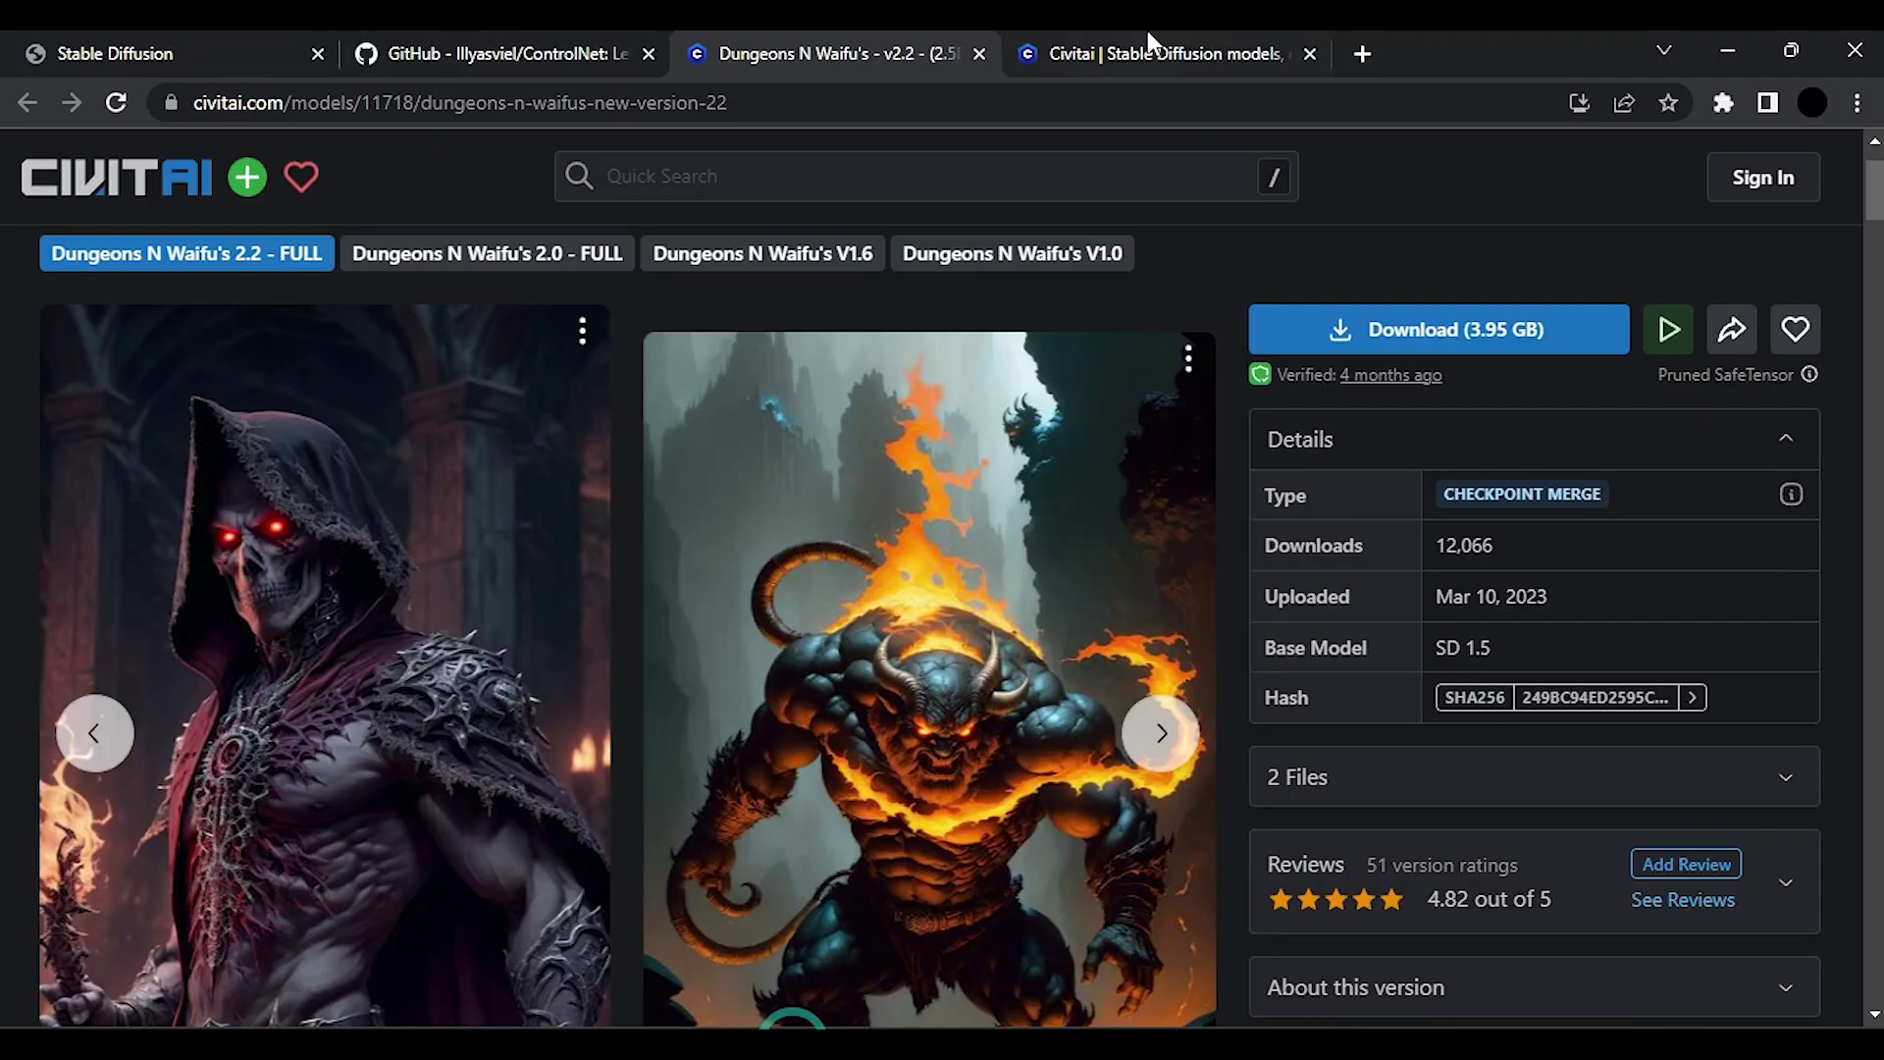
pyautogui.click(1148, 39)
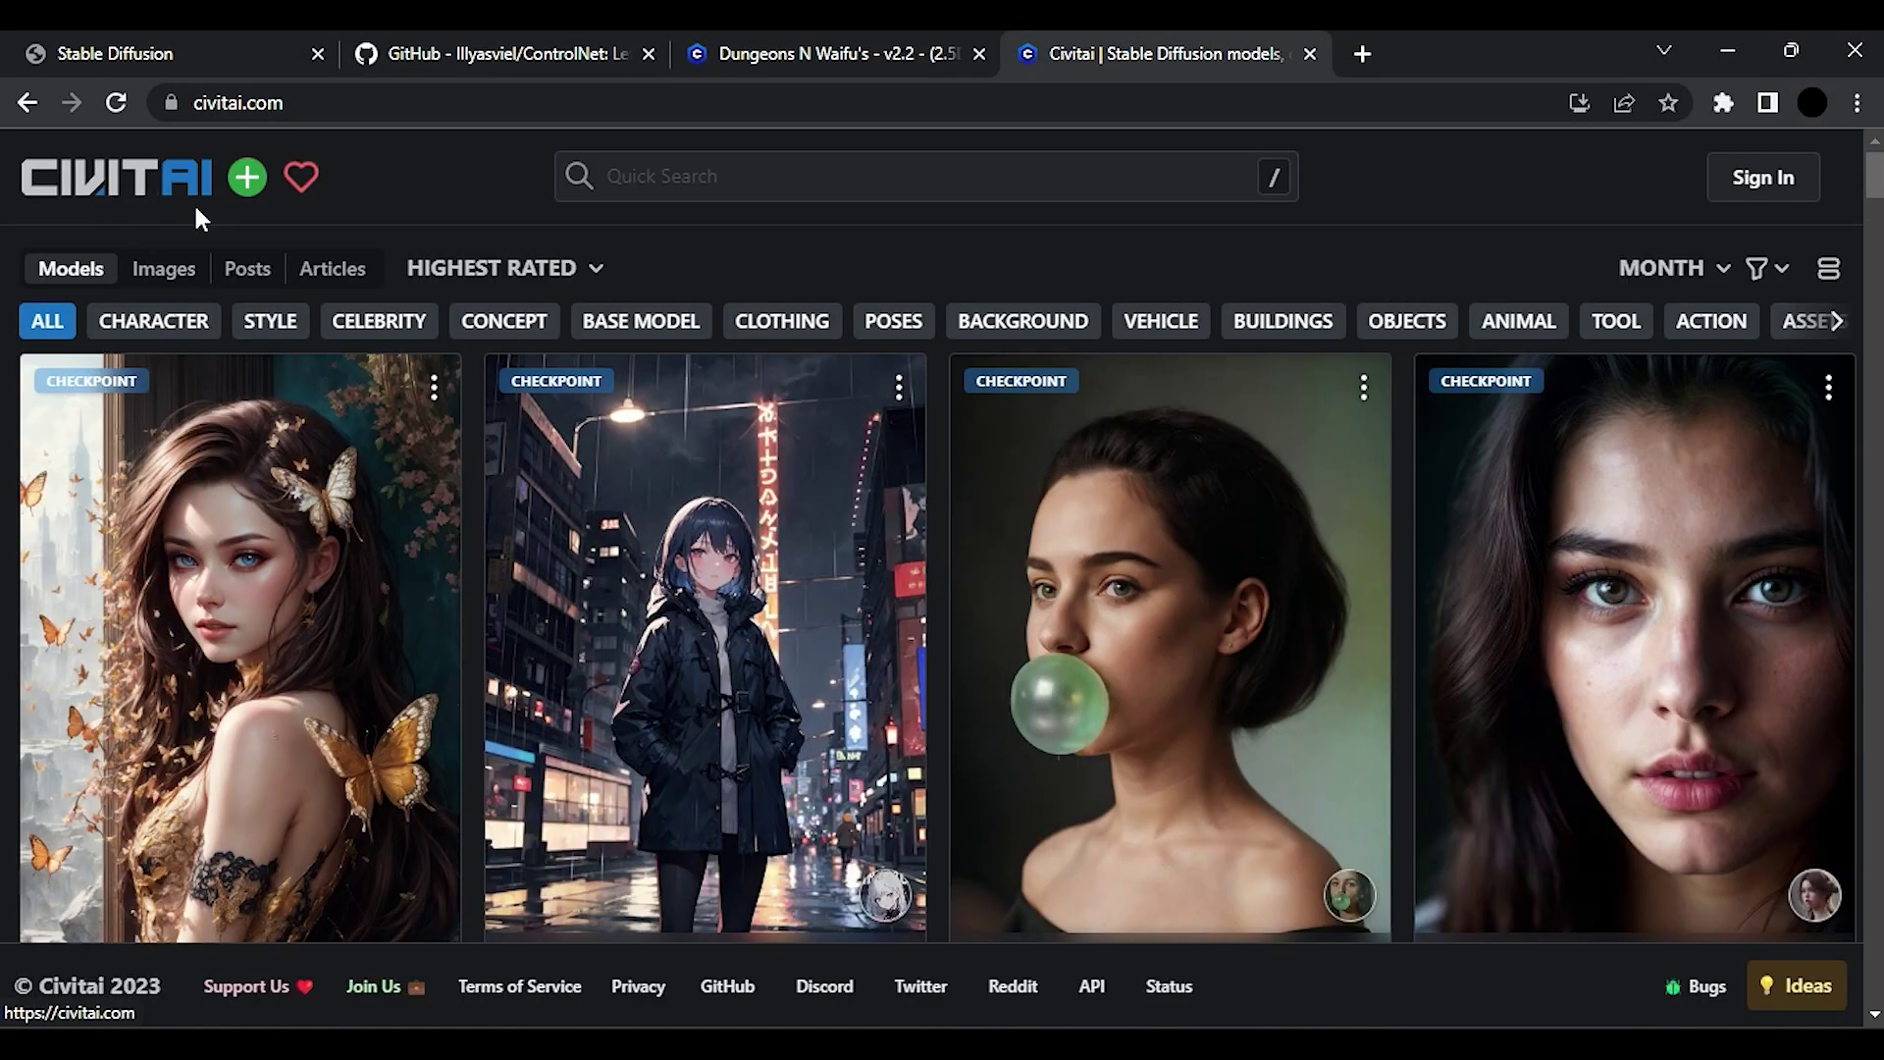
pyautogui.scroll(-6, 741, 635)
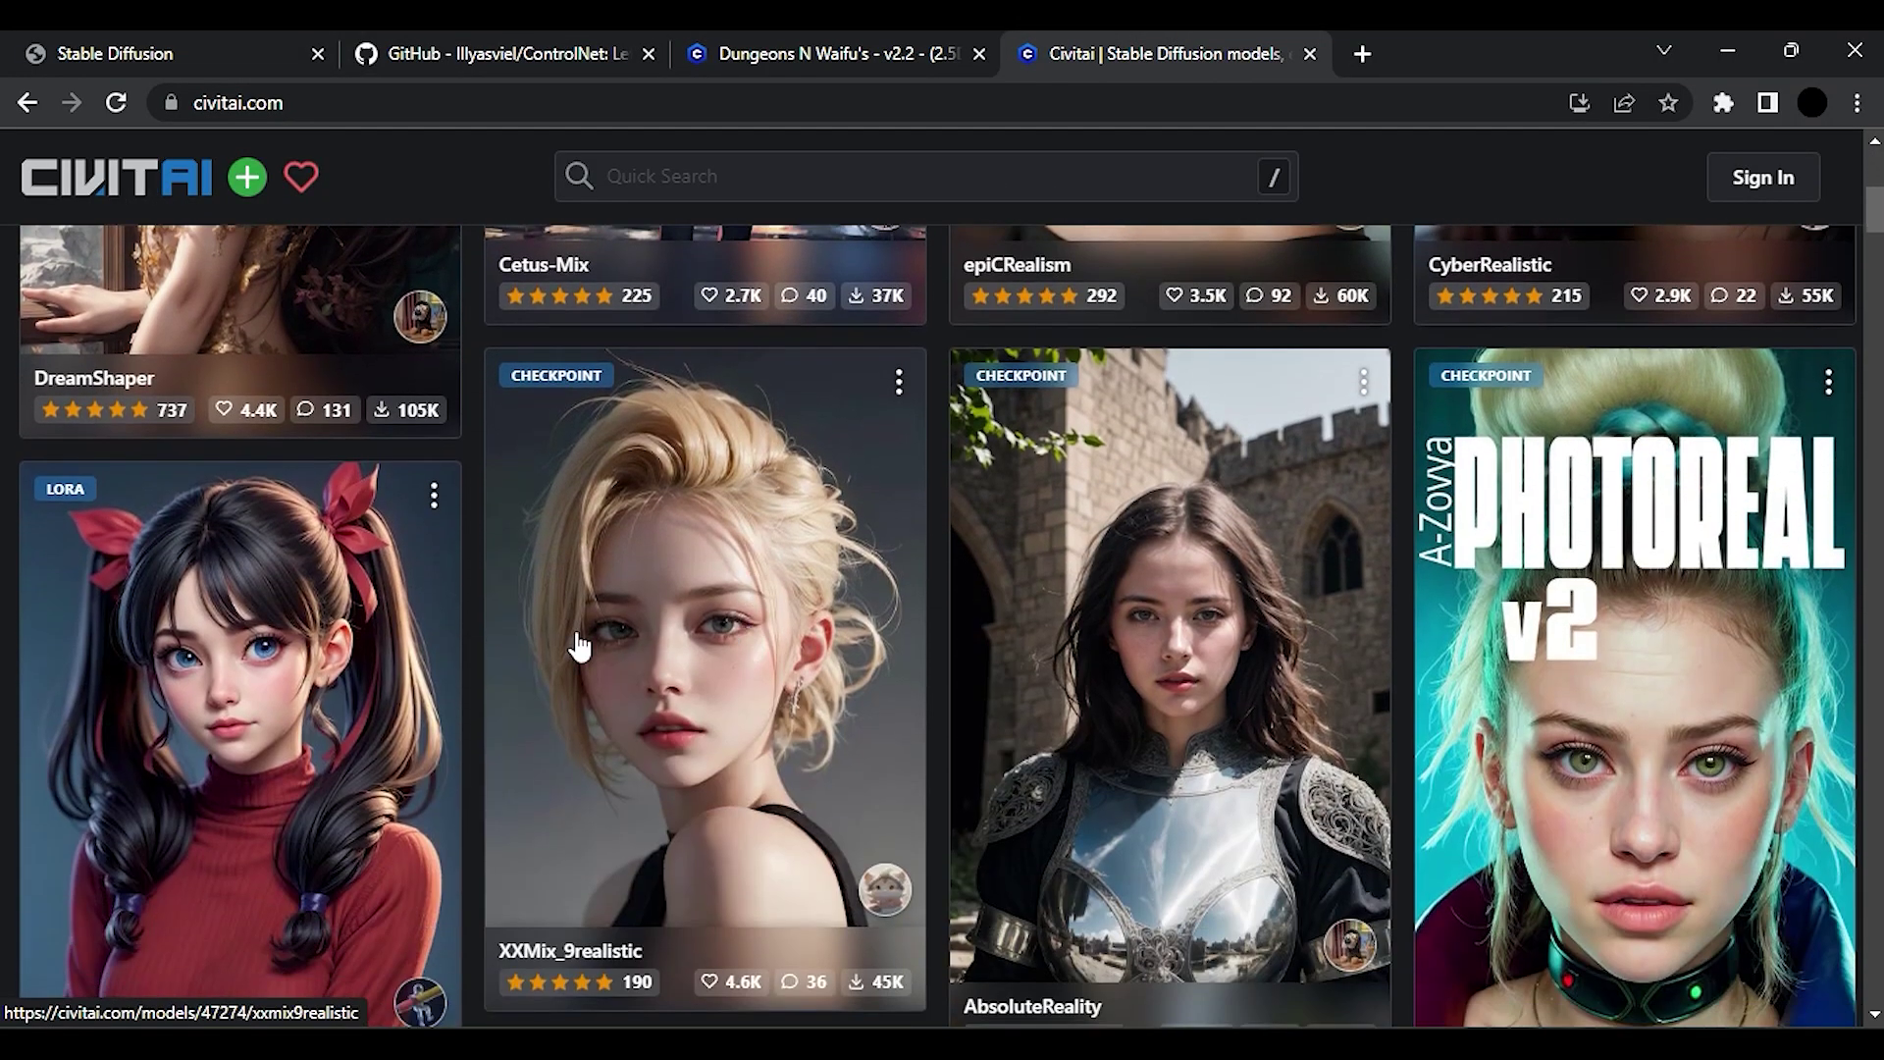
pyautogui.scroll(5, 576, 642)
pyautogui.scroll(2, 1298, 727)
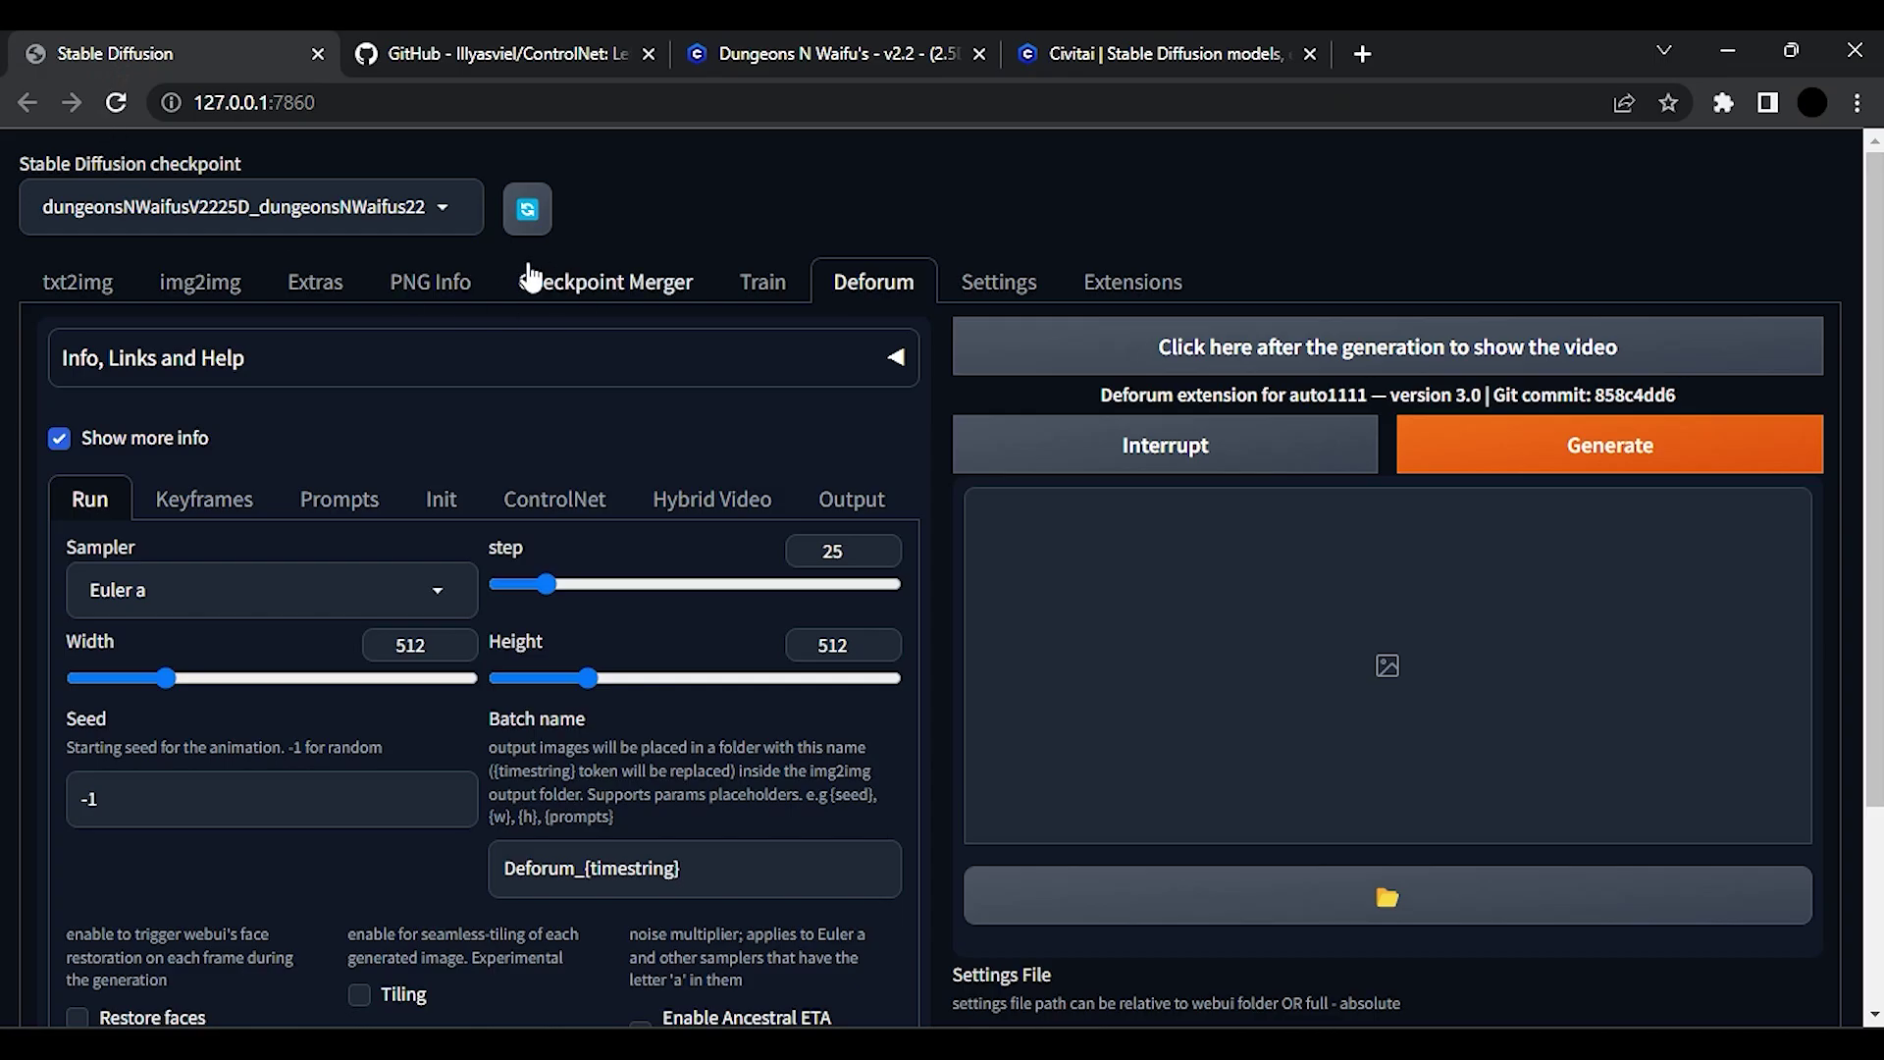
# Load the dungeonsNWaifus checkpoint and use the DPM++ SDE Karras sampler with 35 steps.
pyautogui.click(432, 210)
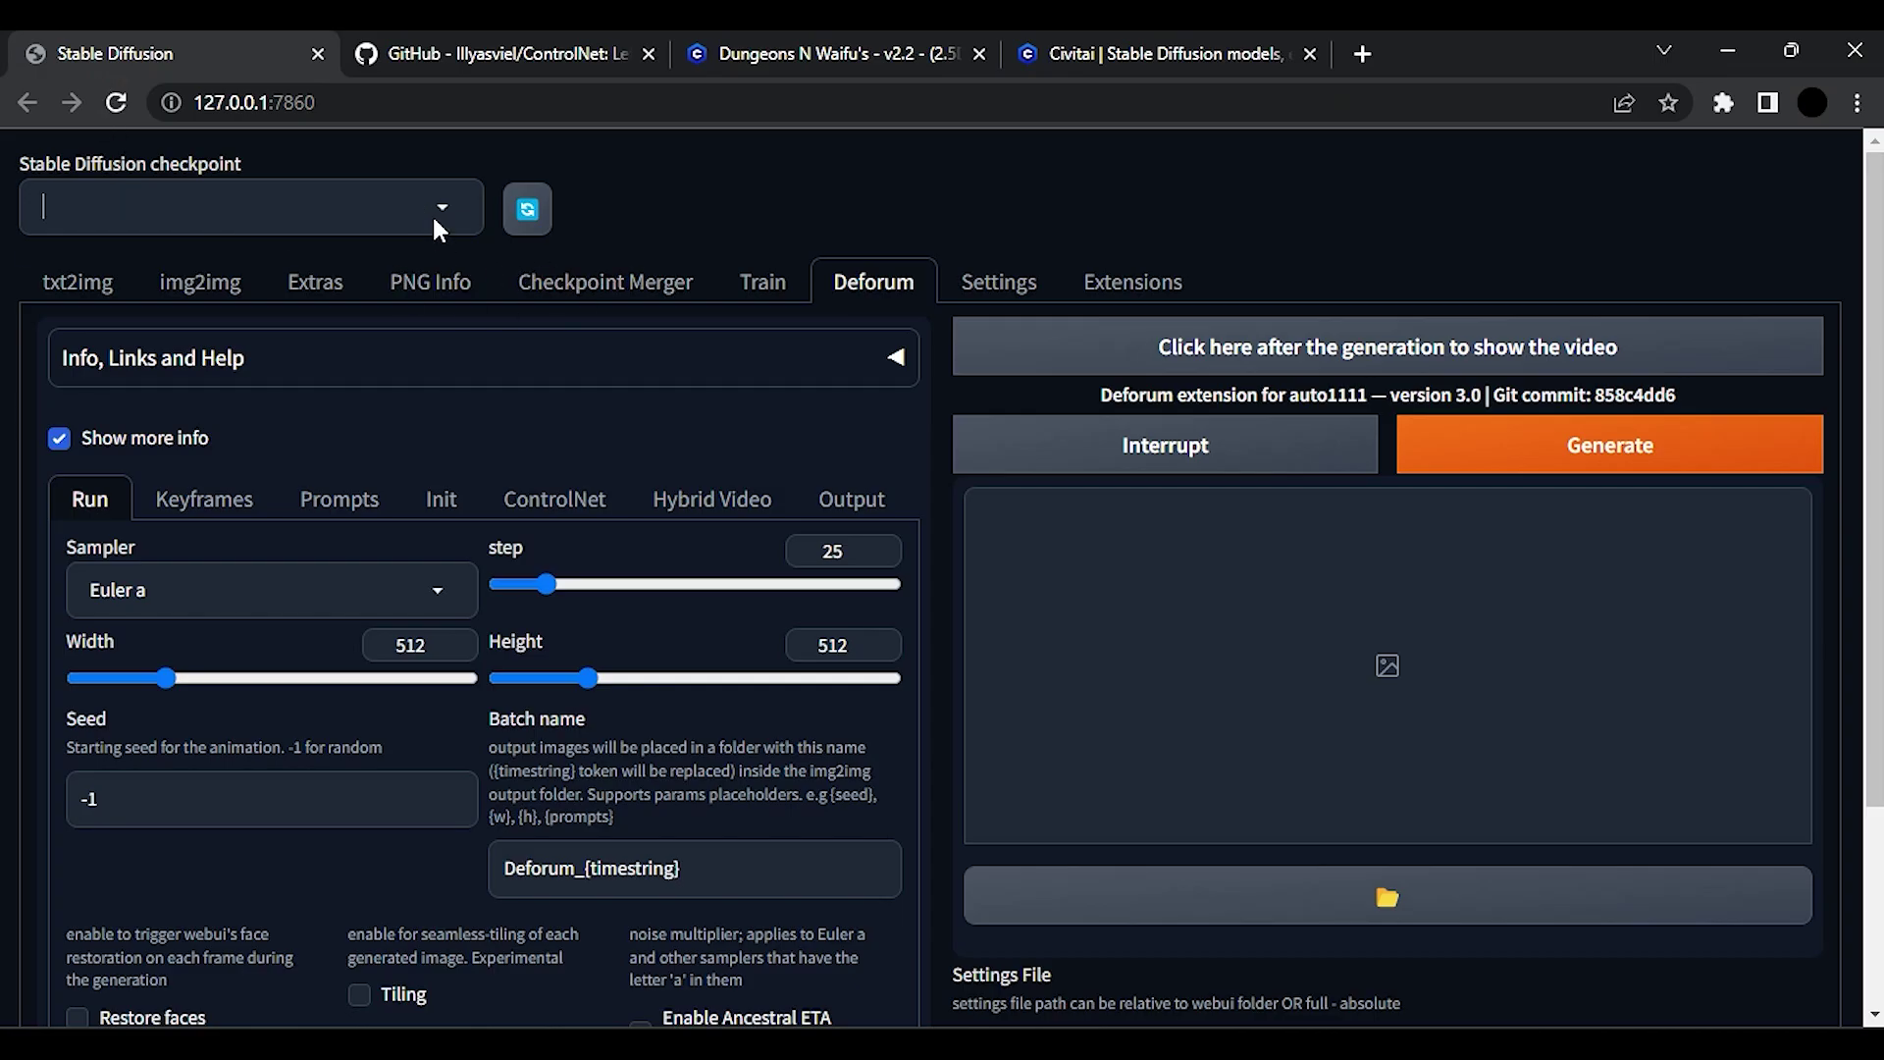
pyautogui.click(157, 251)
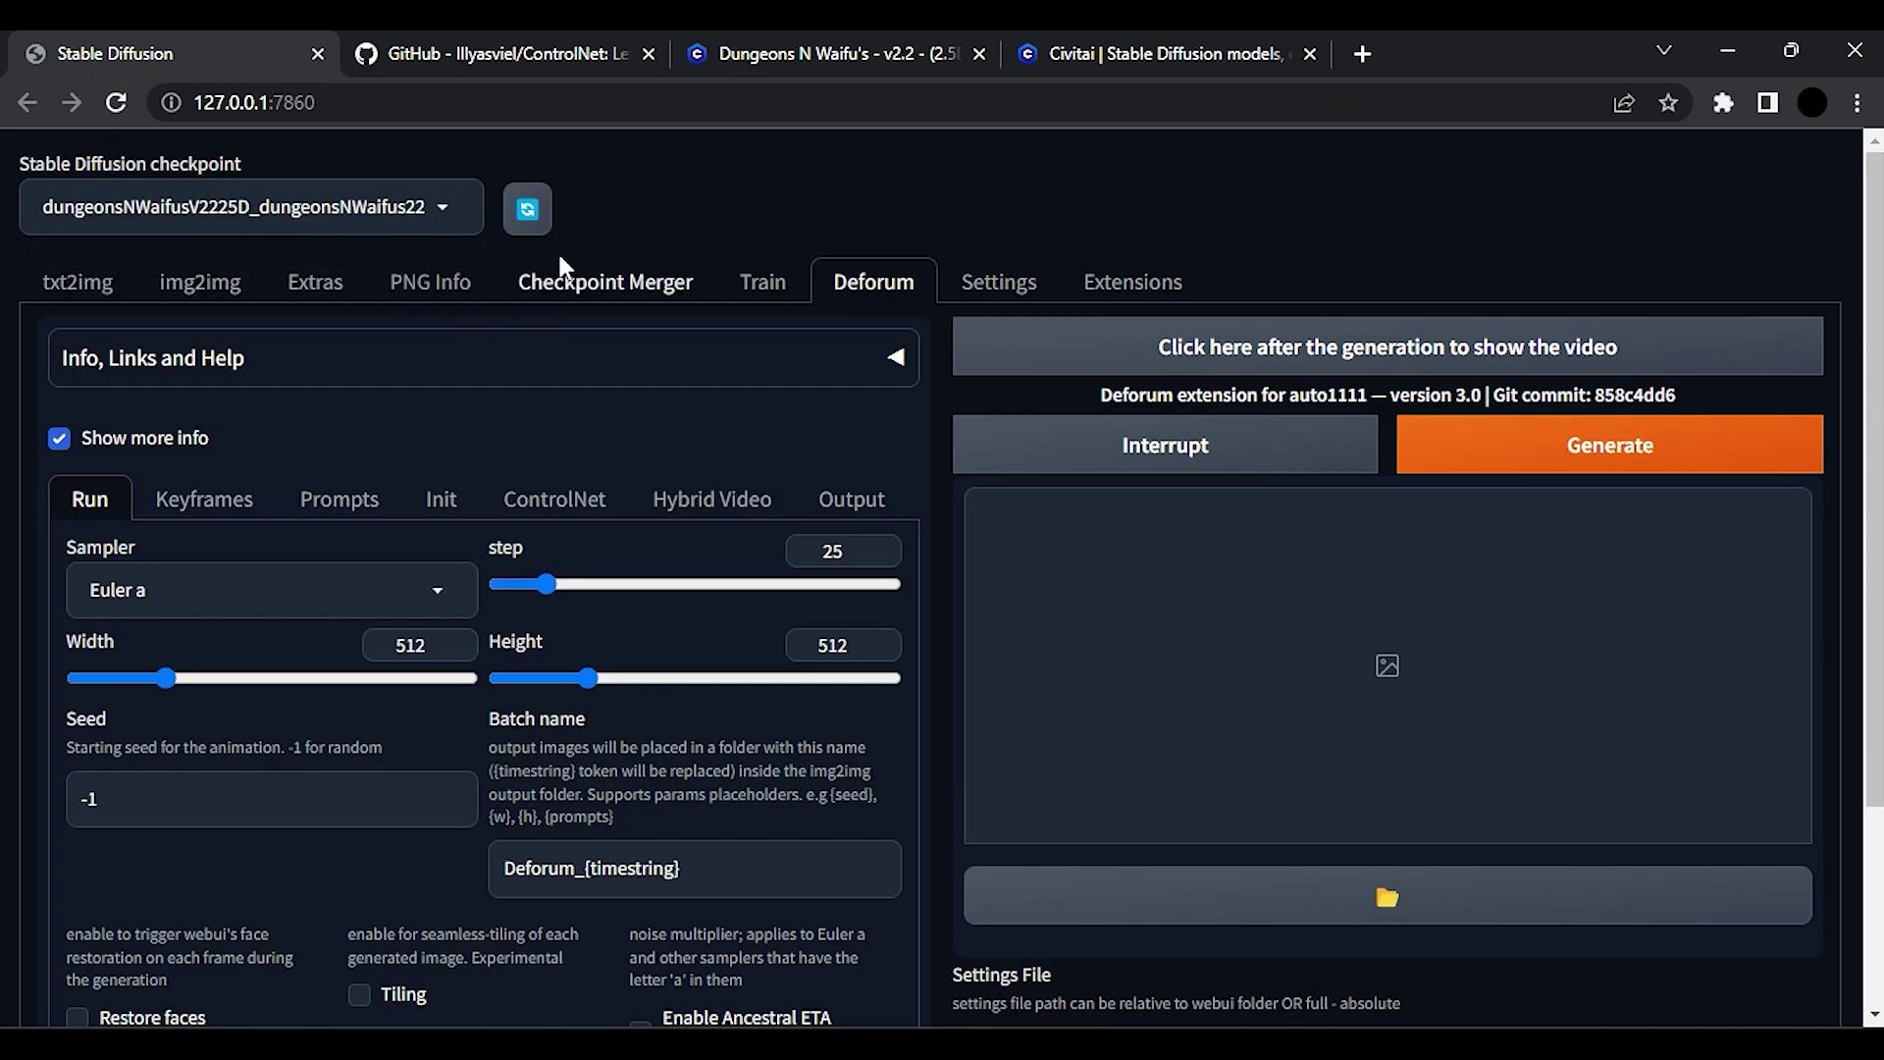
pyautogui.scroll(-1, 385, 245)
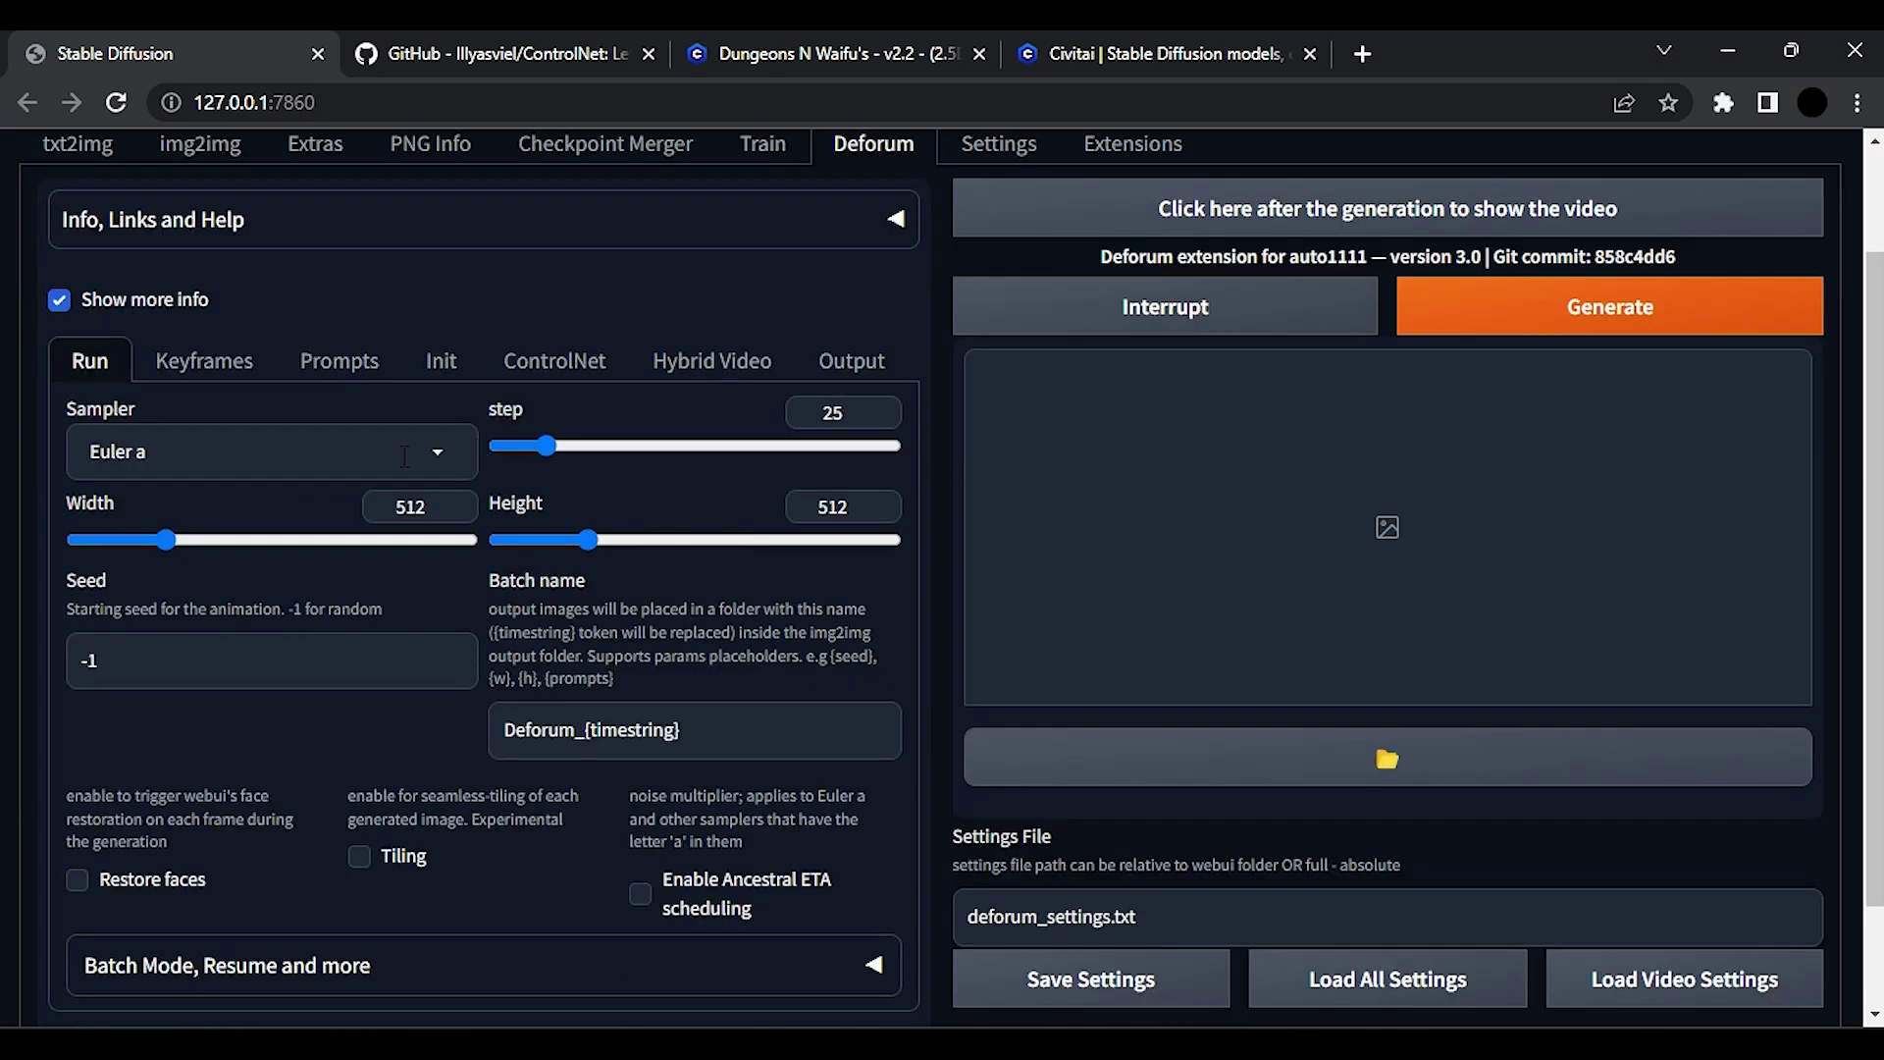
pyautogui.click(438, 454)
pyautogui.scroll(-4, 337, 757)
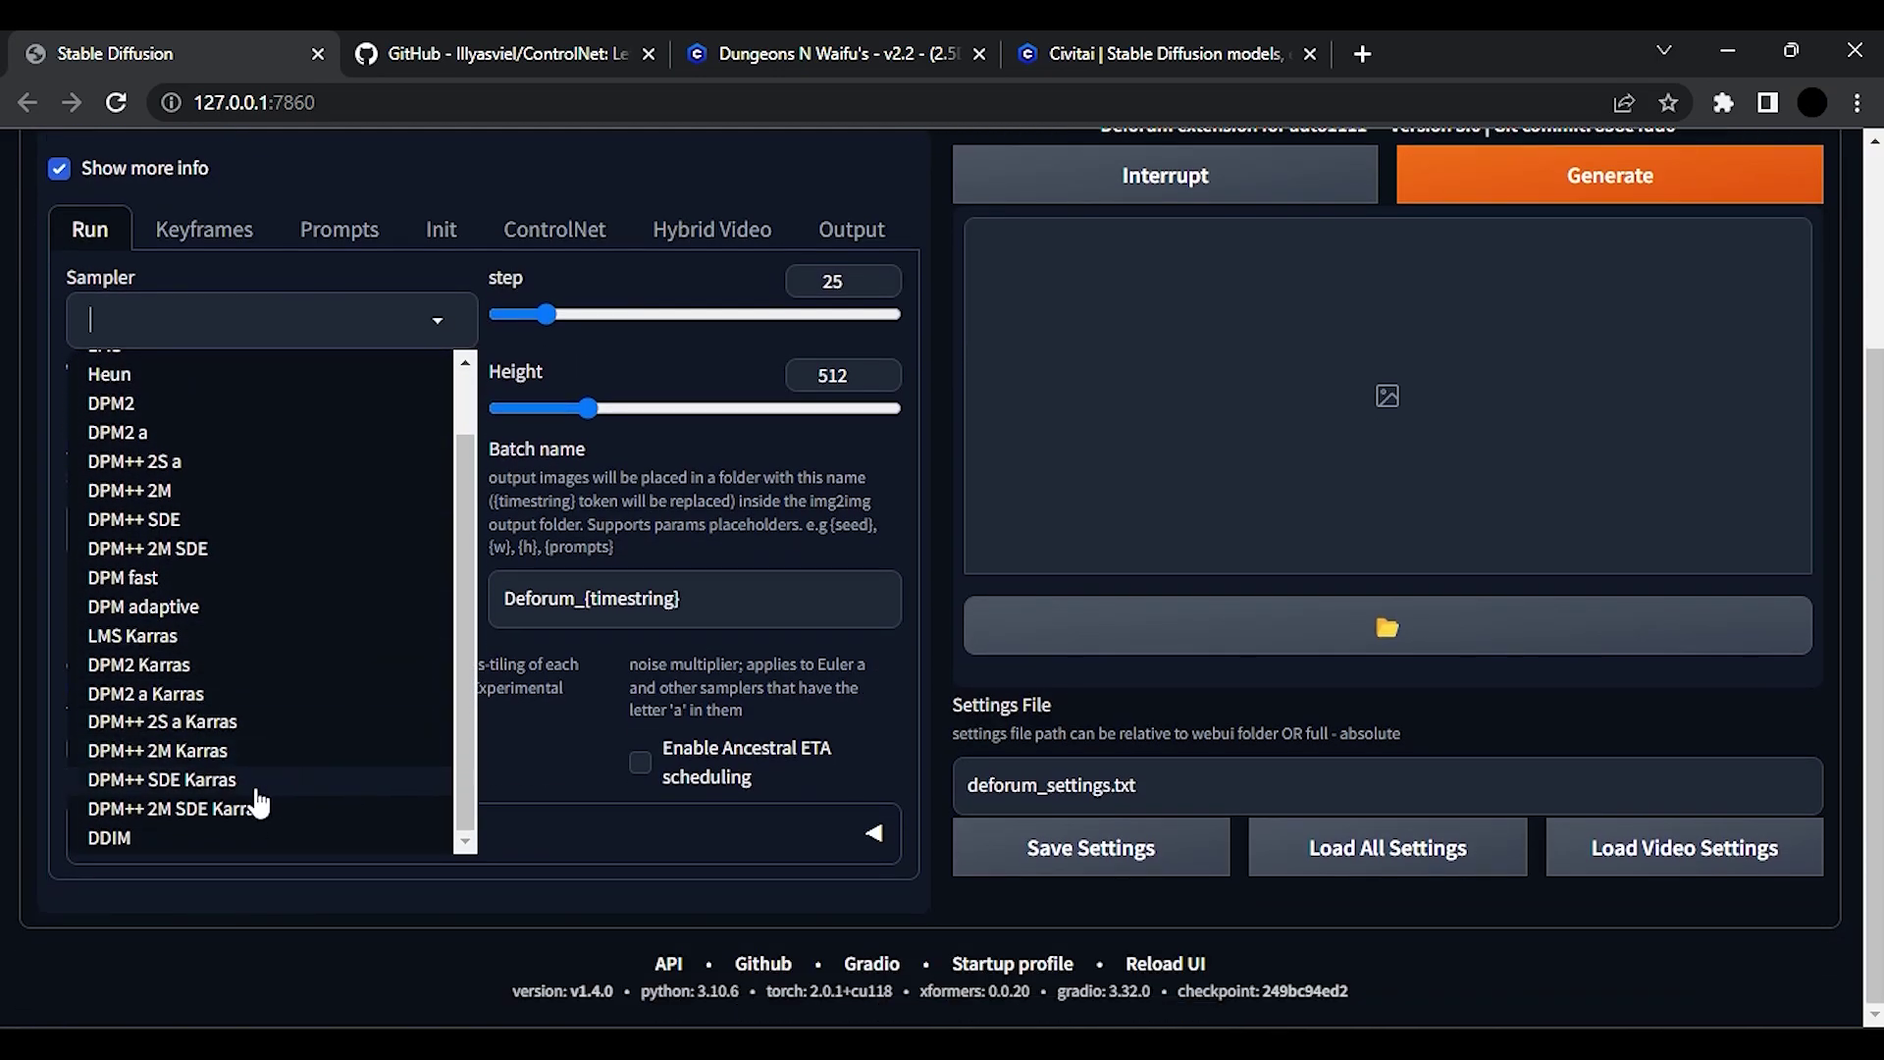
pyautogui.click(257, 789)
pyautogui.scroll(1, 222, 681)
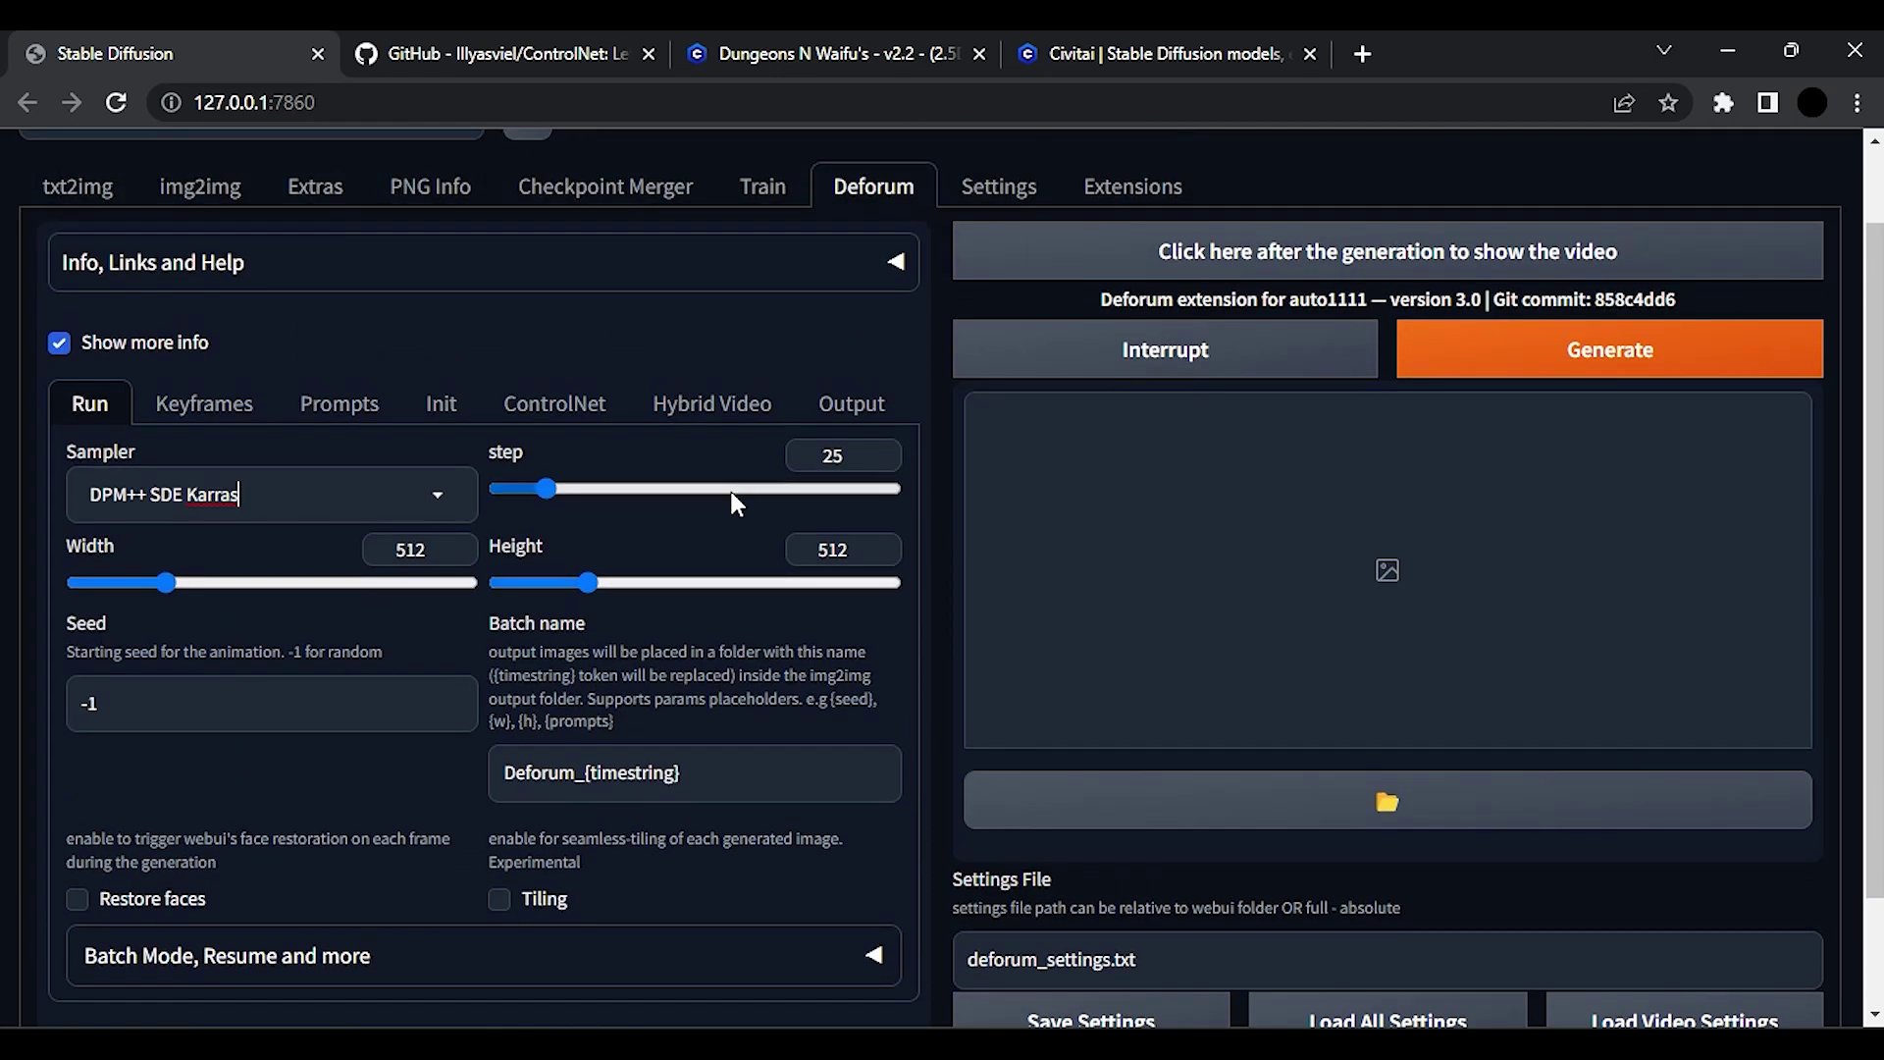
pyautogui.click(880, 448)
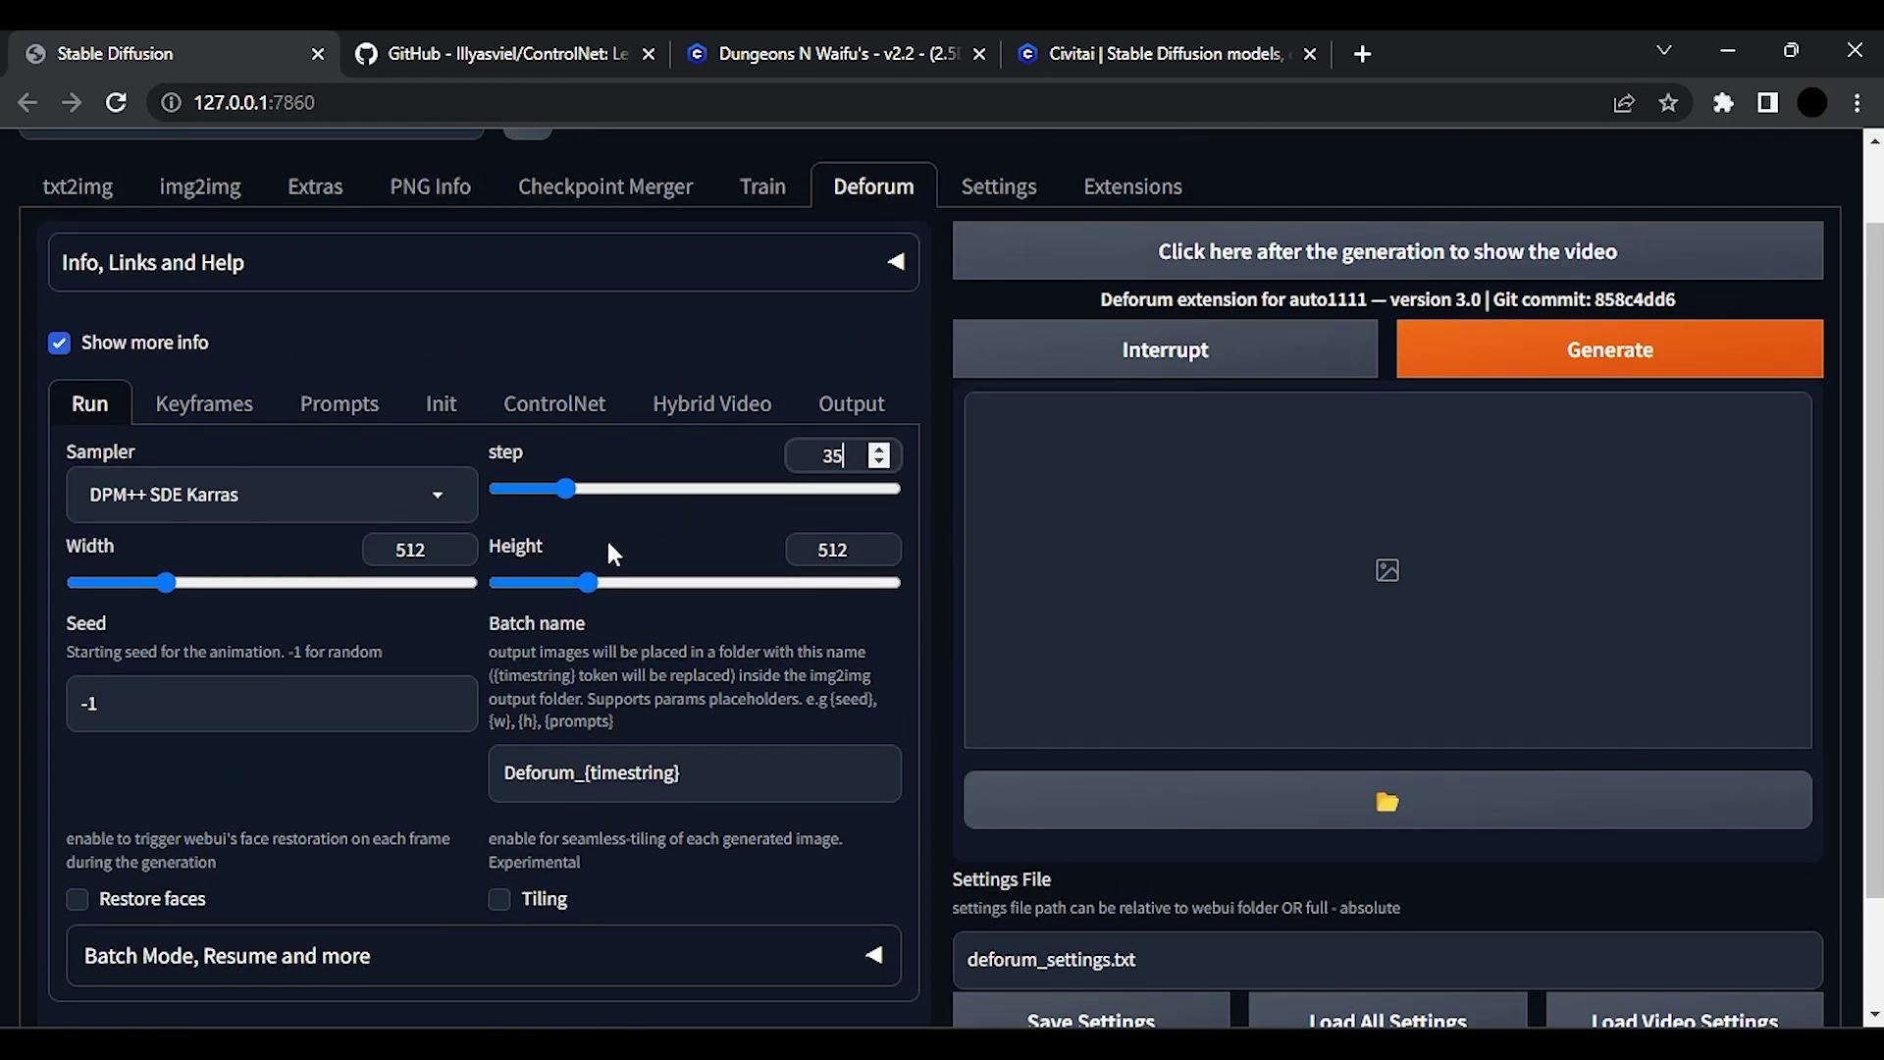
# Set the output resolution to width 720 and height 1280.
pyautogui.doubleClick(402, 551)
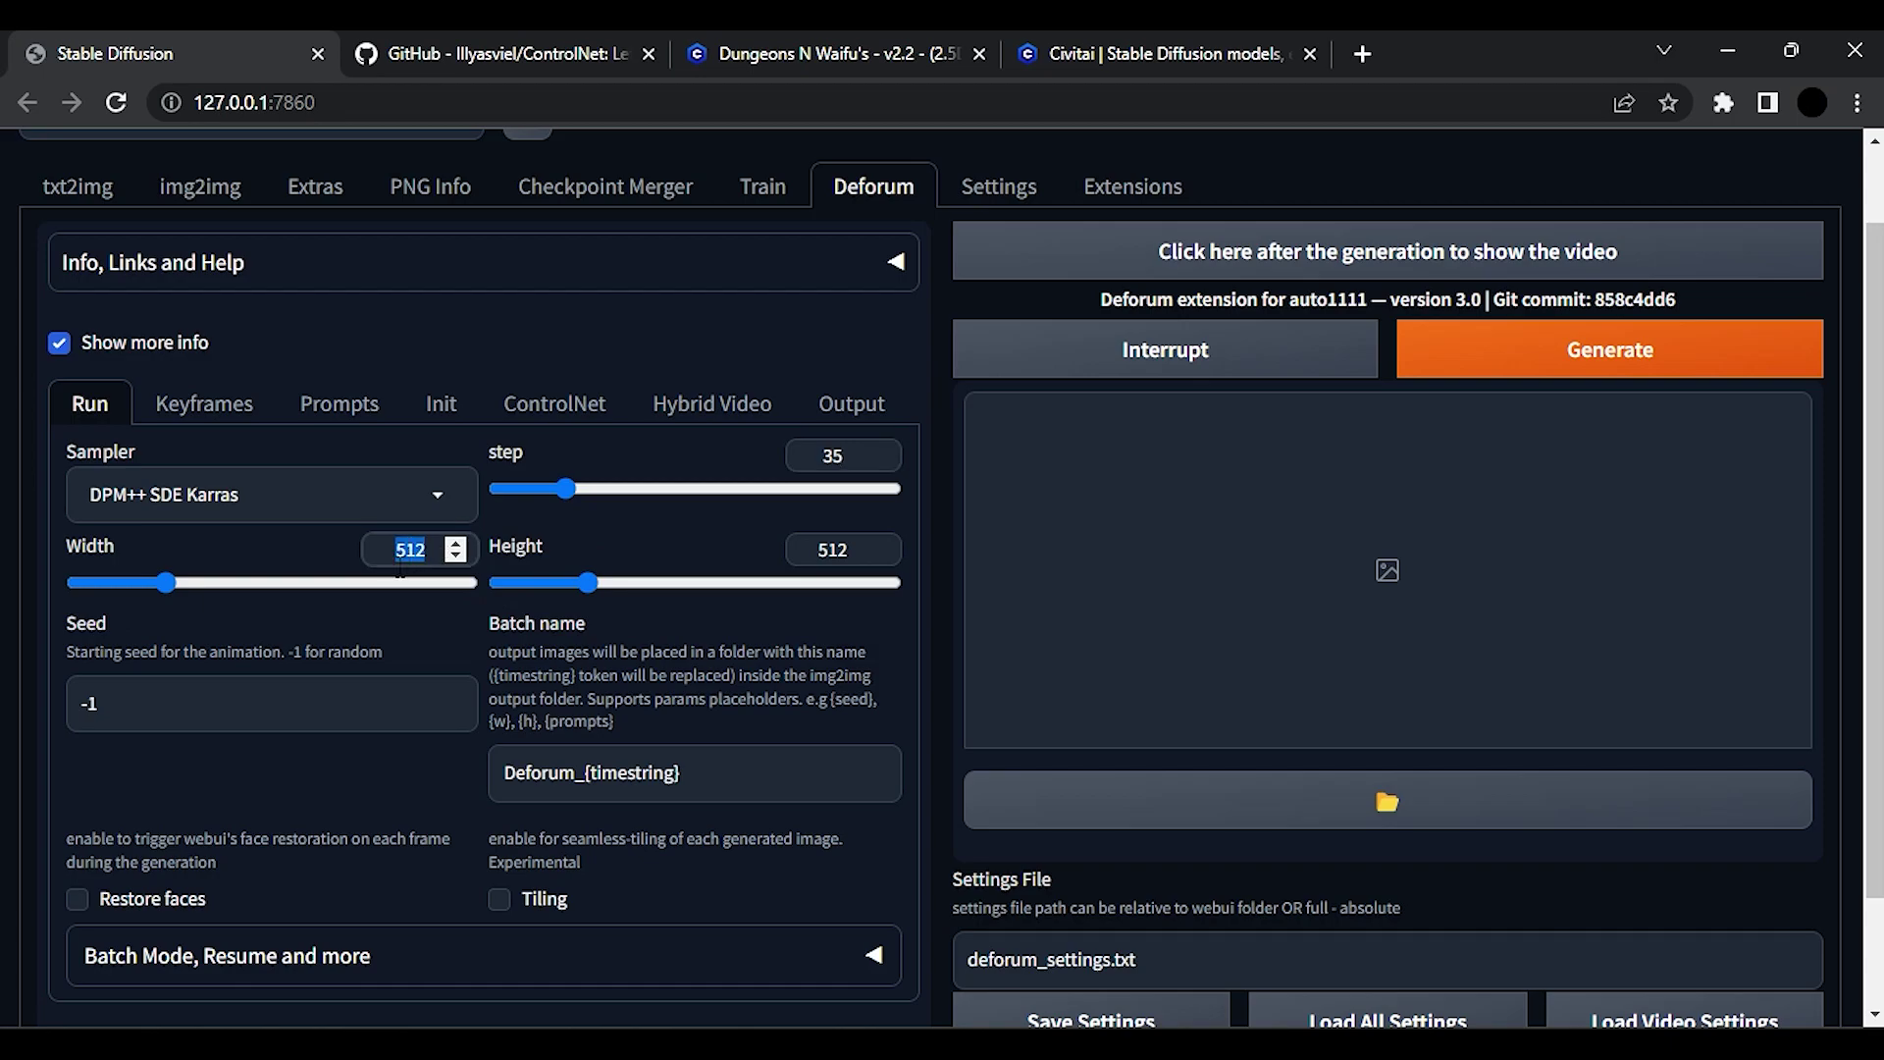
pyautogui.write('720')
pyautogui.click(825, 551)
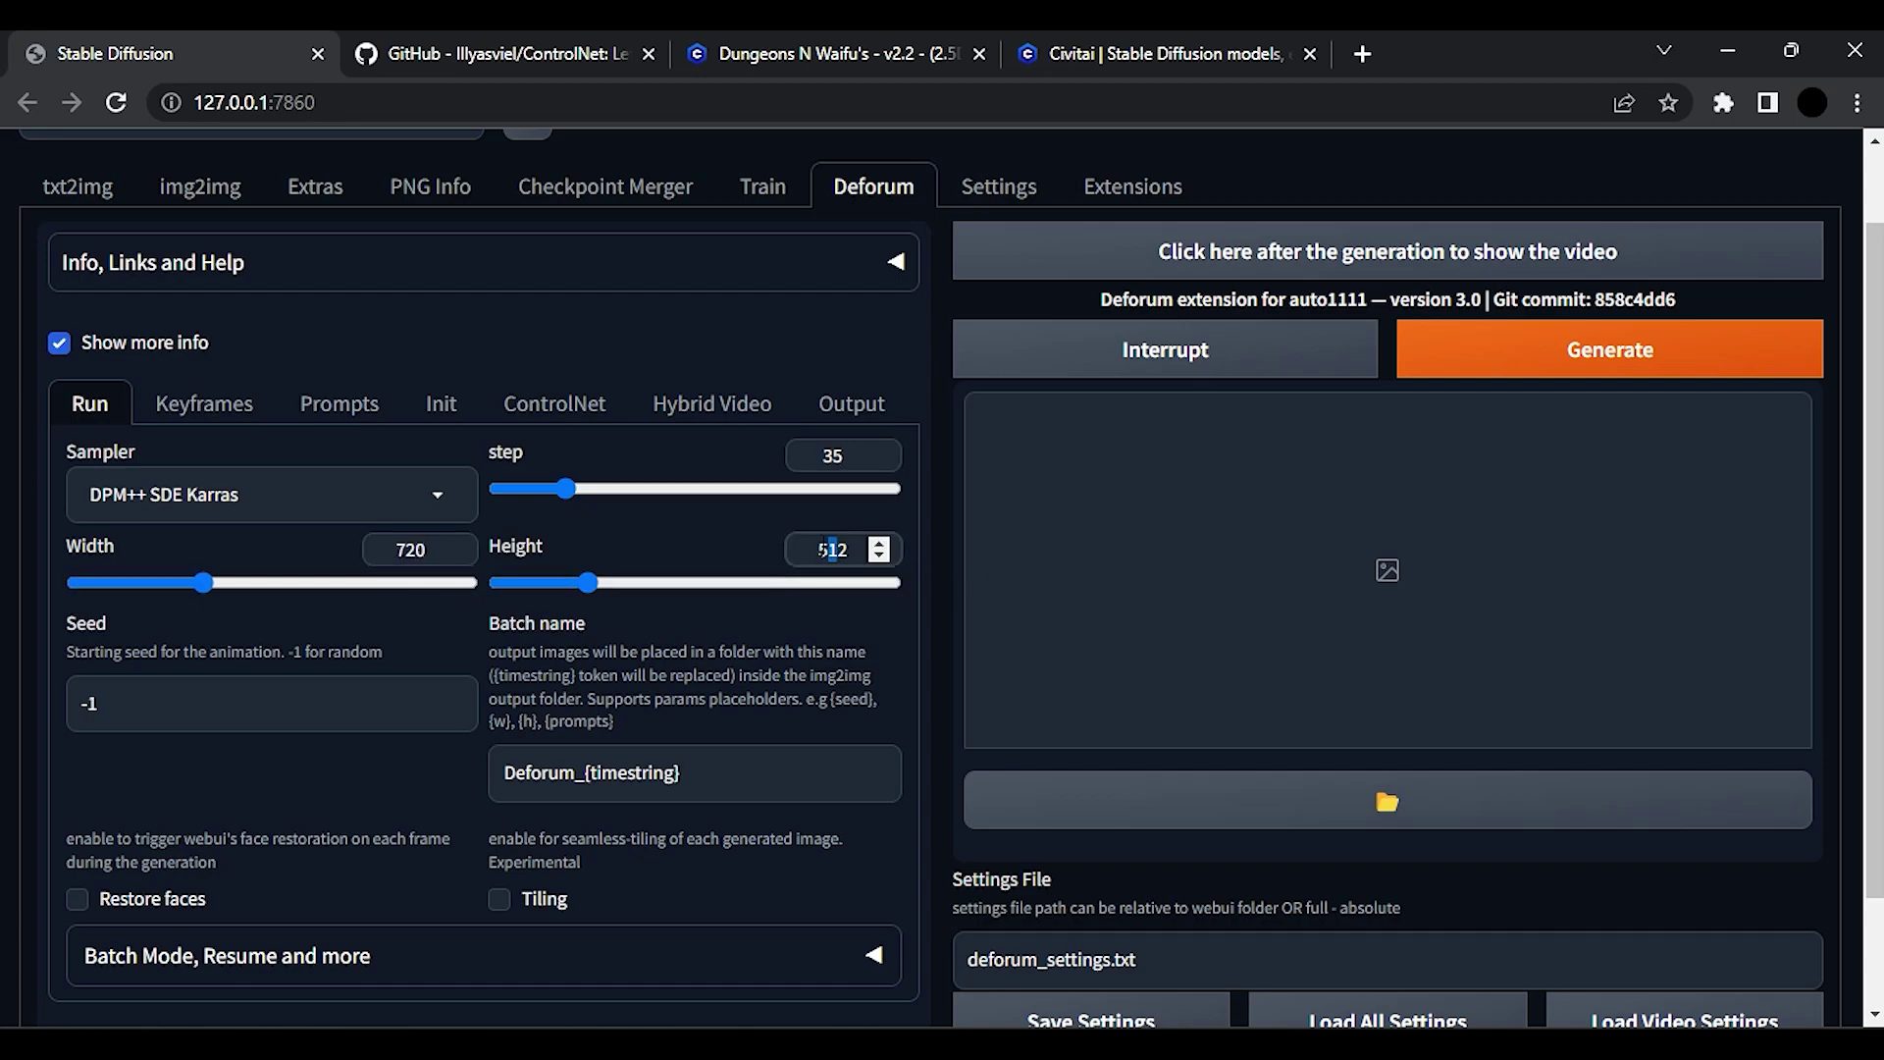
pyautogui.doubleClick(830, 550)
pyautogui.write('1280')
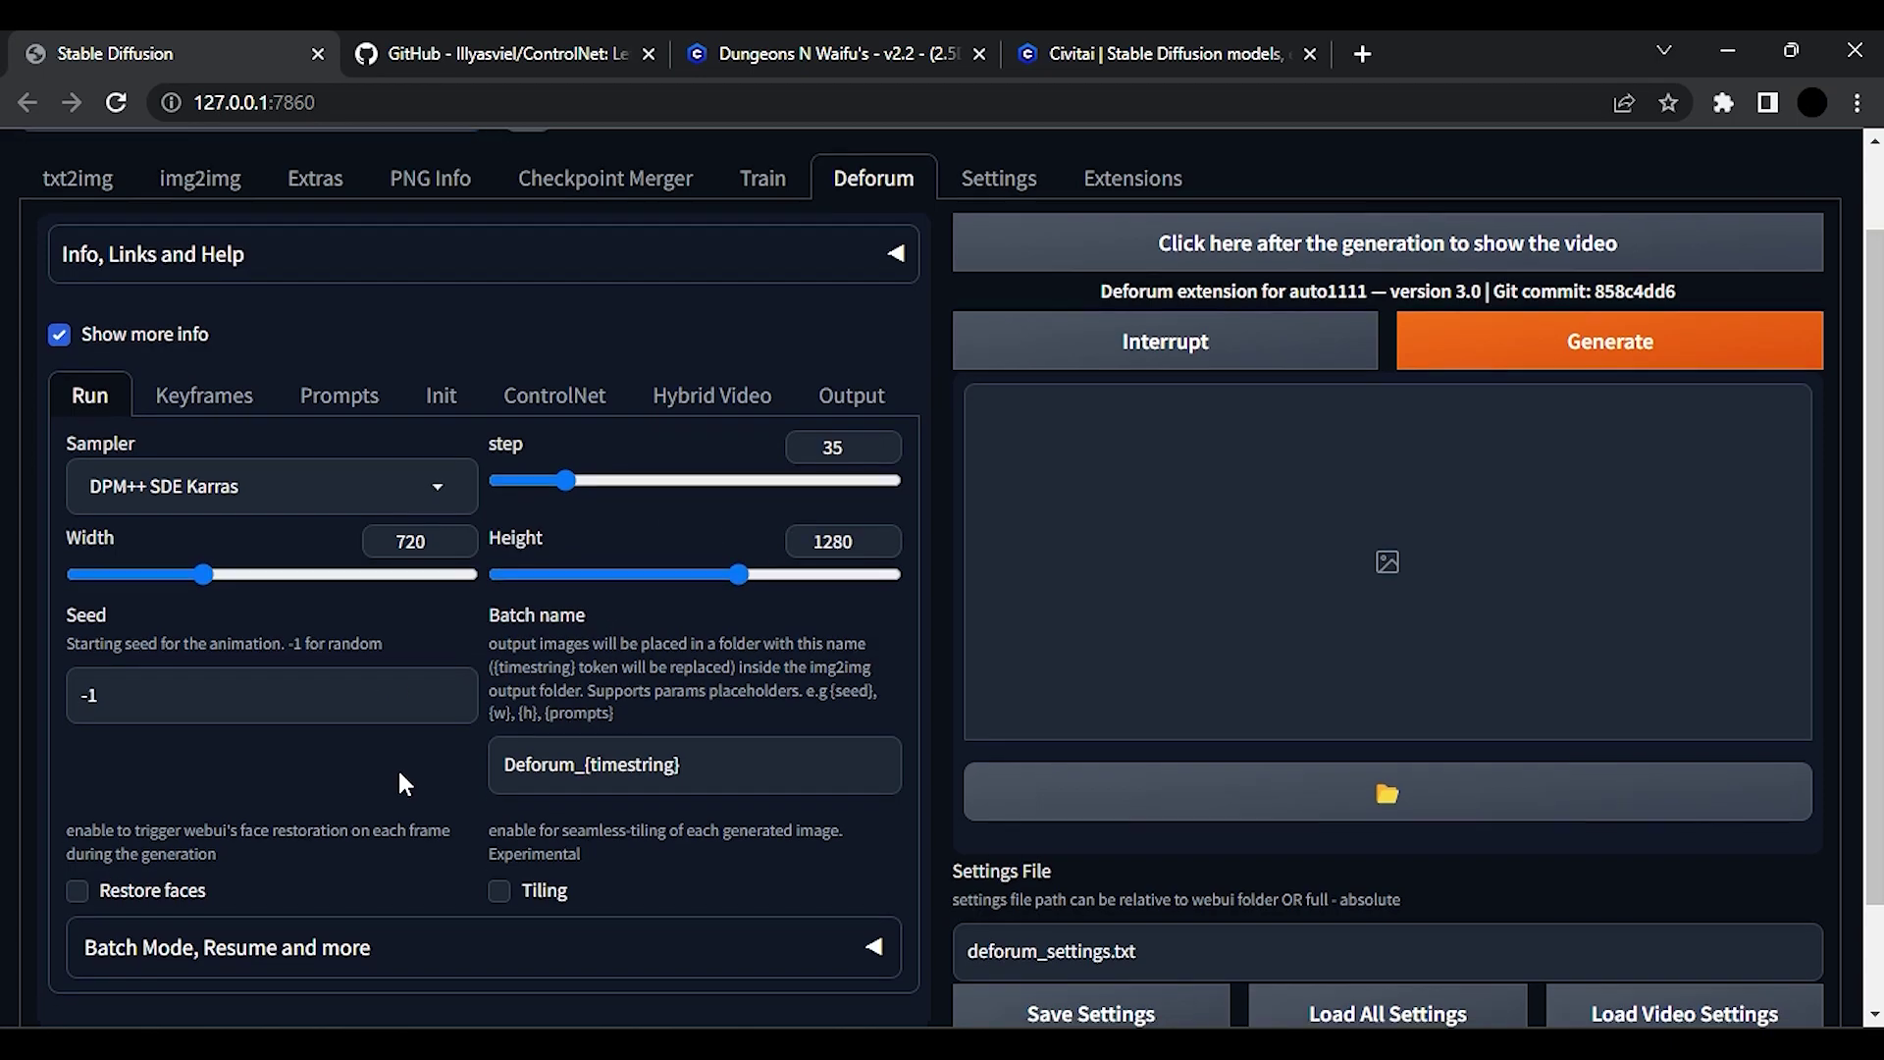
# In Keyframes, switch the animation mode to 3D and set max frames to 500.
pyautogui.scroll(-2, 397, 767)
pyautogui.scroll(3, 398, 768)
pyautogui.click(169, 497)
pyautogui.scroll(-2, 169, 471)
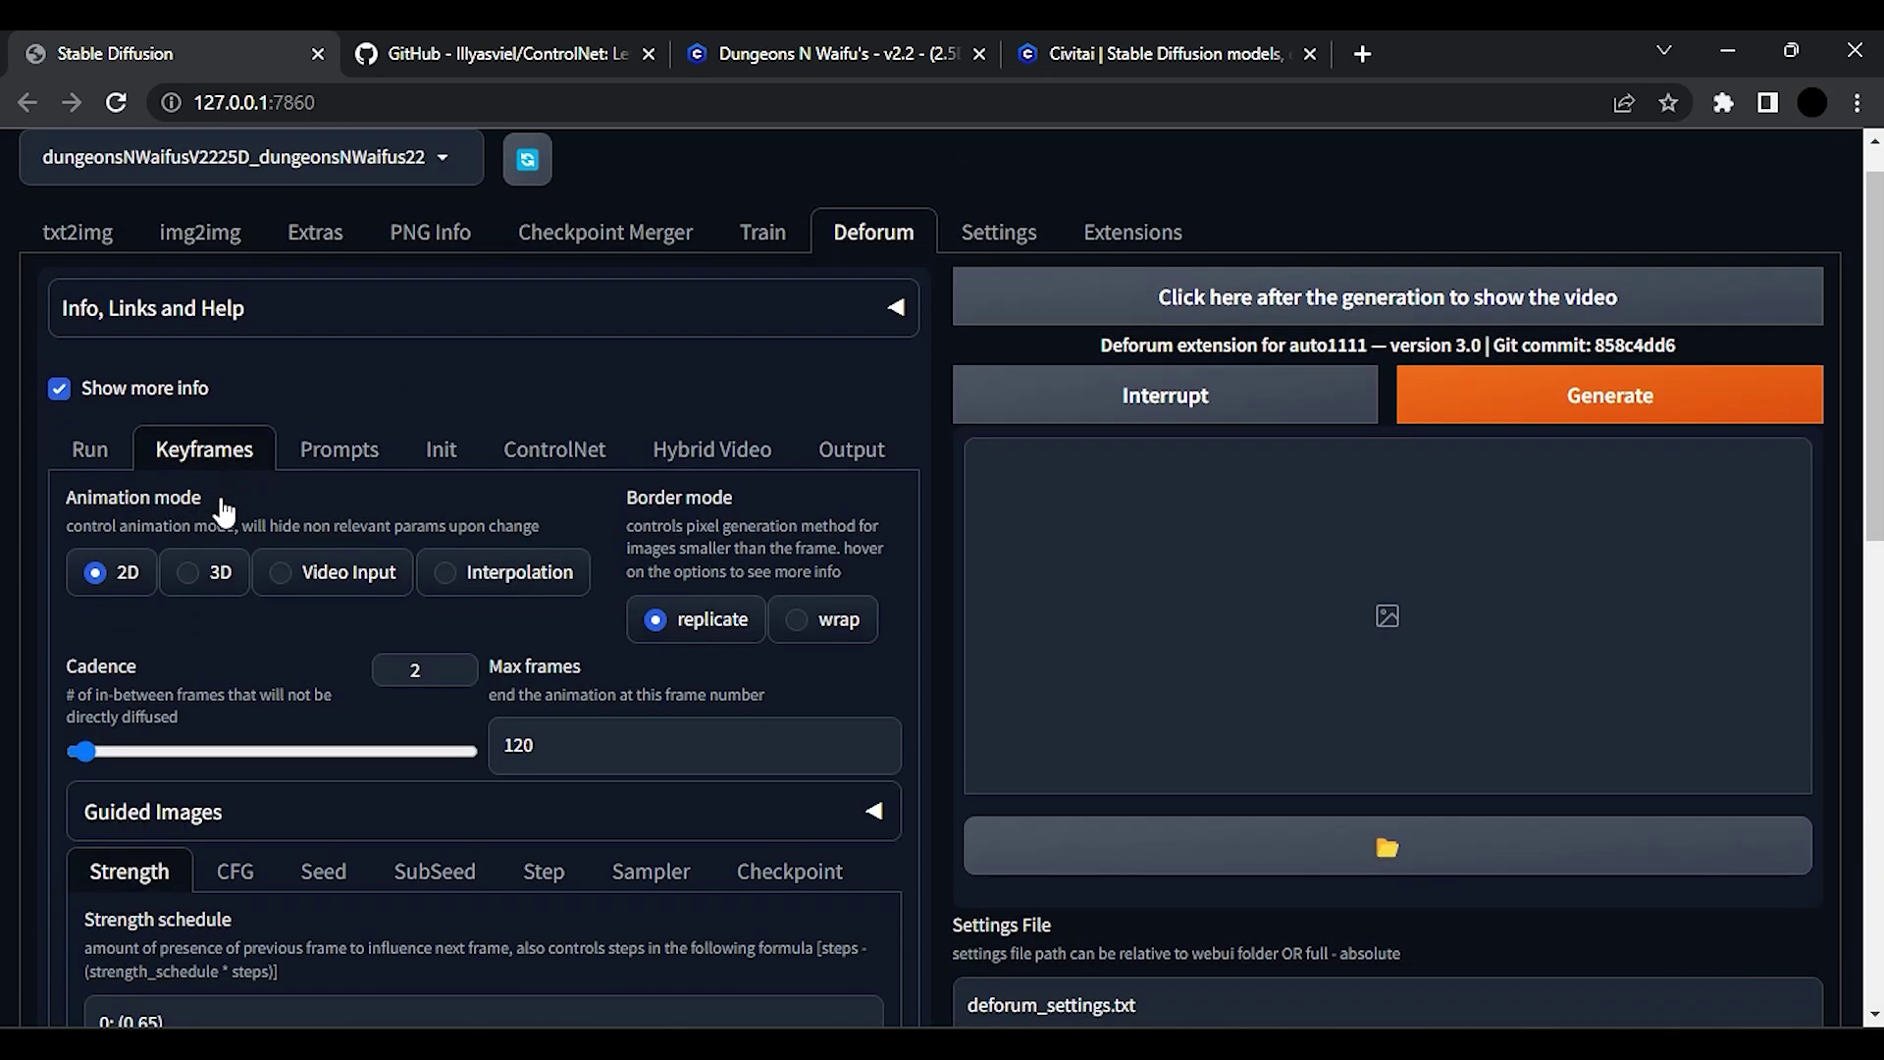
pyautogui.click(190, 507)
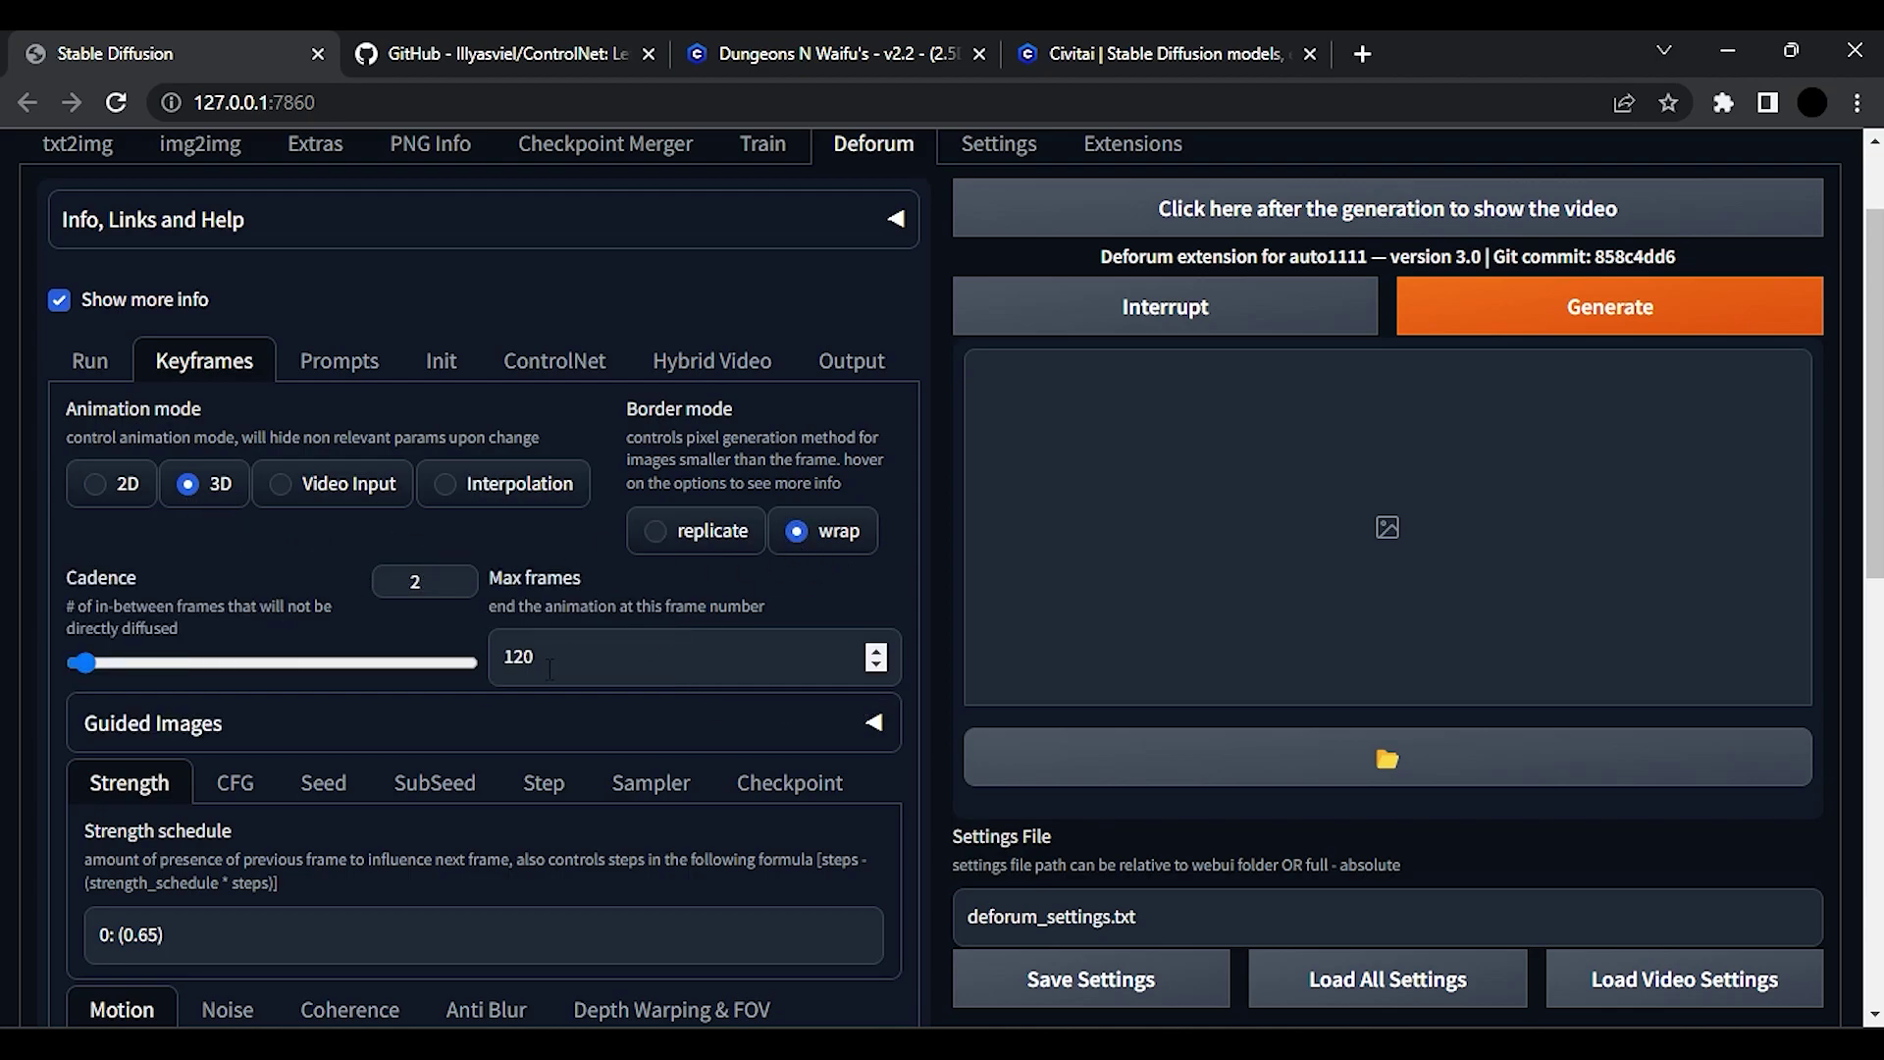
pyautogui.moveTo(542, 657); pyautogui.dragTo(442, 660)
pyautogui.write('5')
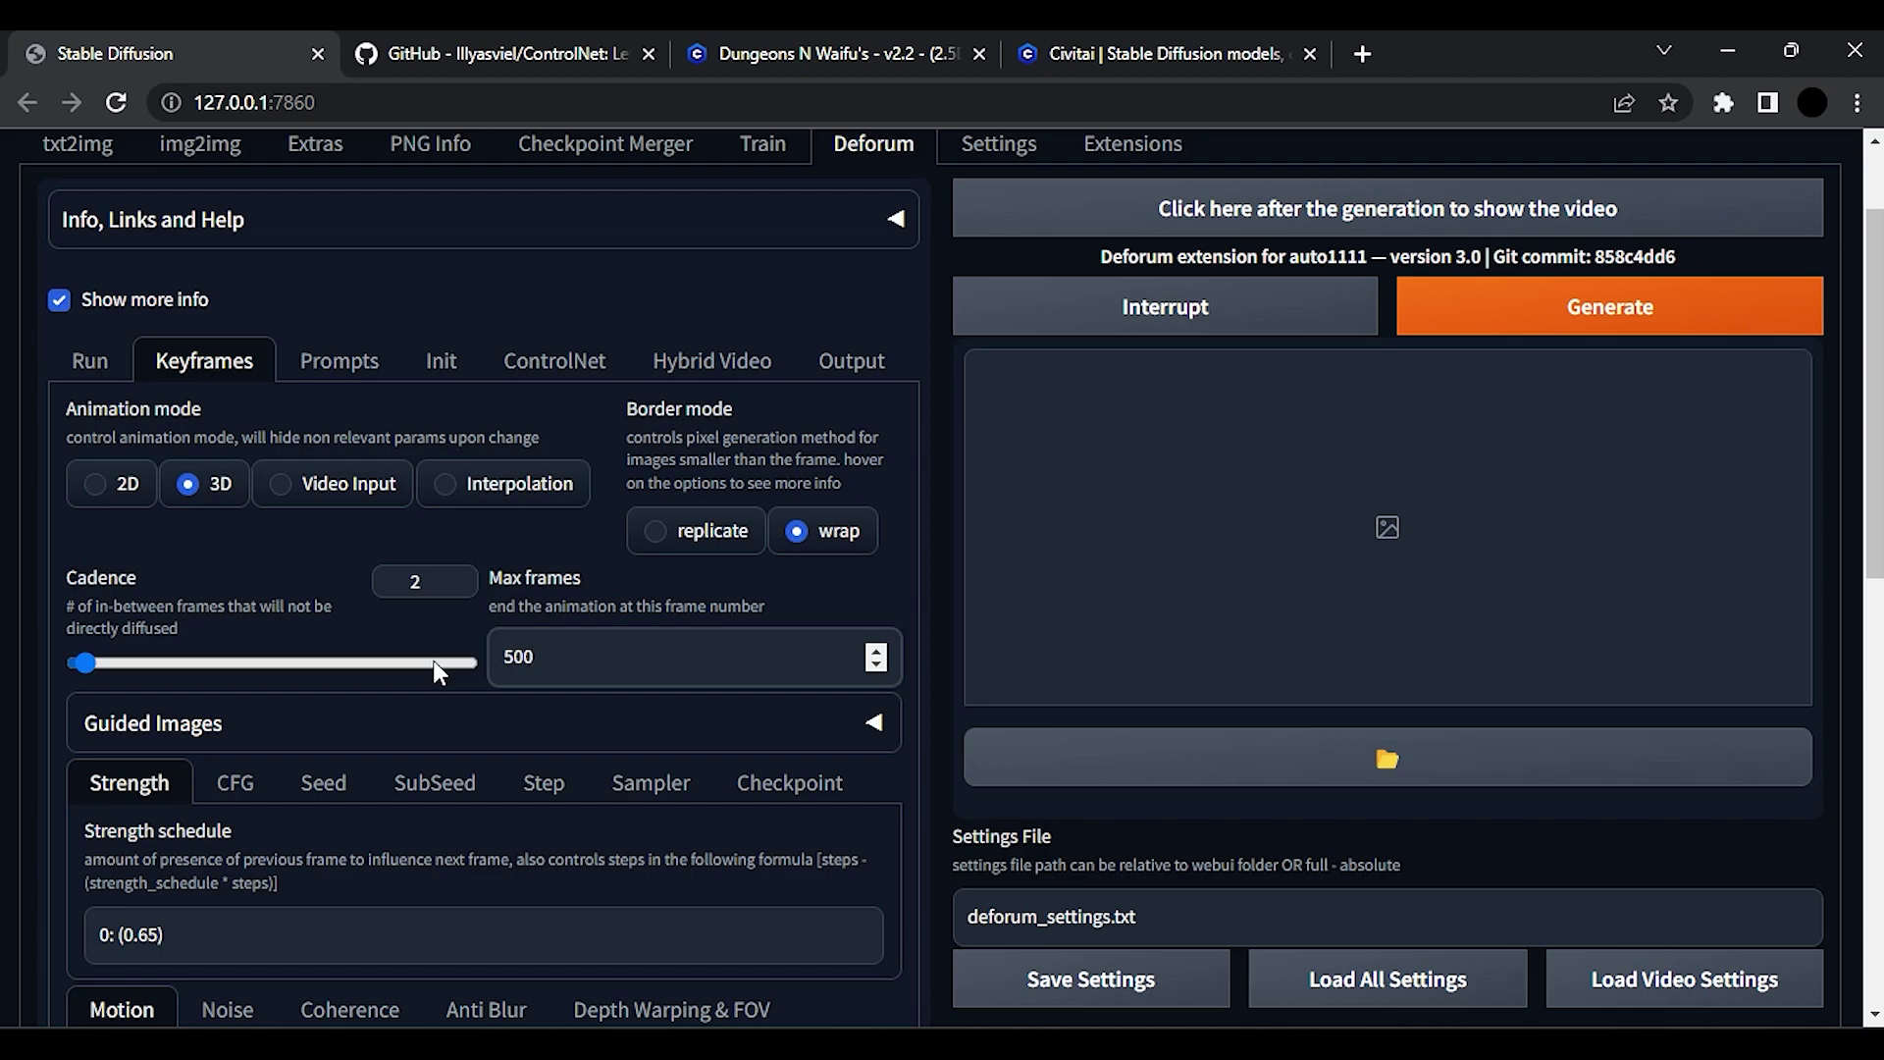
pyautogui.write('00')
# Replace the strength schedule with 0: (0.65),25:(0.55).
pyautogui.scroll(-3, 463, 675)
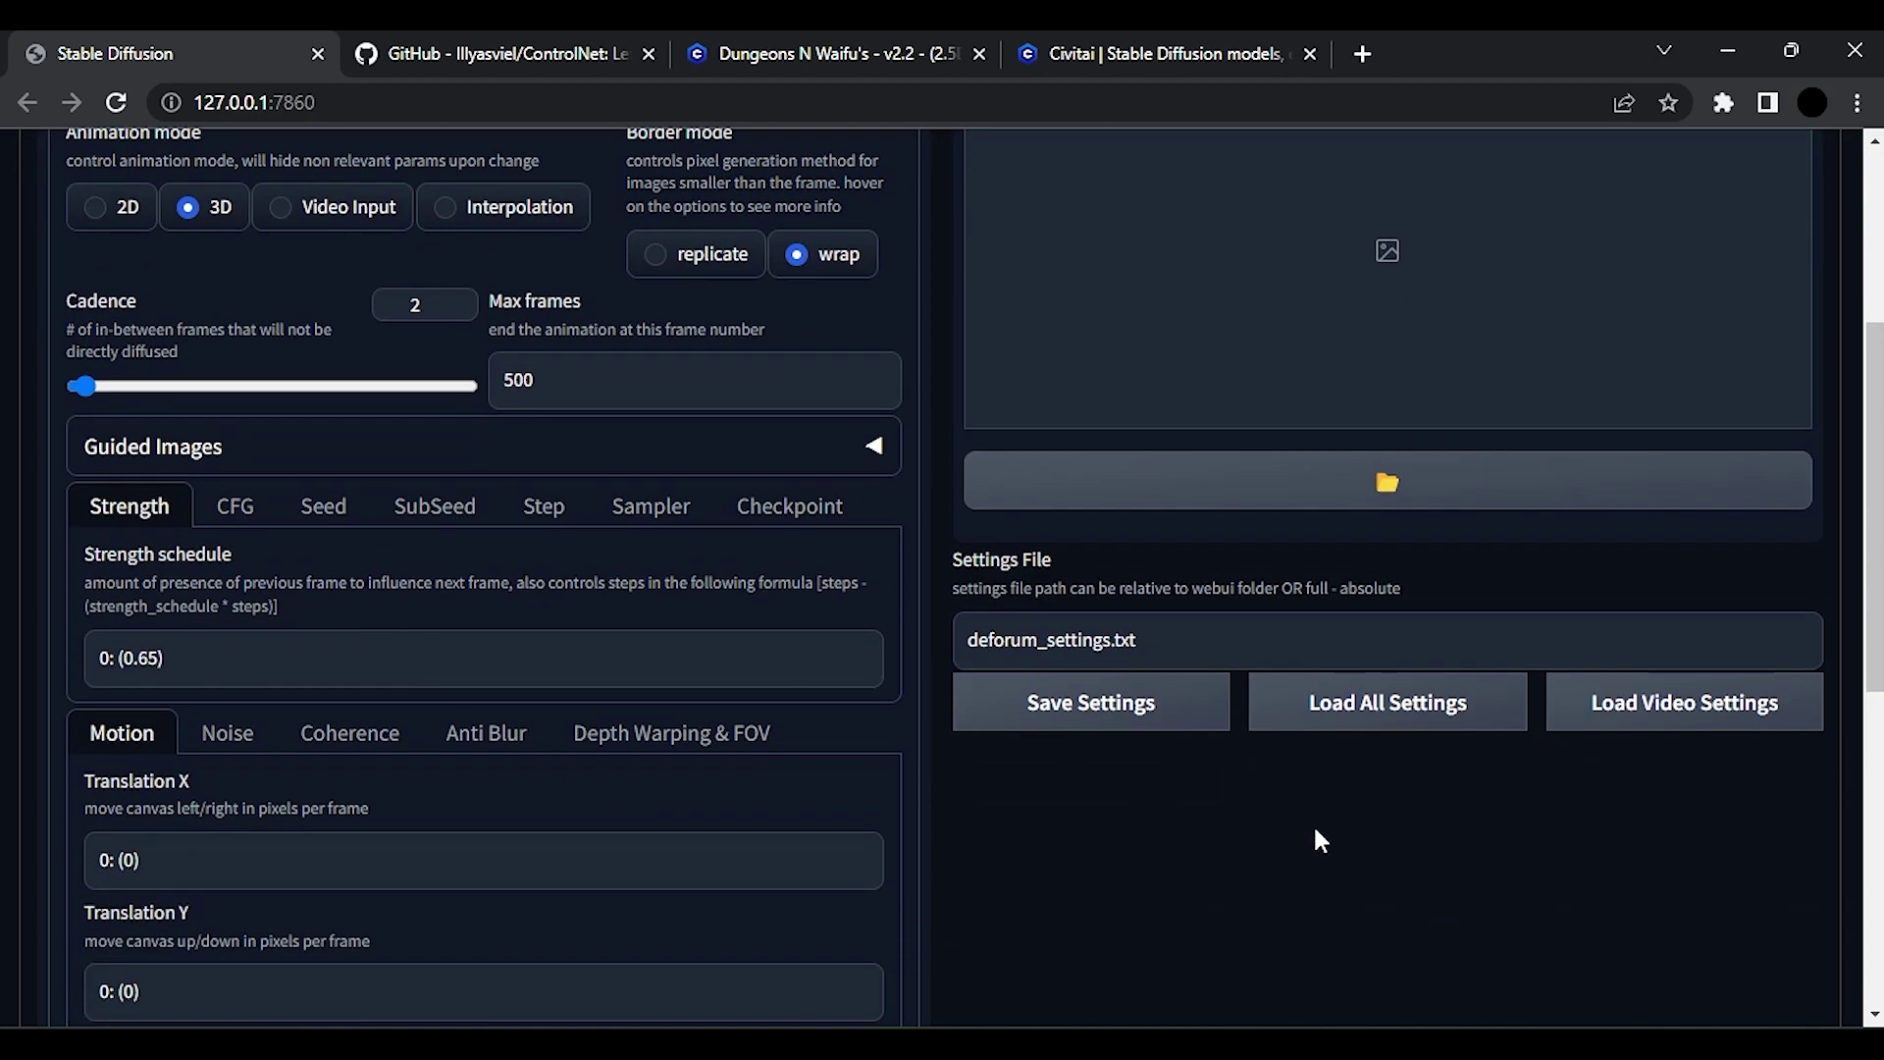
pyautogui.click(221, 659)
pyautogui.hotkey('ctrl', 'a')
pyautogui.write('0: (0.65),25:(0.55)')
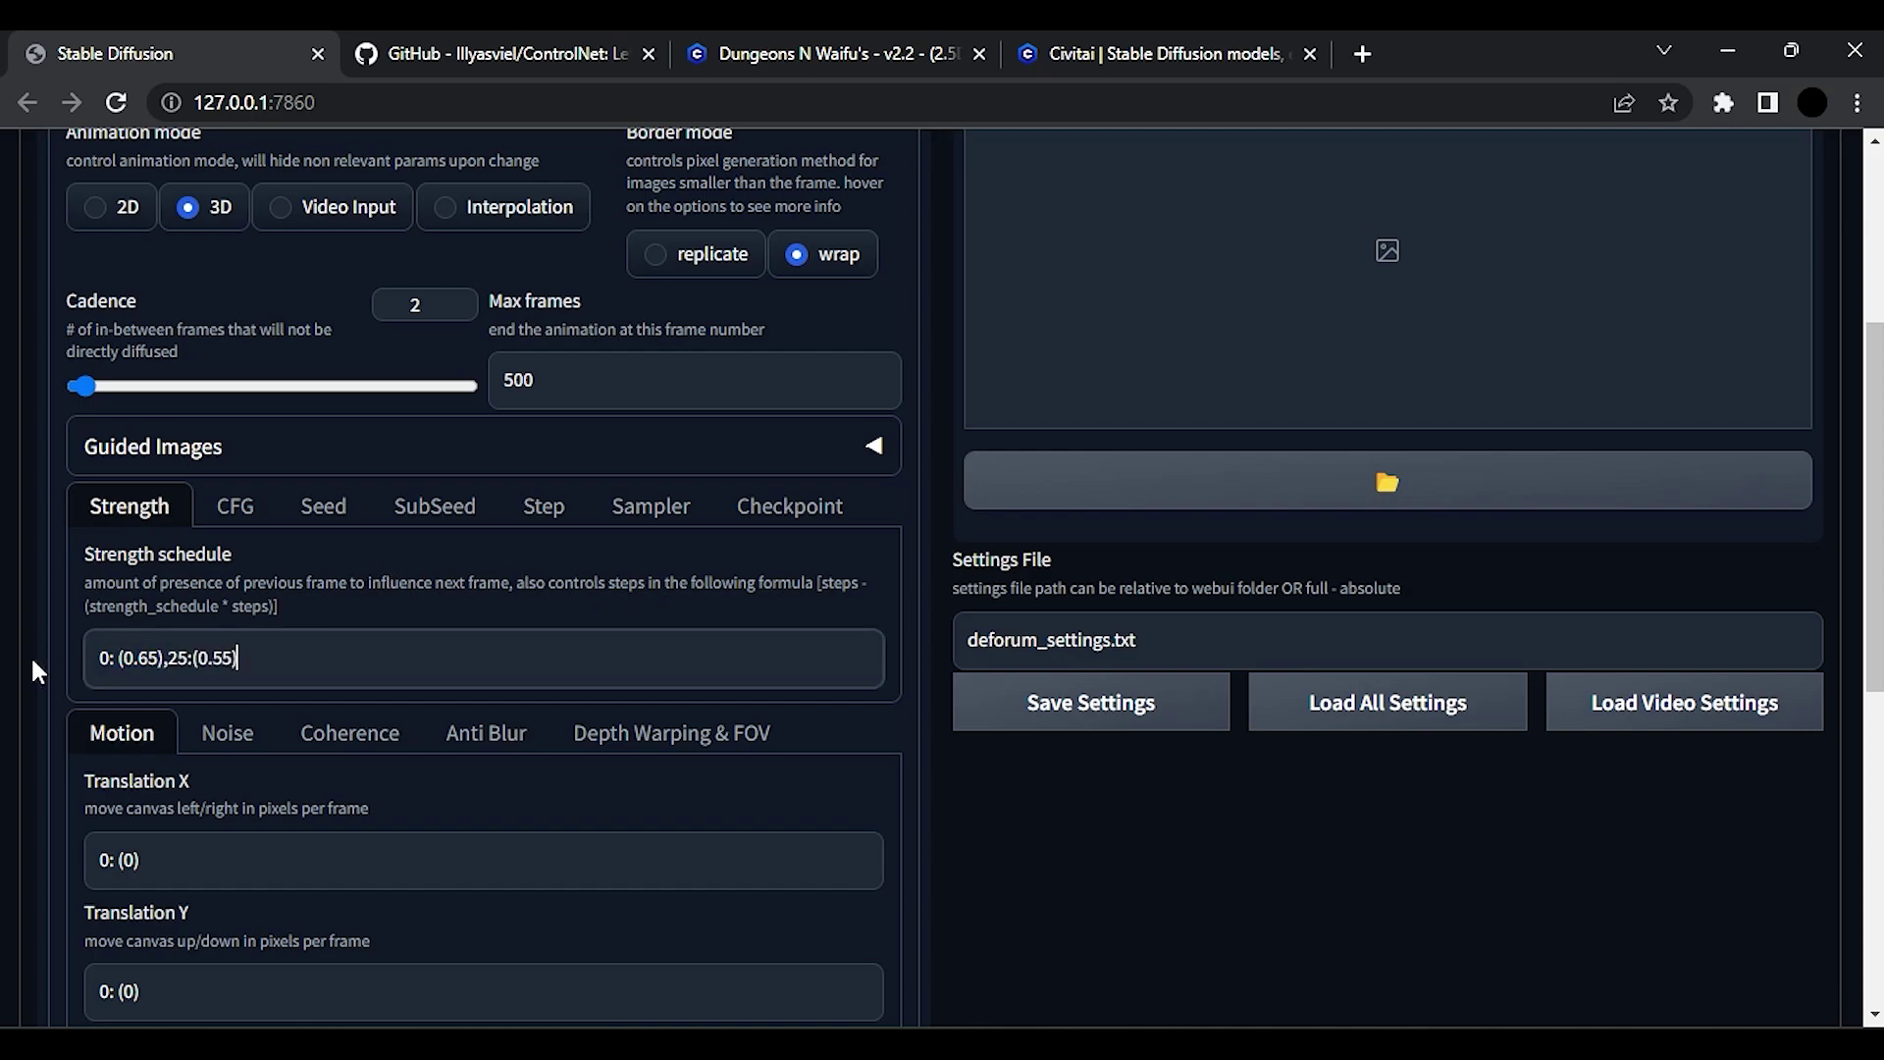
pyautogui.click(385, 781)
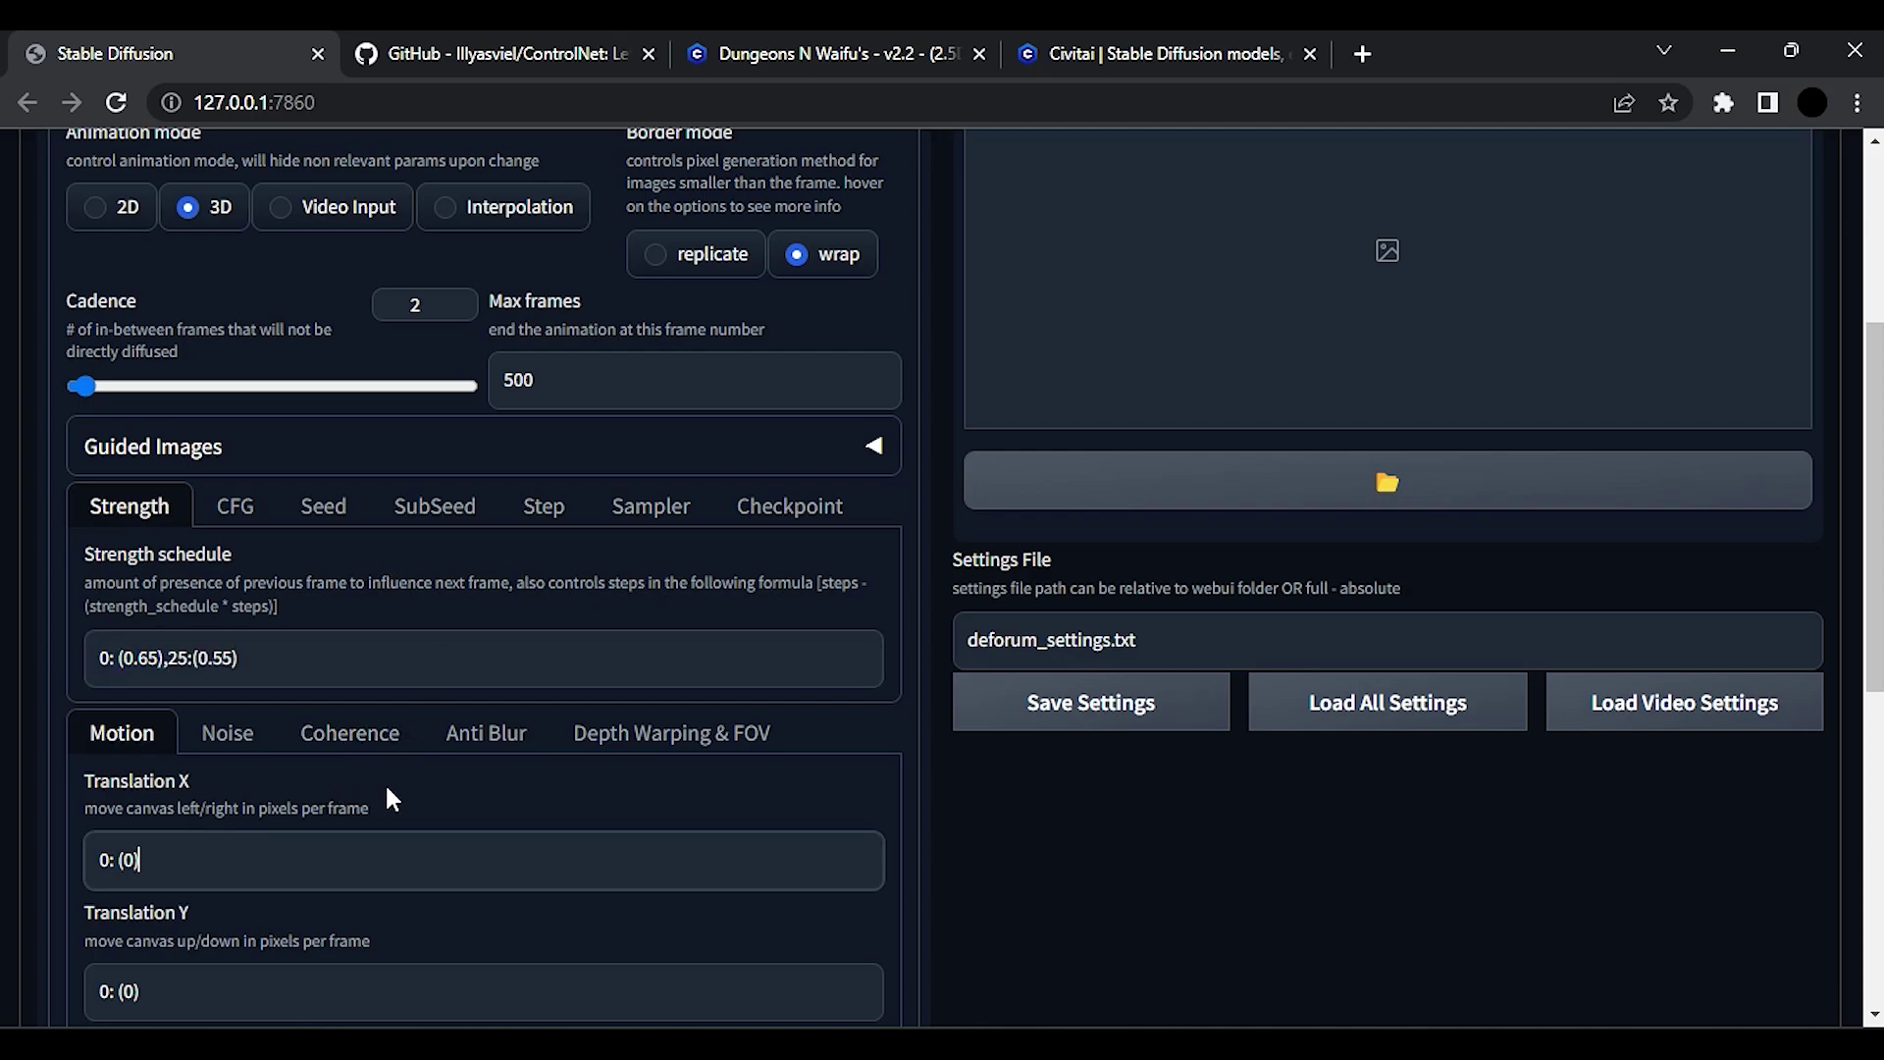
pyautogui.scroll(-3, 390, 768)
# Paste keyframed motion strings into the Translation X and Translation Z schedules.
pyautogui.scroll(-3, 397, 781)
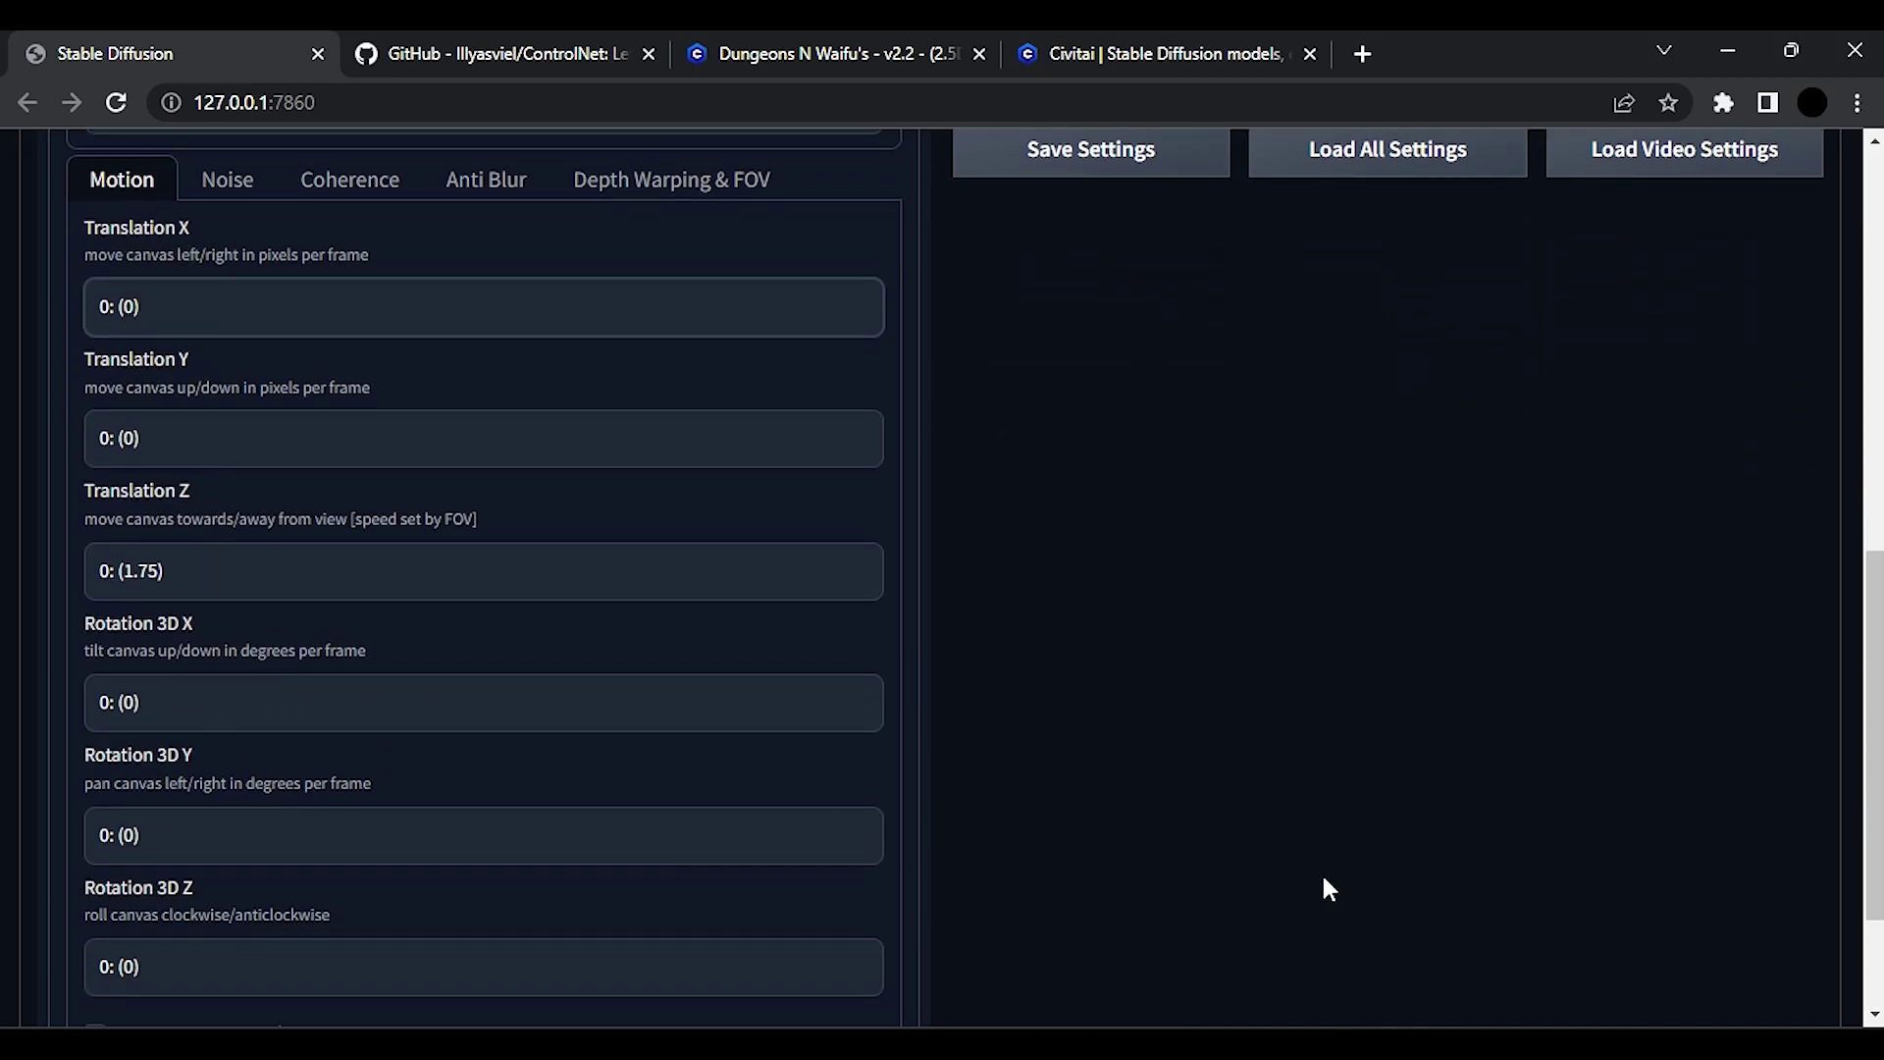
pyautogui.moveTo(152, 307); pyautogui.dragTo(9, 327)
pyautogui.write('0:(0),30:(15),220:(20),320:(0),420:(5)')
pyautogui.click(436, 355)
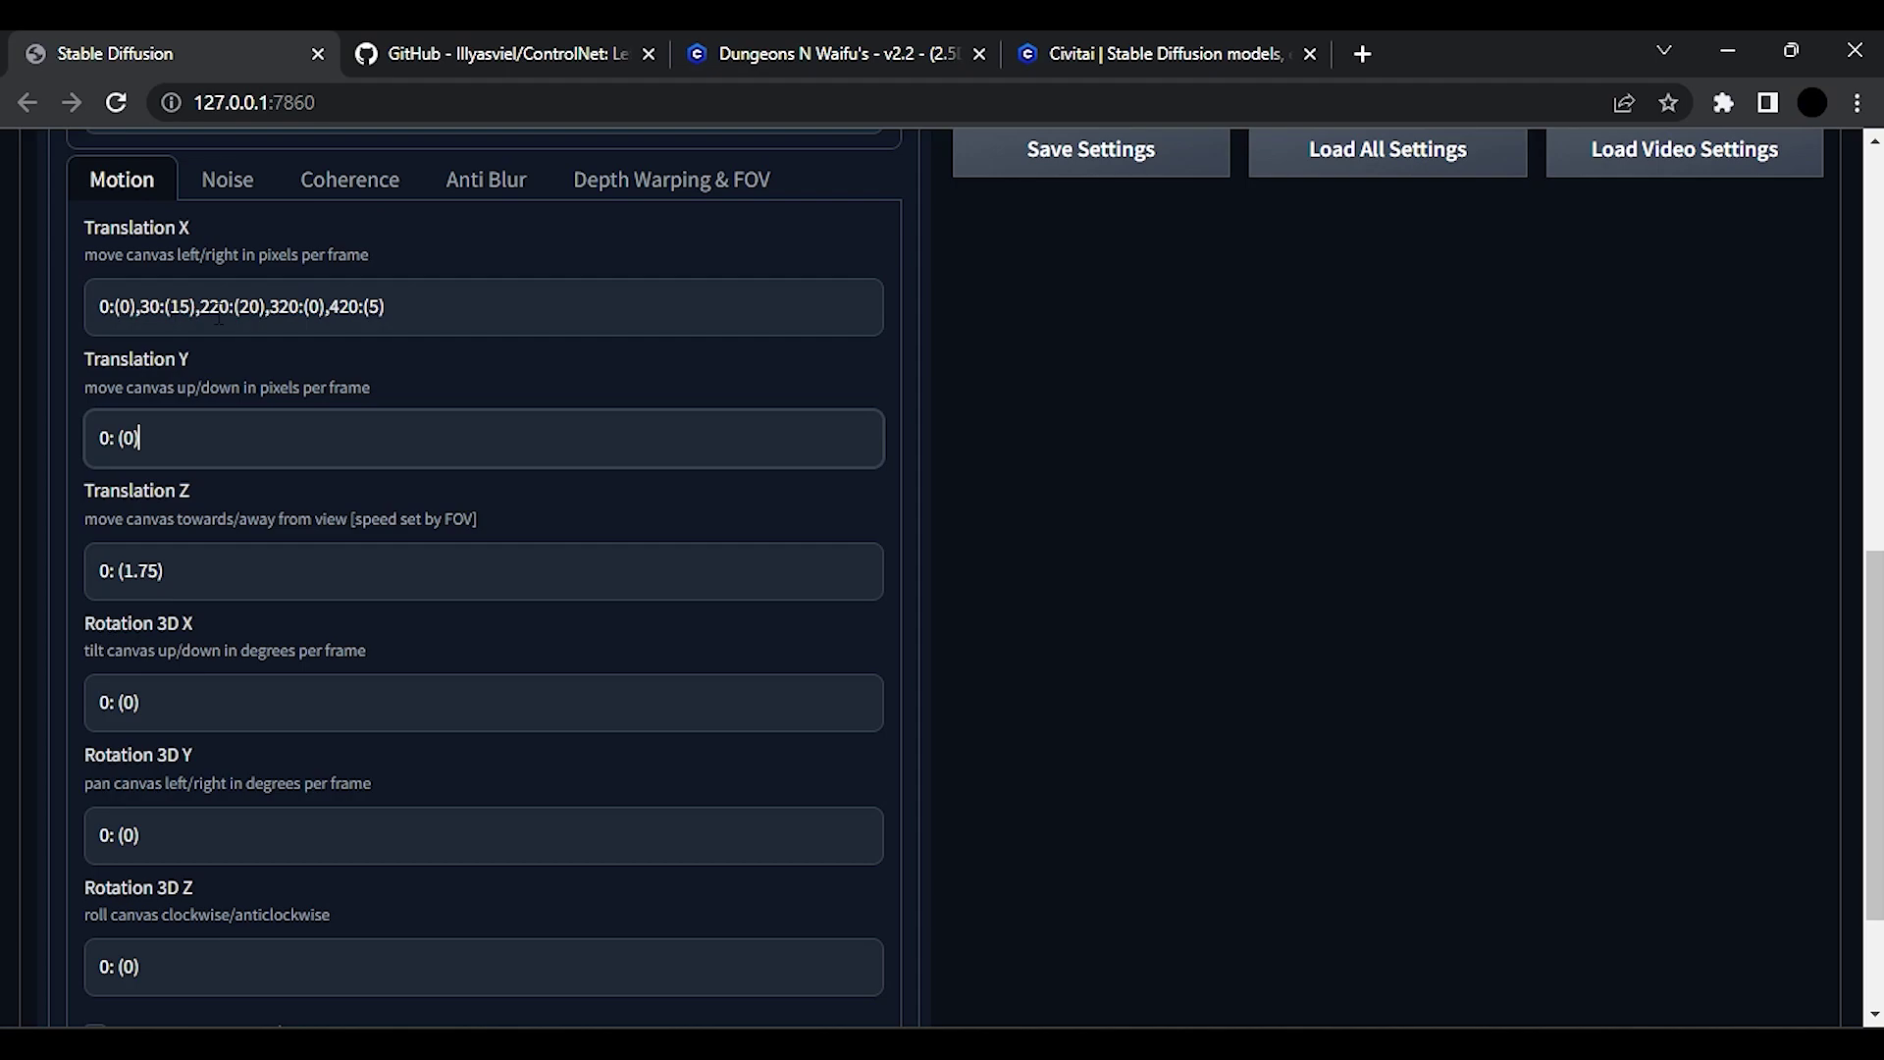
pyautogui.moveTo(182, 571); pyautogui.dragTo(5, 584)
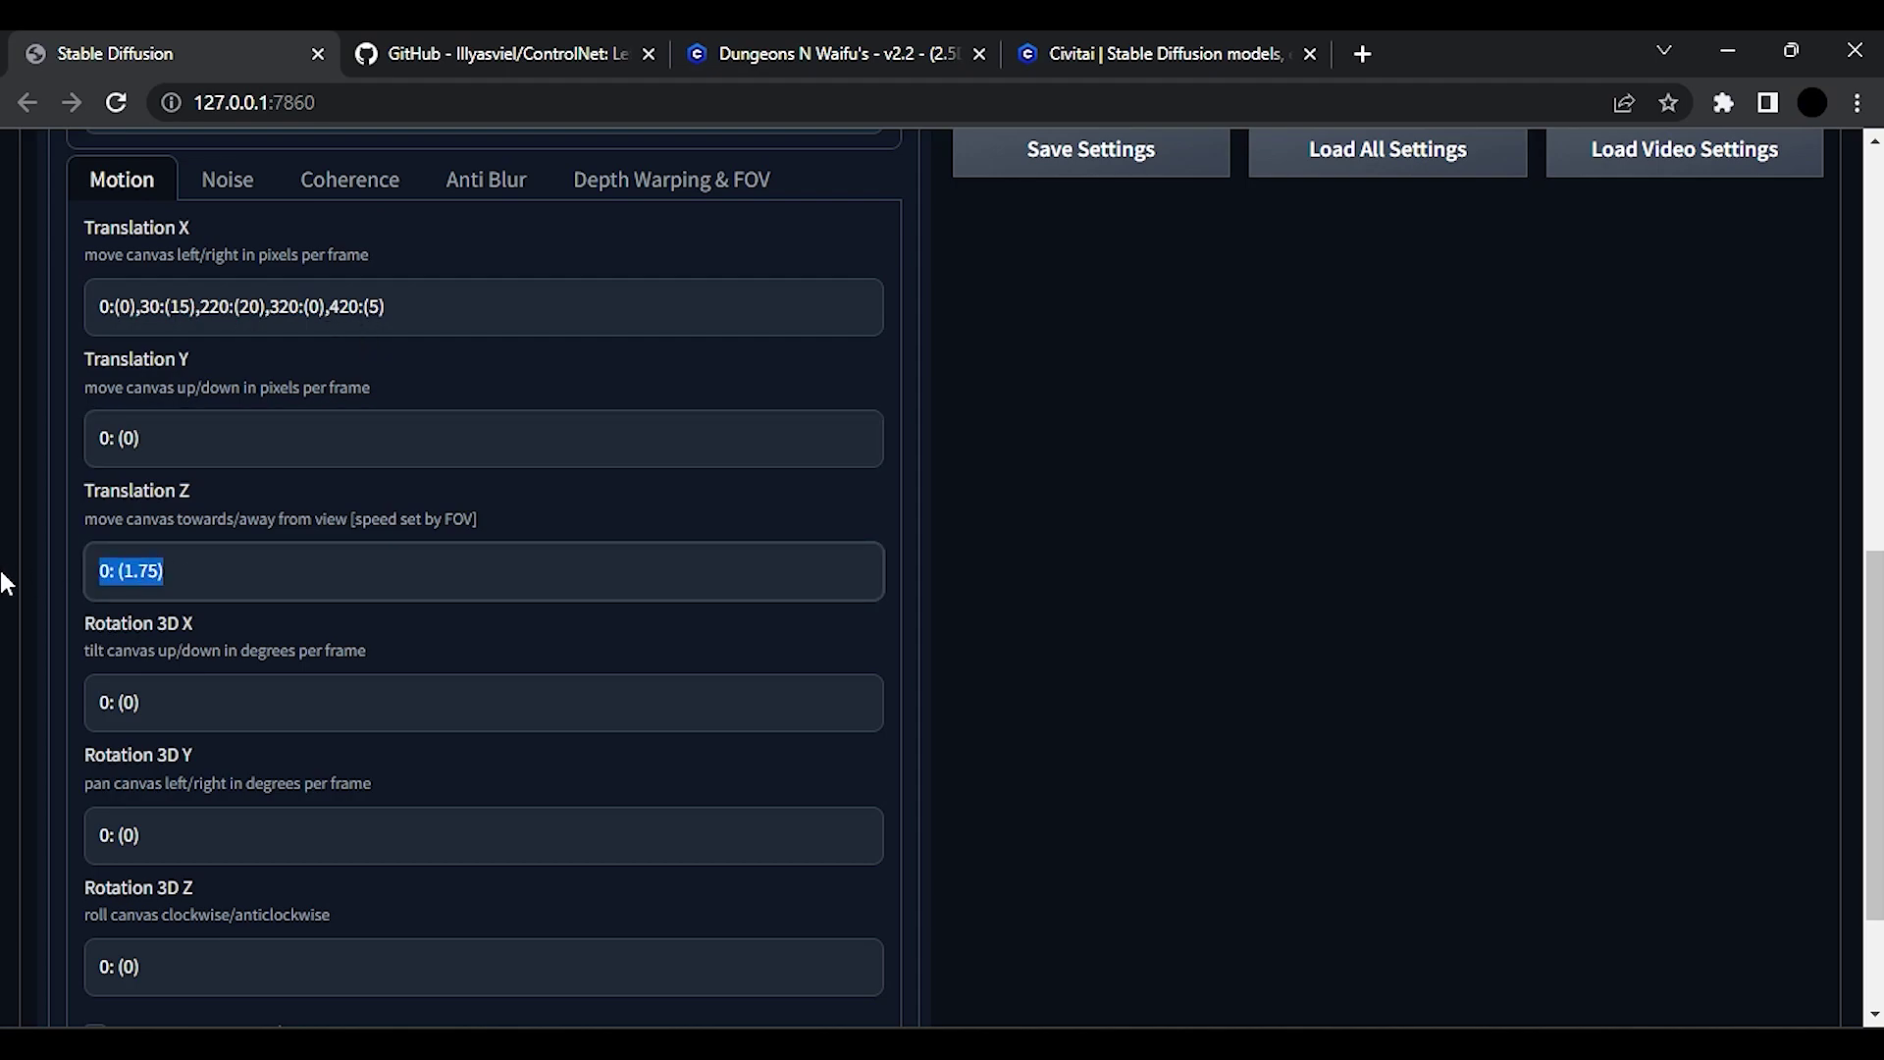
pyautogui.write('0:(0.3),60:(10),320:(15)')
# Paste keyframed strings into the Rotation 3D X, Y and Z schedules.
pyautogui.moveTo(153, 703); pyautogui.dragTo(5, 716)
pyautogui.write('0:(0),60:(0.6),90:(0.5),180:(0.6),320:(1.3)')
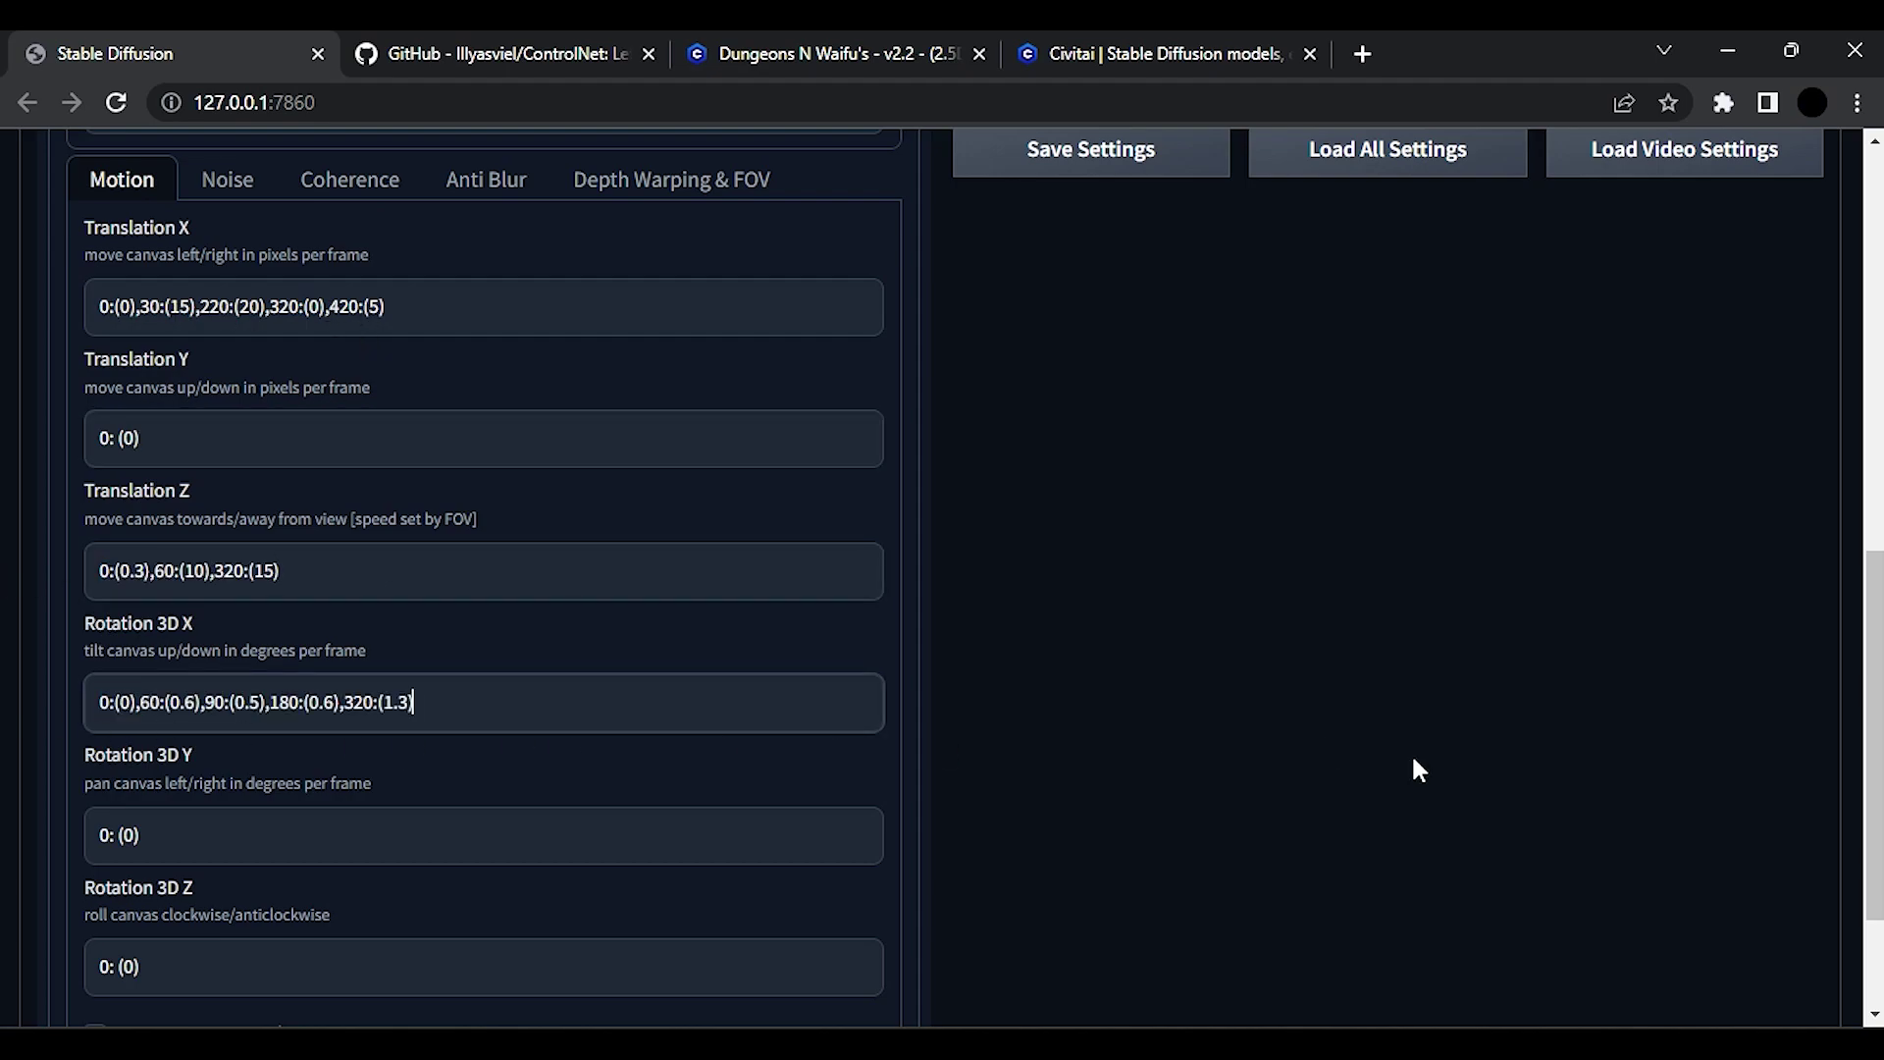
pyautogui.moveTo(139, 835); pyautogui.dragTo(5, 840)
pyautogui.write('0:(0),30:(-3.5),90:(-2.5),180:(-3.5),320:(0)')
pyautogui.scroll(-2, 5, 839)
pyautogui.moveTo(142, 767); pyautogui.dragTo(3, 790)
pyautogui.write('0:(0),60:(0.3),90:(0),180:(-0.6),320:(0),400:(0.8)')
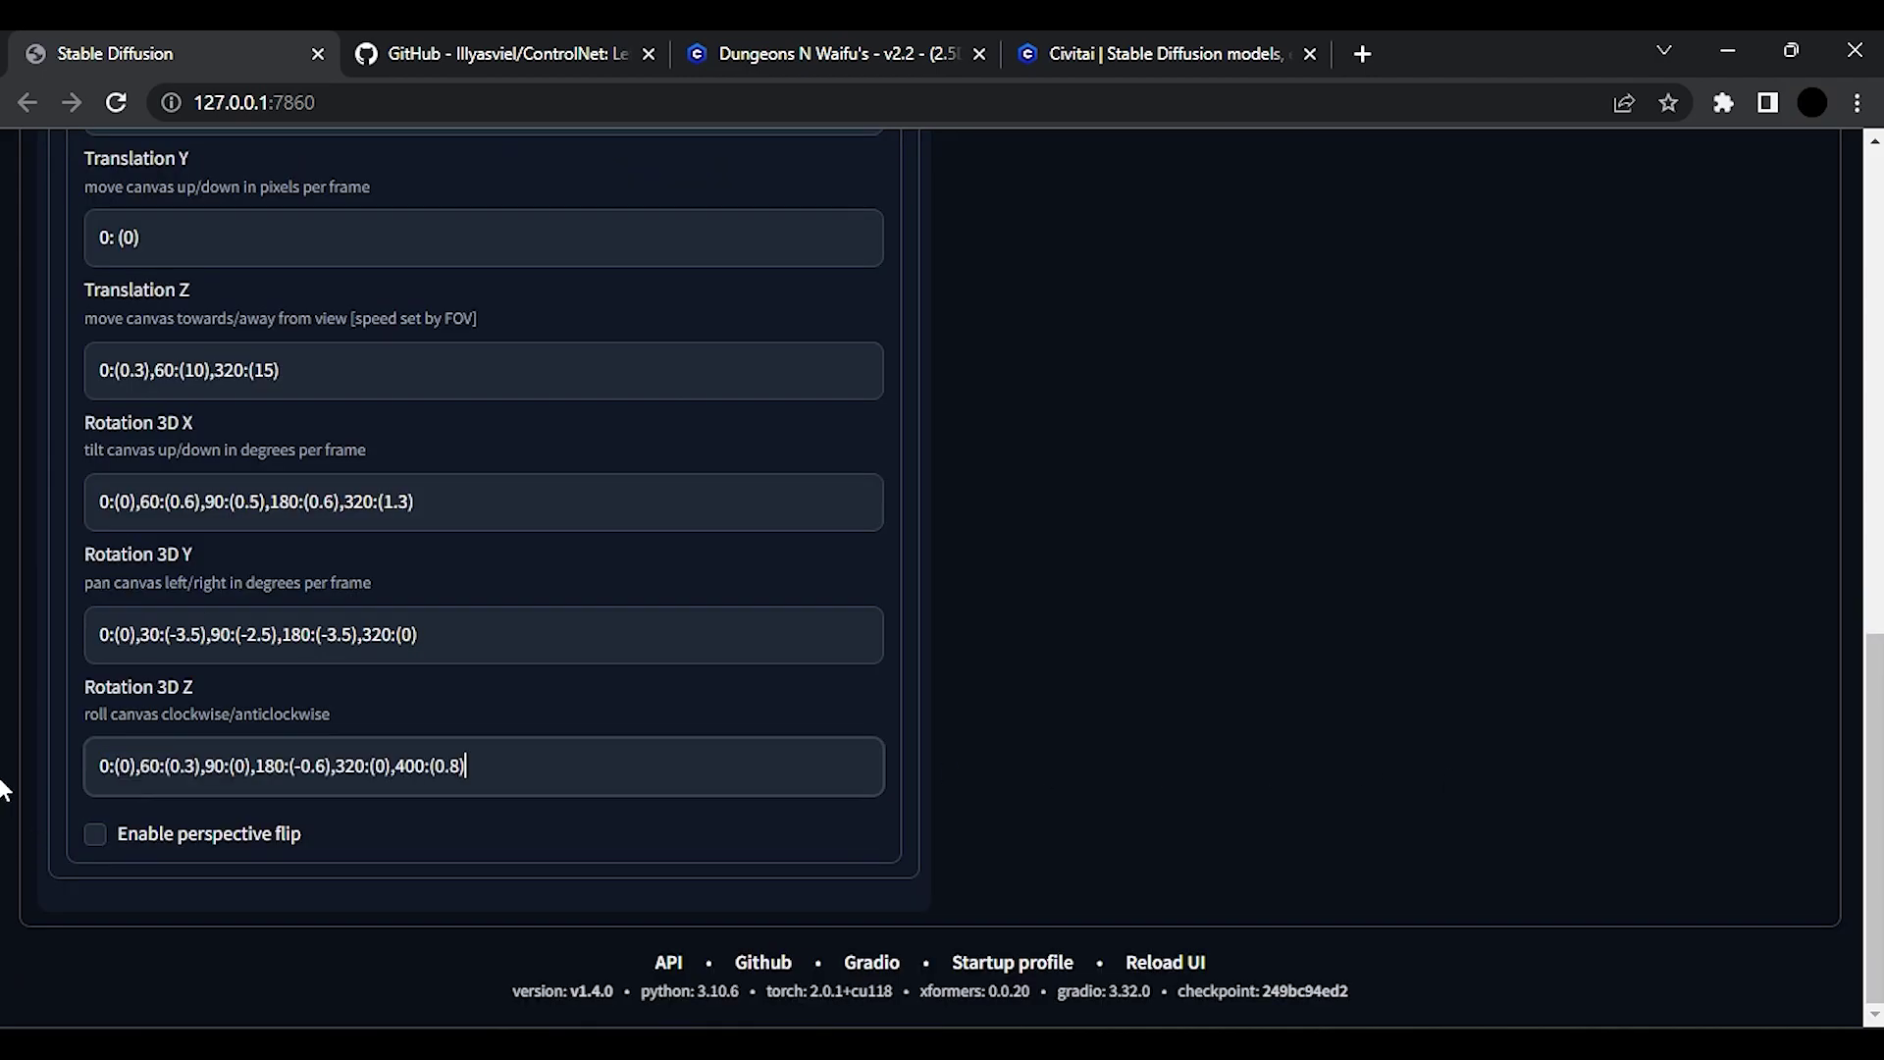
pyautogui.scroll(5, 1158, 782)
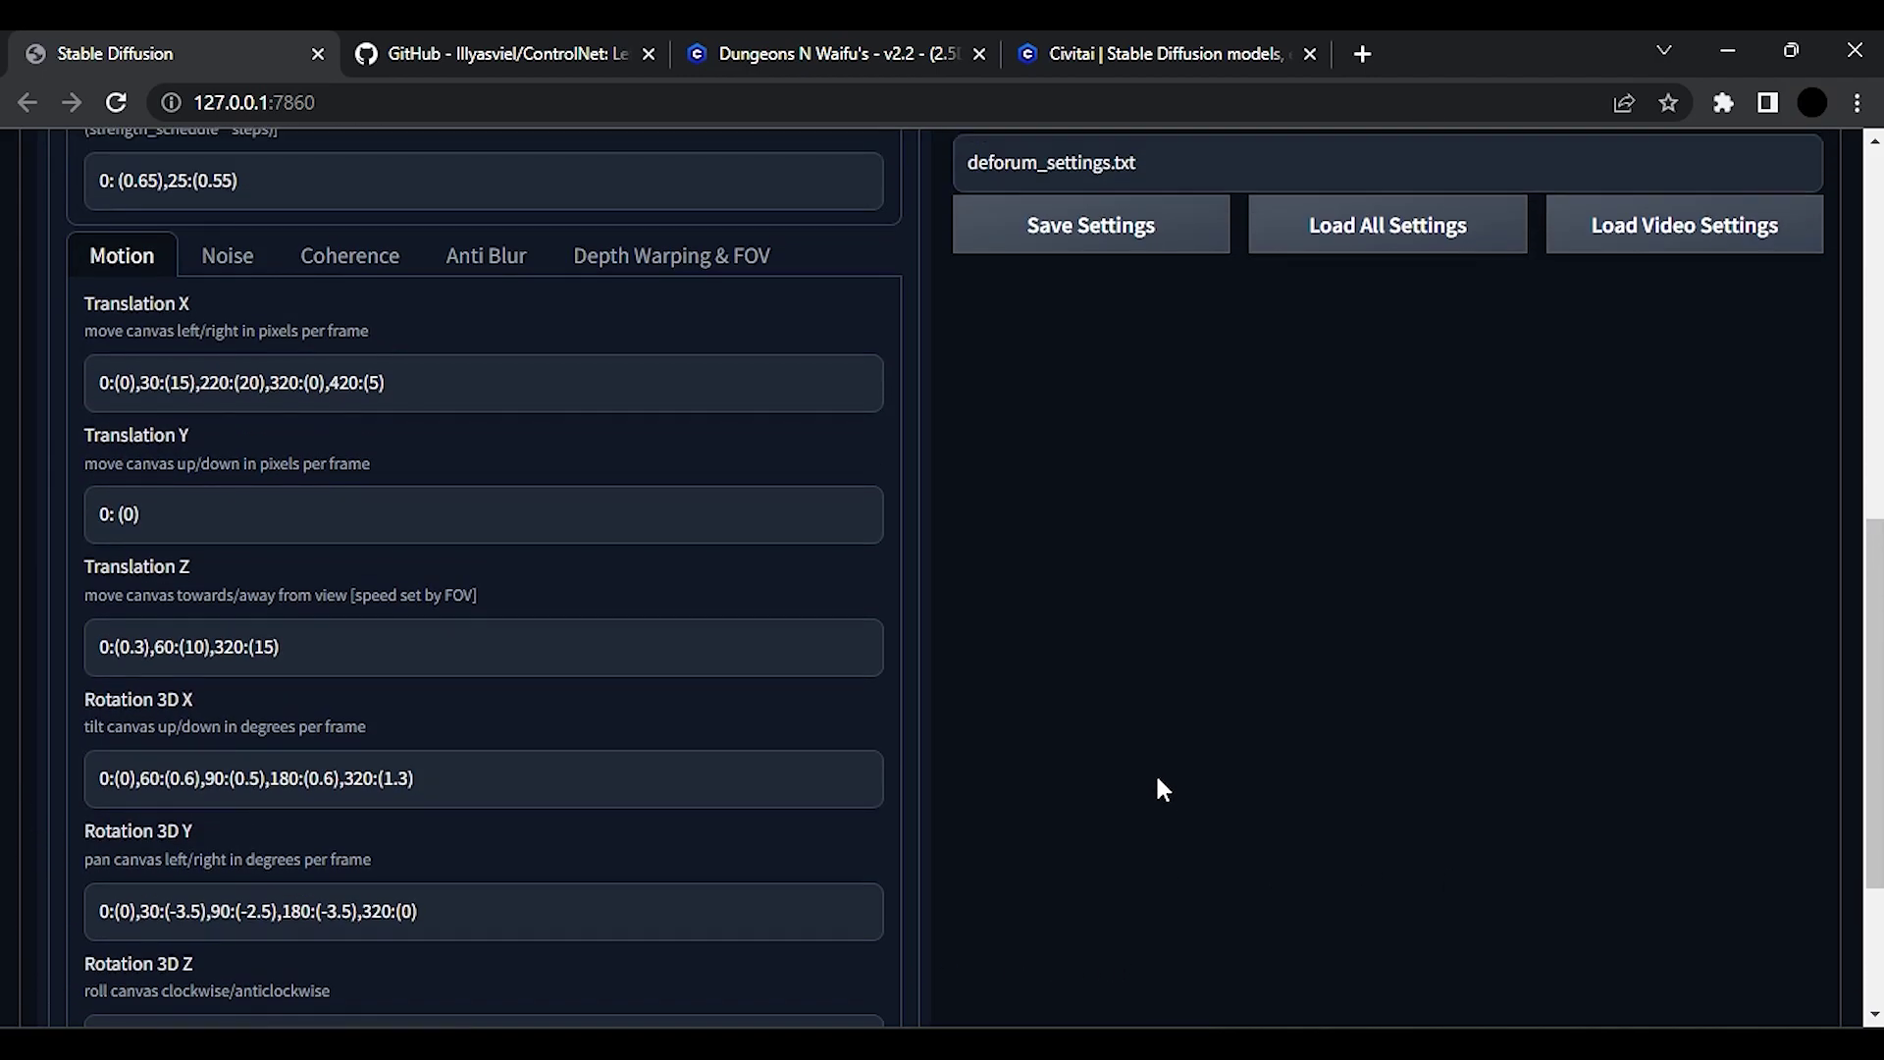
pyautogui.scroll(1, 1163, 790)
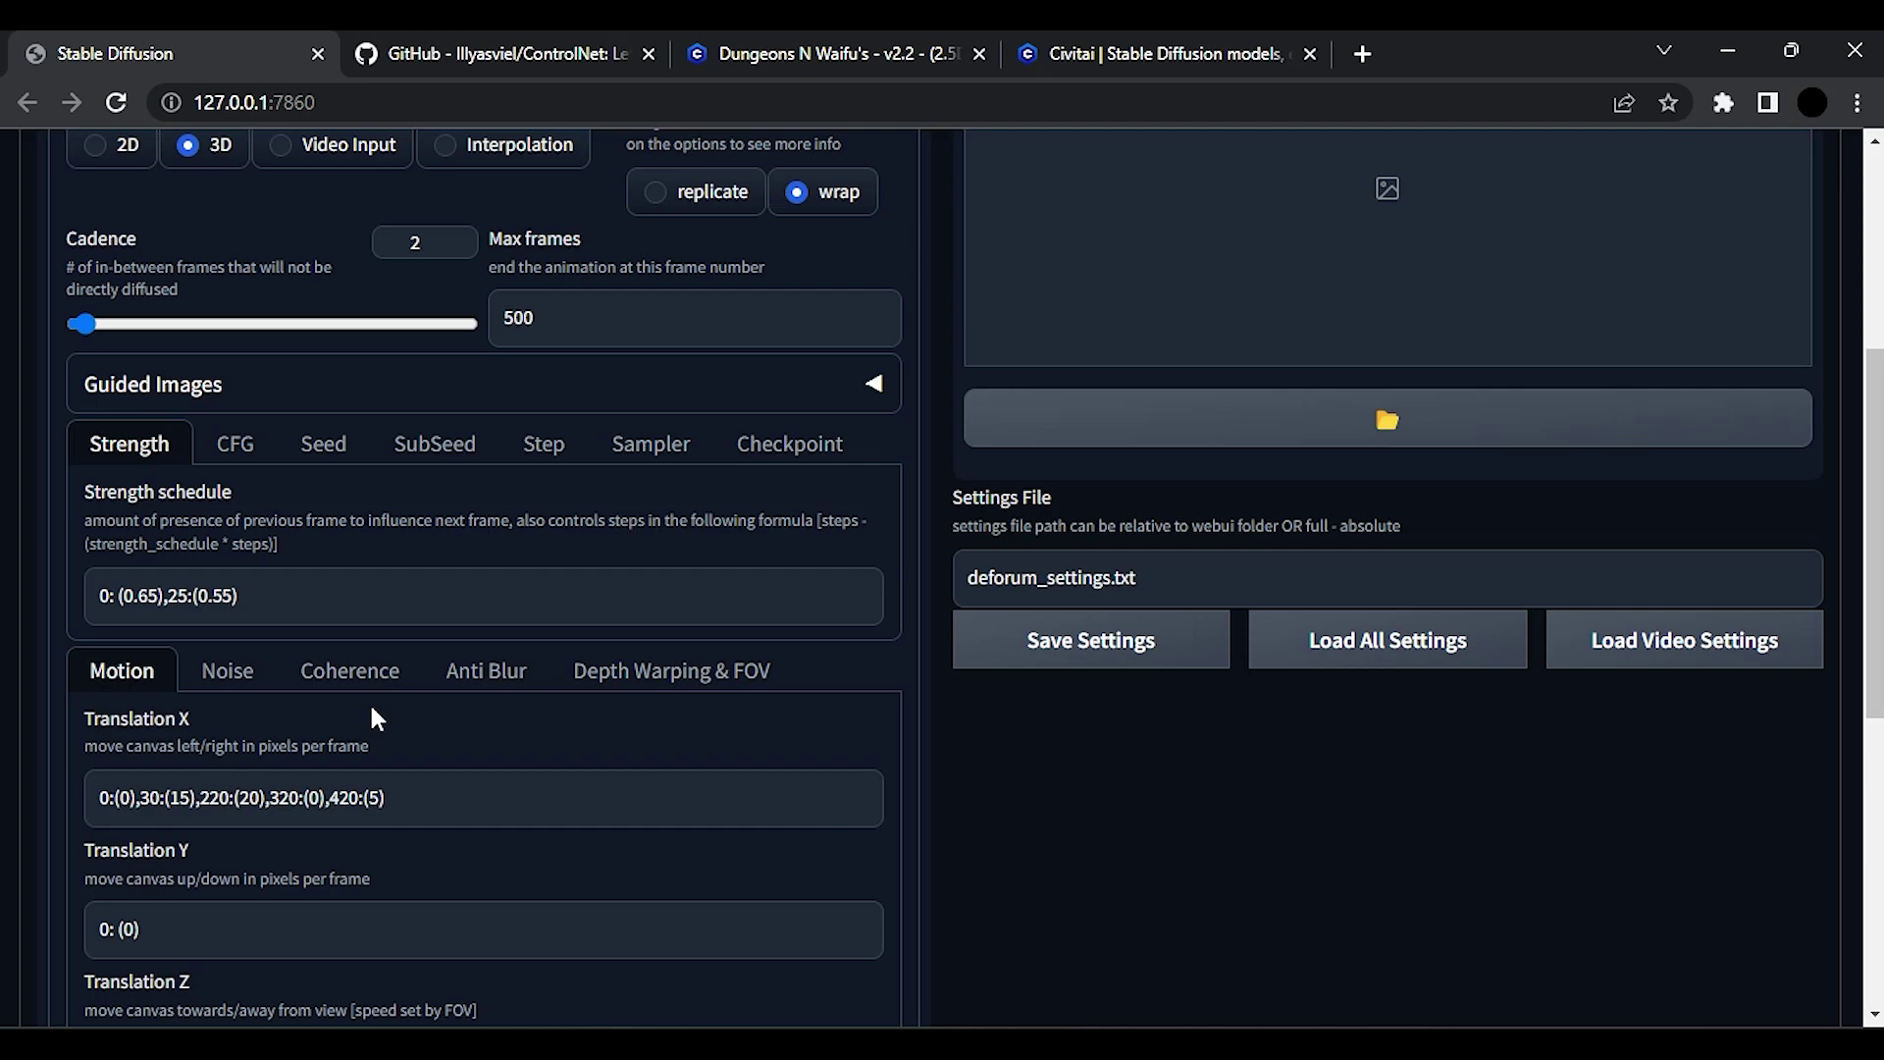
# Replace the noise schedule with the pasted cosine pulse formula.
pyautogui.click(228, 672)
pyautogui.scroll(-3, 235, 684)
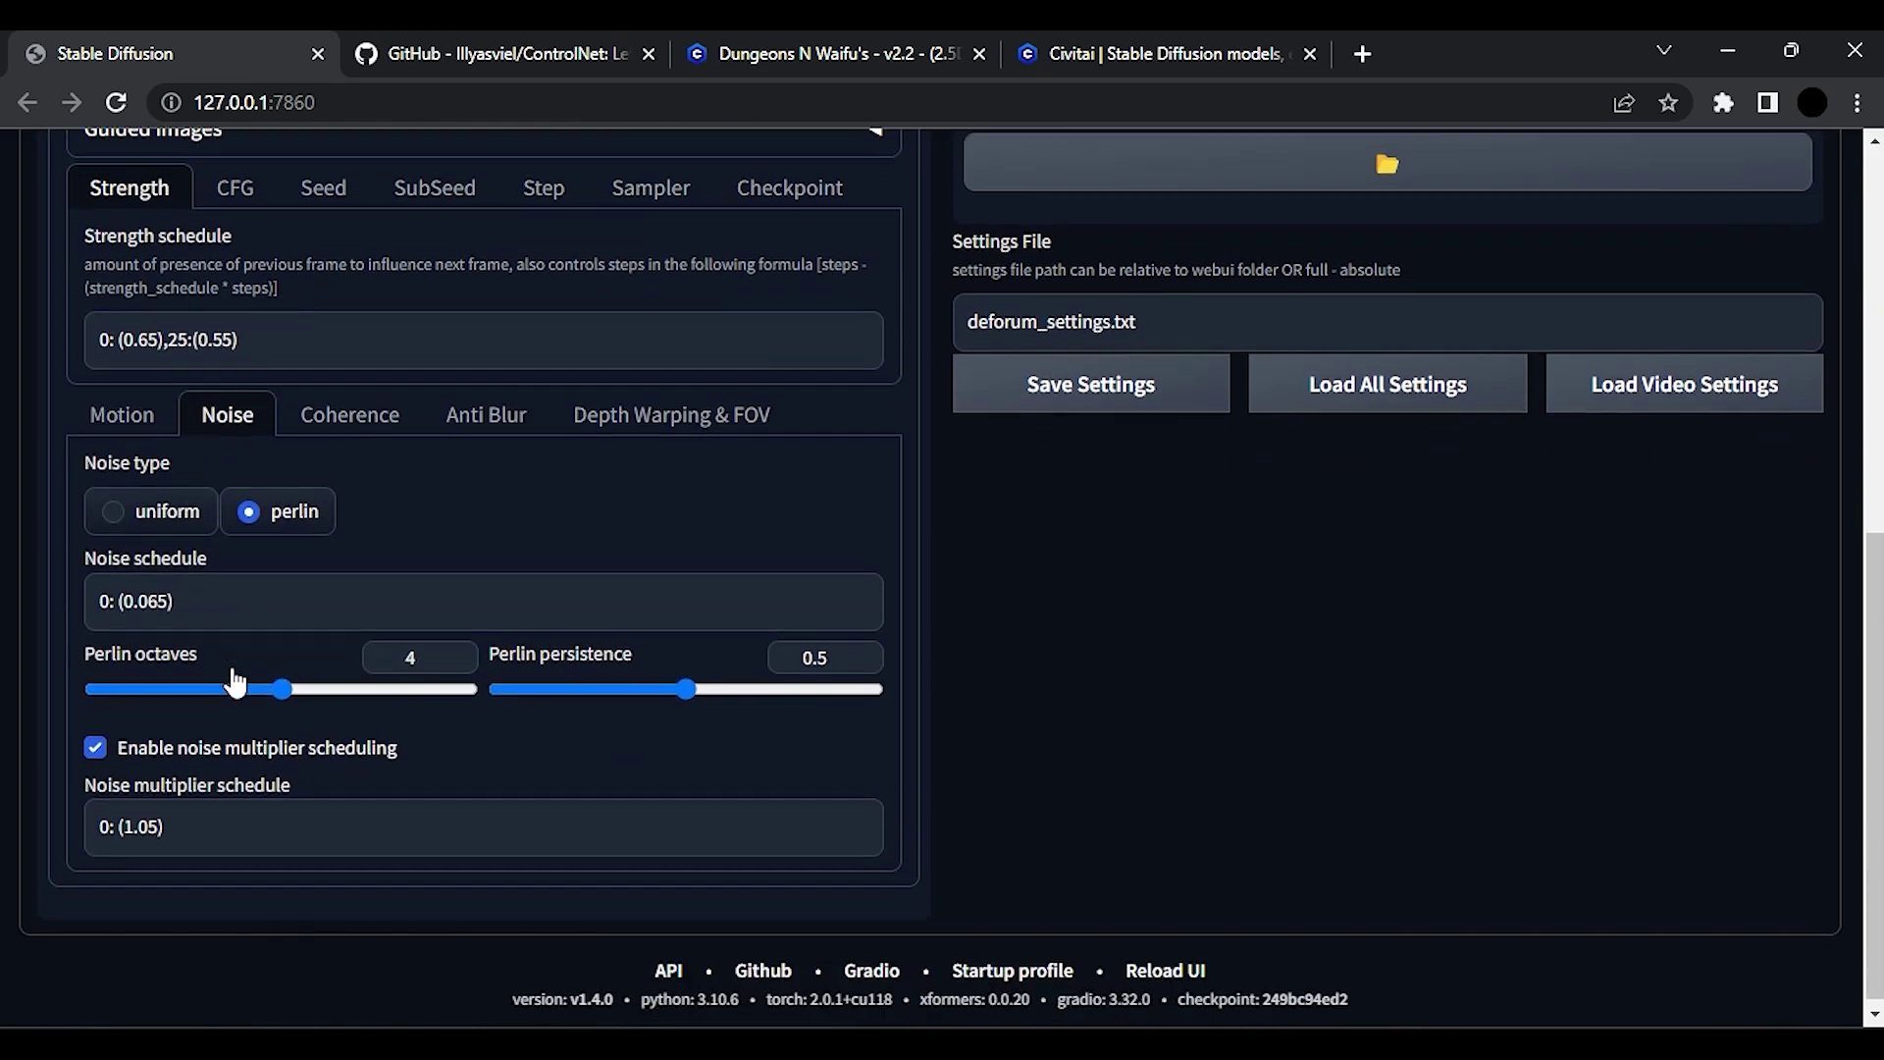
pyautogui.moveTo(176, 595); pyautogui.dragTo(21, 606)
pyautogui.write('0:(-0.06*(cos(3.141*t/15)**100)+0.06)')
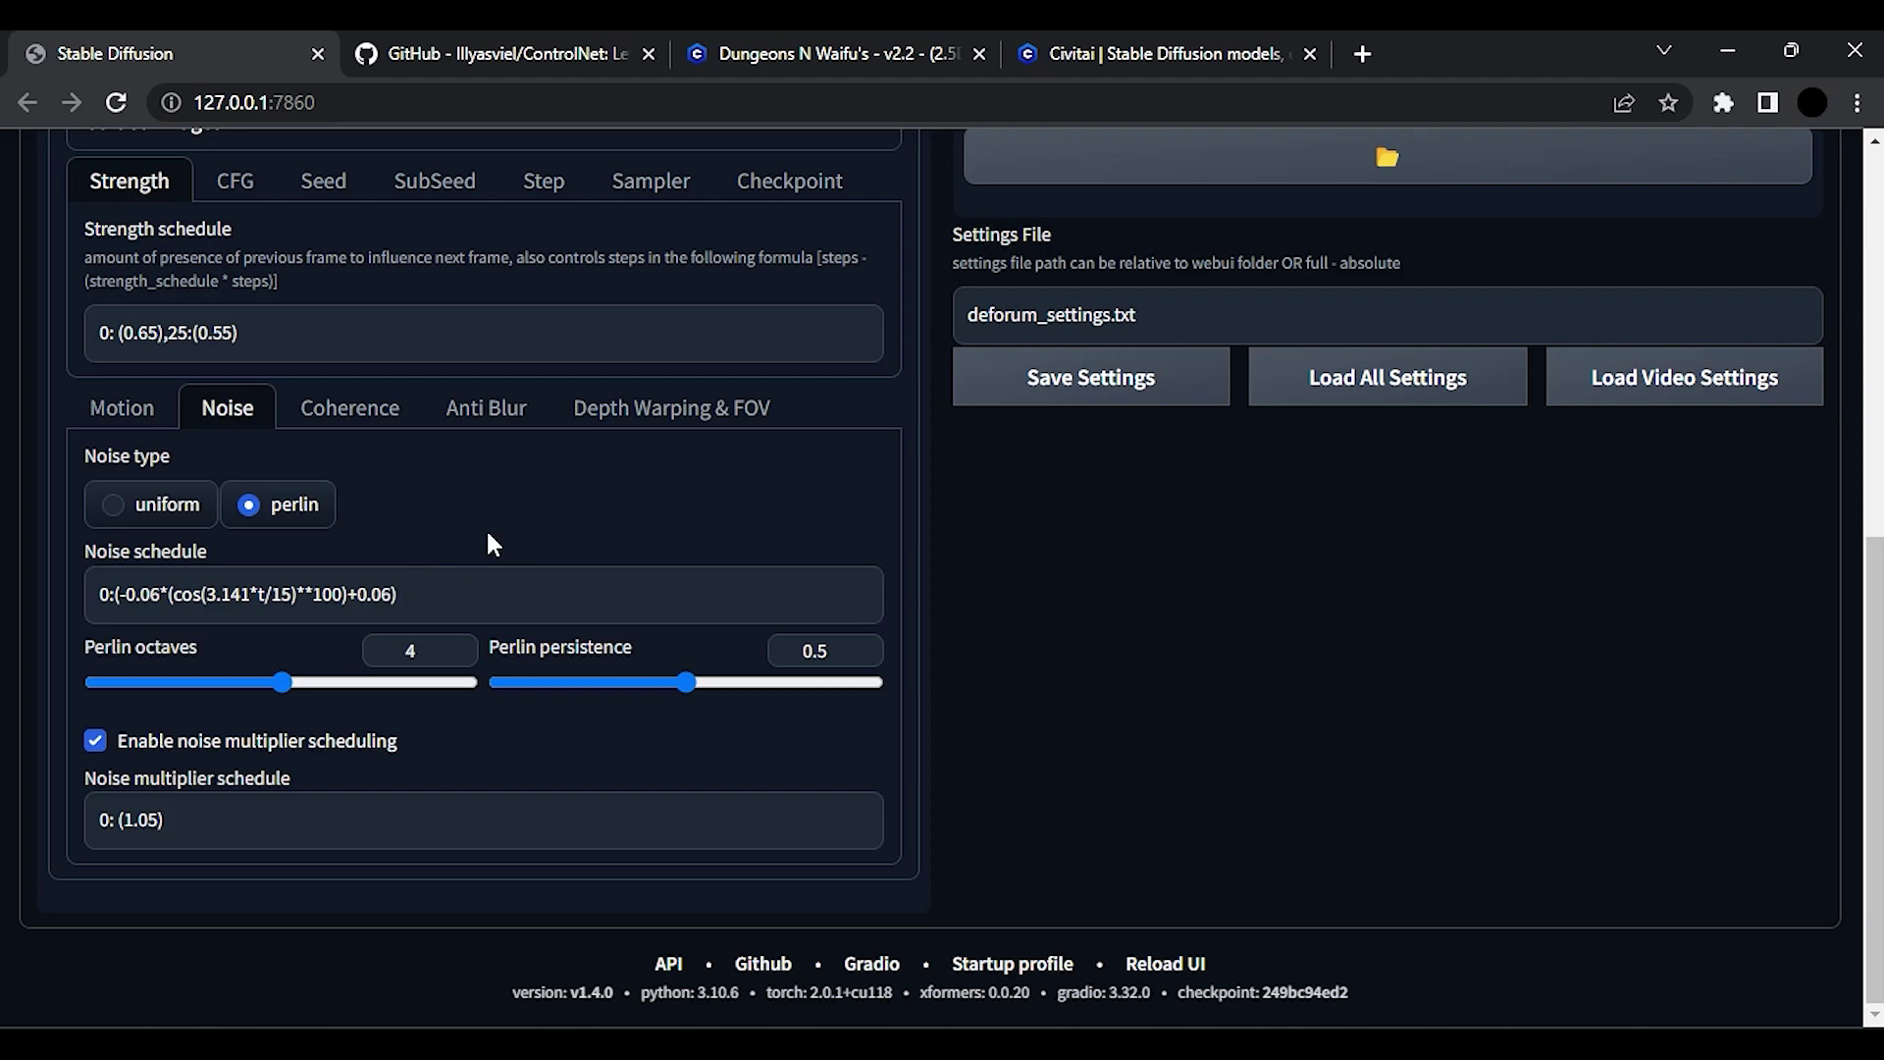
pyautogui.scroll(1, 493, 545)
# Set the anti-blur amount to 0.05 and the FOV schedule to 120.
pyautogui.click(468, 561)
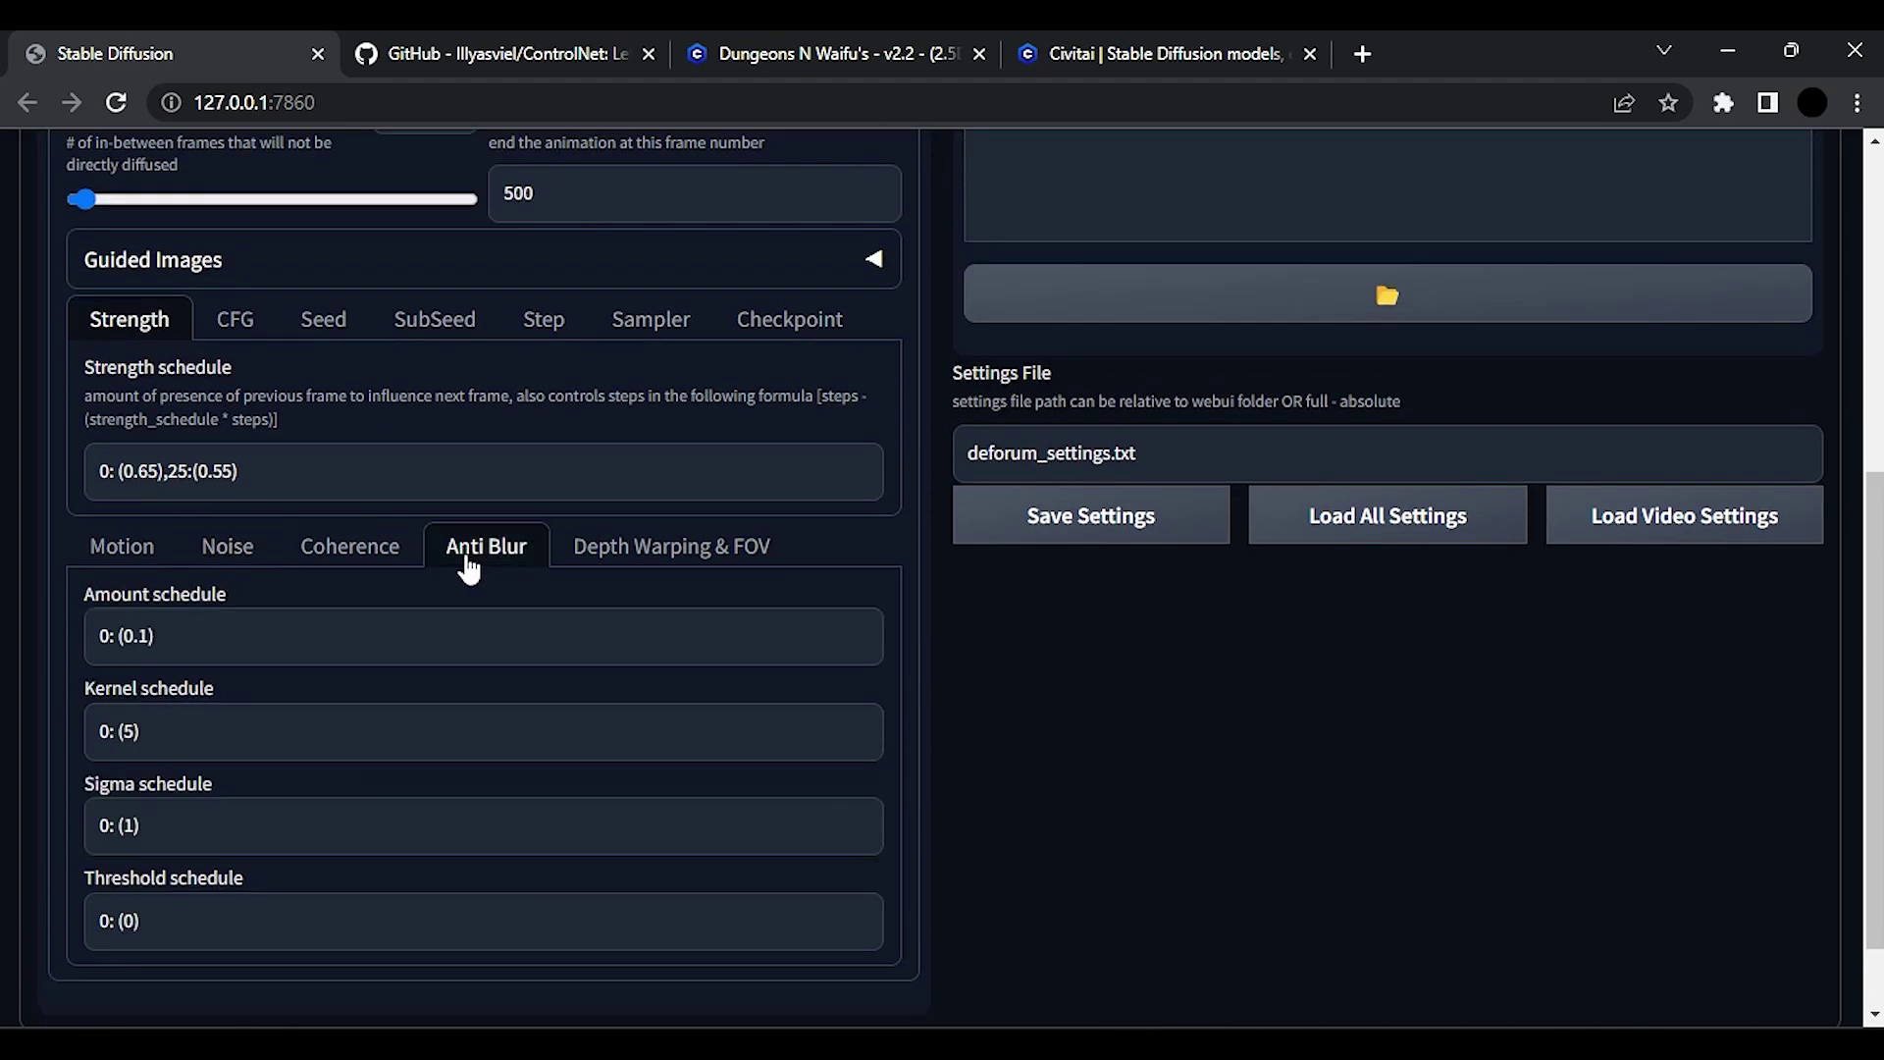
pyautogui.click(138, 638)
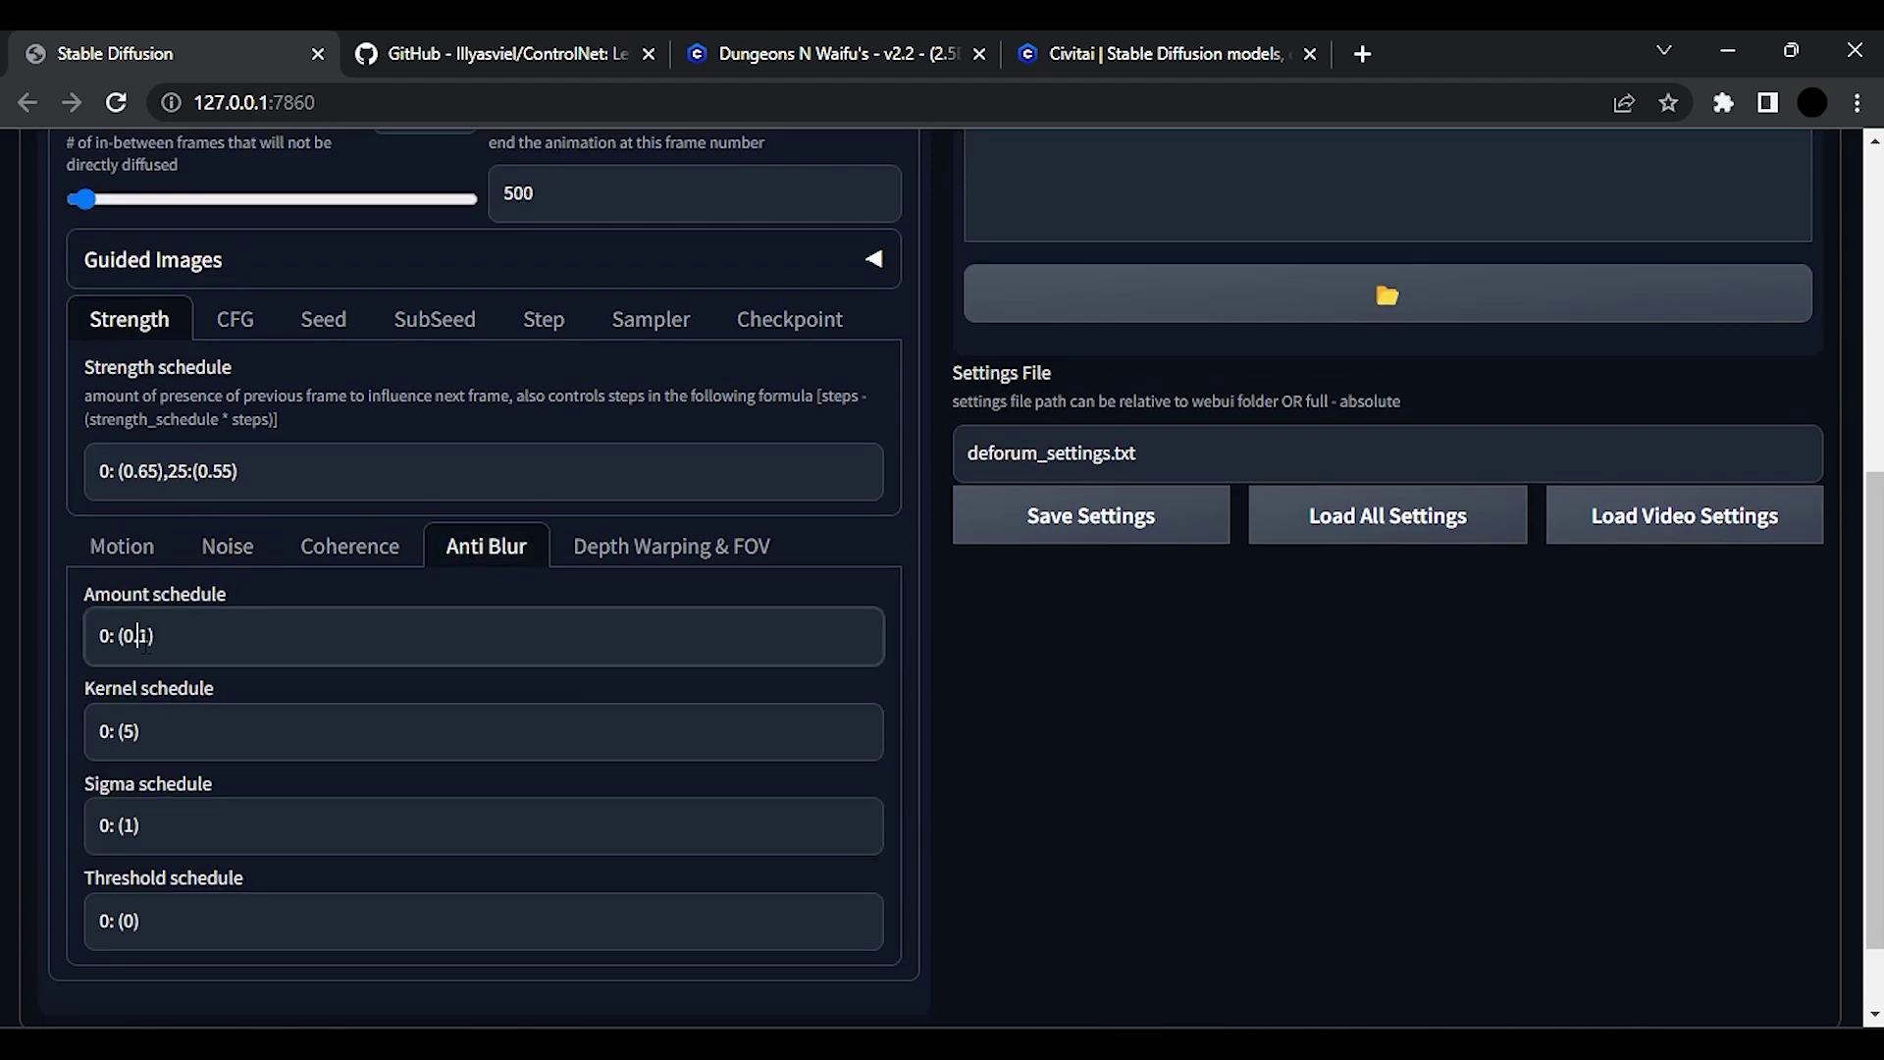
pyautogui.click(722, 545)
pyautogui.scroll(-3, 161, 659)
pyautogui.scroll(-1, 161, 660)
pyautogui.click(133, 685)
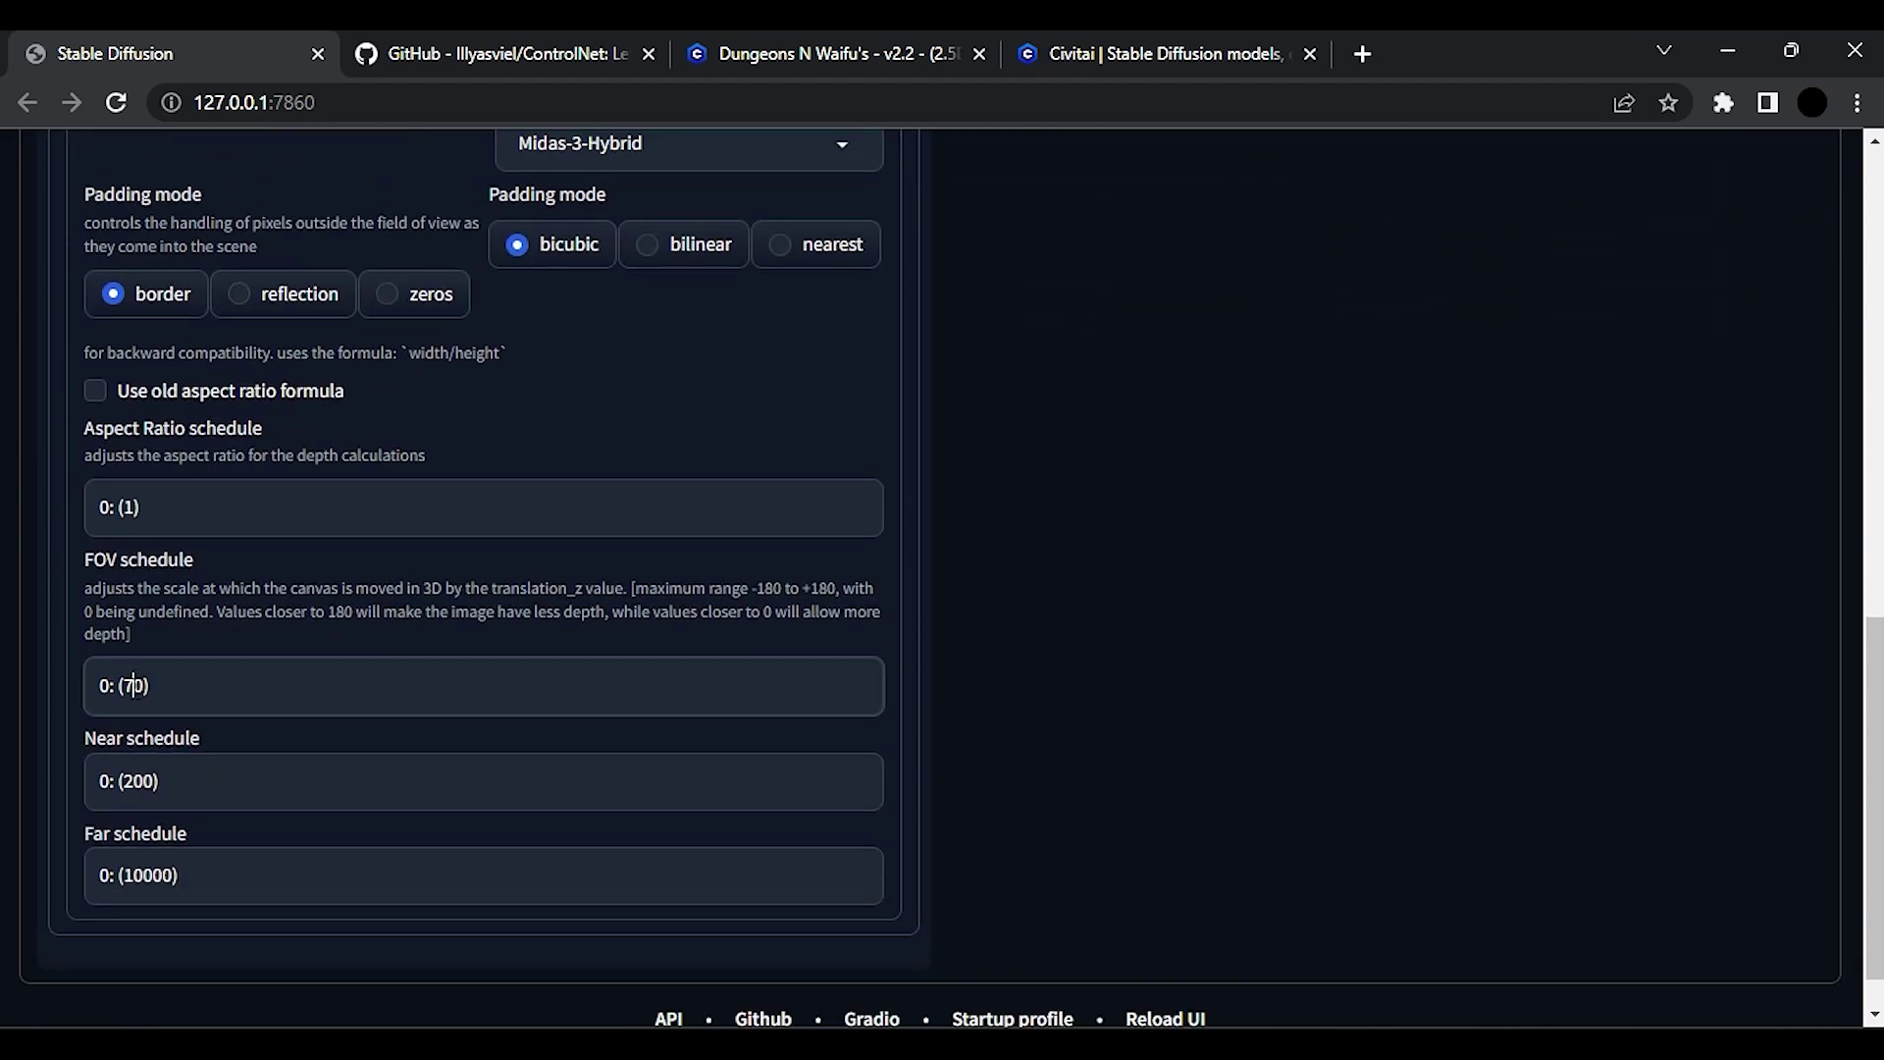
pyautogui.write('12')
pyautogui.scroll(10, 412, 697)
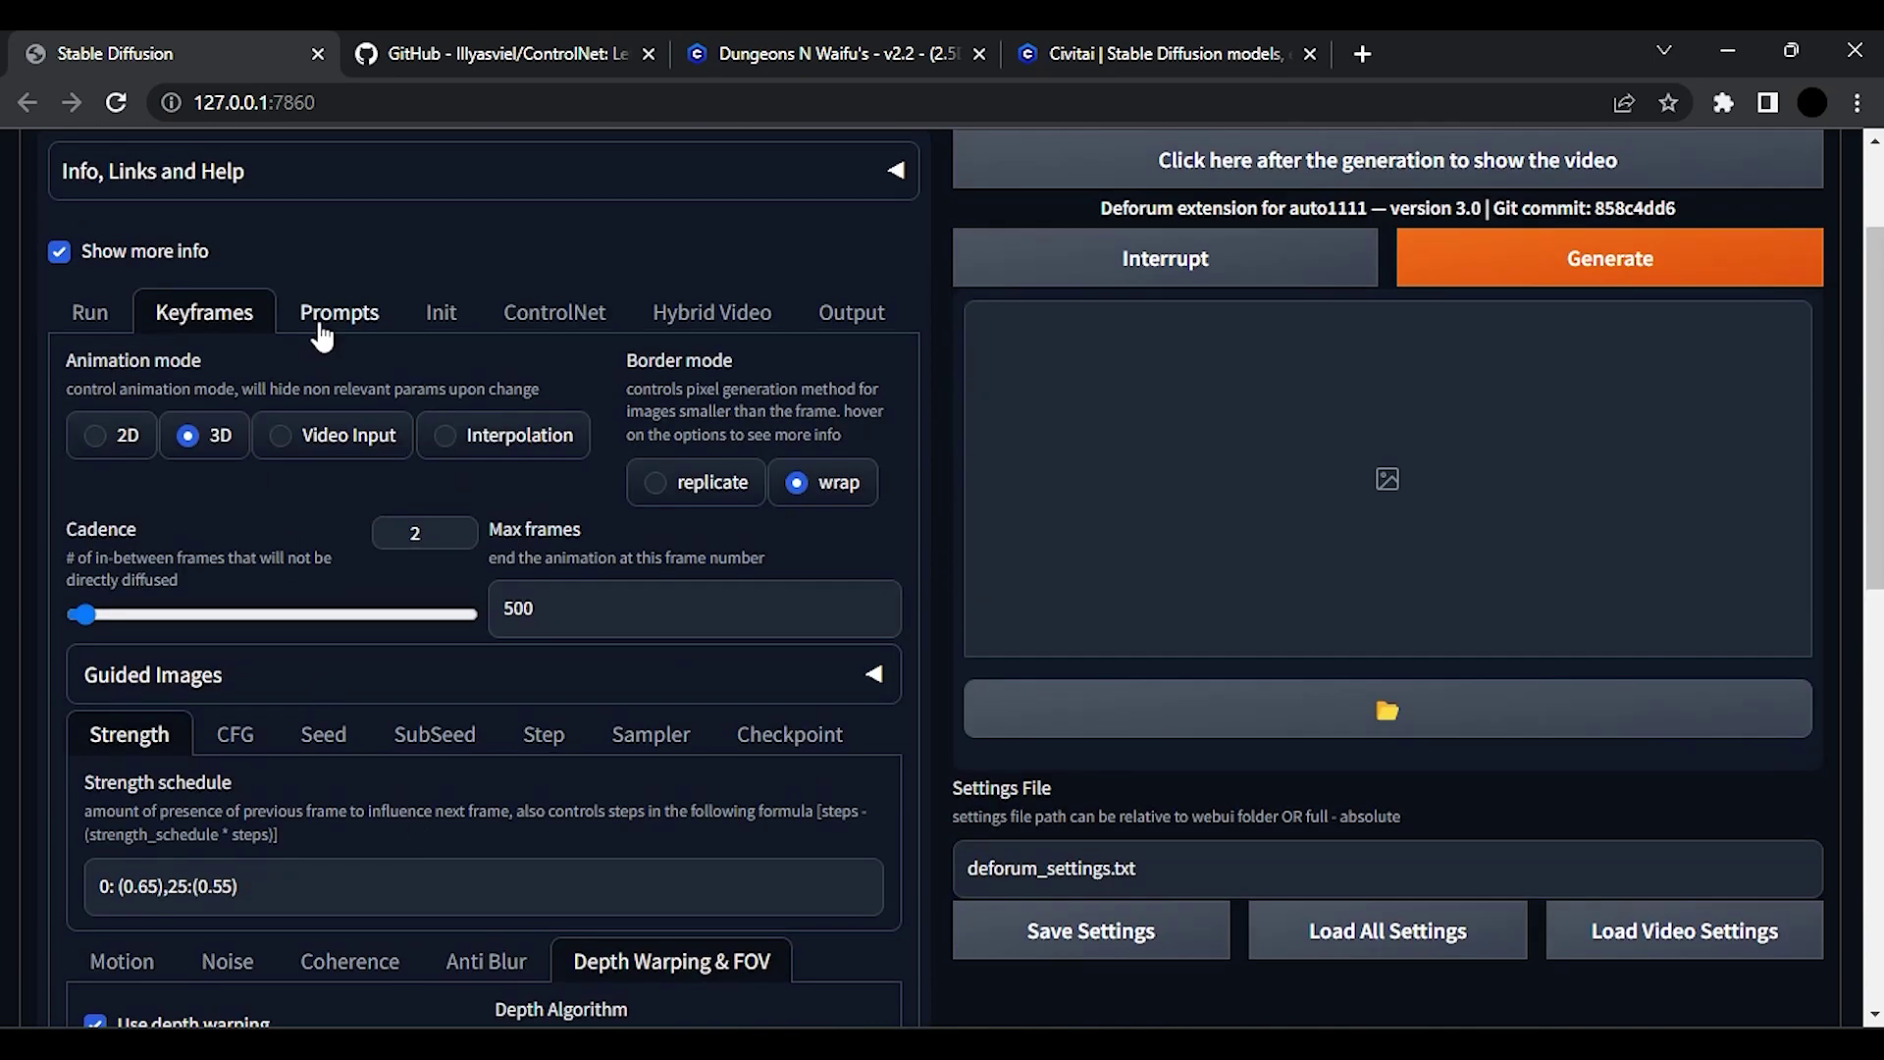
# Open Deforum's Prompts tab showing prompts keyed at frames 0, 30, 60 and 90.
pyautogui.click(334, 332)
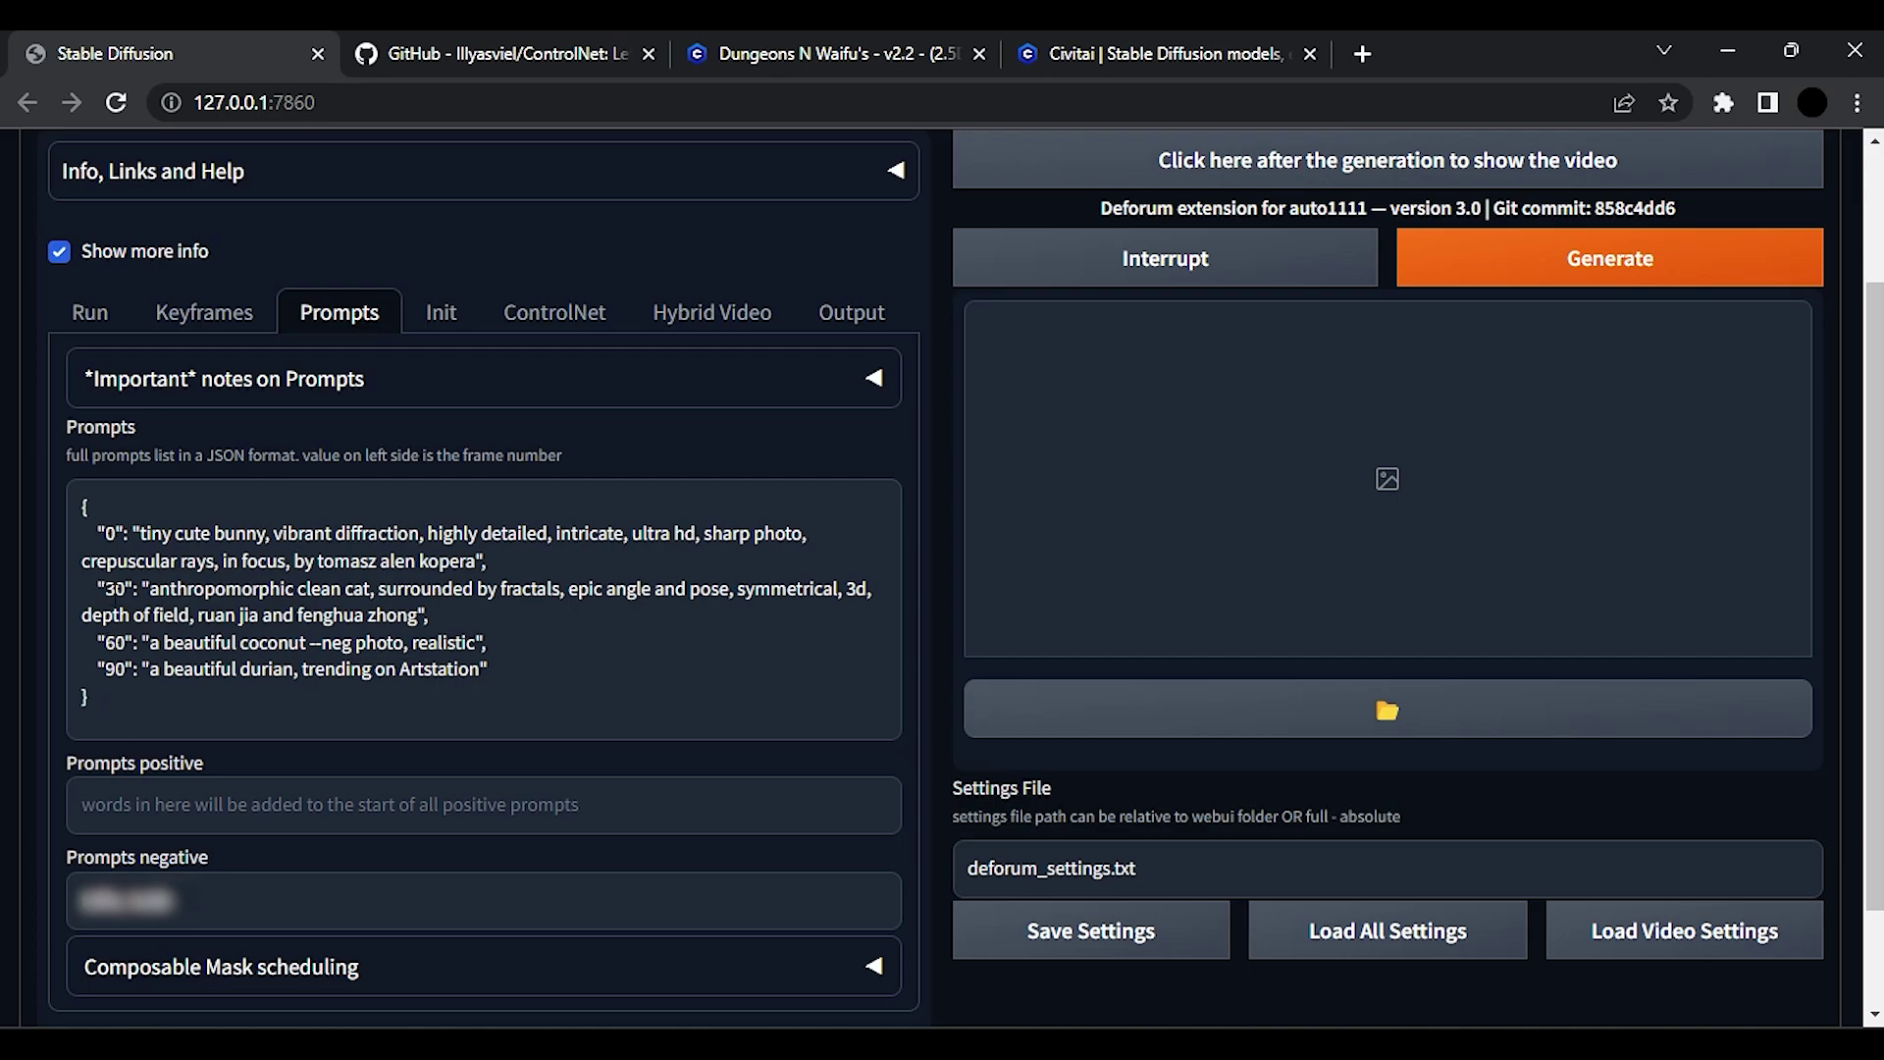
# On the Dungeons N Waifu's page, open the hooded necromancer image and select its prompt.
pyautogui.click(809, 39)
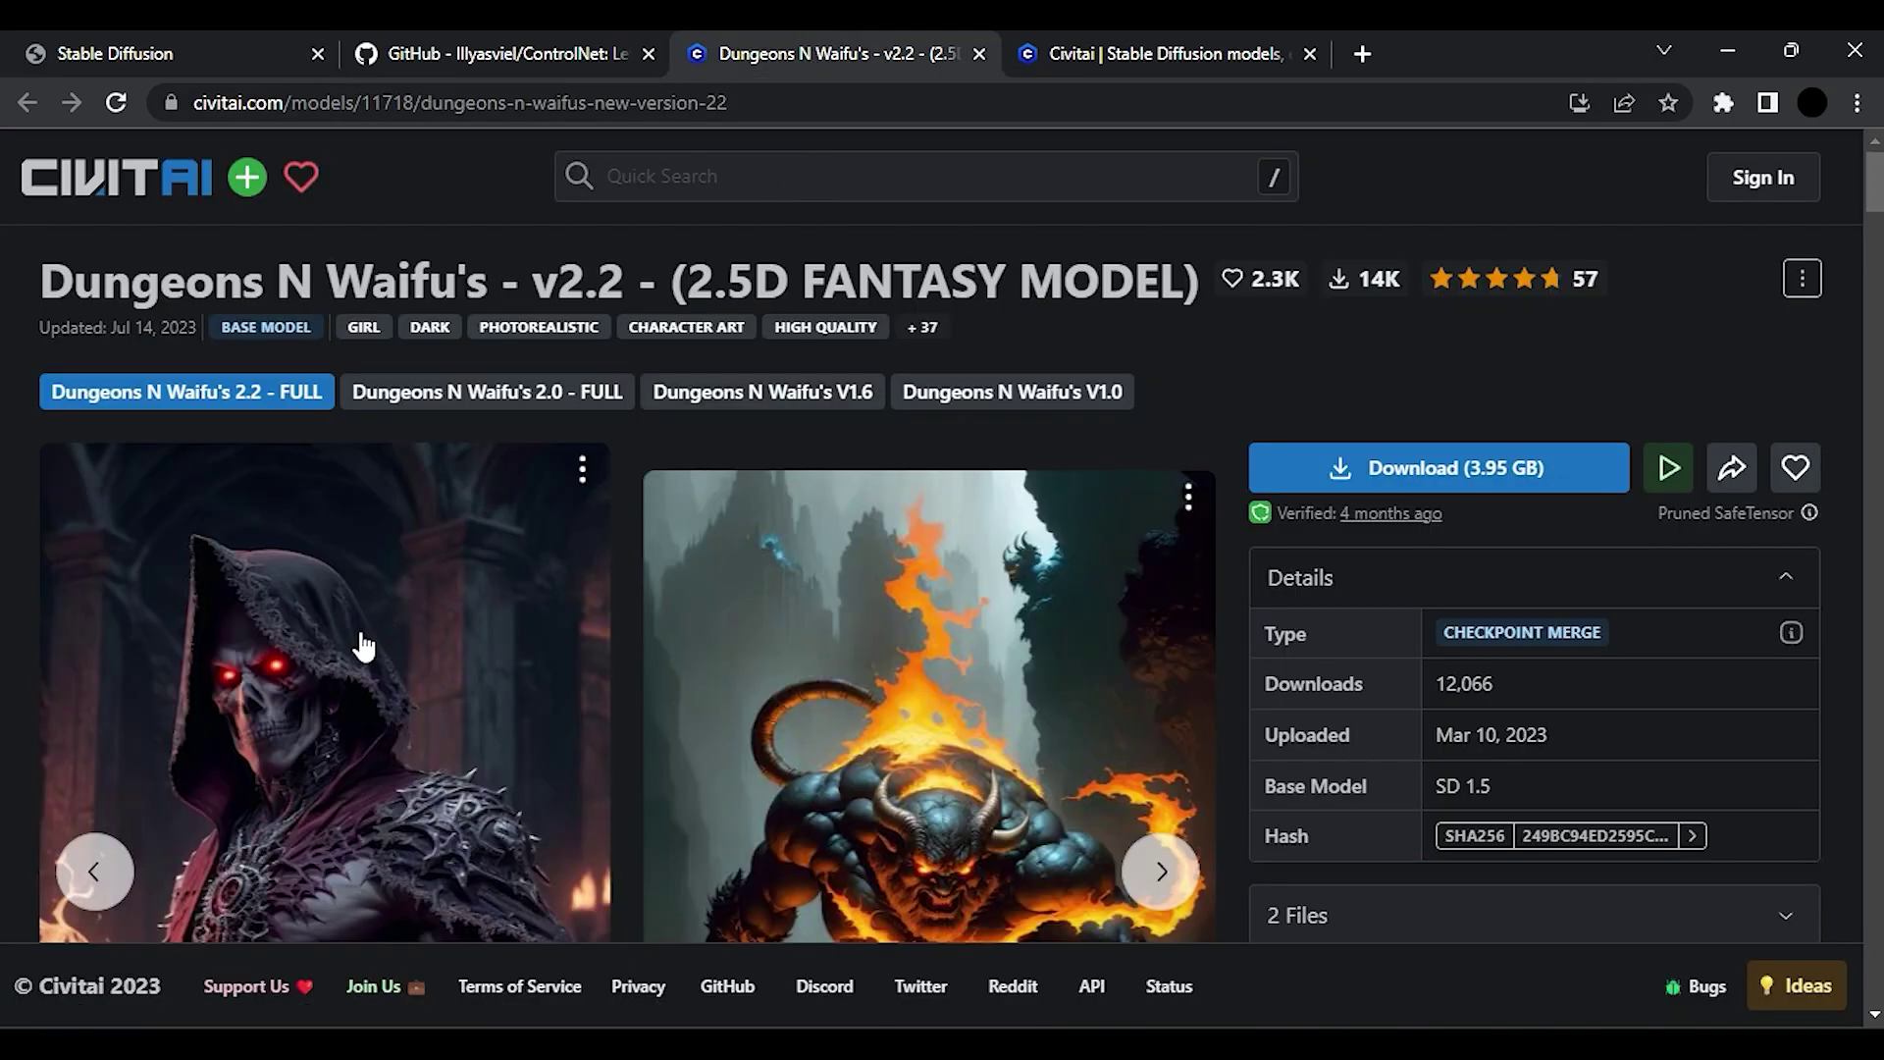
pyautogui.scroll(-2, 358, 652)
pyautogui.click(295, 601)
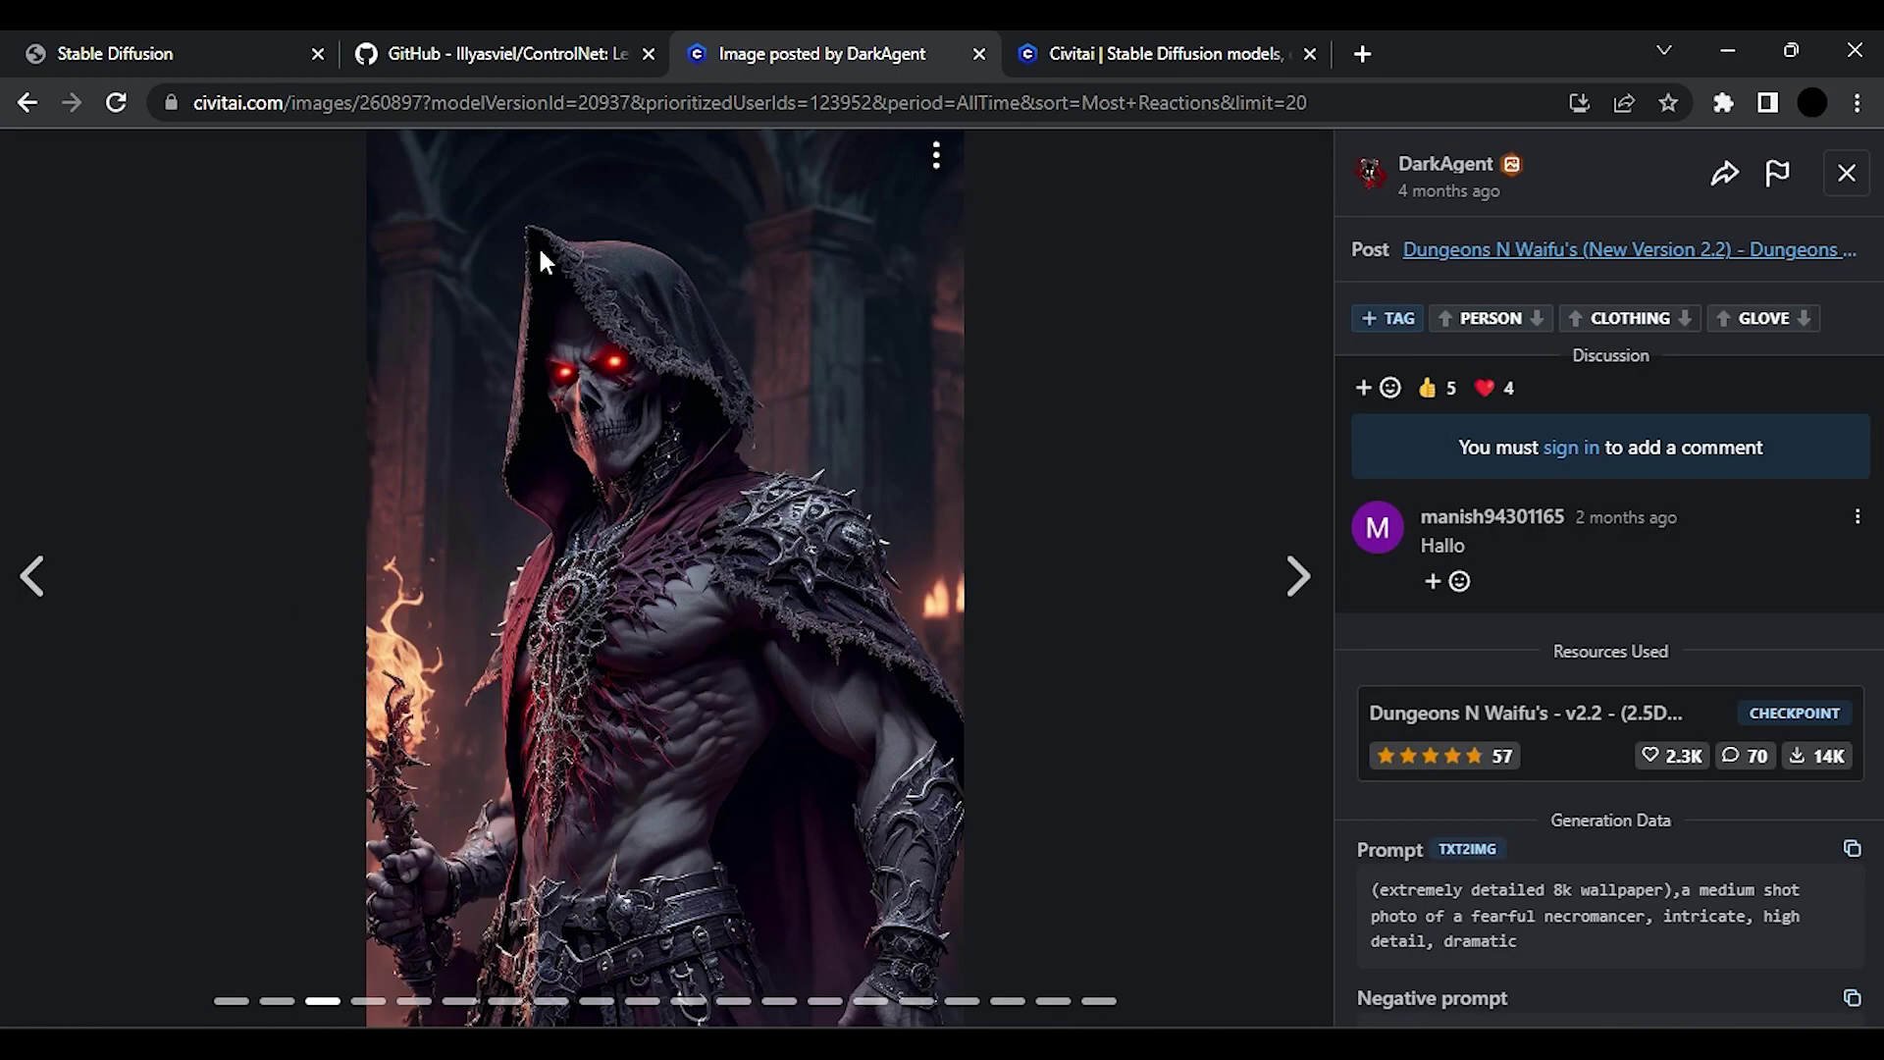
pyautogui.scroll(-3, 1579, 734)
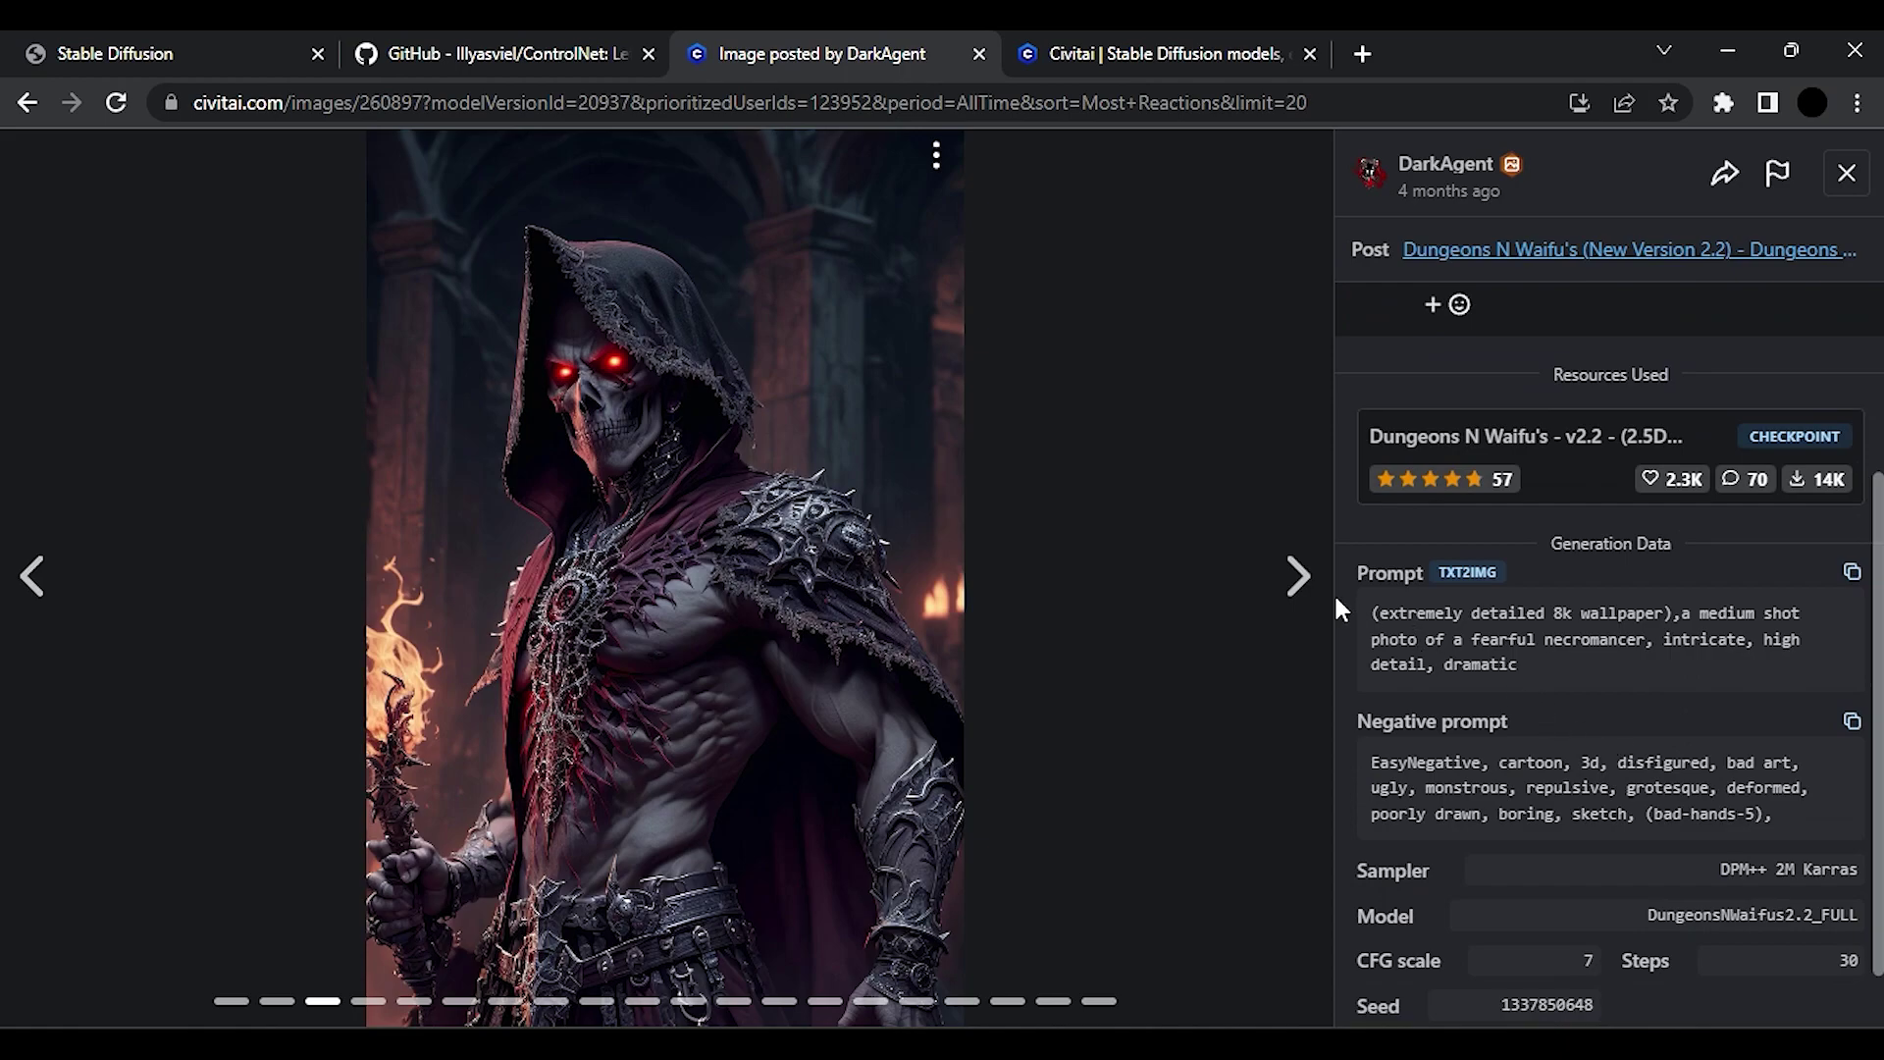
pyautogui.moveTo(1370, 614); pyautogui.dragTo(1514, 667)
pyautogui.hotkey('ctrl', 'c')
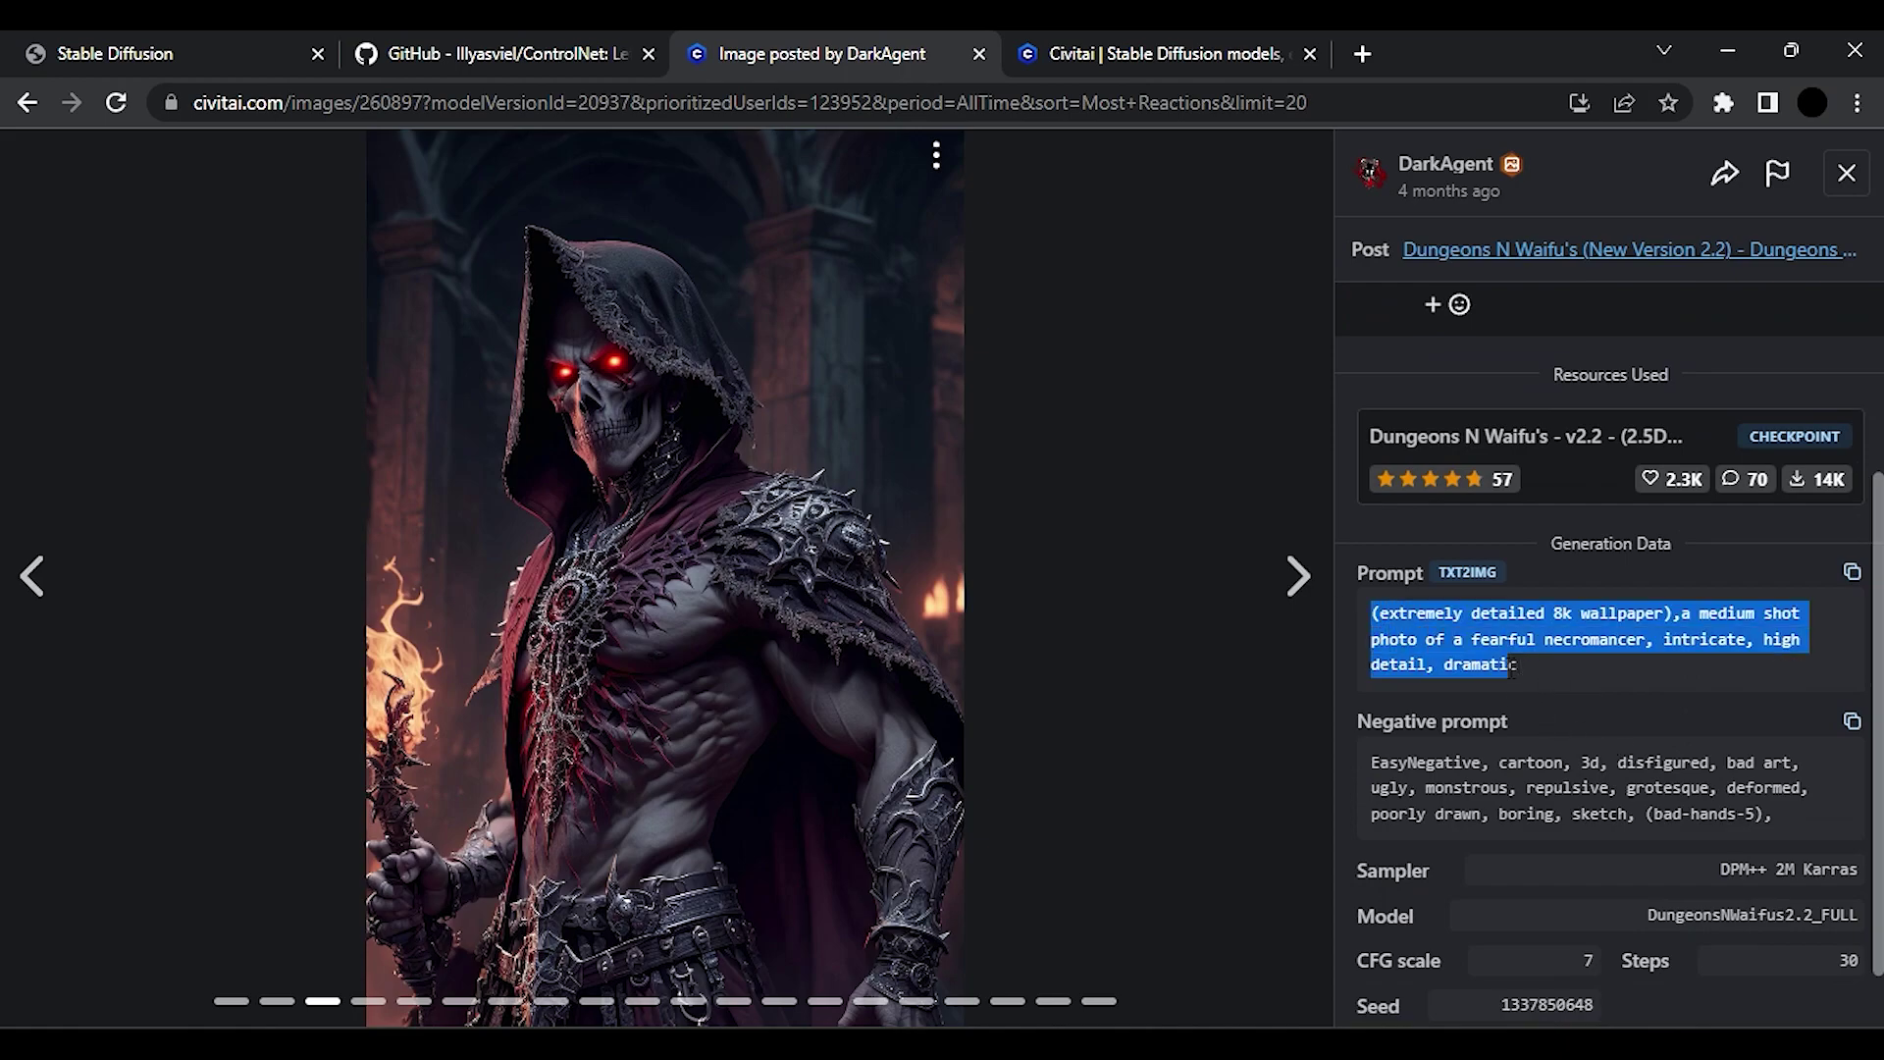
# Paste the necromancer prompt and negative prompt, appending 'scifi city background, ultra hd, aliens, spaceship'.
pyautogui.click(138, 49)
pyautogui.moveTo(138, 533); pyautogui.dragTo(485, 562)
pyautogui.hotkey('ctrl', 'v')
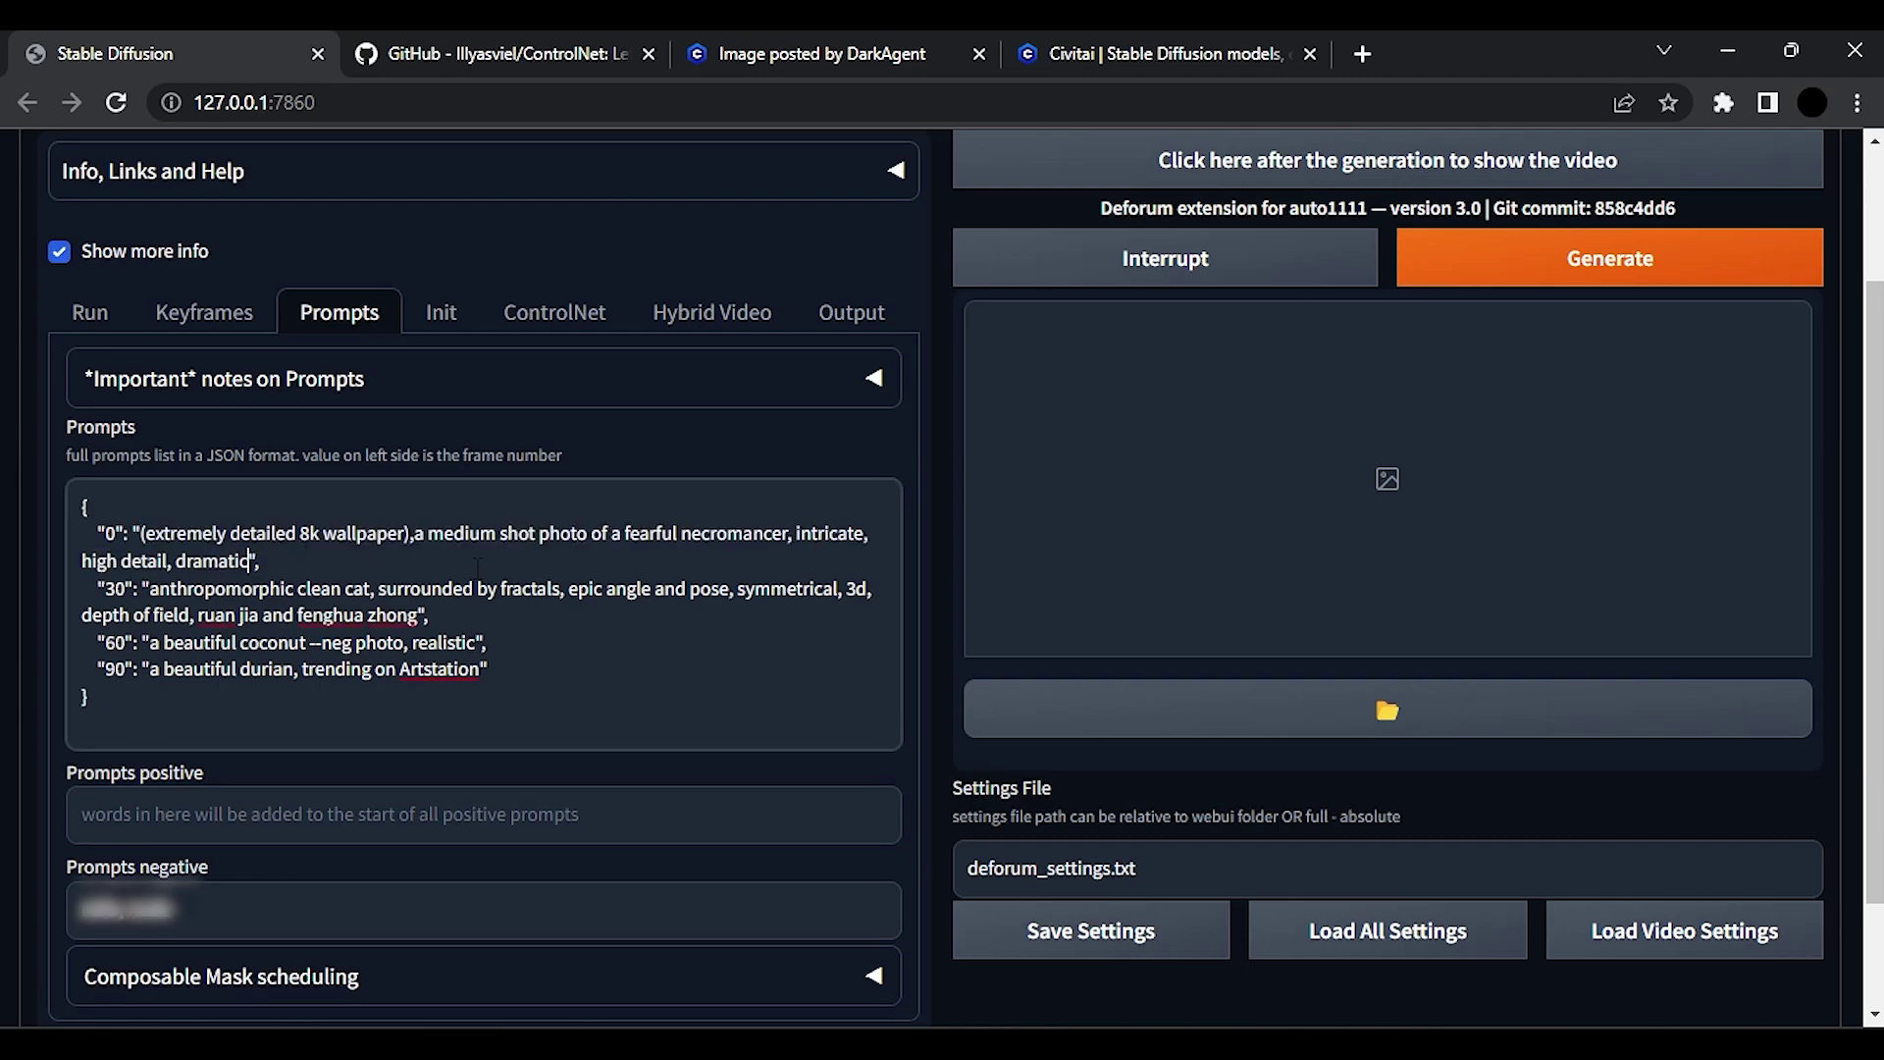
pyautogui.click(822, 51)
pyautogui.click(481, 910)
pyautogui.write('EasyNegative, cartoon, 3d, disfigured, bad art, ugly, monstrous, repulsive, grotesque, deformed, poorly drawn, boring, sketch, (bad-hands-5)')
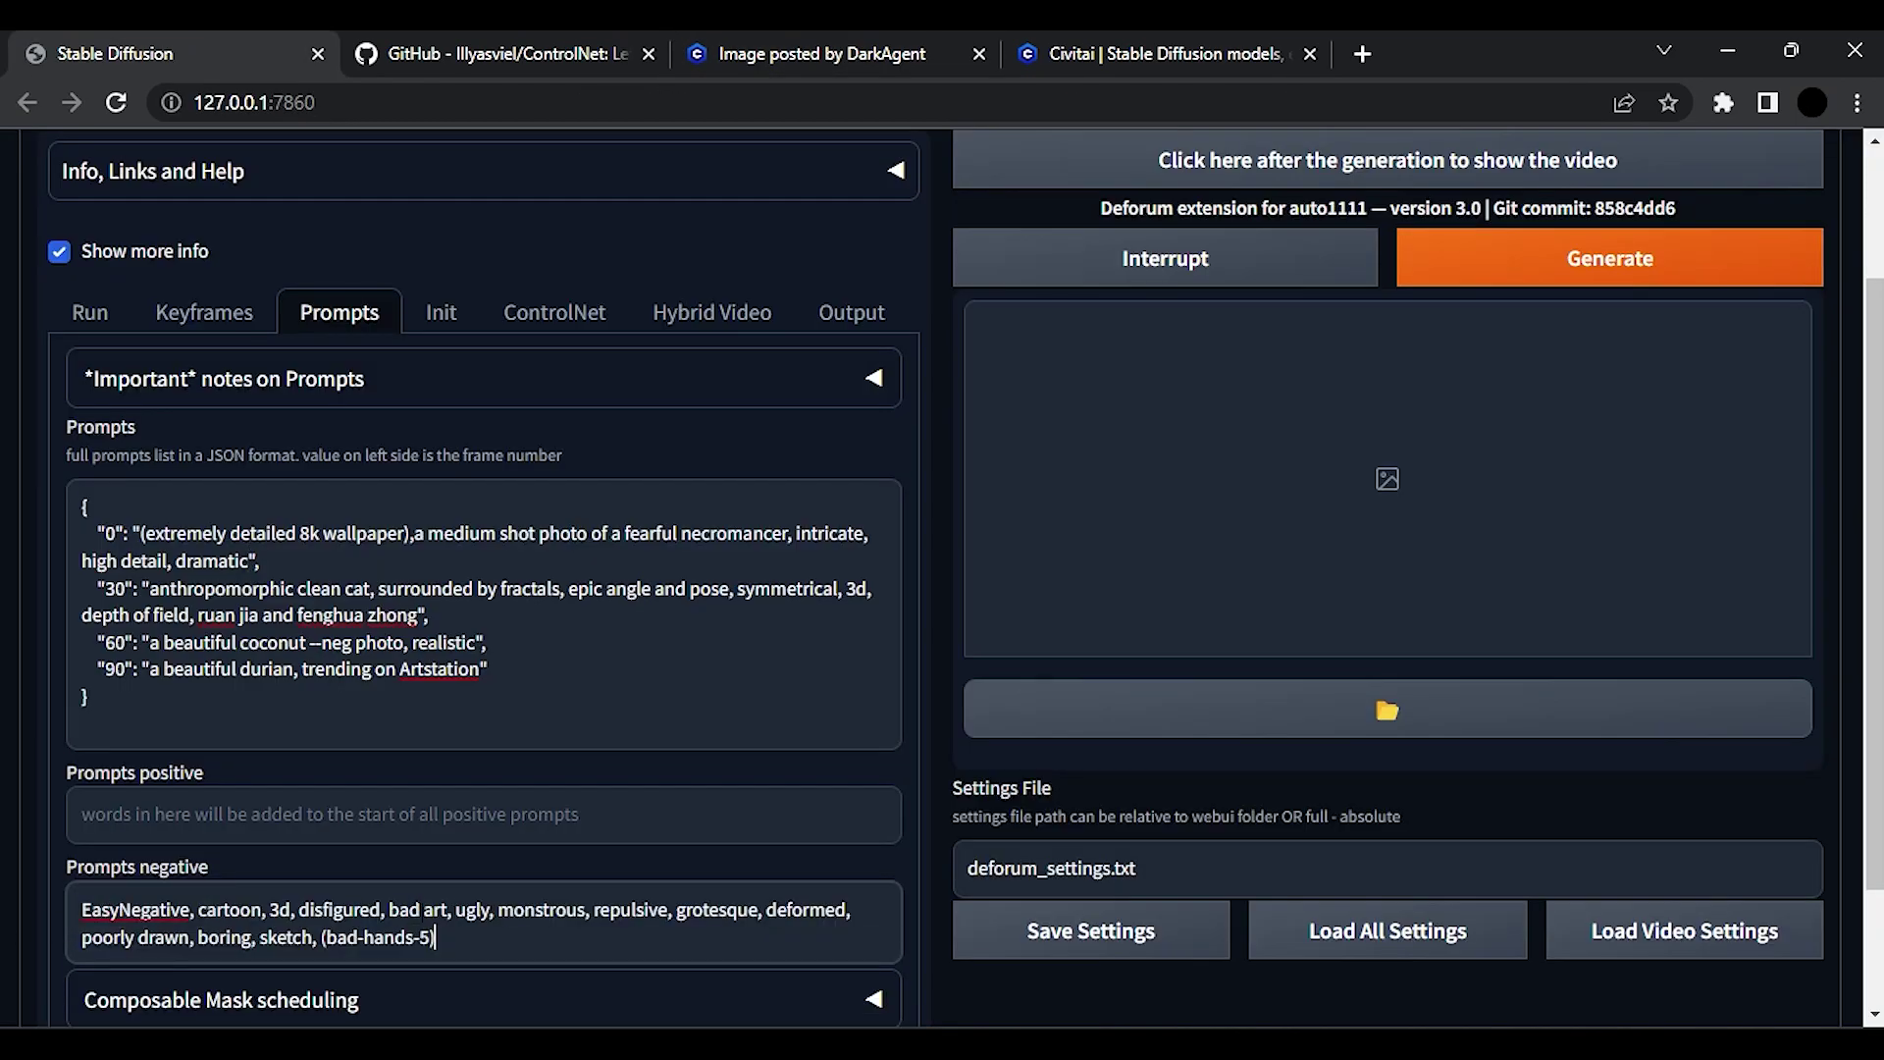
pyautogui.click(493, 549)
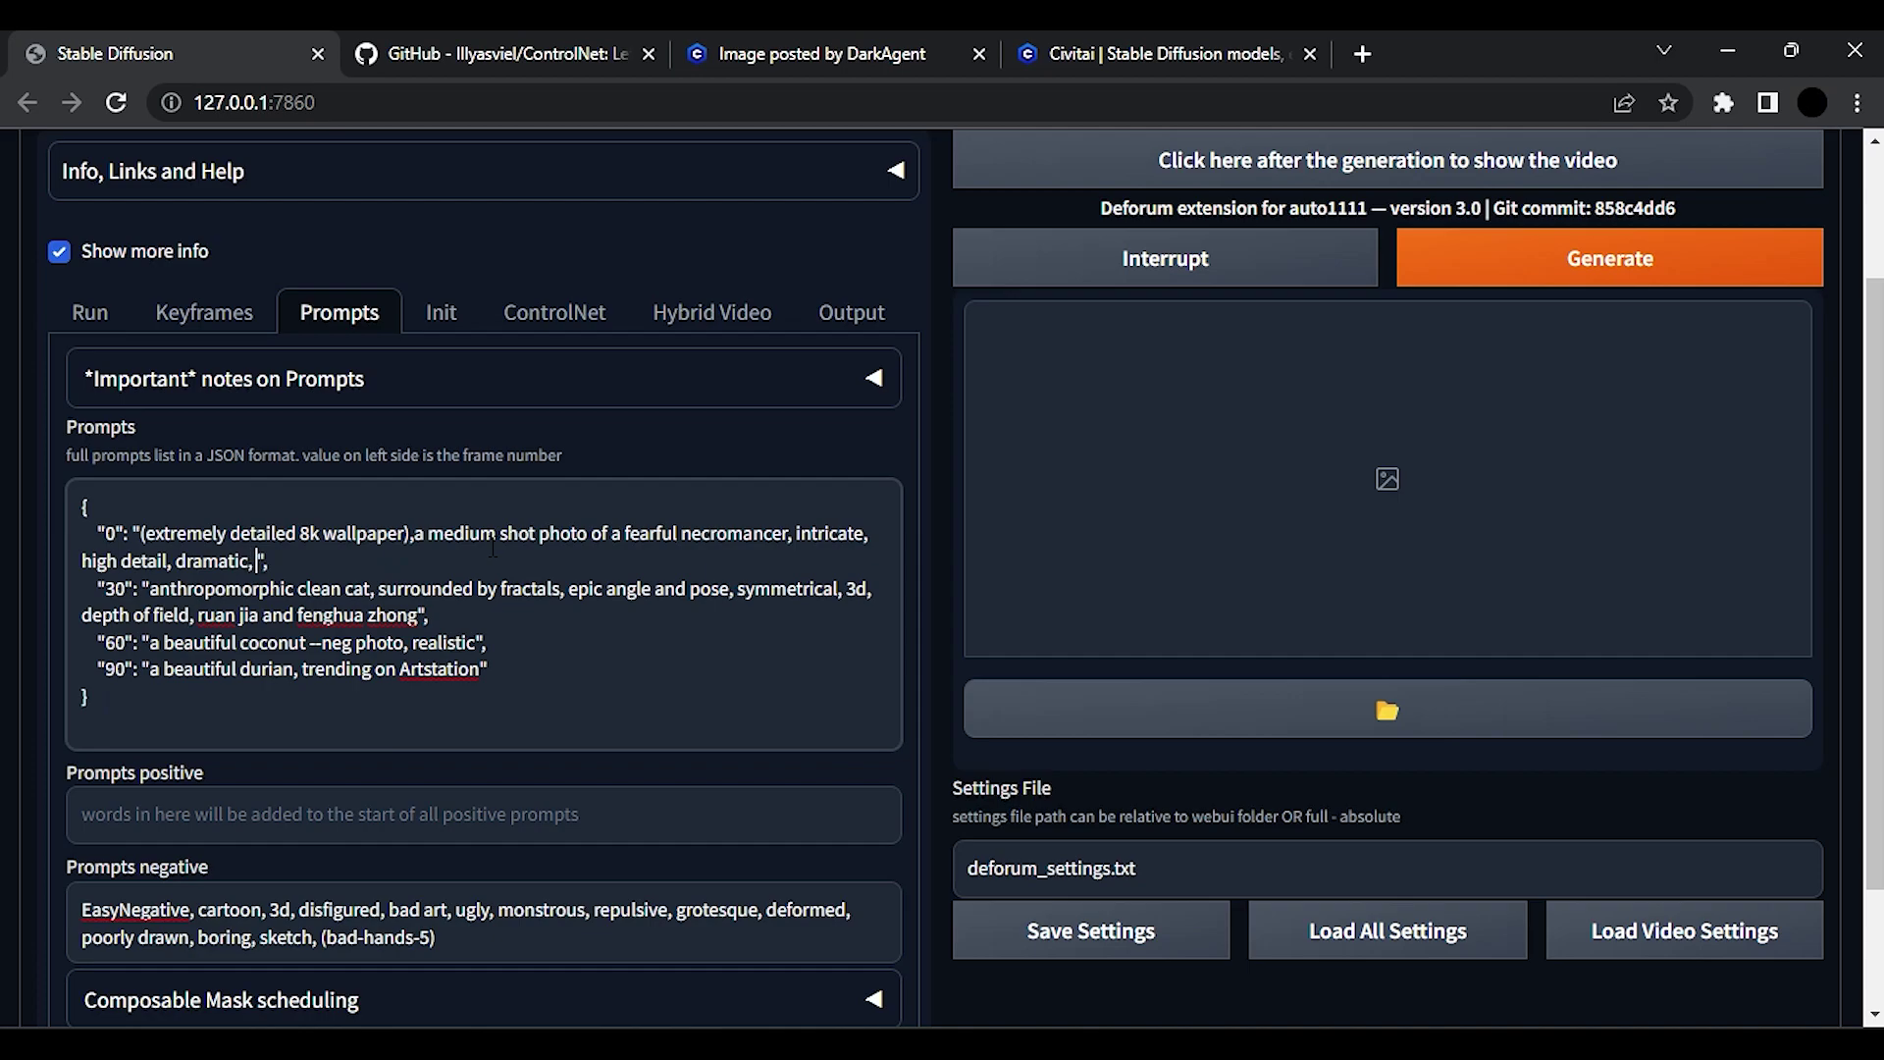
pyautogui.write('scifi city background ')
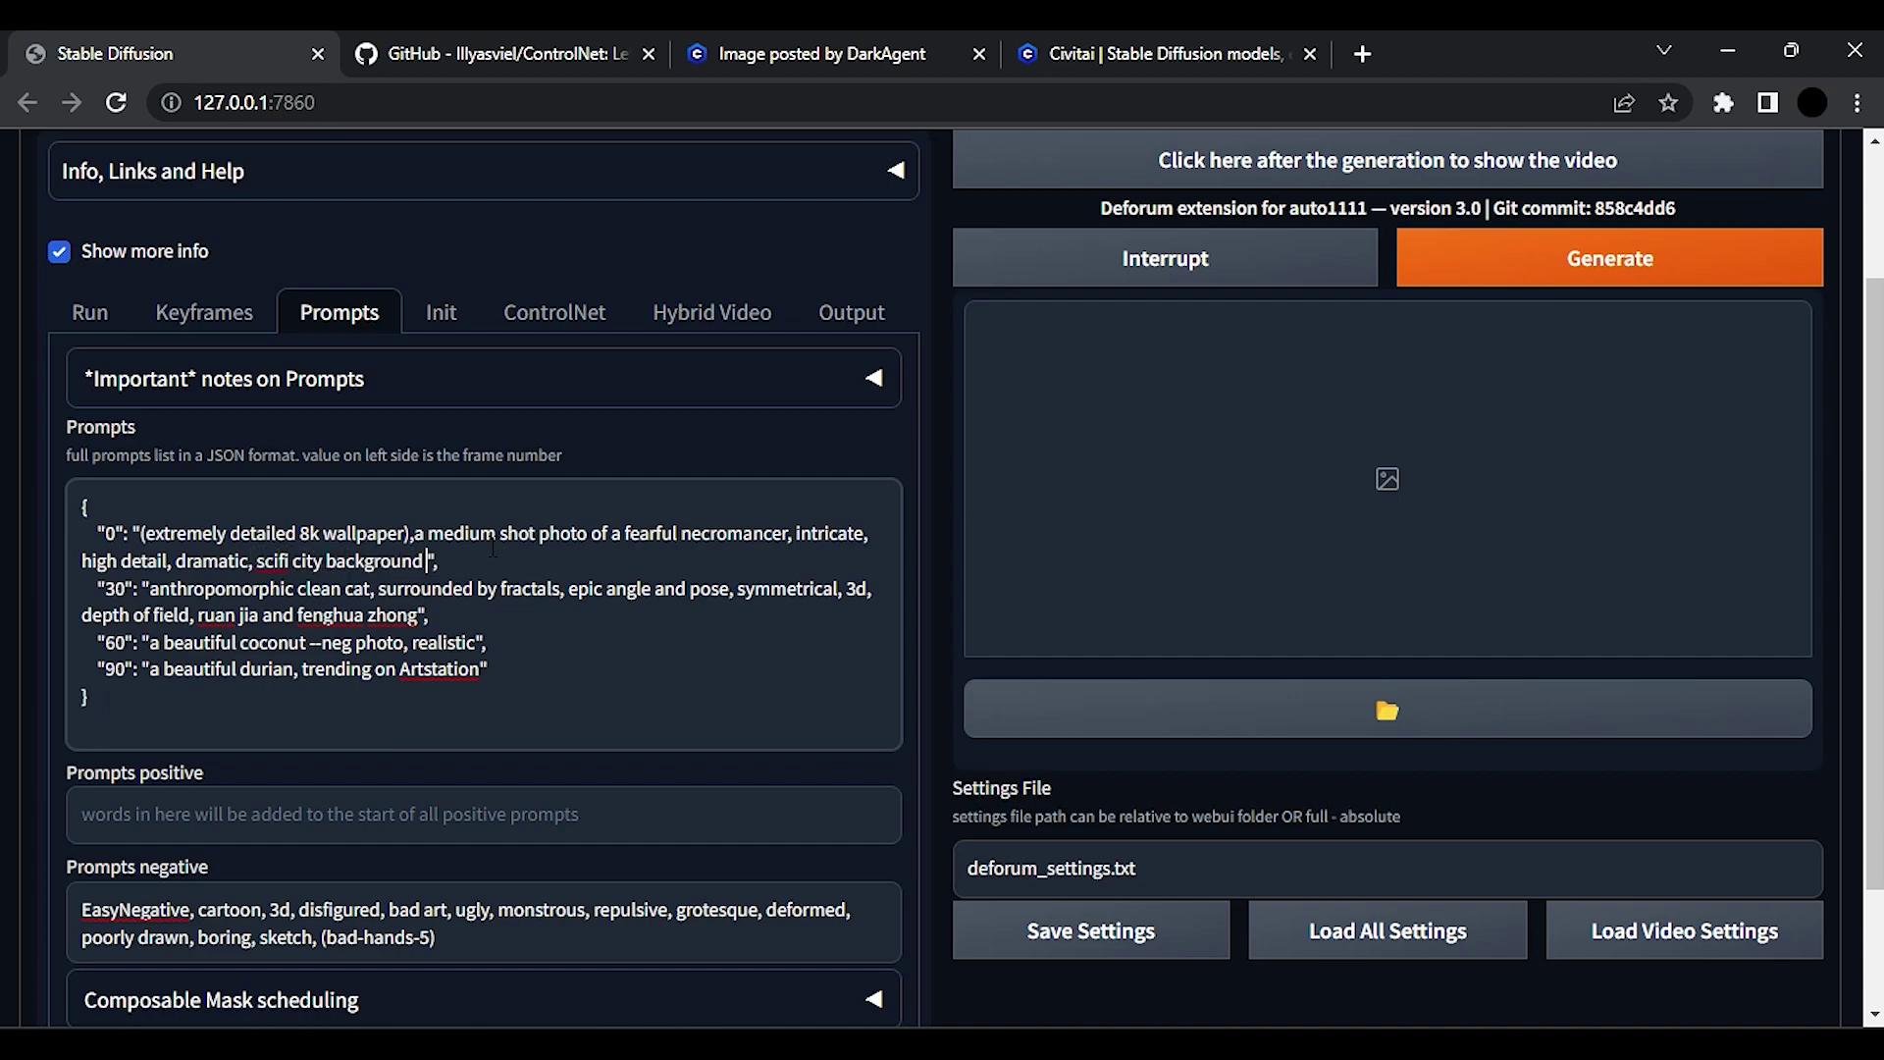
pyautogui.write(', ultra hd , aliens')
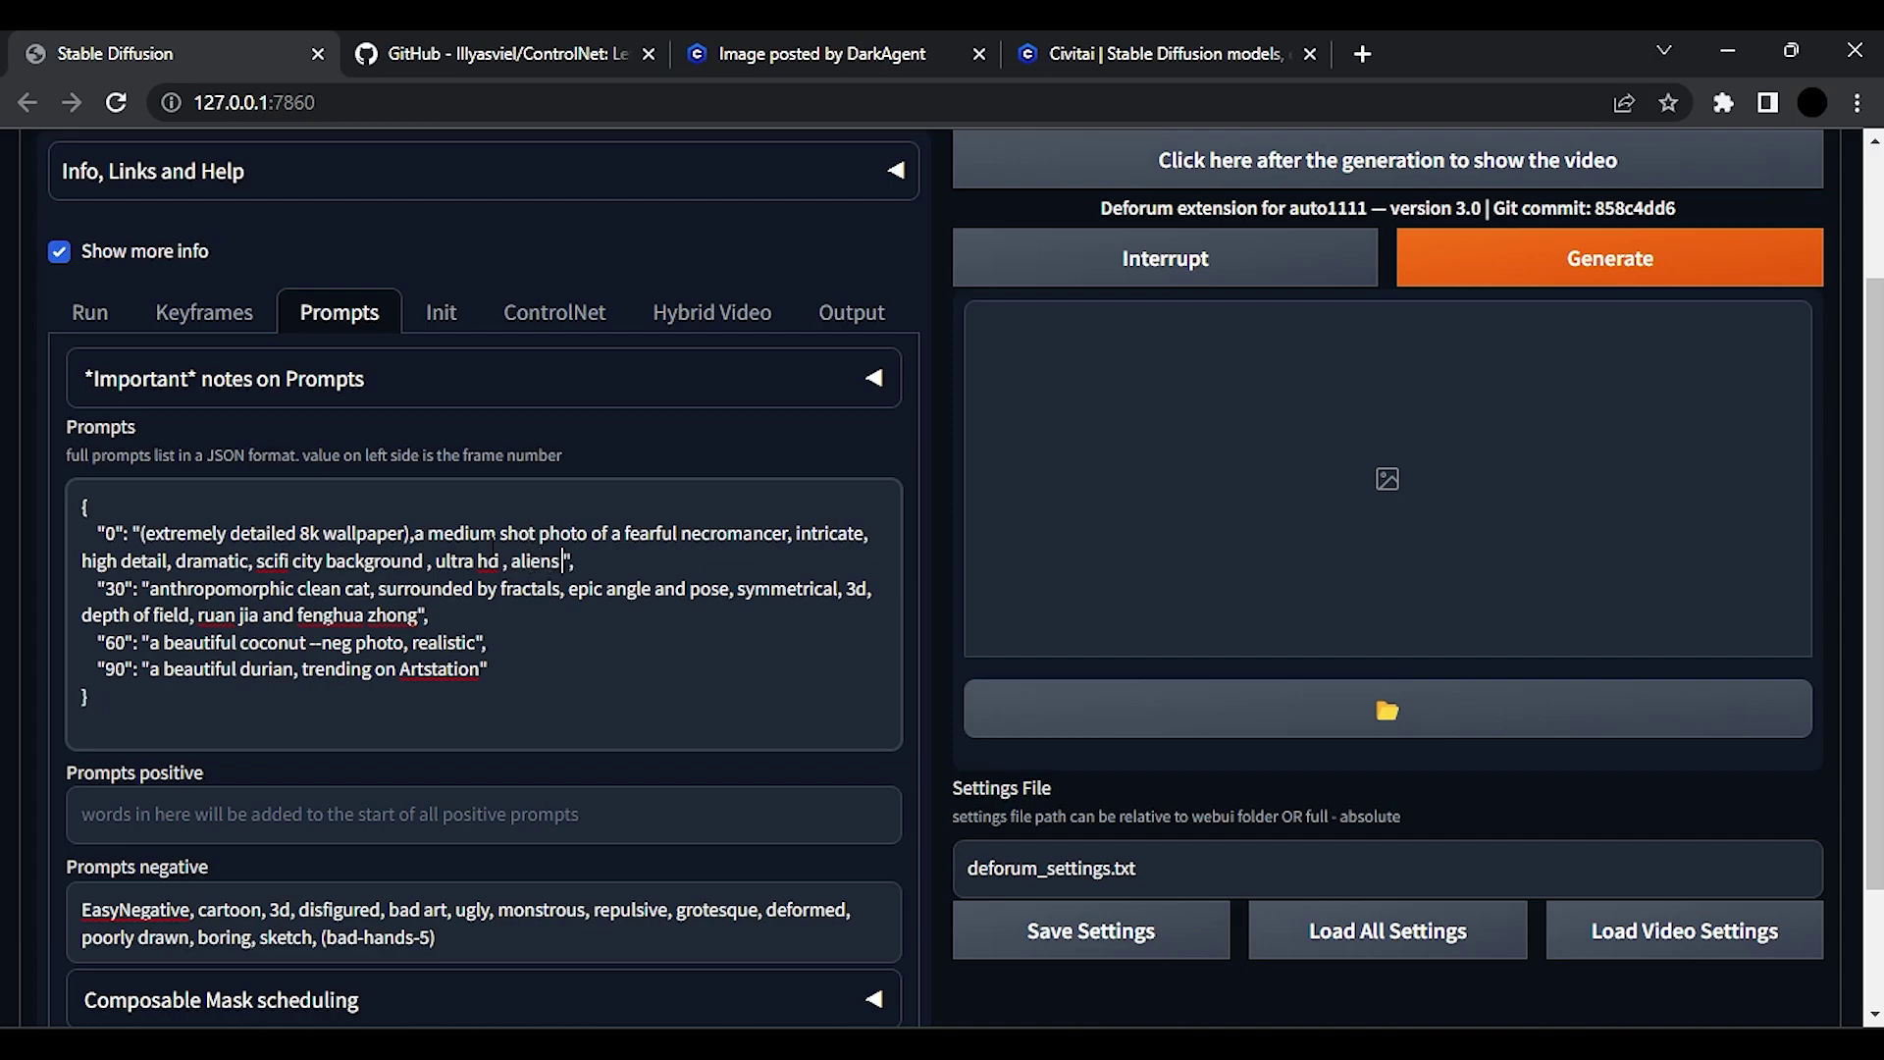
pyautogui.write(' , spaceship')
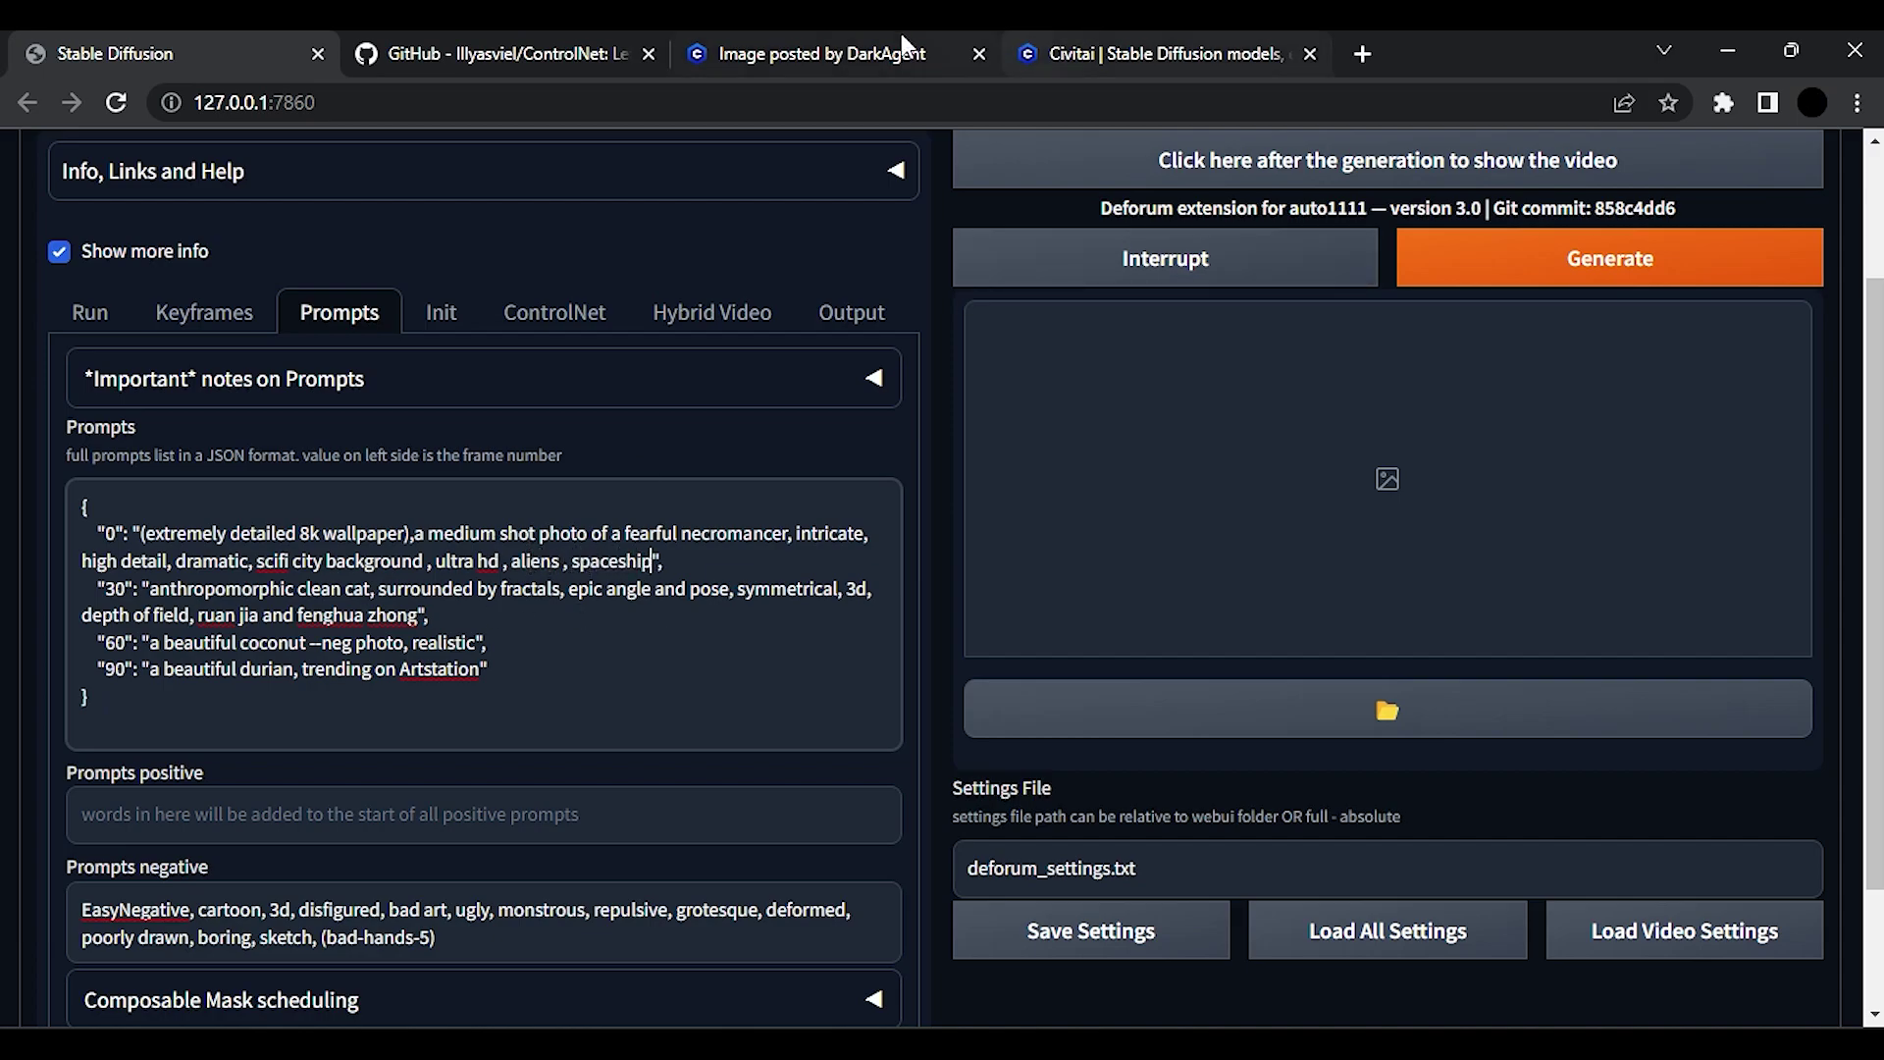
# Close the spare models tab, select the next demon image's prompt text, and return to WebUI.
pyautogui.click(716, 34)
pyautogui.click(1309, 55)
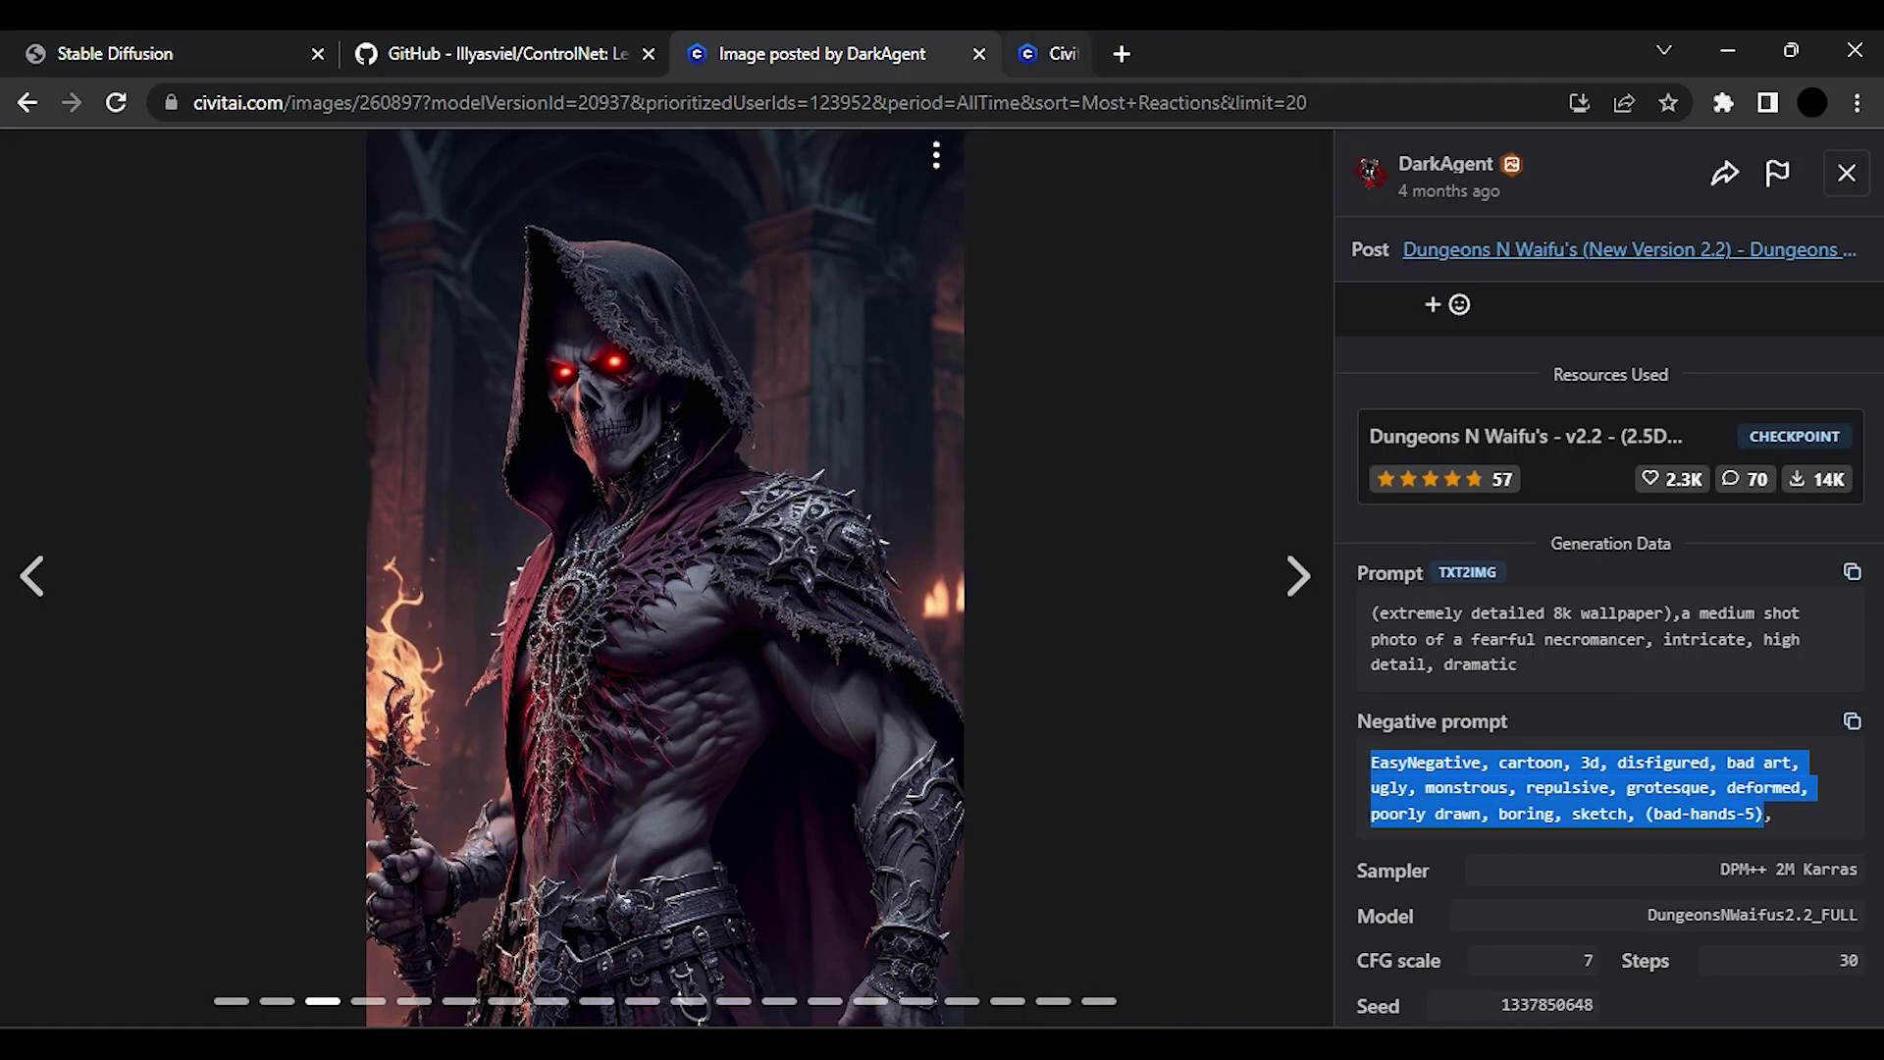
pyautogui.click(1297, 576)
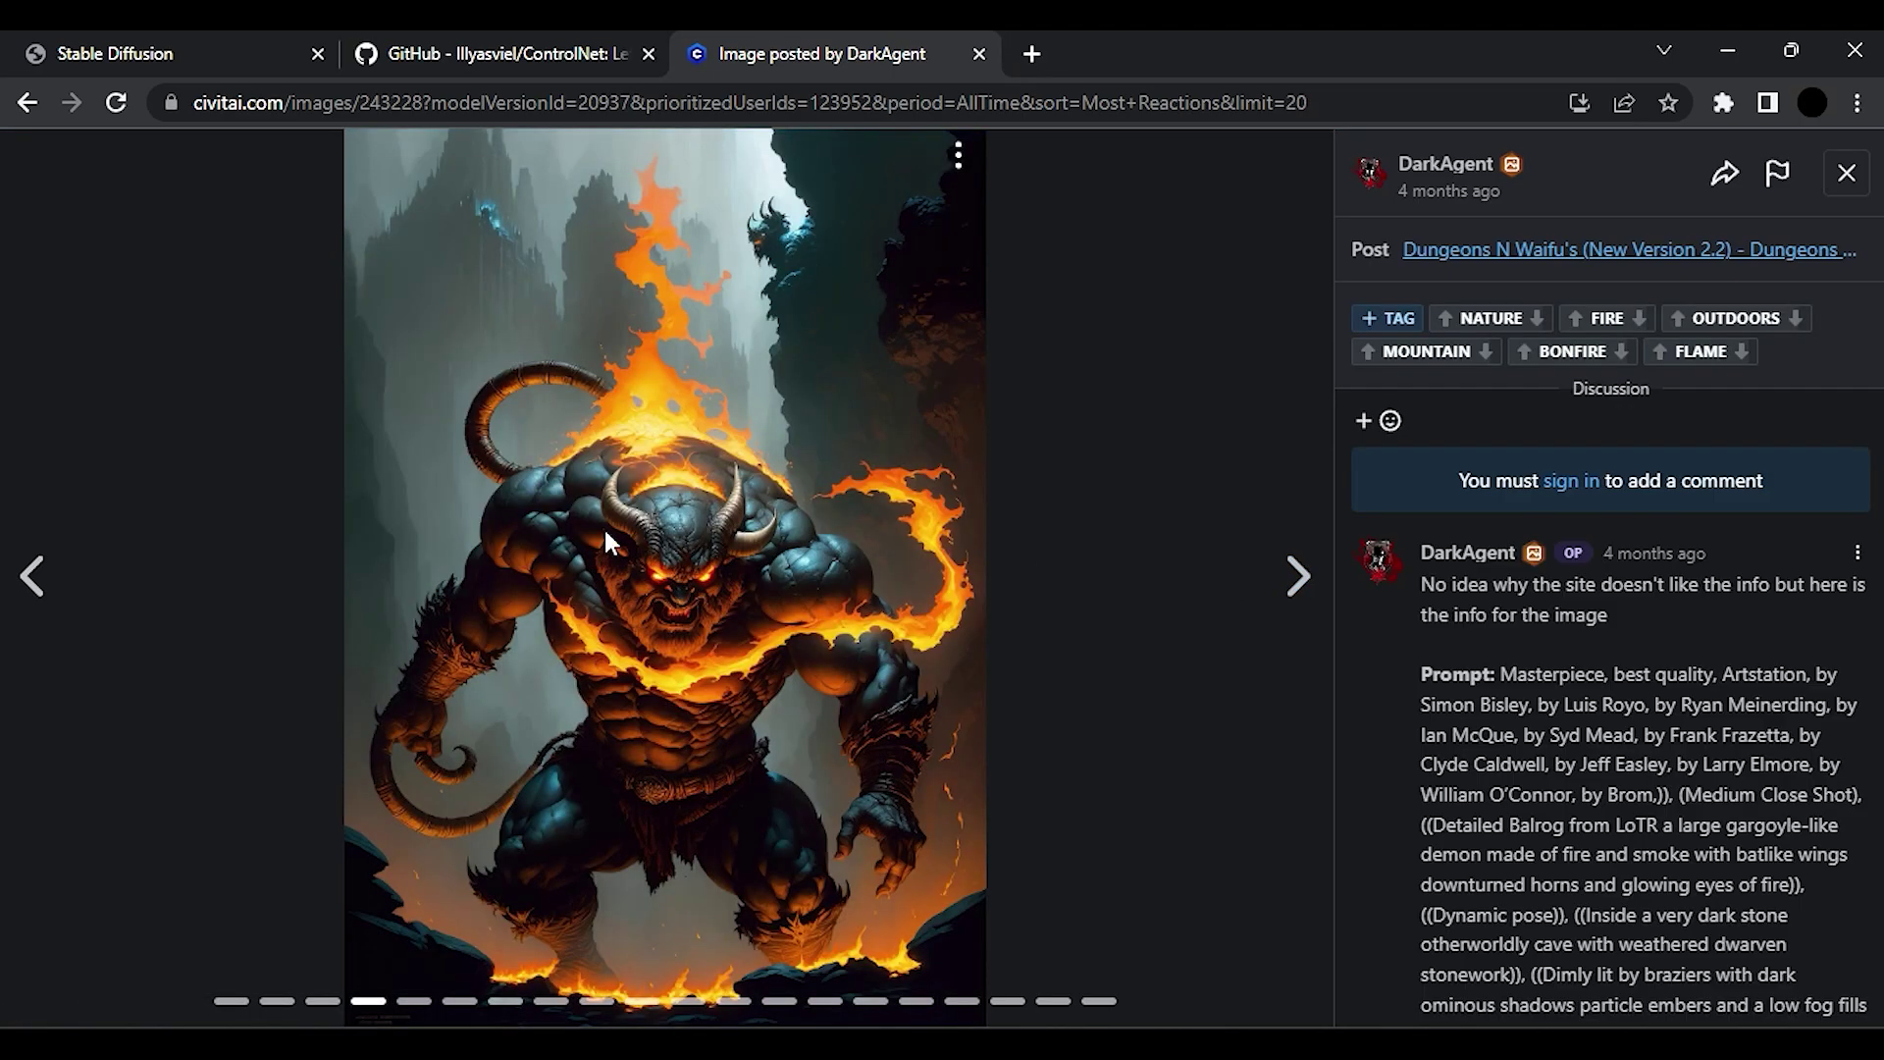
pyautogui.moveTo(1421, 674); pyautogui.dragTo(1725, 686)
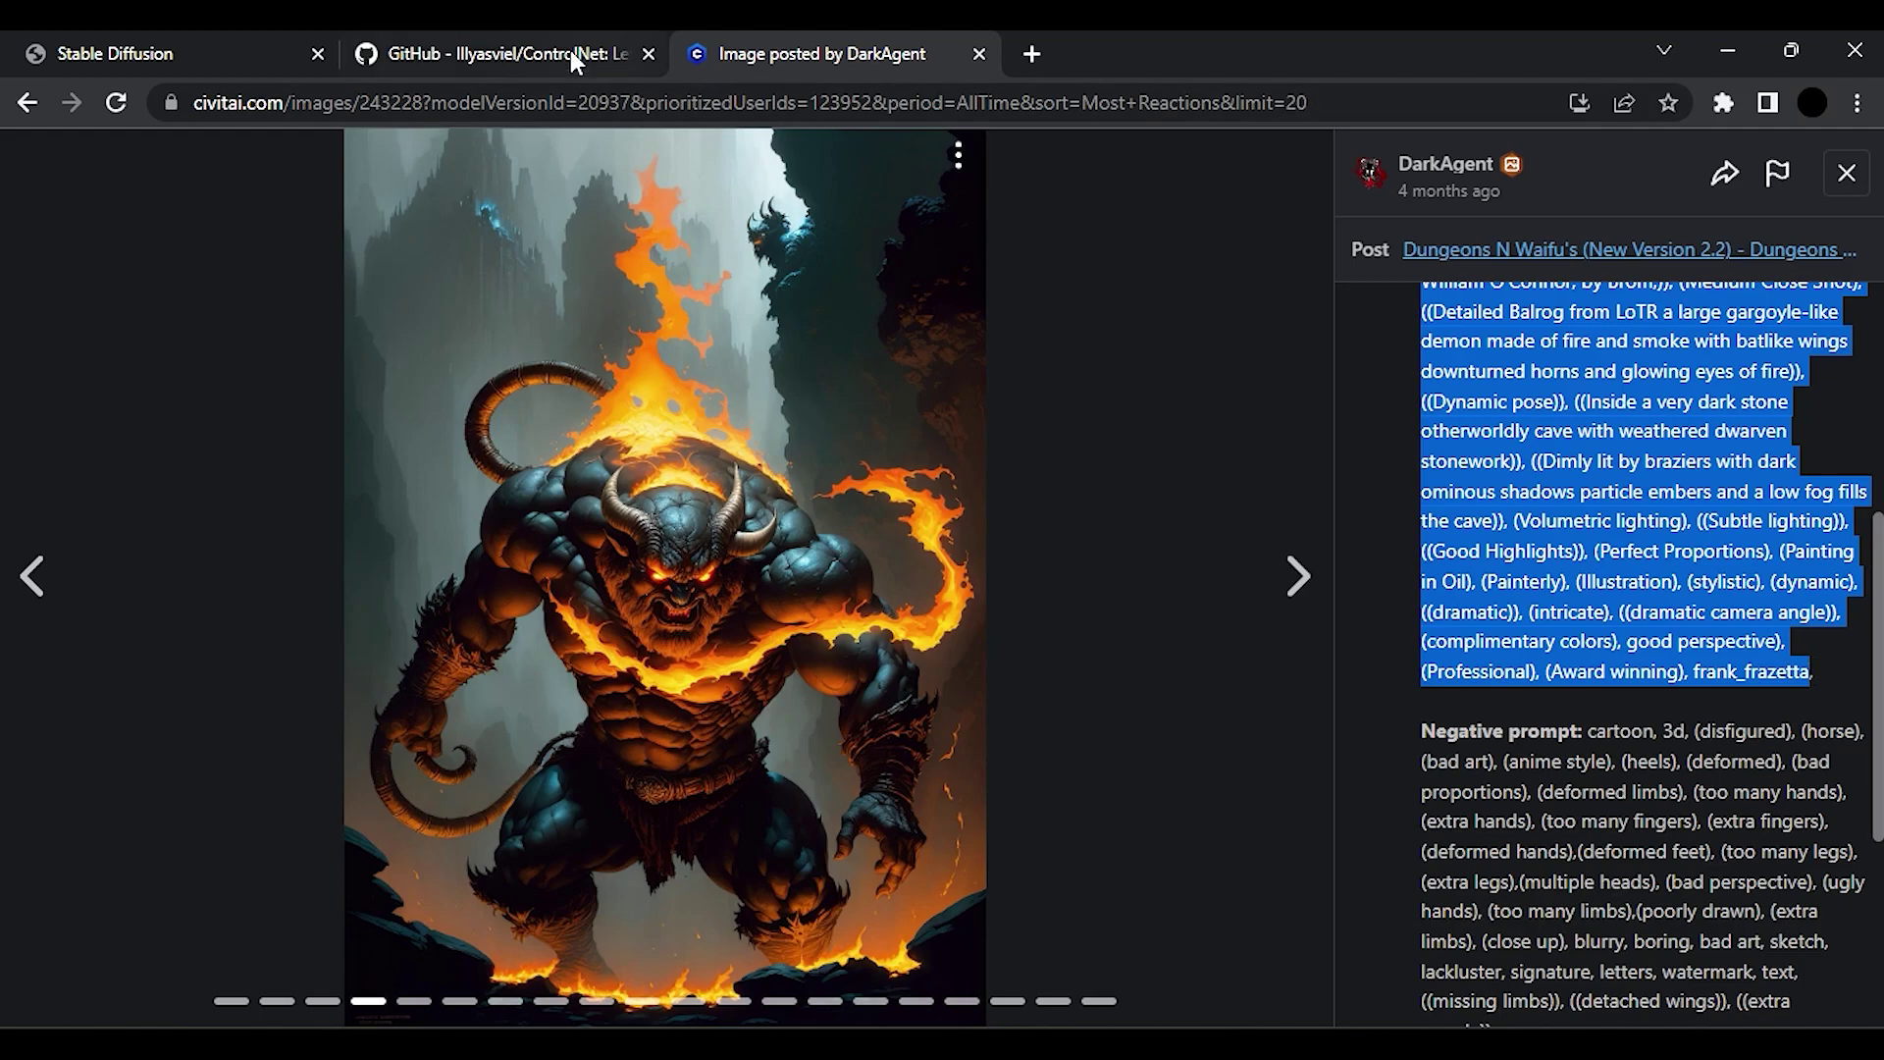
pyautogui.click(193, 41)
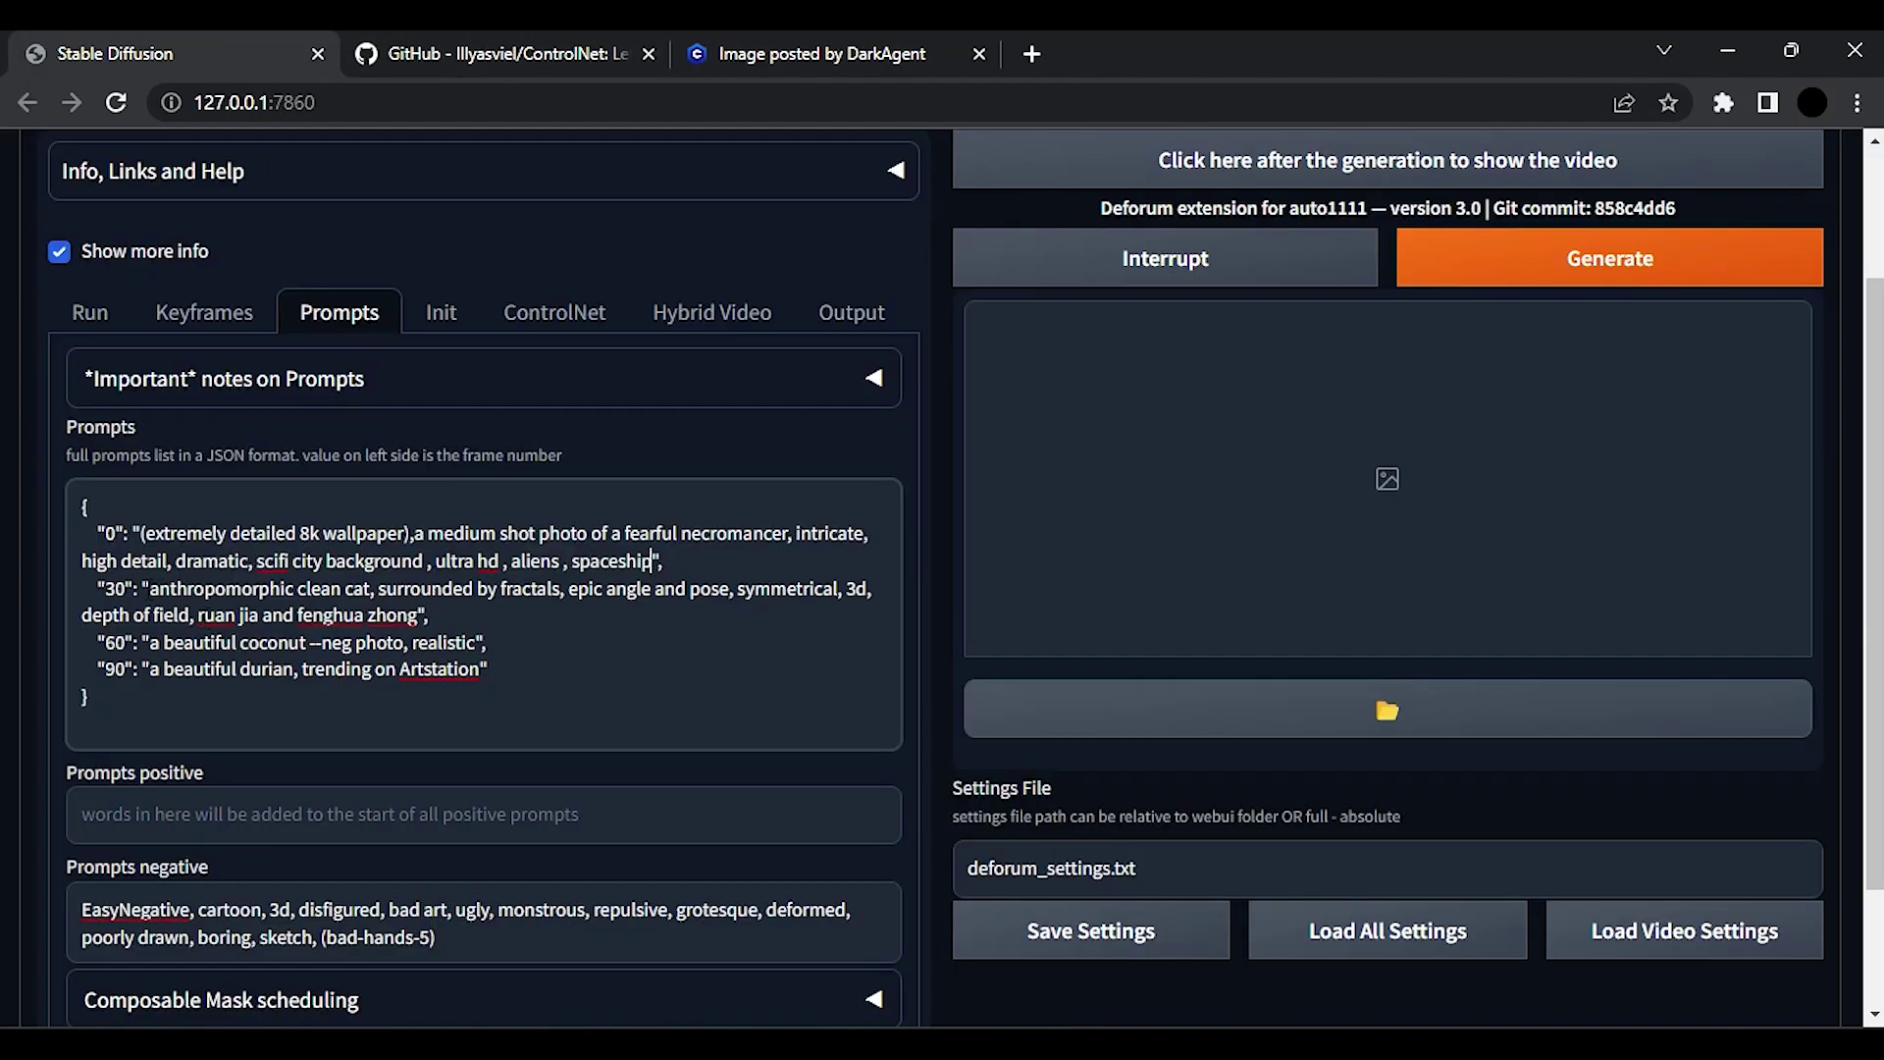
# Paste the Balrog demon prompt over the frame-30 entry and key it to frame 60.
pyautogui.moveTo(149, 588); pyautogui.dragTo(412, 616)
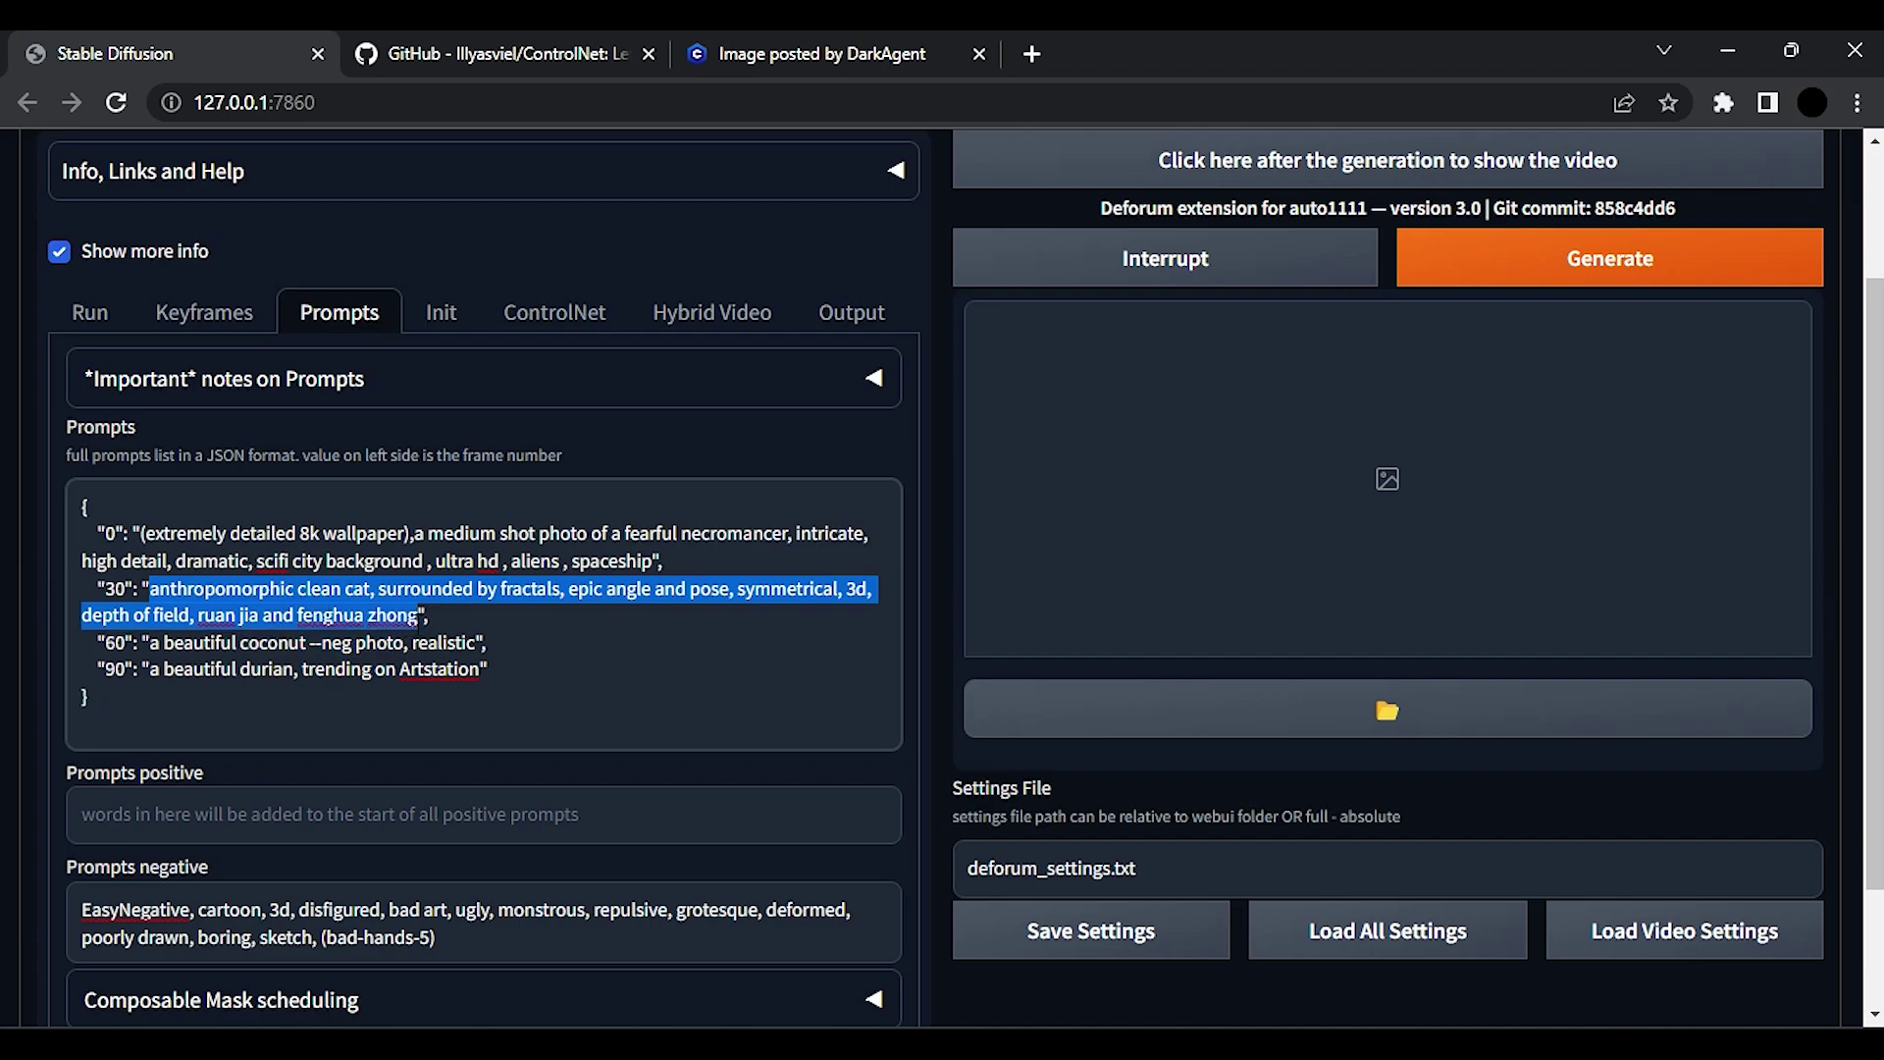
pyautogui.write("Masterpiece, best quality, Artstation, by Simon Bisley, by Luis Royo, by Ryan Meinerding, by Ian McQue, by Syd Mead, by Frank Frazetta, by Clyde Caldwell, by Jeff Easley, by Larry Elmore, by William O'Connor, by Brom,)), (Medium Close Shot), ((Detailed Balrog from LoTR a large gargoyle-like demon made of fire and smoke with batlike wings downturned horns and glowing eyes of fire)), ((Dynamic pose)), ((Inside a very dark stone otherworldly cave with weathered dwarven stonework)), ((Dimly lit by braziers with dark ominous shadows particle embers and a low fog fills the cave)), (Volumetric lighting), ((Subtle lighting)), ((Good Highlights)), (Perfect Proportions), (Painting in Oil), (Painterly), (Illustration), (stylistic), (dynamic), ((dramatic)), (intricate), ((dramatic camera angle)), (complimentary colors), good perspective), (Professional), (Award winning), frank_frazetta")
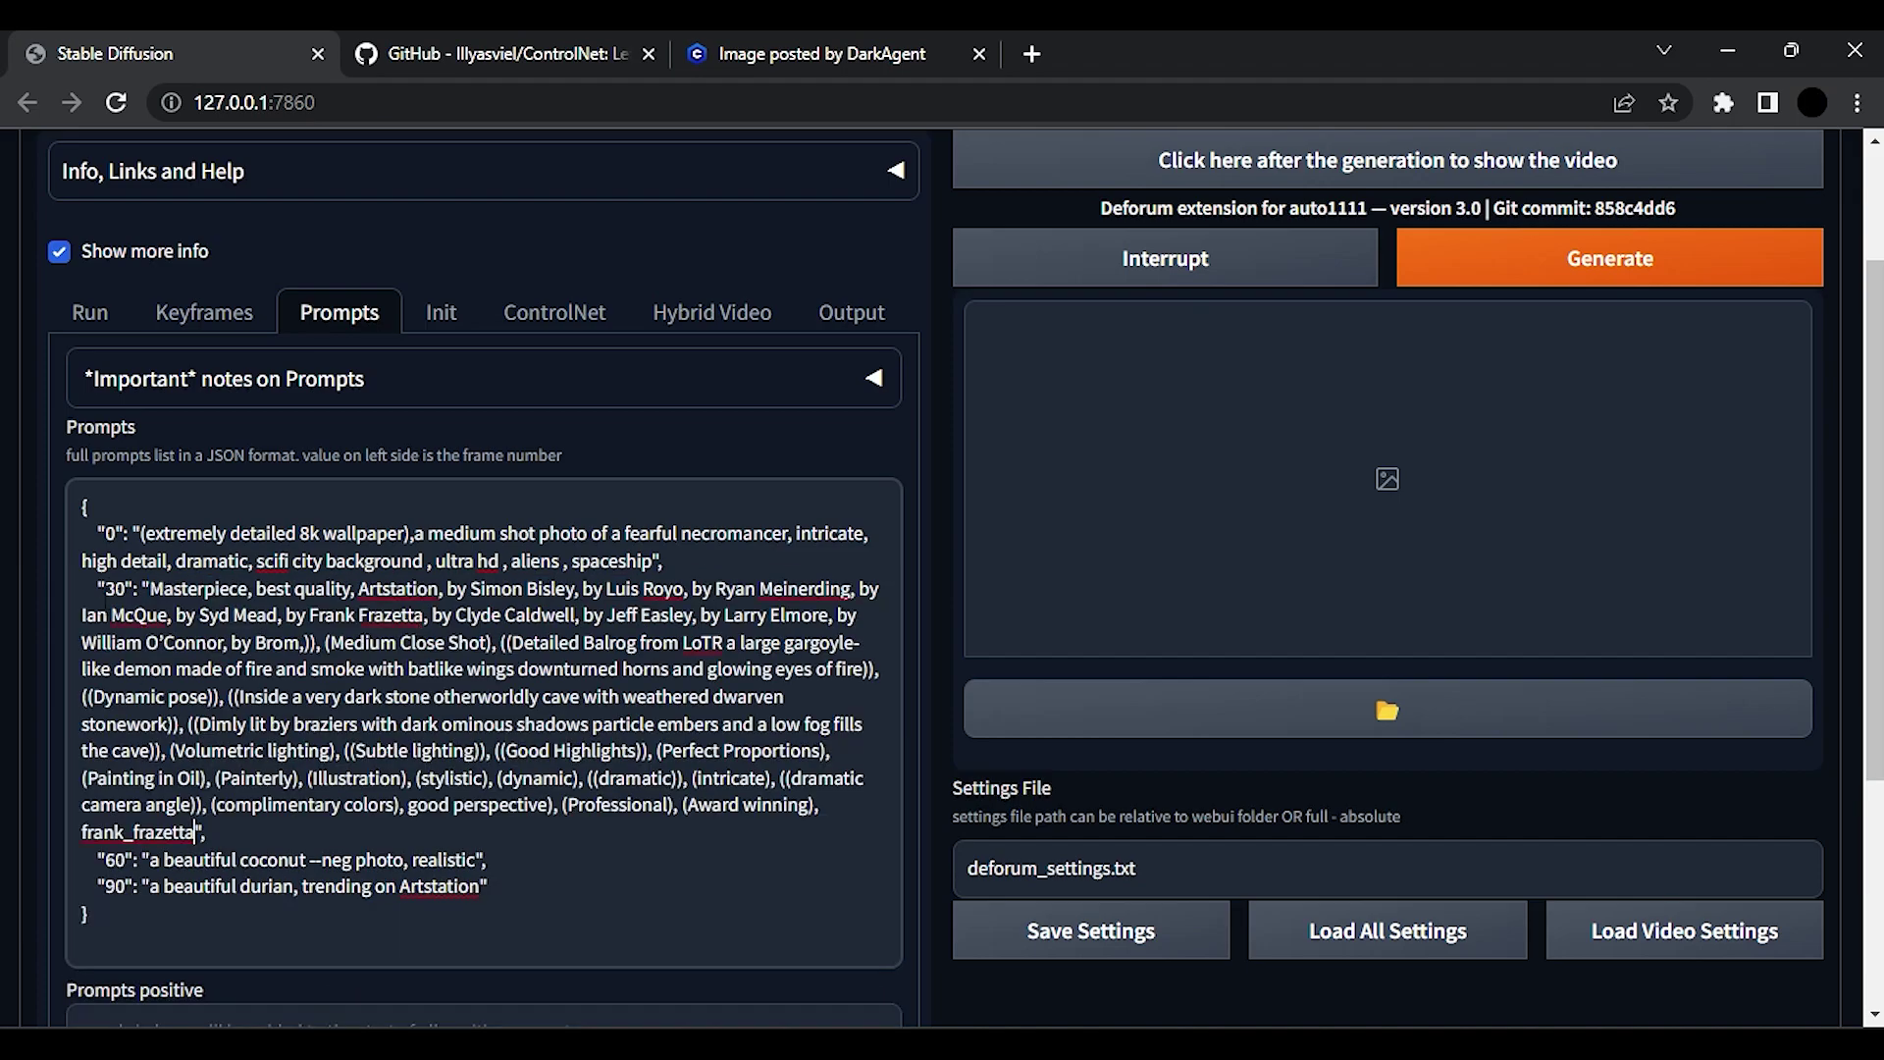
pyautogui.press('BackSpace')
pyautogui.write('6')
# Renumber the coconut and durian prompts to frames 280 and 350.
pyautogui.press('BackSpace')
pyautogui.write('28')
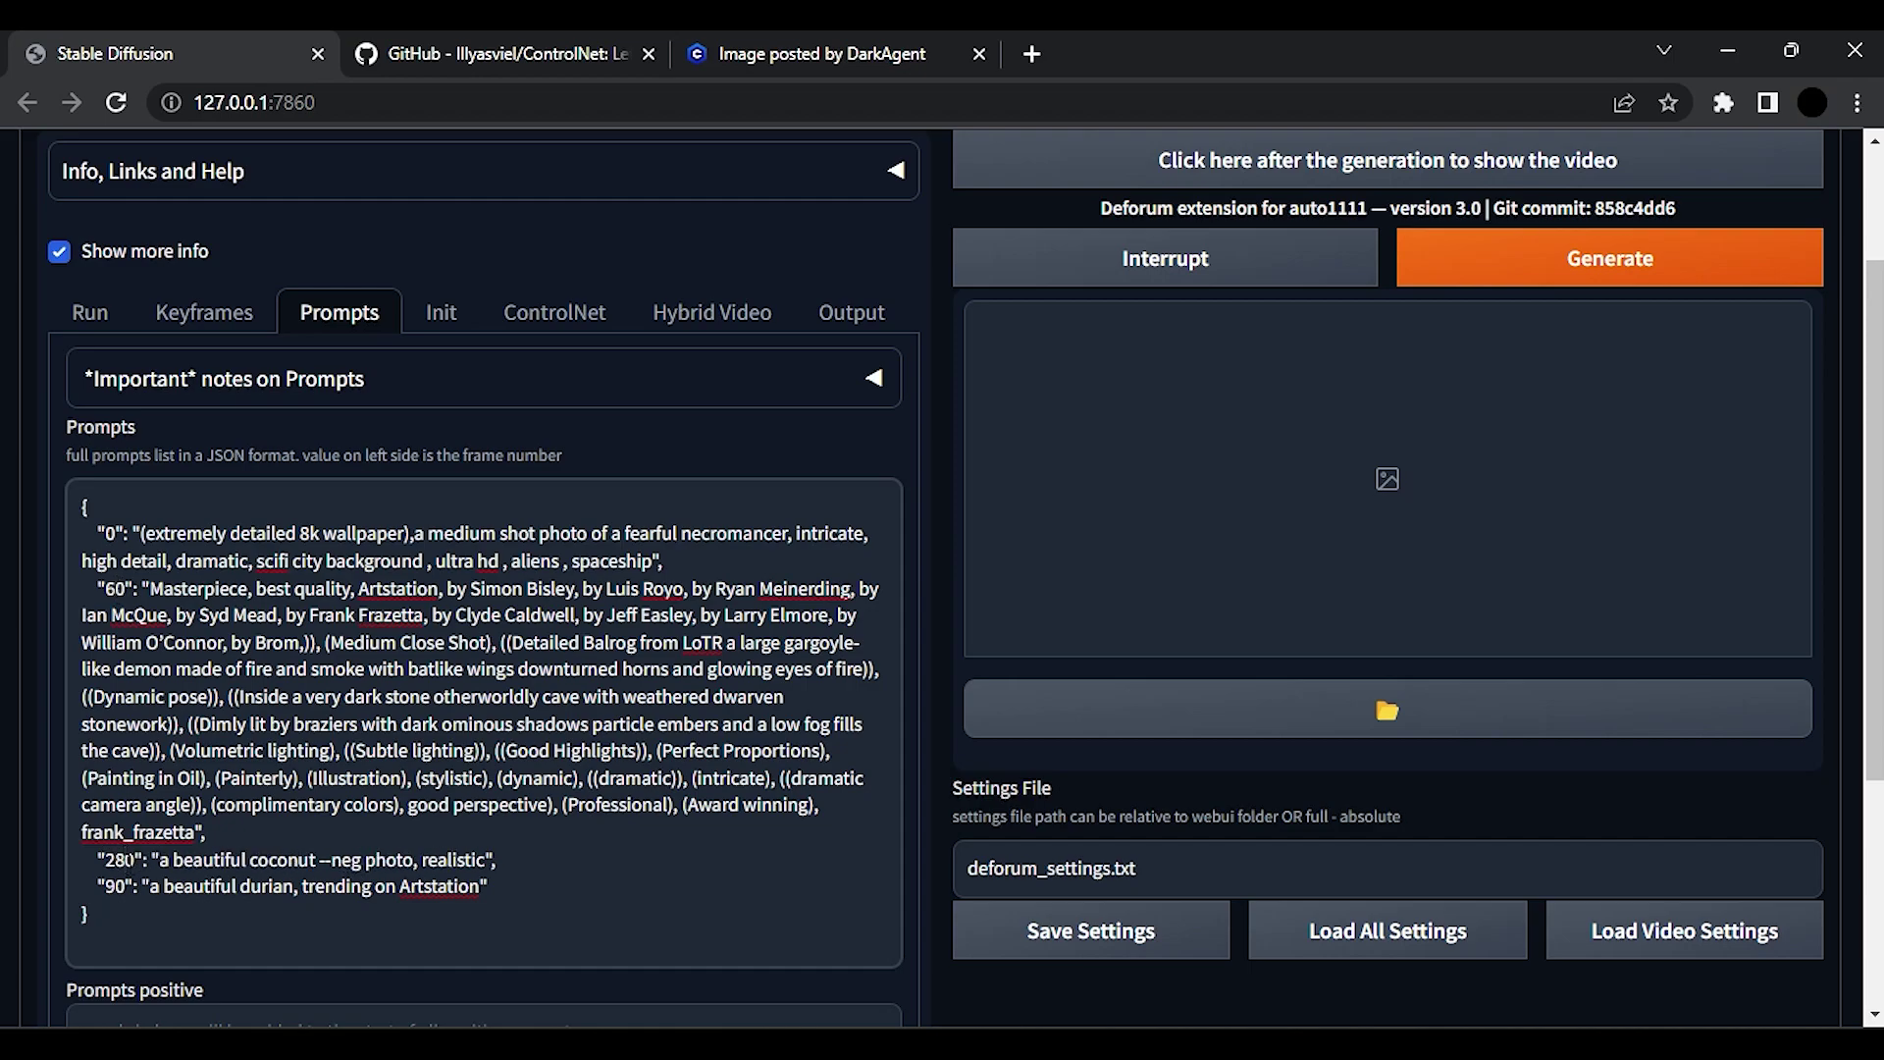
pyautogui.click(106, 888)
pyautogui.write('3')
pyautogui.press('BackSpace')
# Finish the 350 keyframe, then select the green hooded wizard image's prompt on Civitai.
pyautogui.write('5')
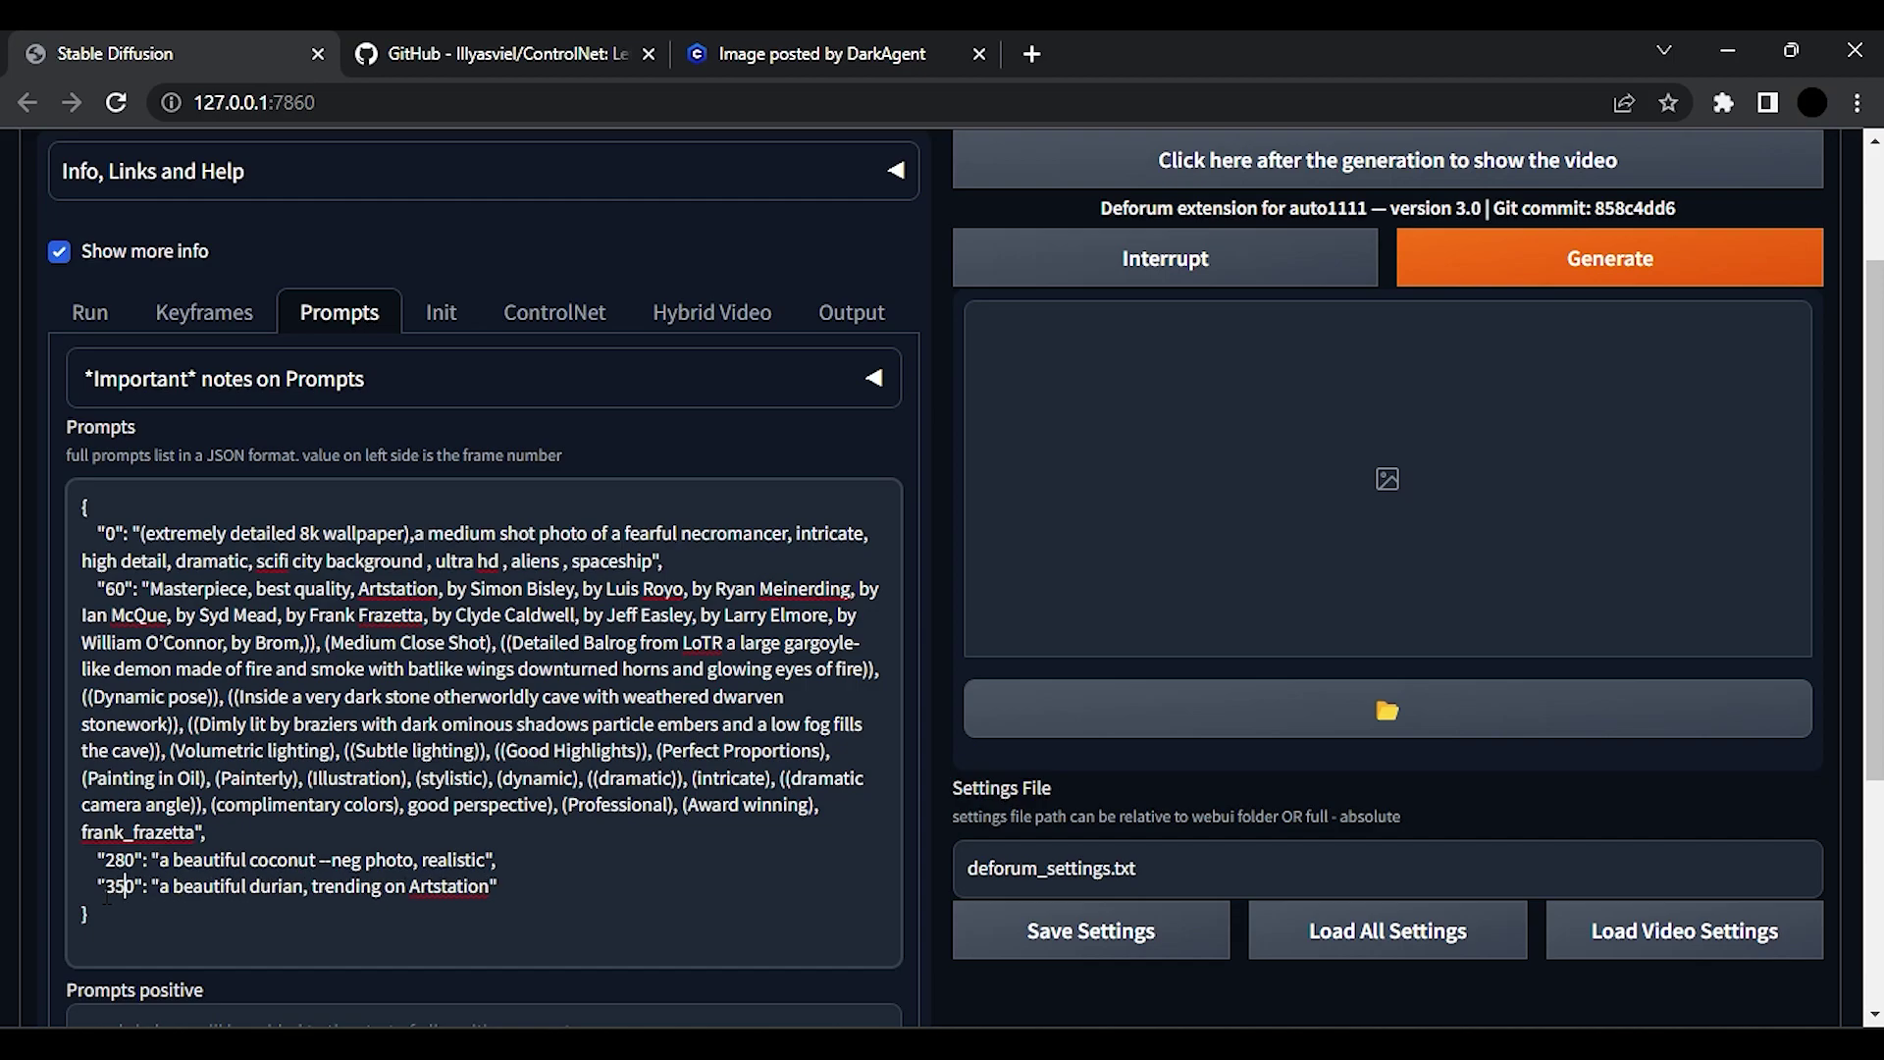
pyautogui.click(833, 36)
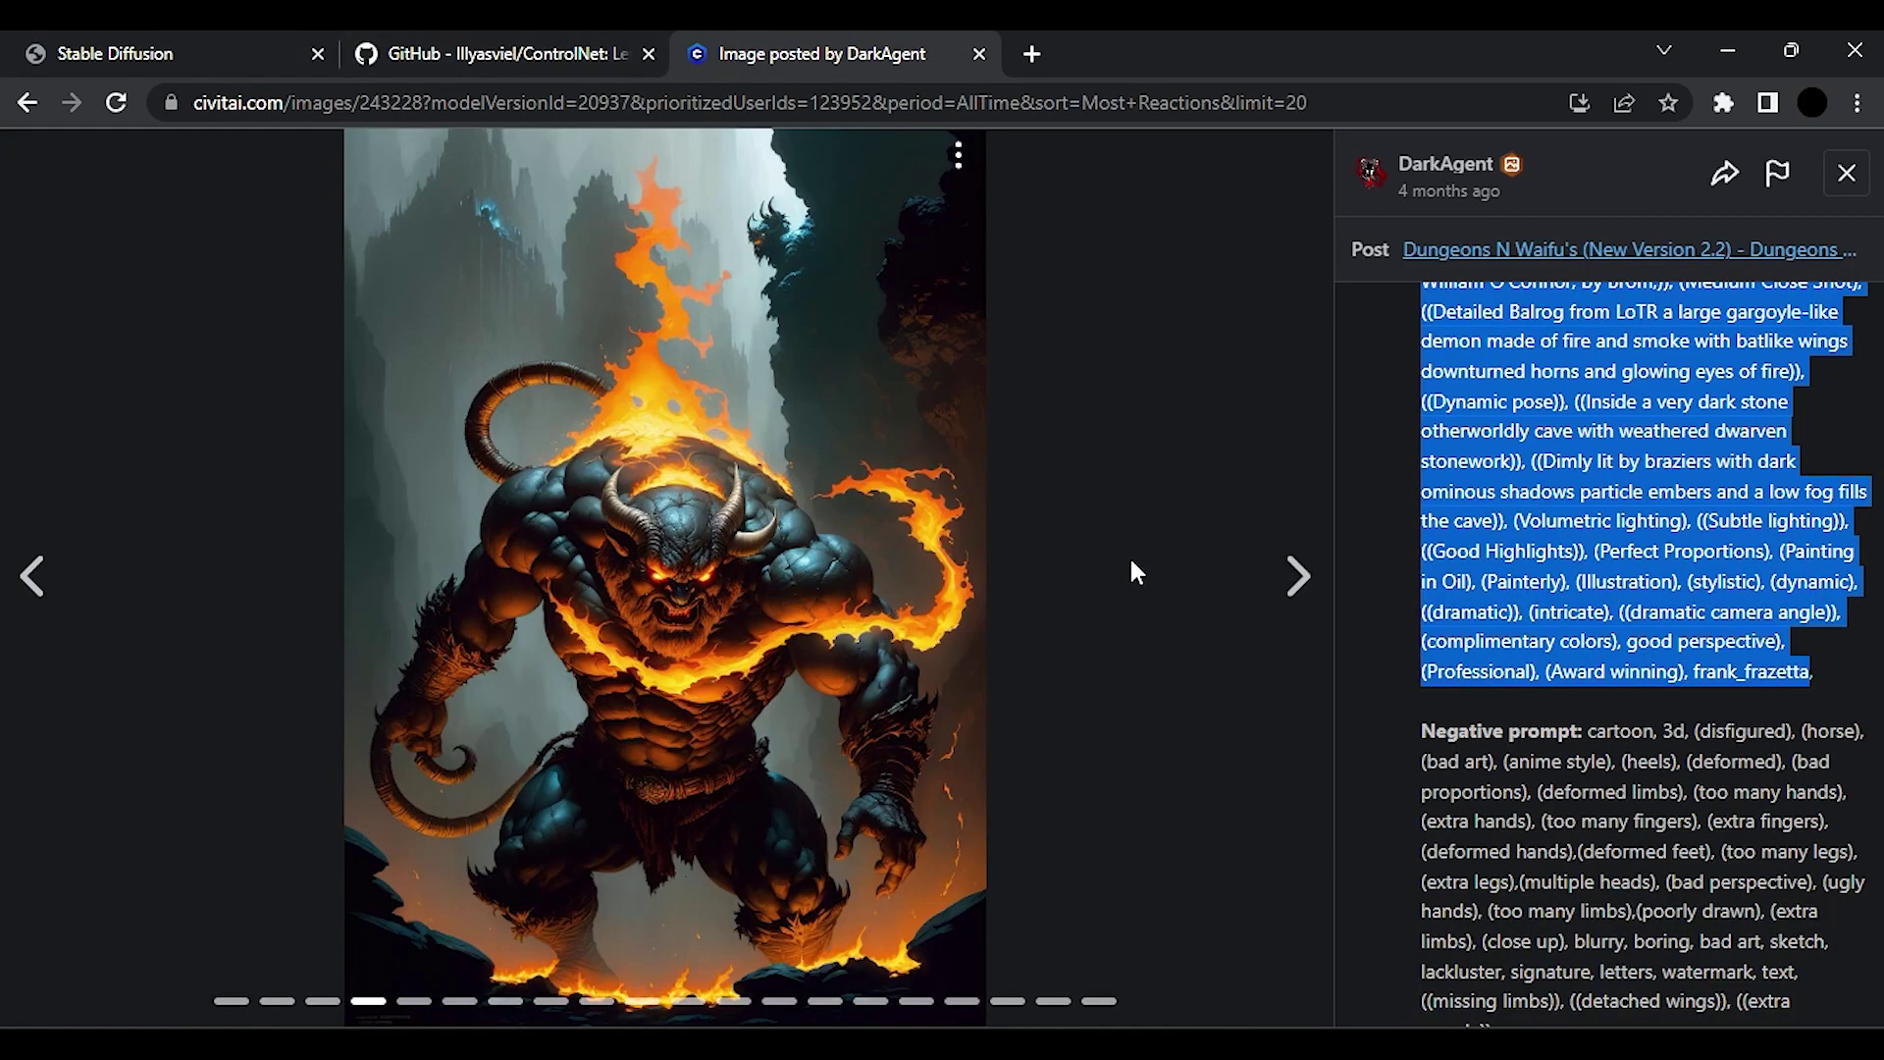
pyautogui.click(1258, 581)
pyautogui.click(1302, 605)
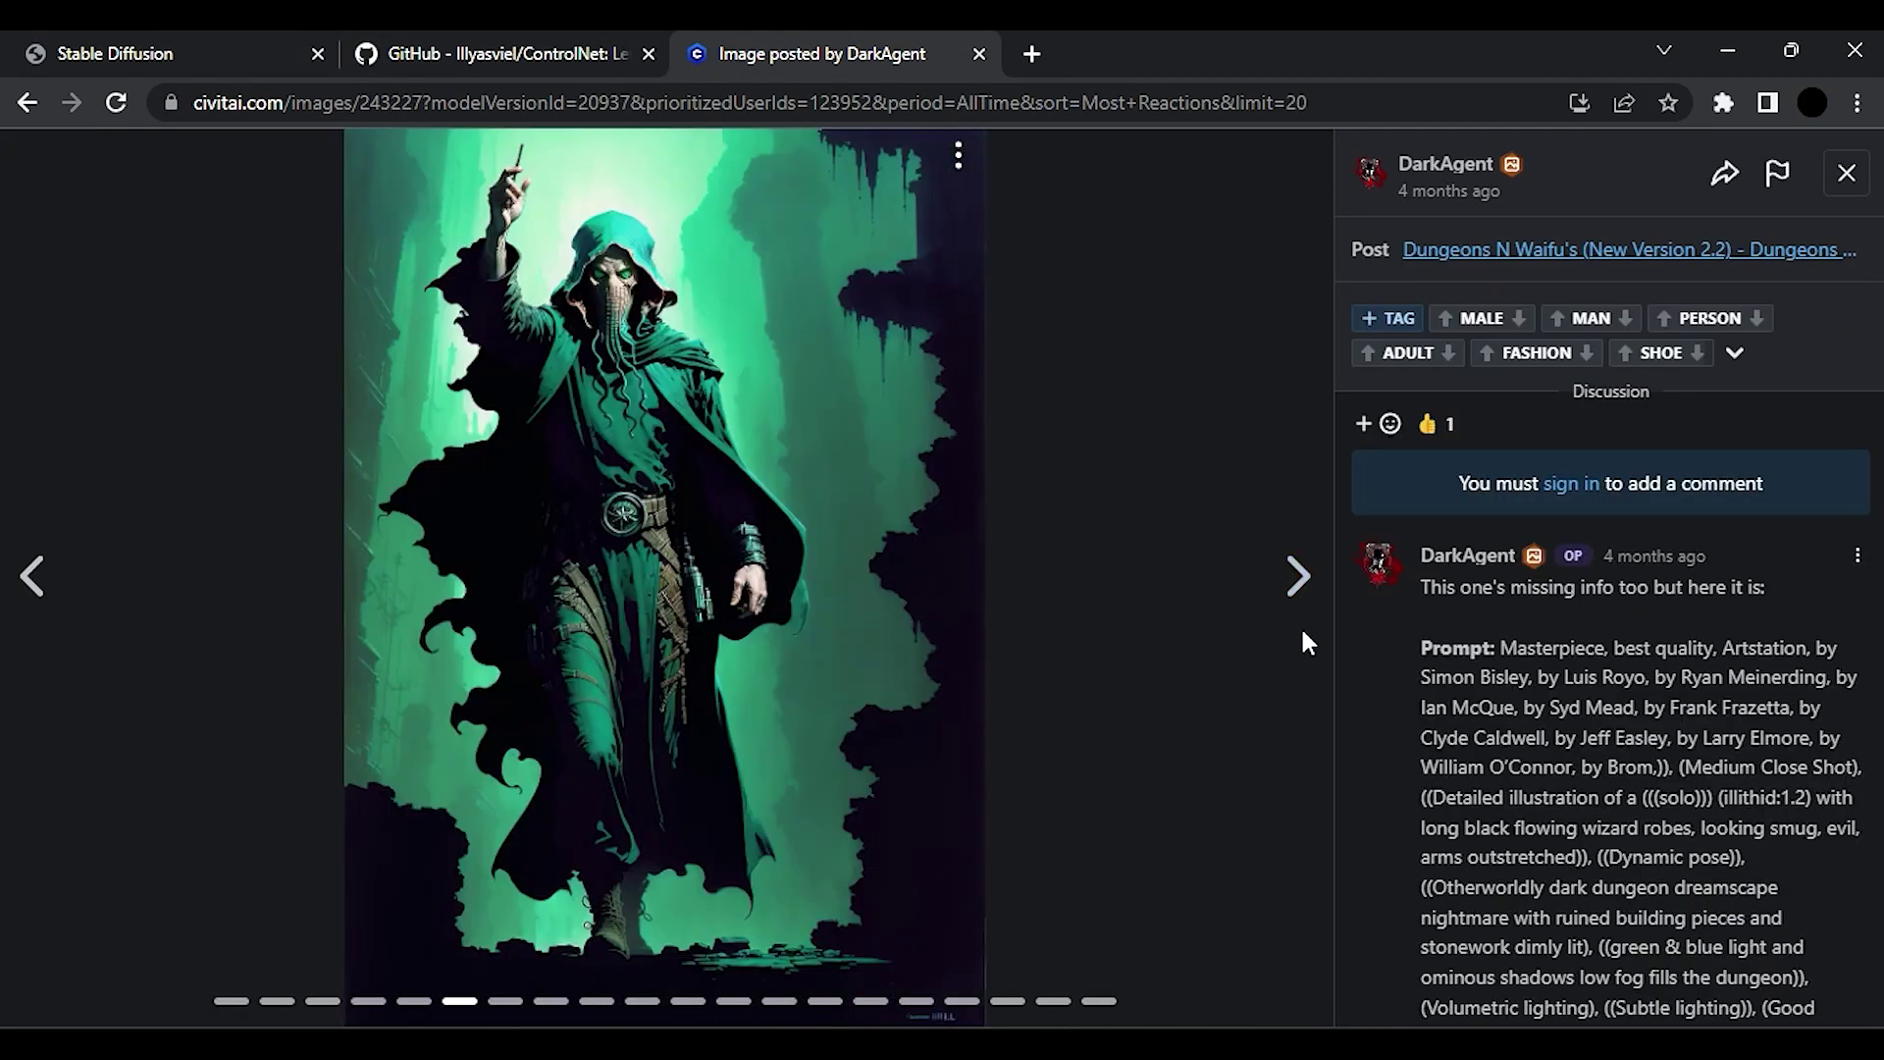
pyautogui.moveTo(1500, 647); pyautogui.dragTo(1858, 775)
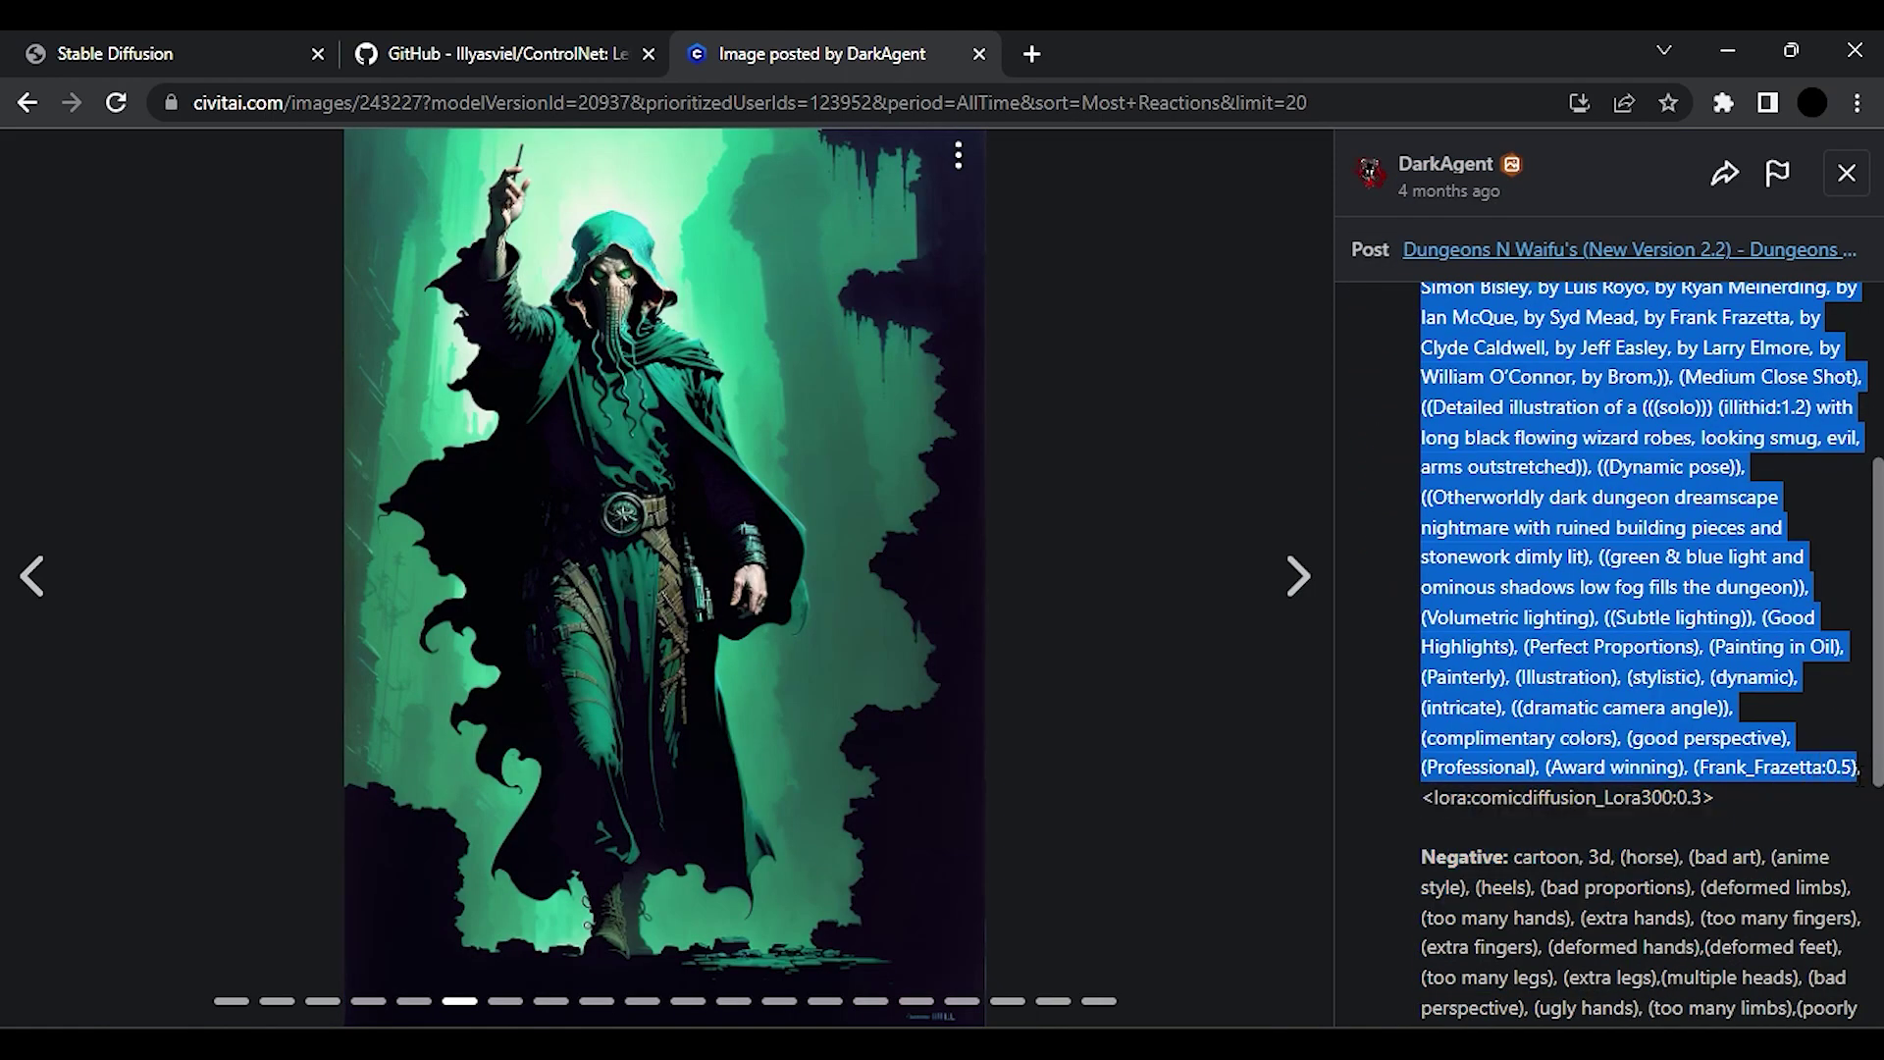
# Replace the frame-280 coconut prompt with the illithid wizard dungeon prompt.
pyautogui.click(59, 44)
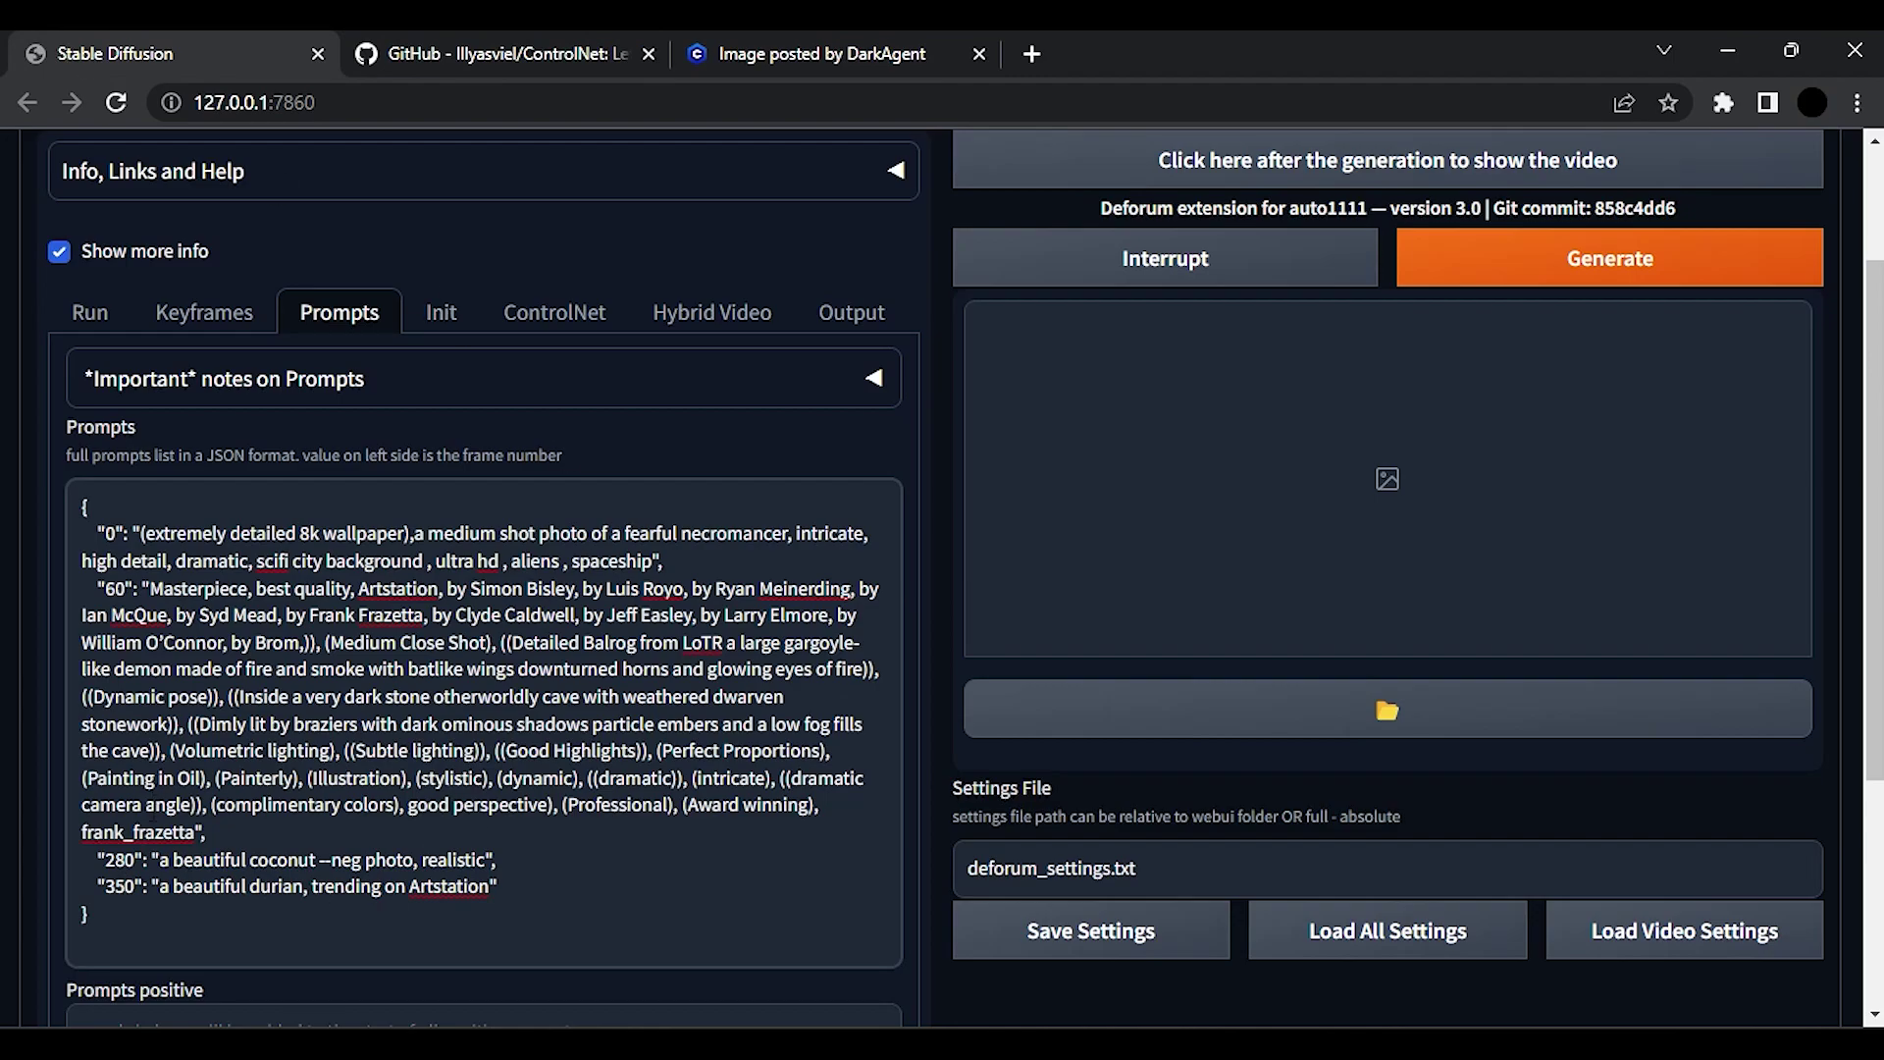
pyautogui.click(125, 883)
pyautogui.moveTo(150, 857); pyautogui.dragTo(477, 856)
pyautogui.click(361, 857)
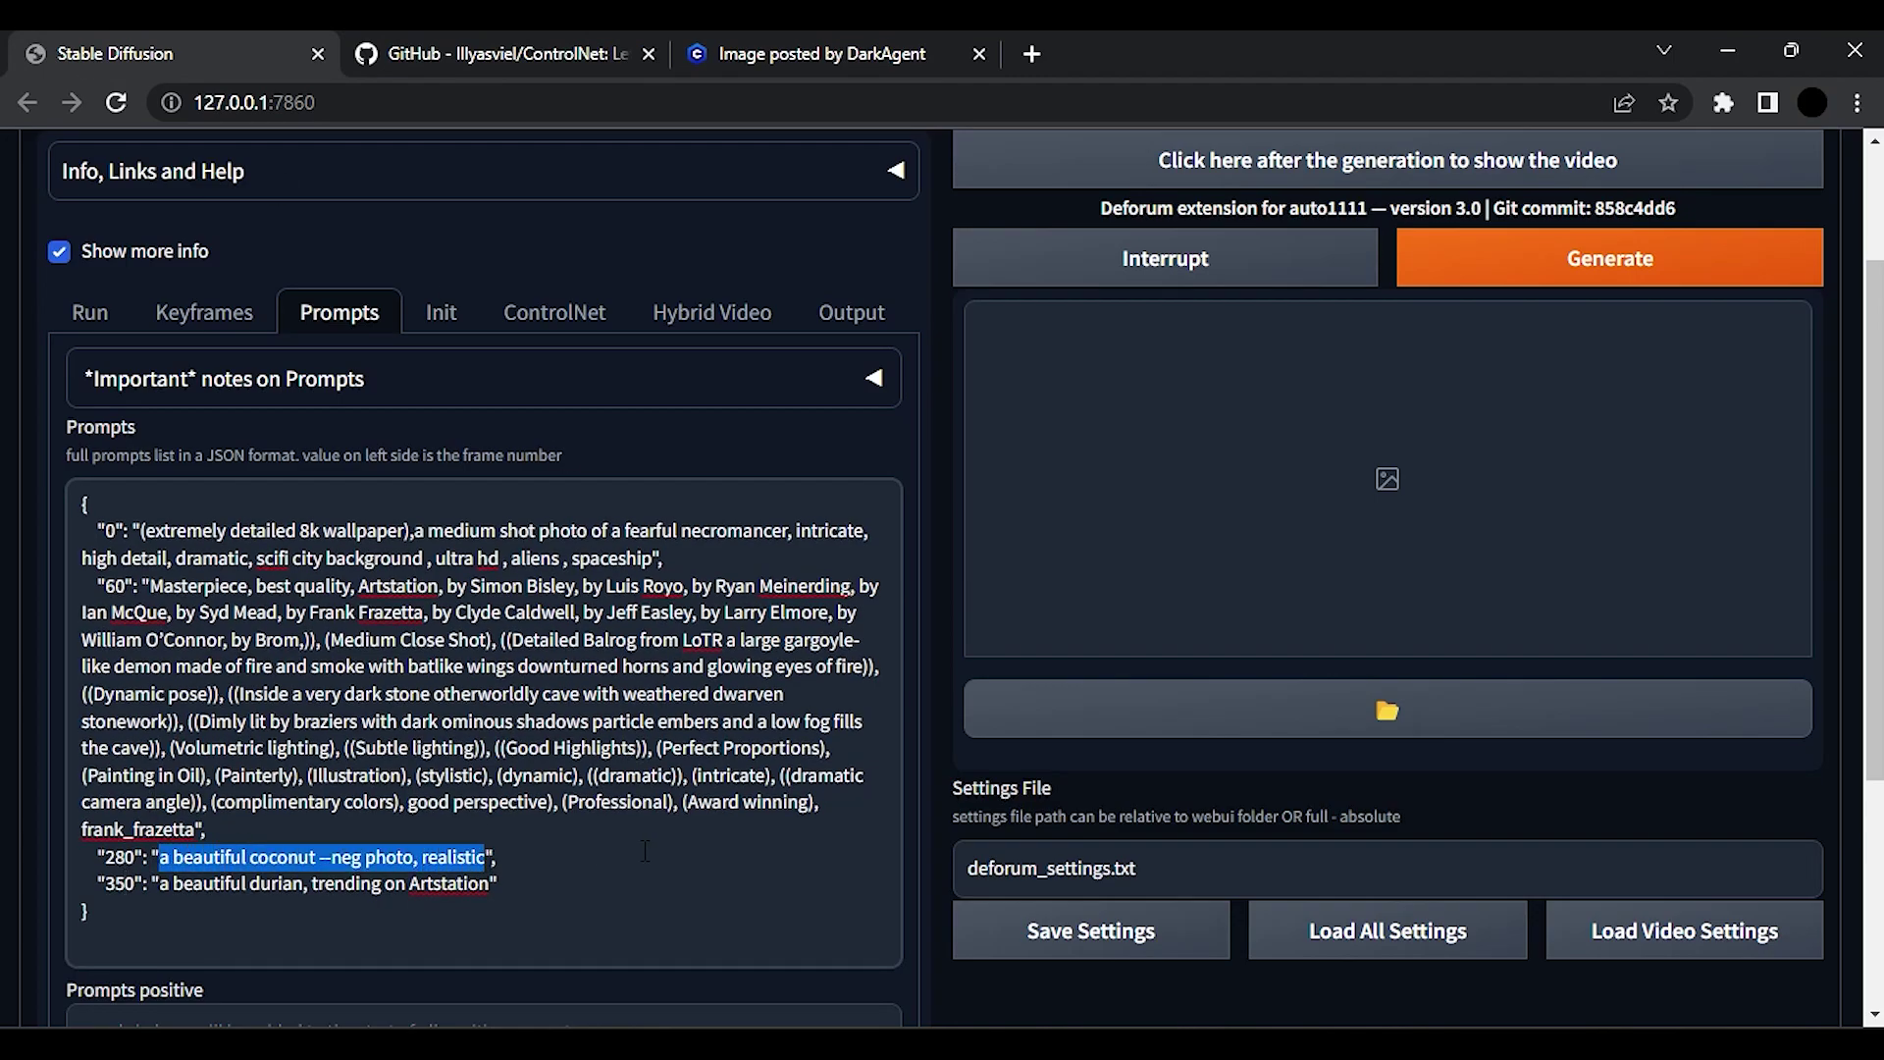
pyautogui.write('Masterpiece, best quality, Artstation, by Simon Bisley, by Luis Royo, by Ryan Meinerding, by Ian McQue, by Syd Mead, by Frank Frazetta, by Clyde Caldwell, by Jeff Easley, by Larry Elmore, by William O’Connor, by Brom,)), (Medium Close Shot), ((Detailed illustration of a (((solo))) (illithid:1.2) with long black flowing wizard robes, looking smug, evil, arms outstretched)), ((Dynamic pose)), ((Otherworldly dark dungeon dreamscape nightmare with ruined building pieces and stonework dimly lit), ((green & blue light and ominous shadows low fog fills the dungeon)), (Volumetric lighting), ((Subtle lighting)), (Good Highlights), (Perfect Proportions), (Painting in Oil), (Painterly), (Illustration), (stylistic), (dynamic), (intricate), ((dramatic camera angle)), (complimentary colors), (good perspective), (Professional), (Award winning), (Frank_Frazetta:0.5)')
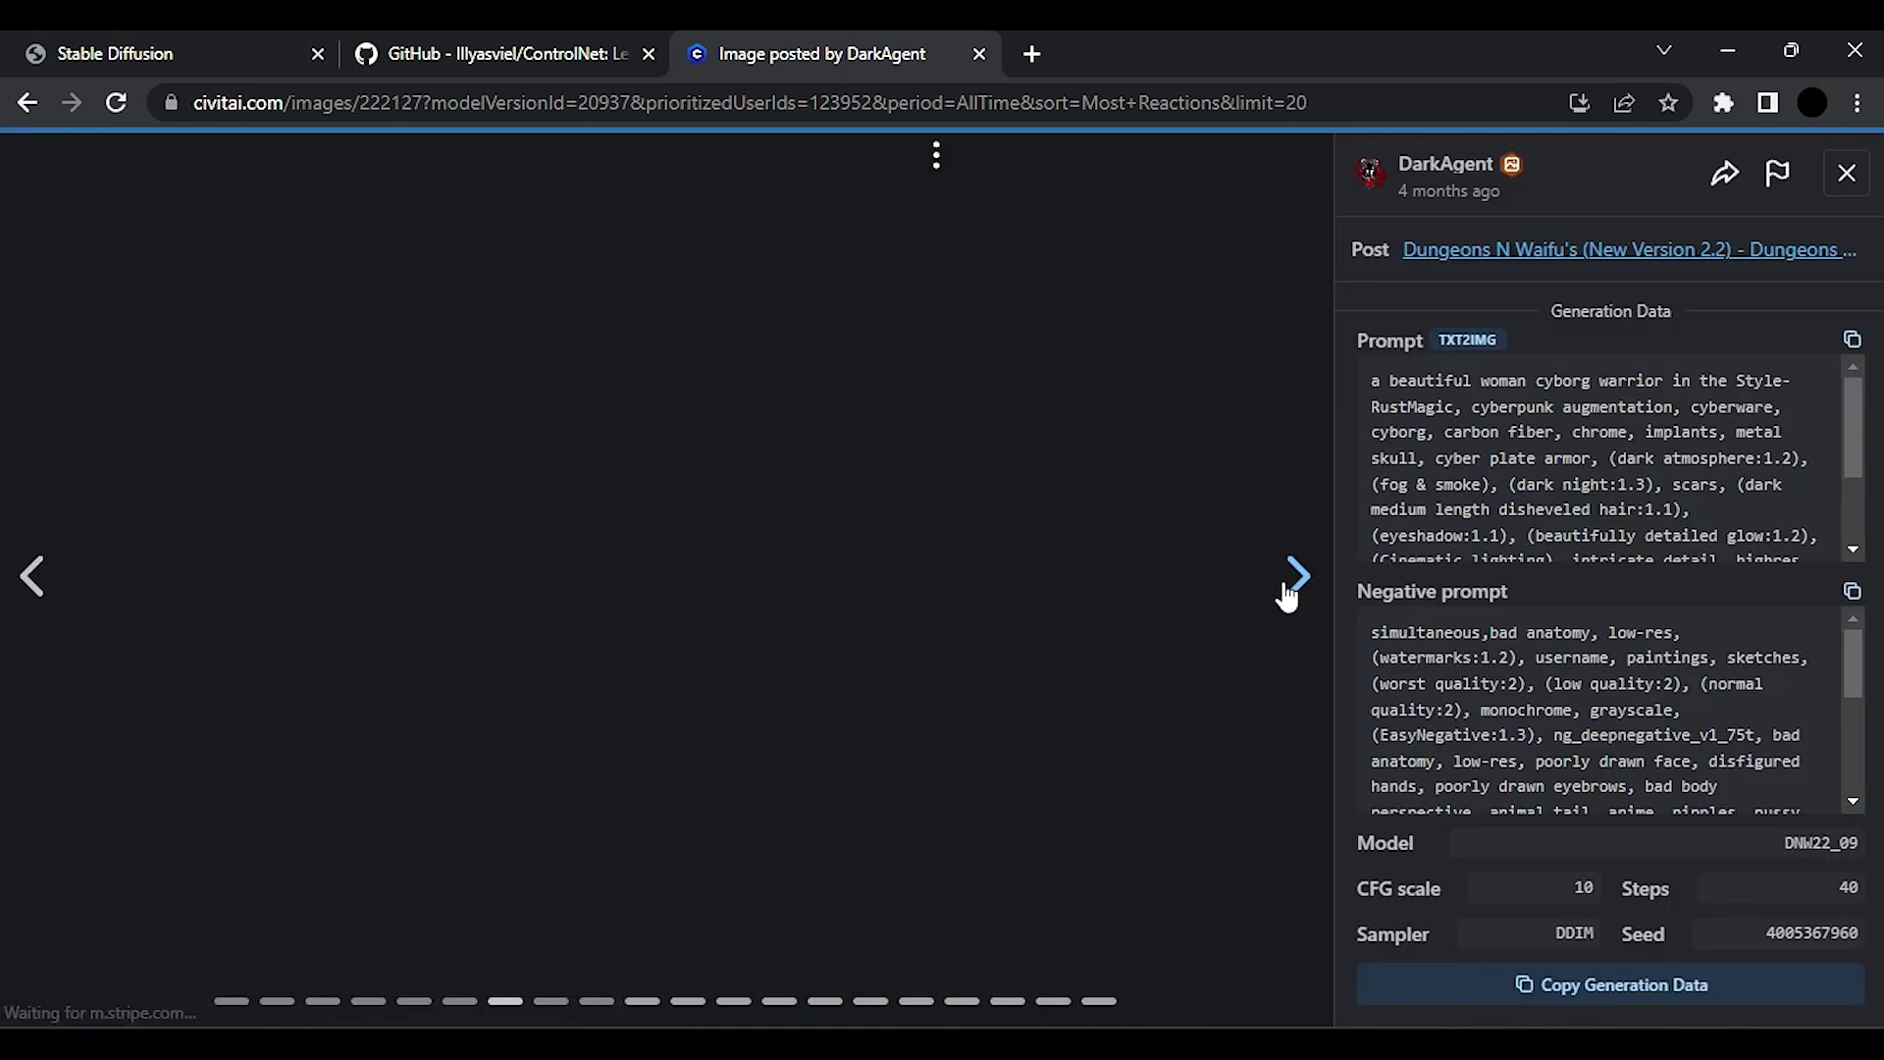
# Select the cyborg warrior image's full prompt on Civitai.
pyautogui.hotkey('ctrl', '3')
pyautogui.scroll(-3, 1570, 746)
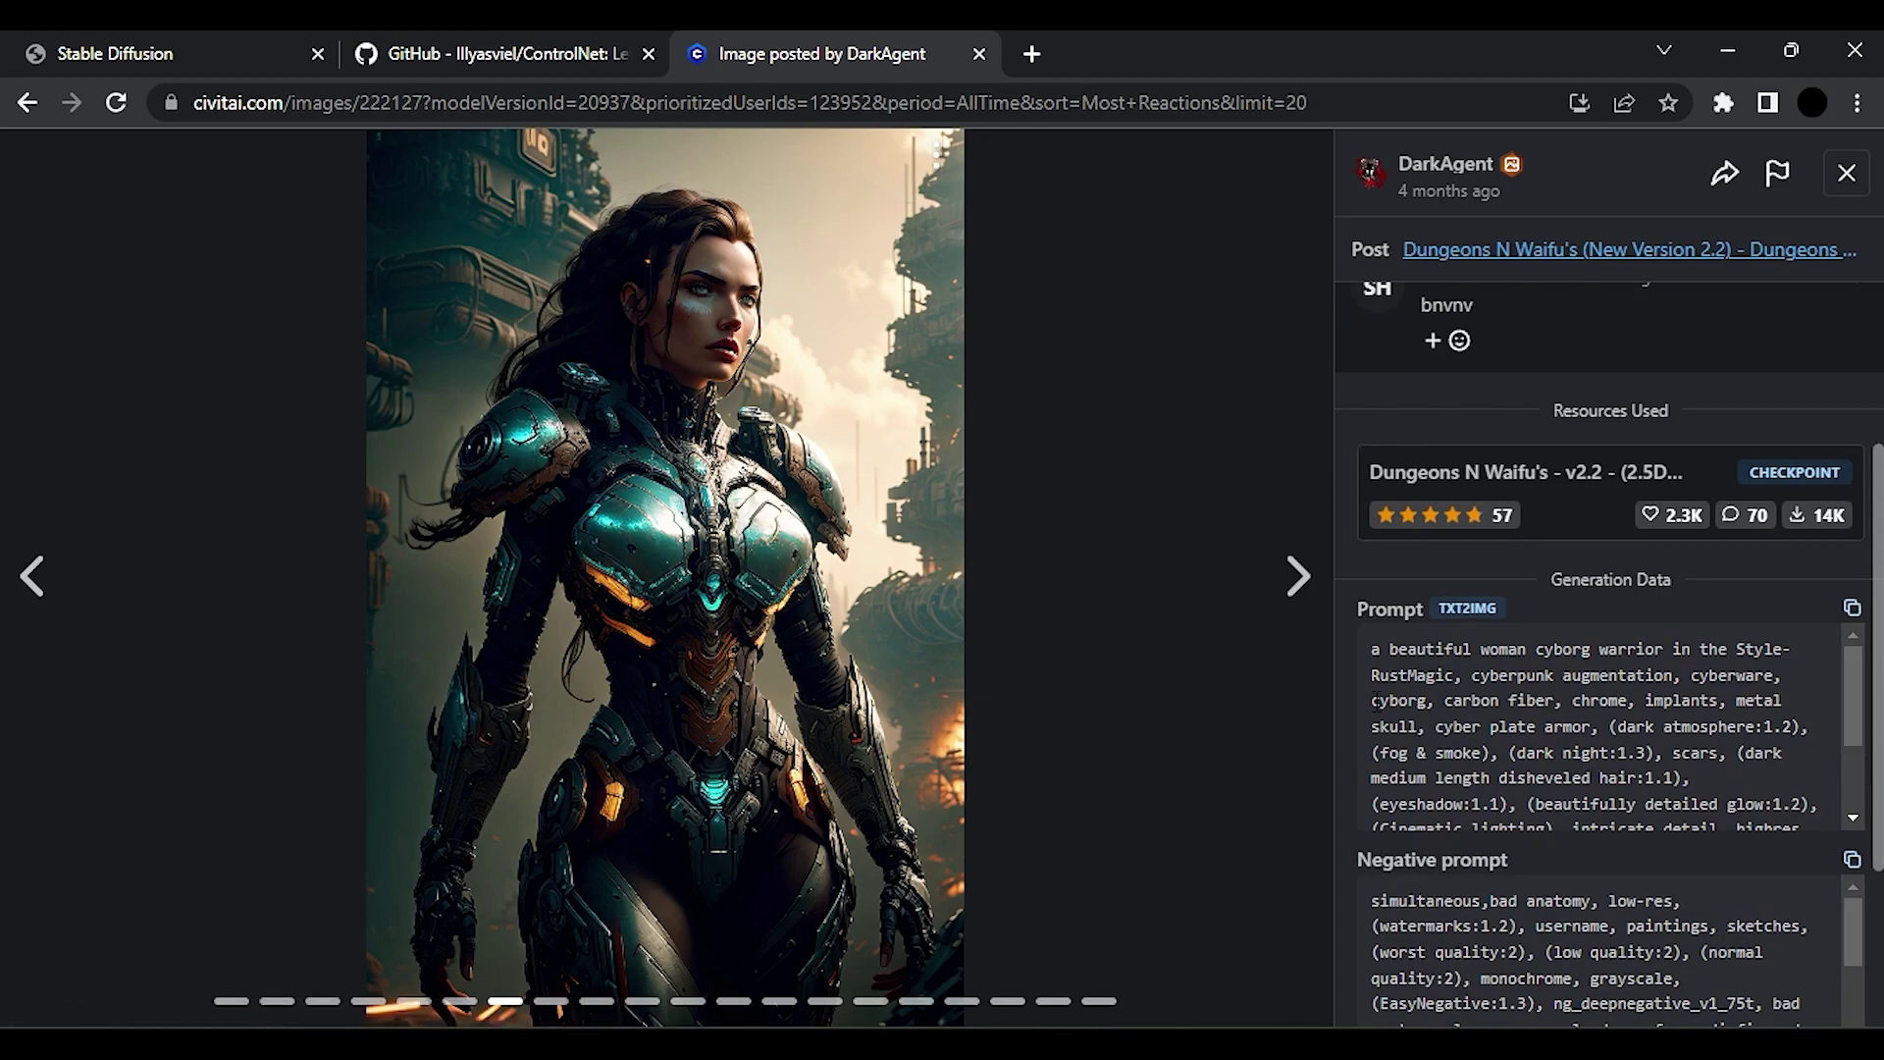
pyautogui.moveTo(1371, 647); pyautogui.dragTo(1732, 823)
pyautogui.hotkey('ctrl', 'c')
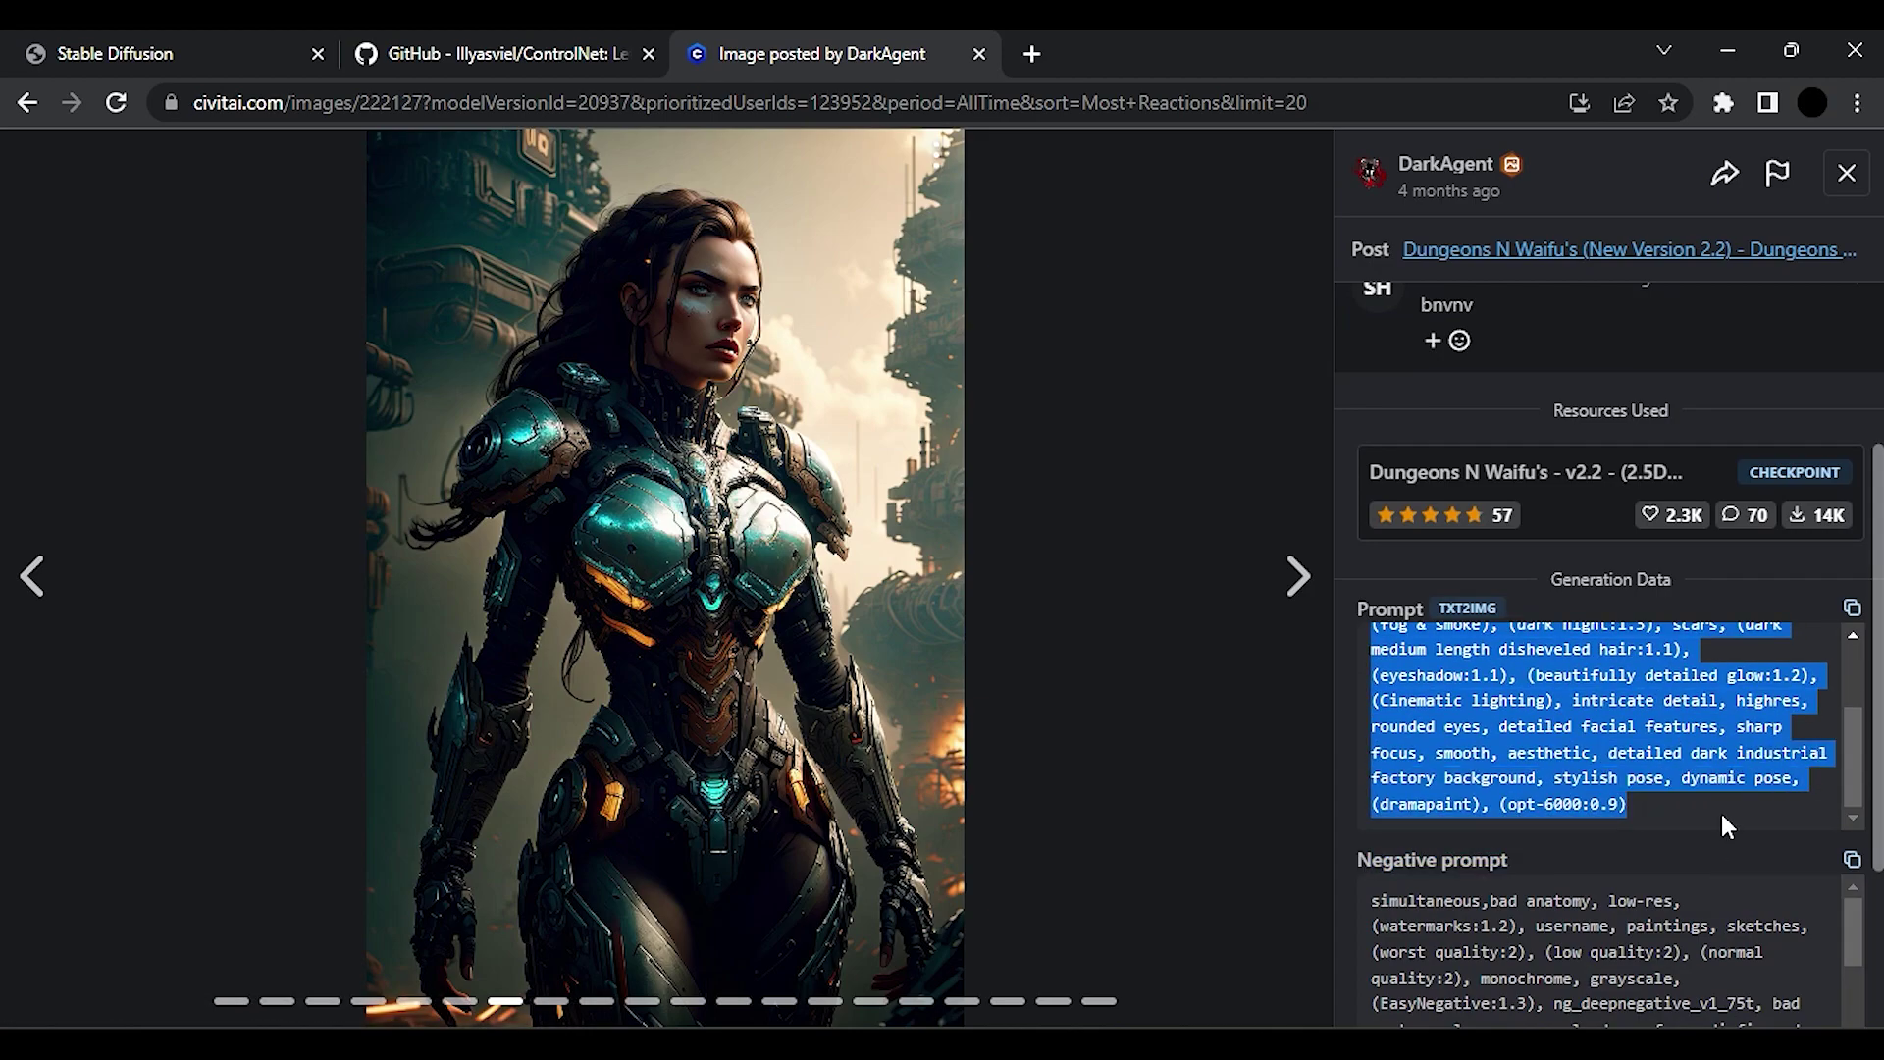
pyautogui.click(175, 39)
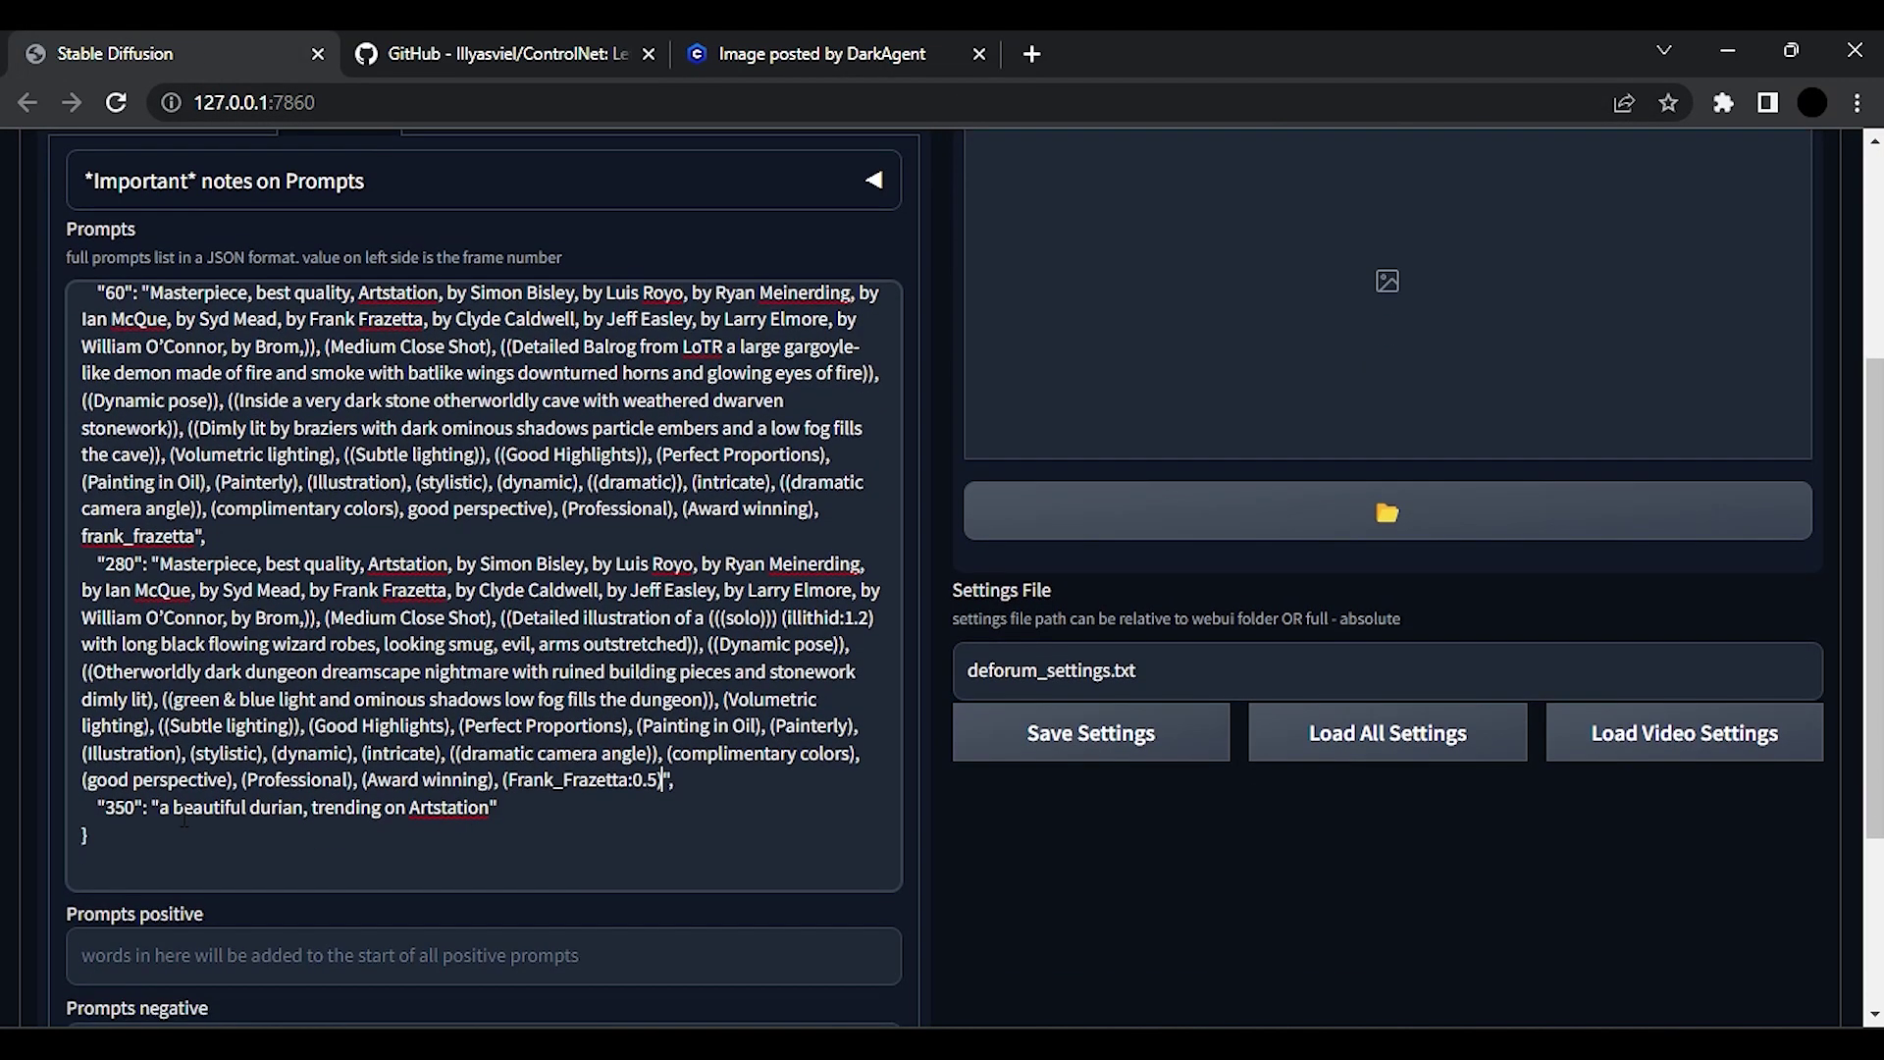
# Paste the cyborg prompt into frame 350, rewording its start to 'a powerful king , ruler,'.
pyautogui.moveTo(243, 811); pyautogui.dragTo(482, 810)
pyautogui.click(332, 810)
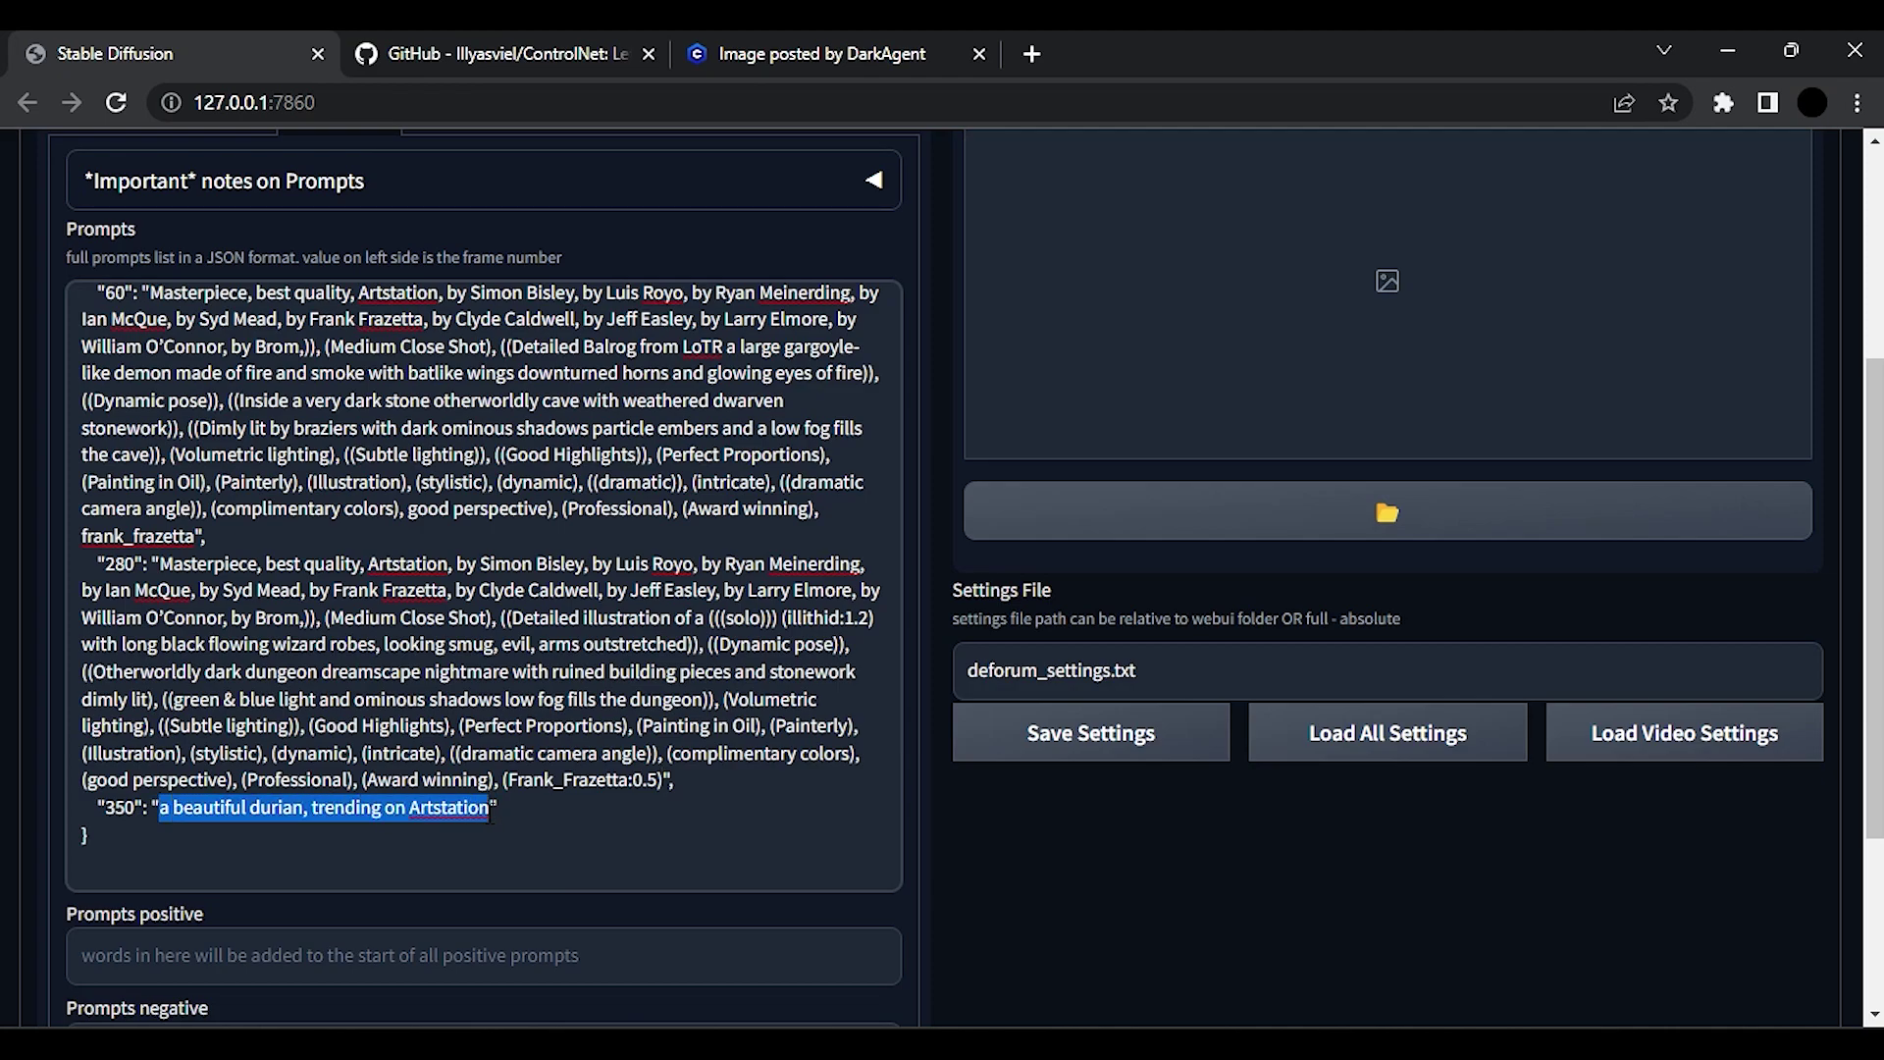
pyautogui.hotkey('ctrl', 'v')
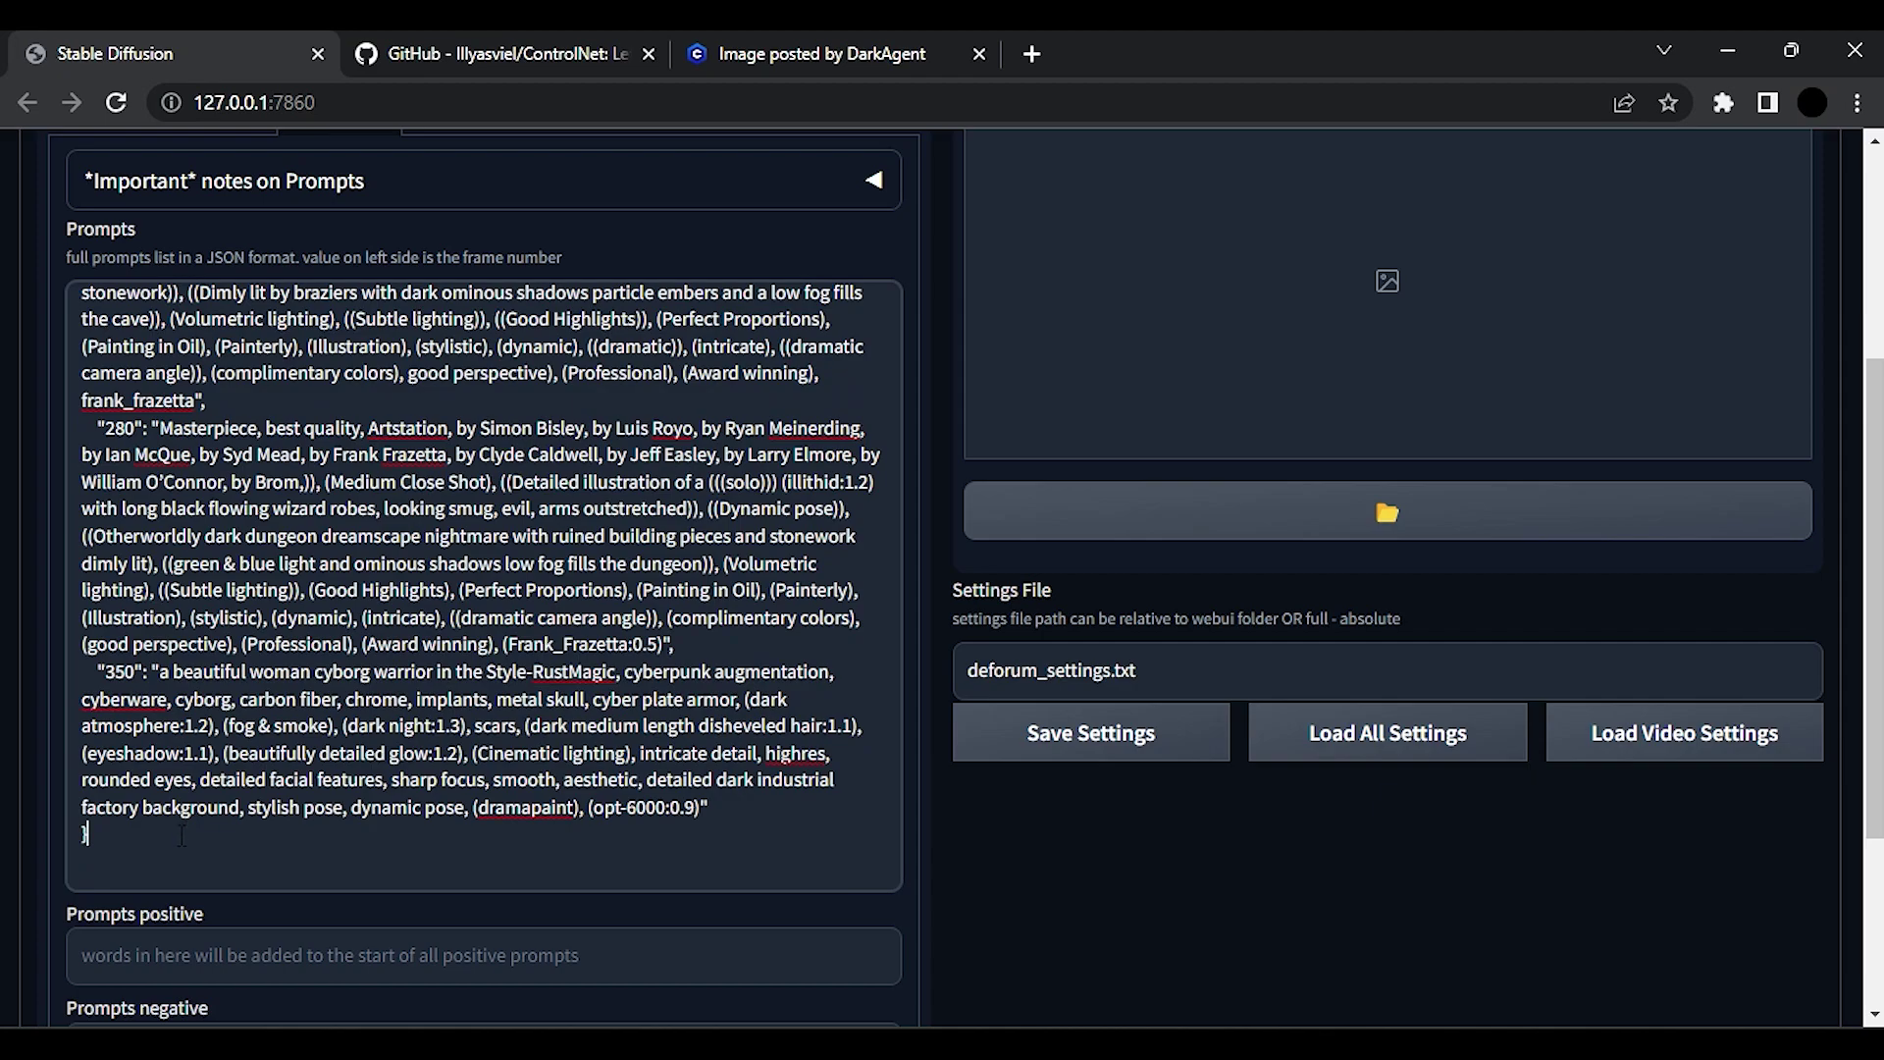
pyautogui.moveTo(160, 672); pyautogui.dragTo(300, 672)
pyautogui.write('a powerful ')
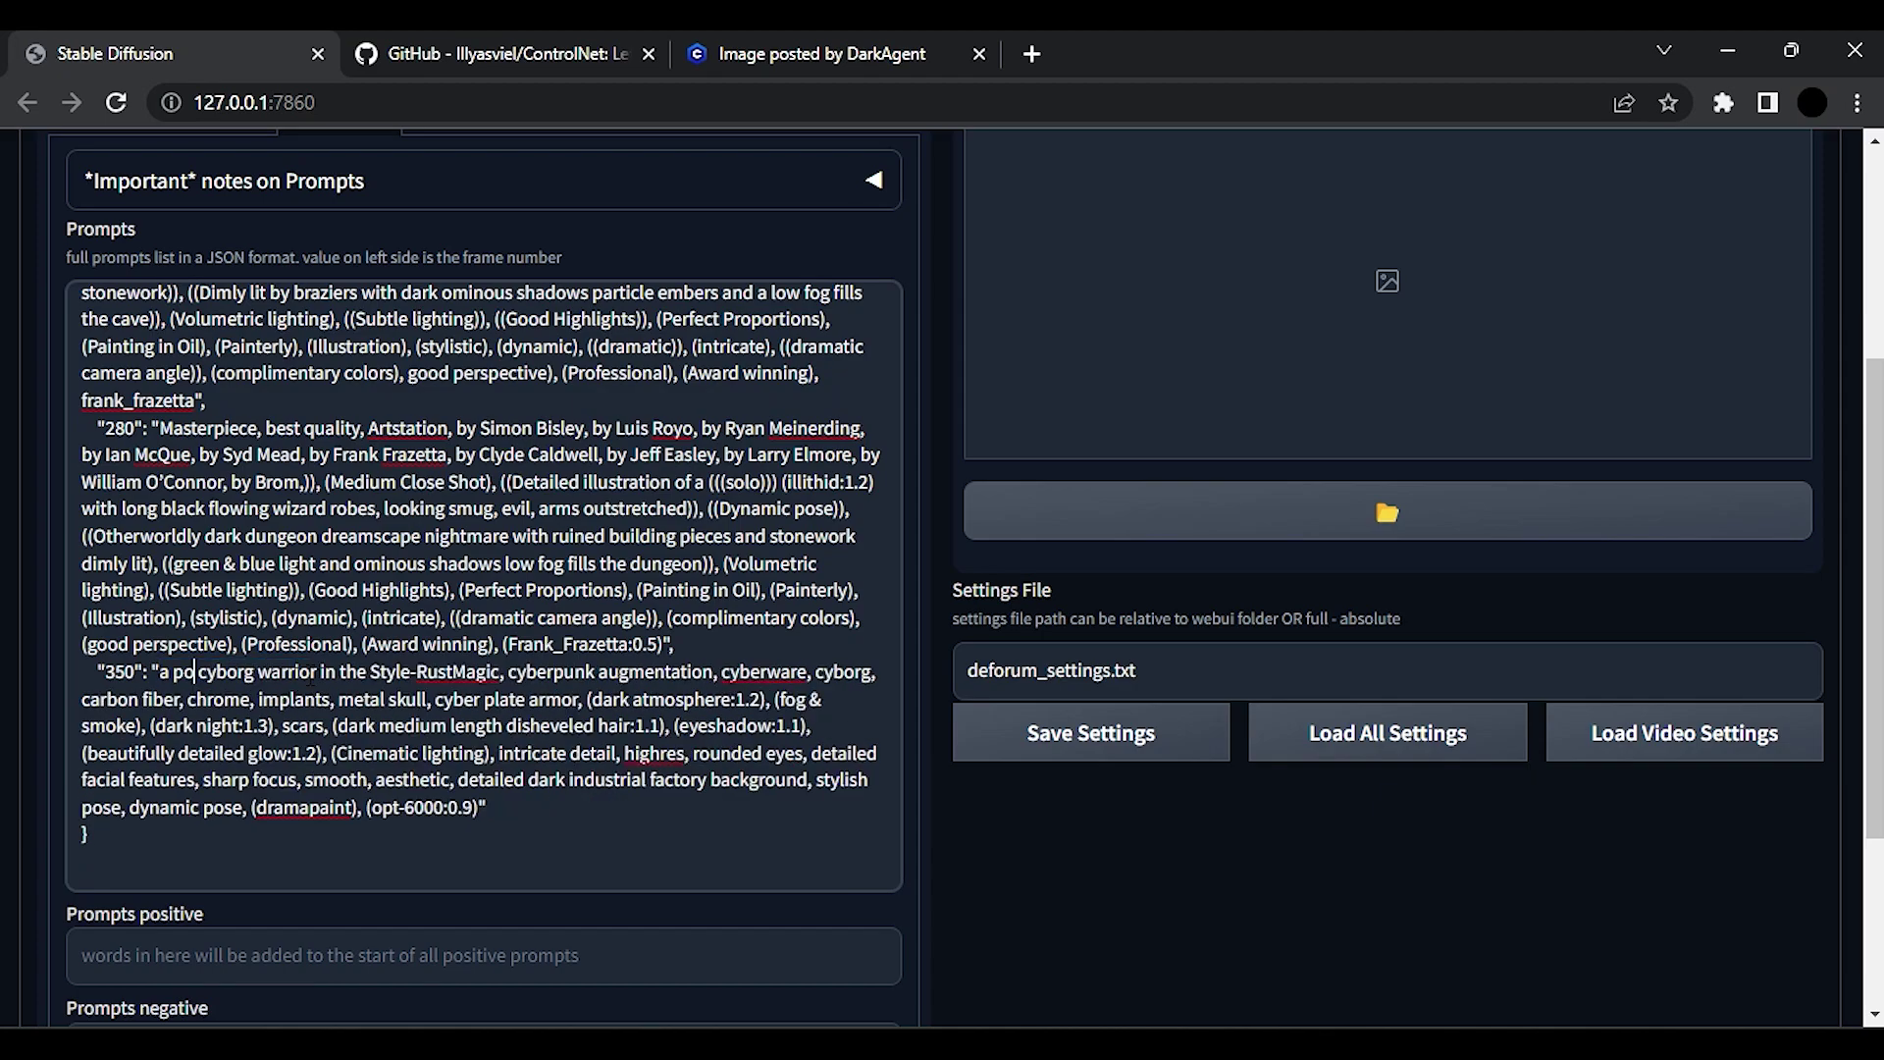
pyautogui.write('king , ru')
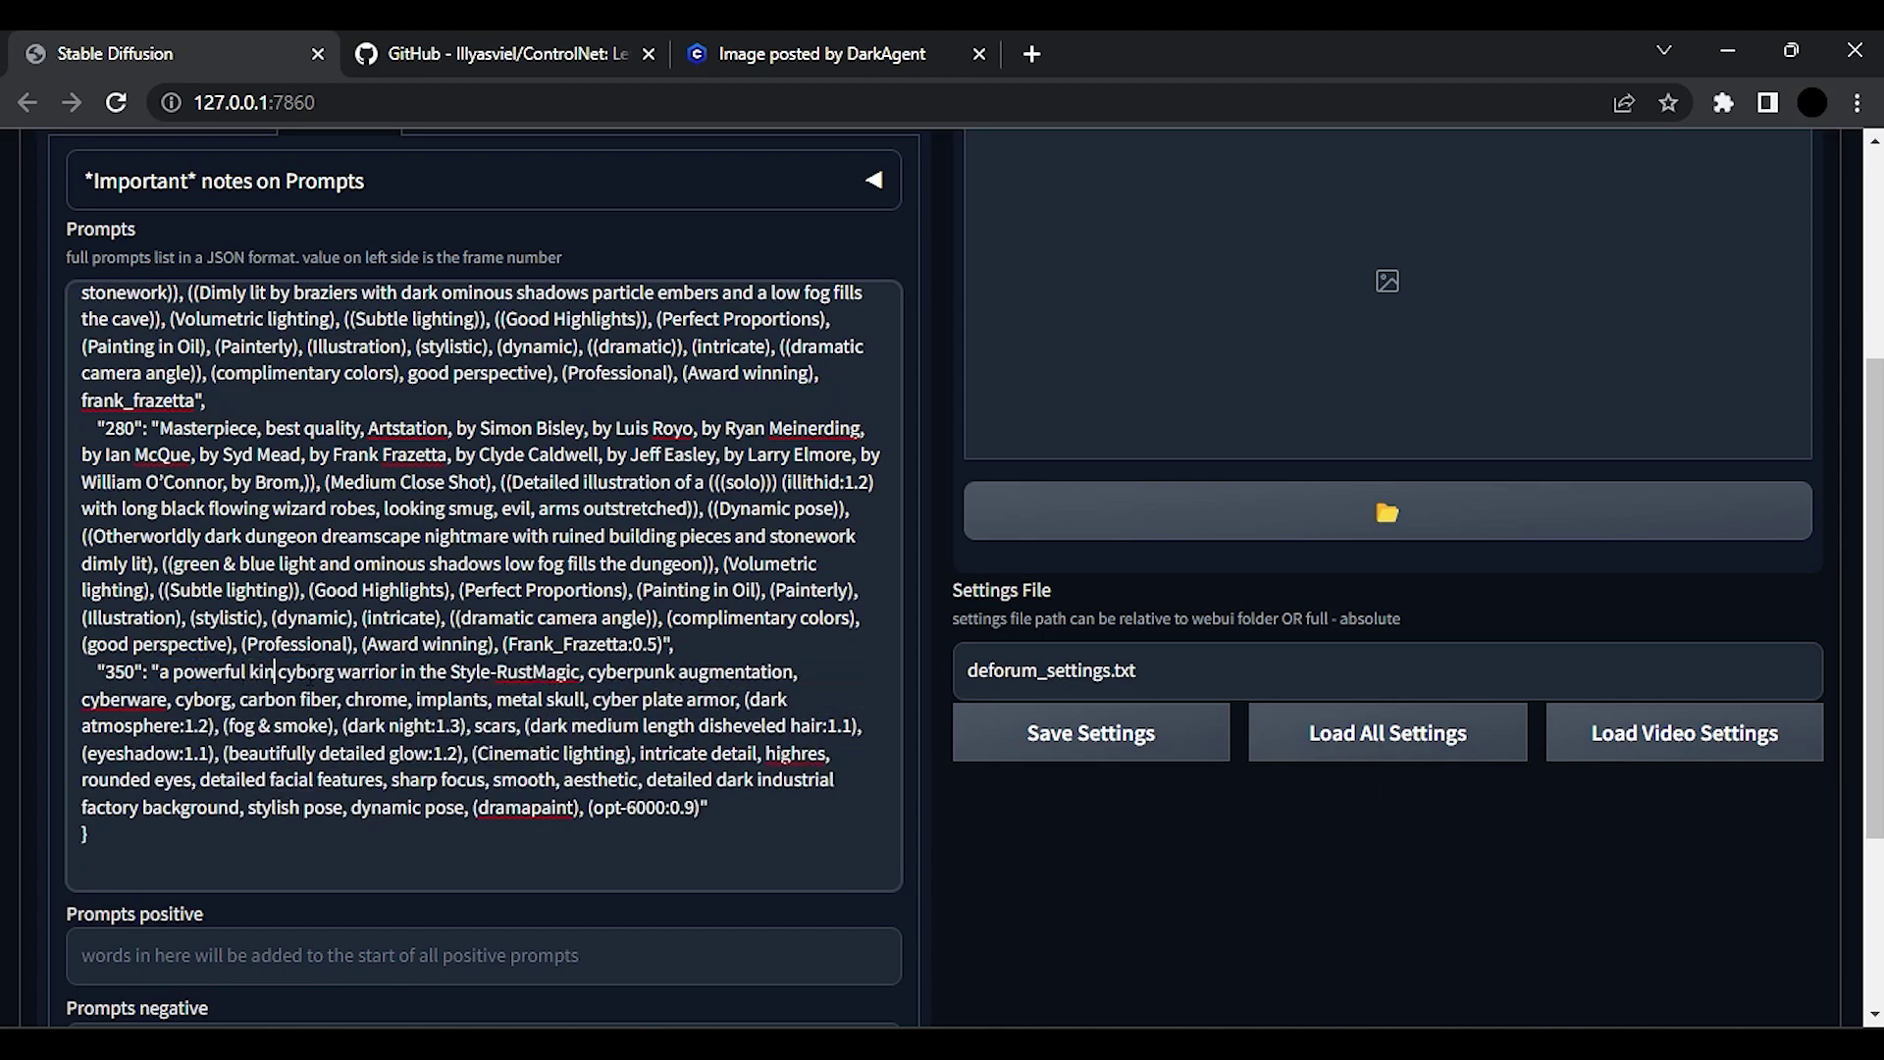
pyautogui.write('ler')
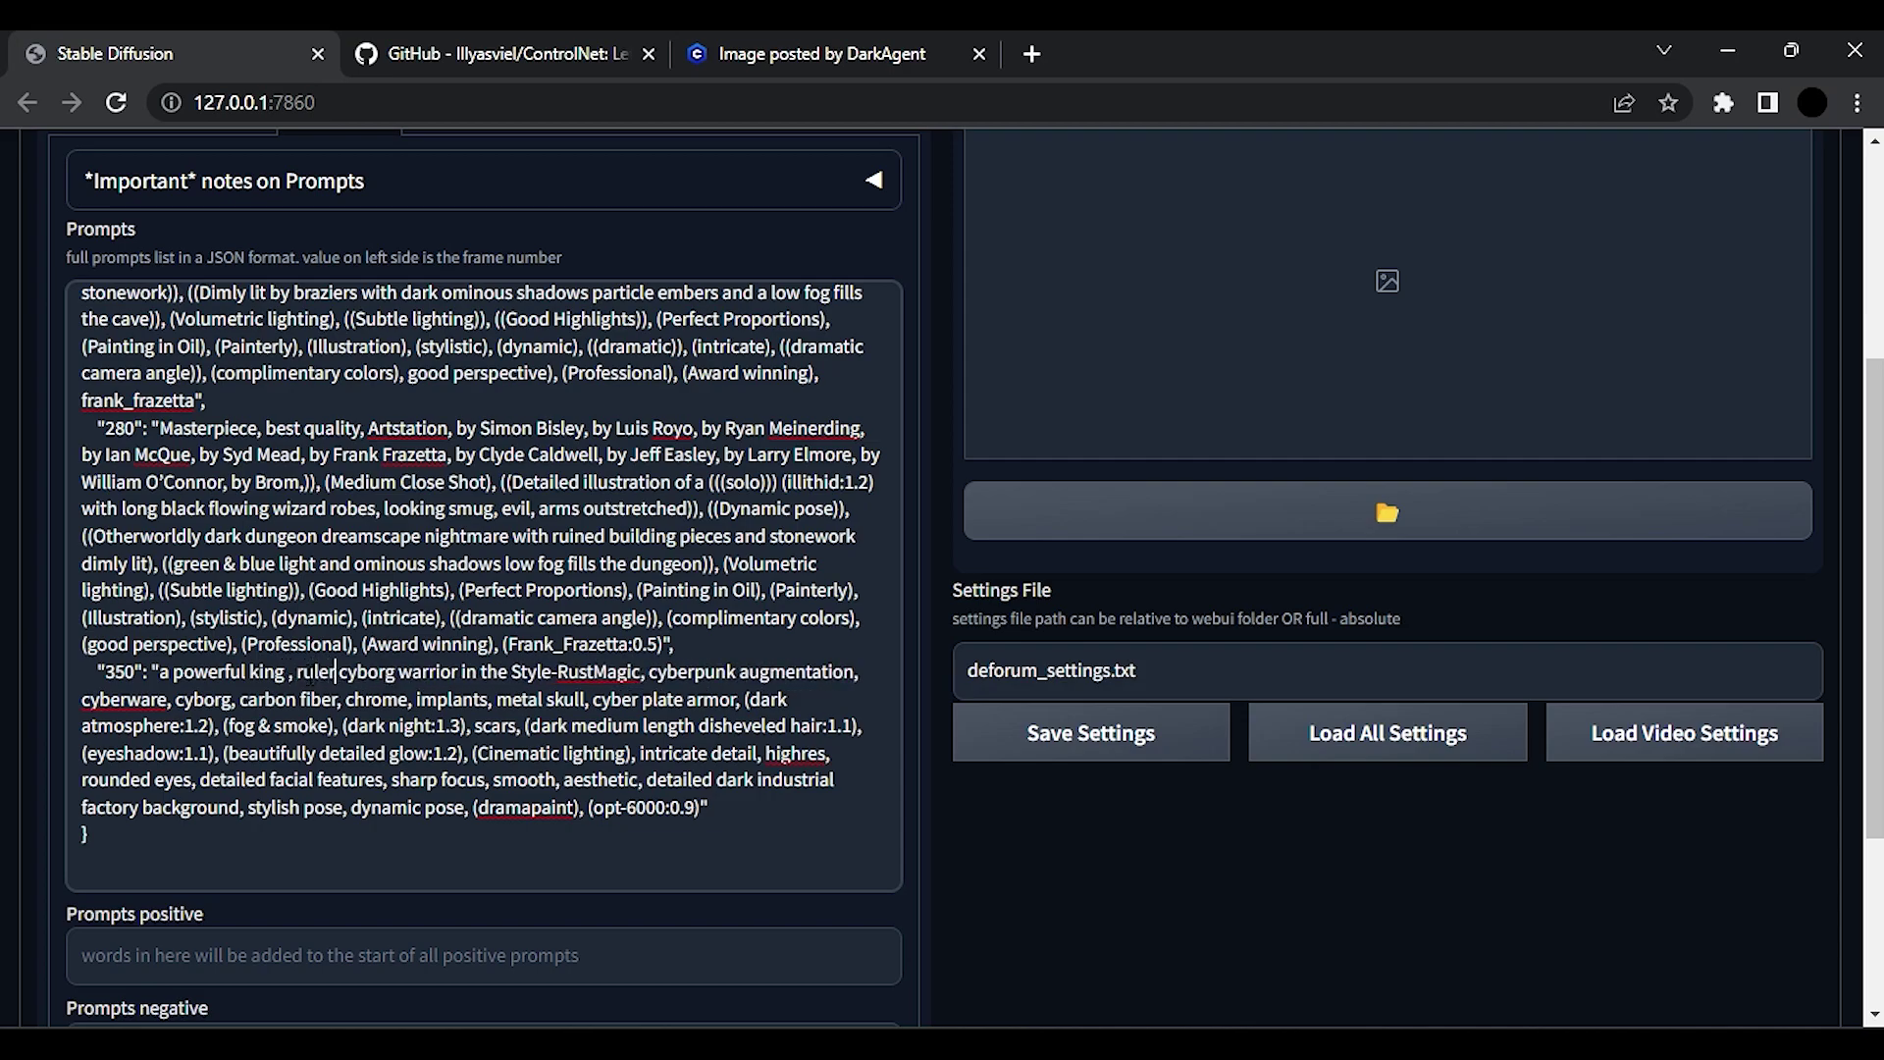
pyautogui.write(',')
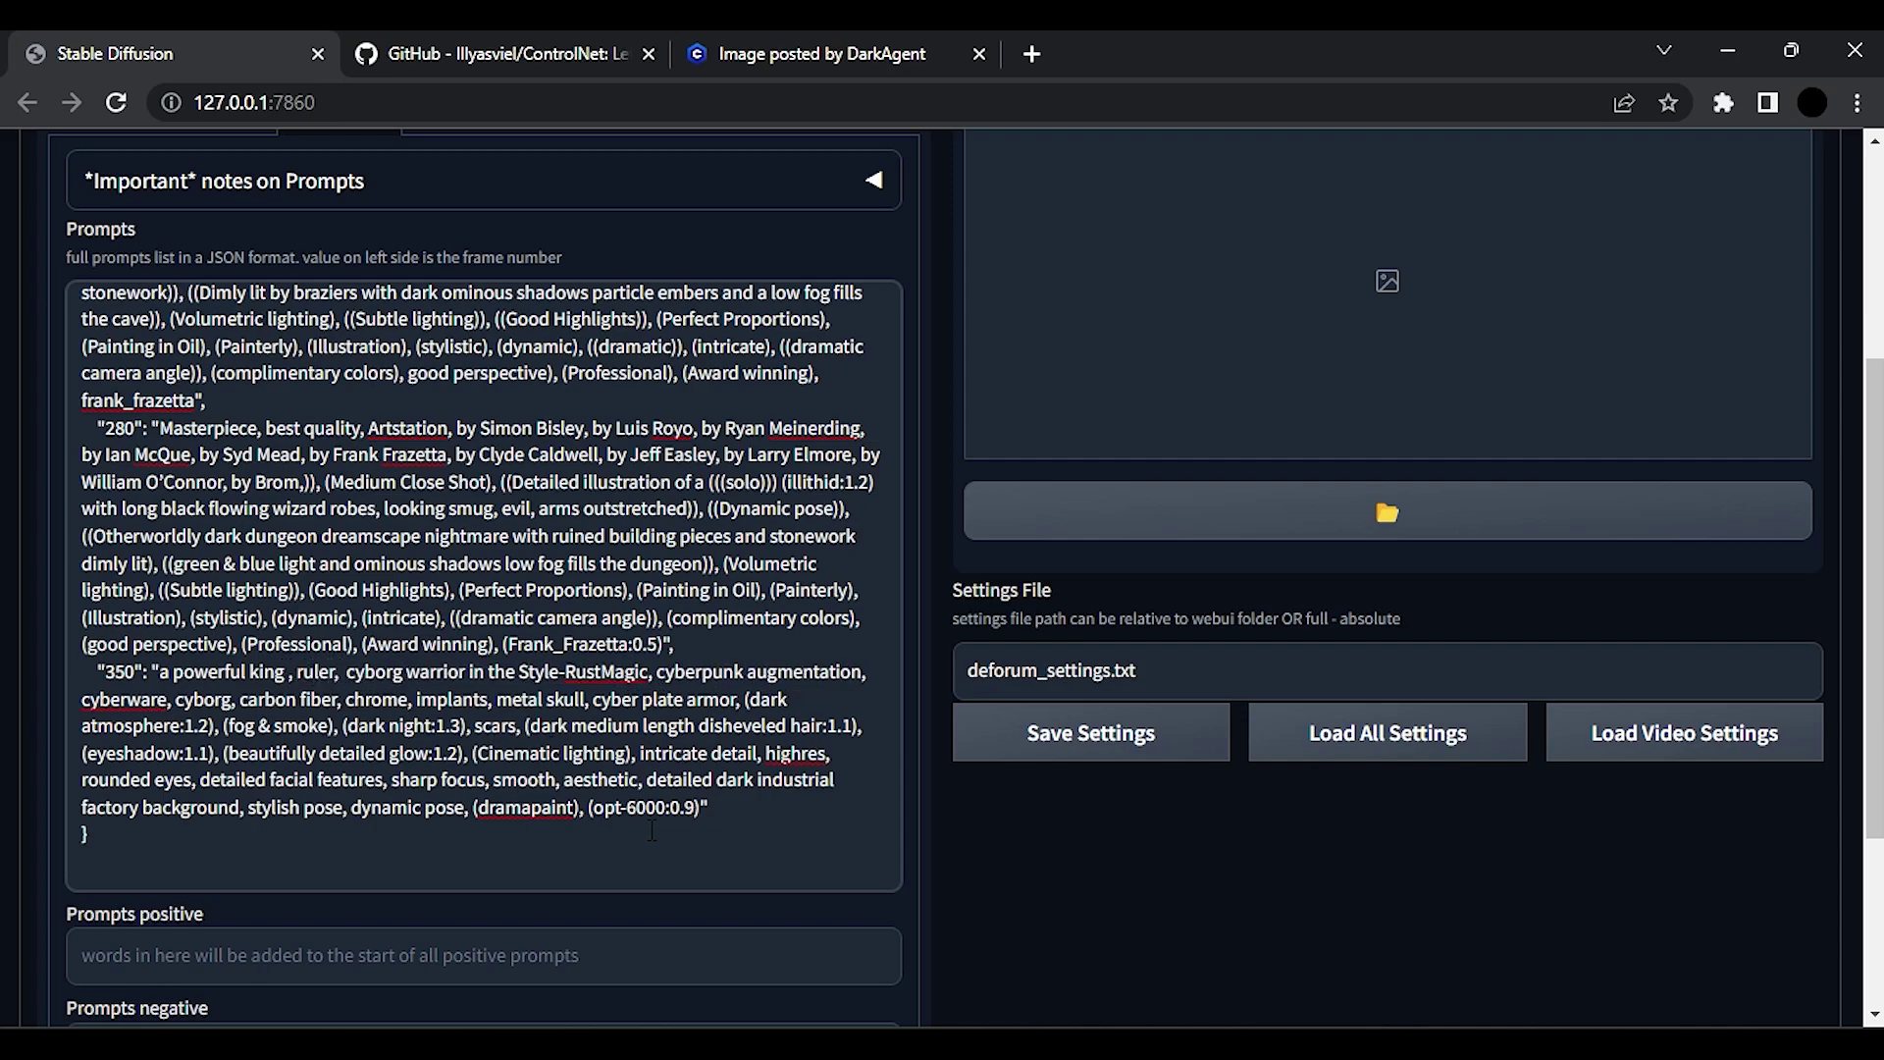
# Select the cyborg image's negative prompt on Civitai.
pyautogui.scroll(1, 1264, 950)
pyautogui.scroll(-4, 1256, 970)
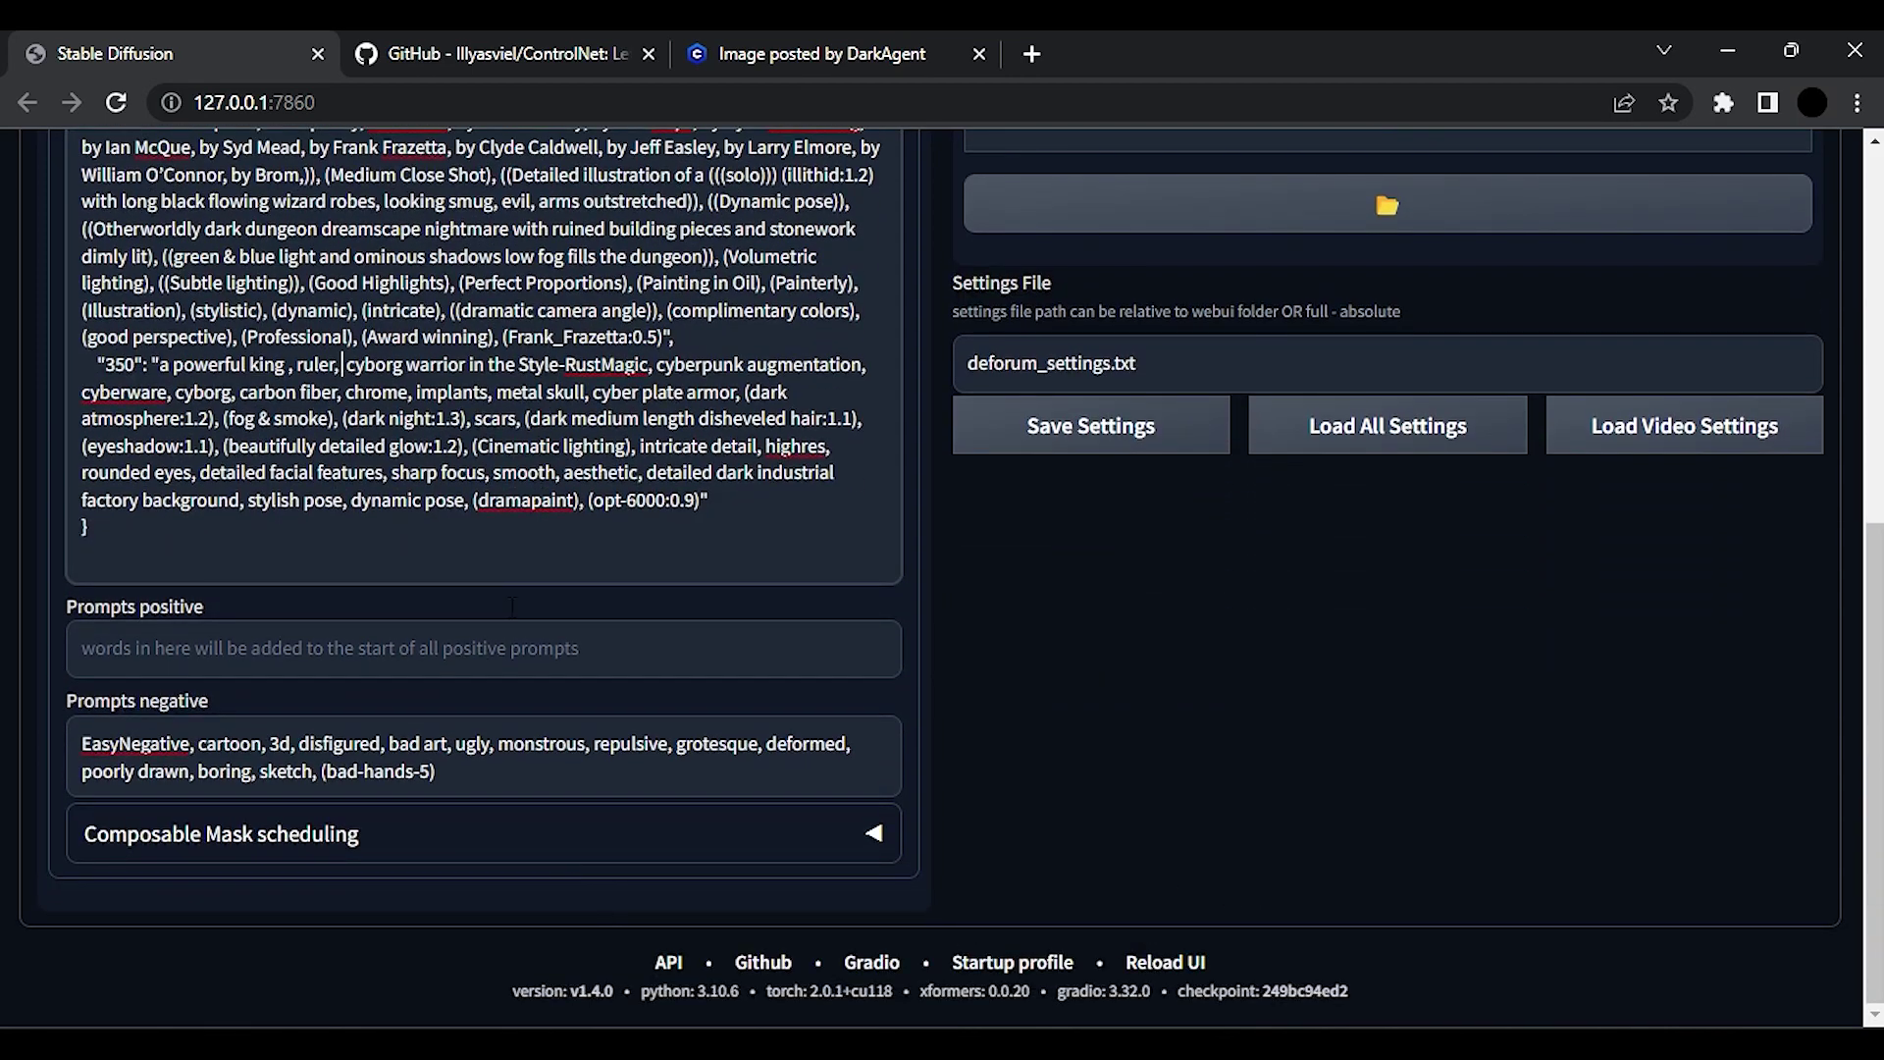
pyautogui.click(716, 53)
pyautogui.moveTo(1374, 617); pyautogui.dragTo(1735, 791)
# Append the copied cyborg negatives to Deforum's negative prompt, then show the Init settings.
pyautogui.hotkey('ctrl', 'c')
pyautogui.click(115, 53)
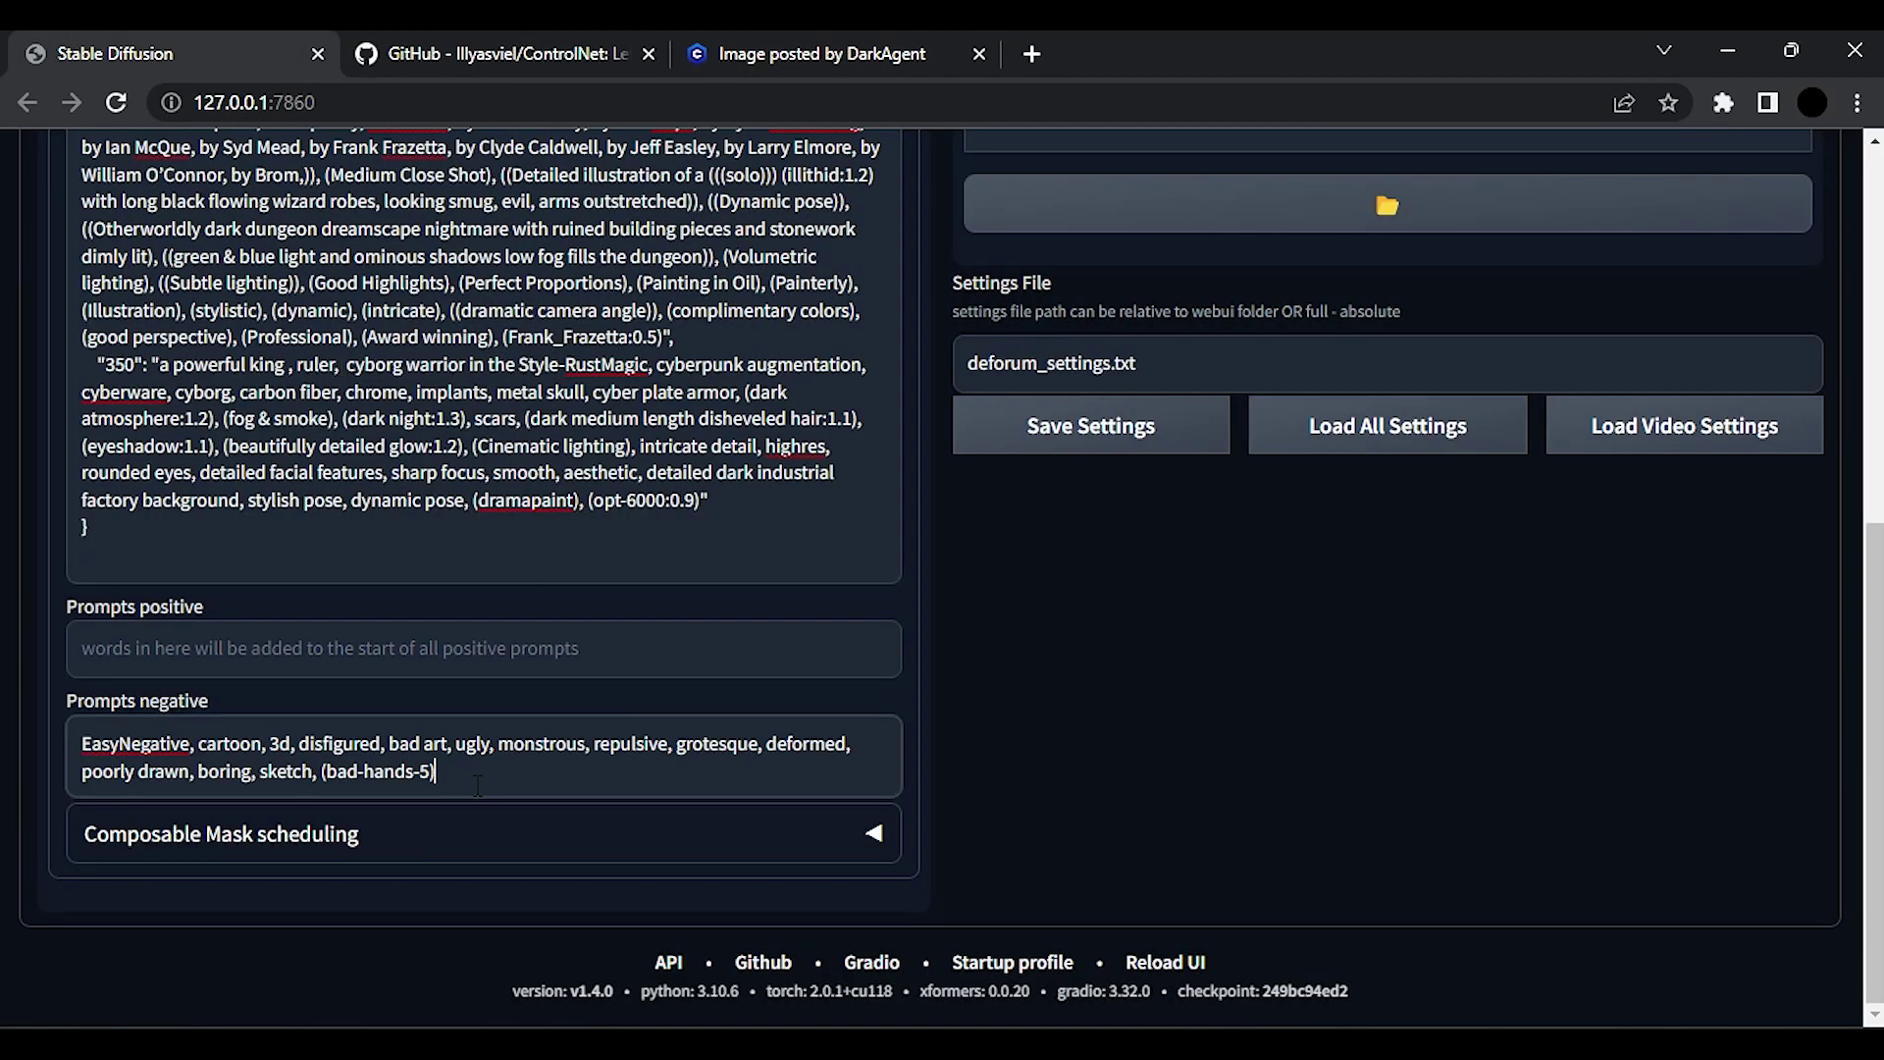
pyautogui.click(437, 771)
pyautogui.hotkey('ctrl', 'v')
pyautogui.scroll(5, 447, 307)
pyautogui.click(441, 285)
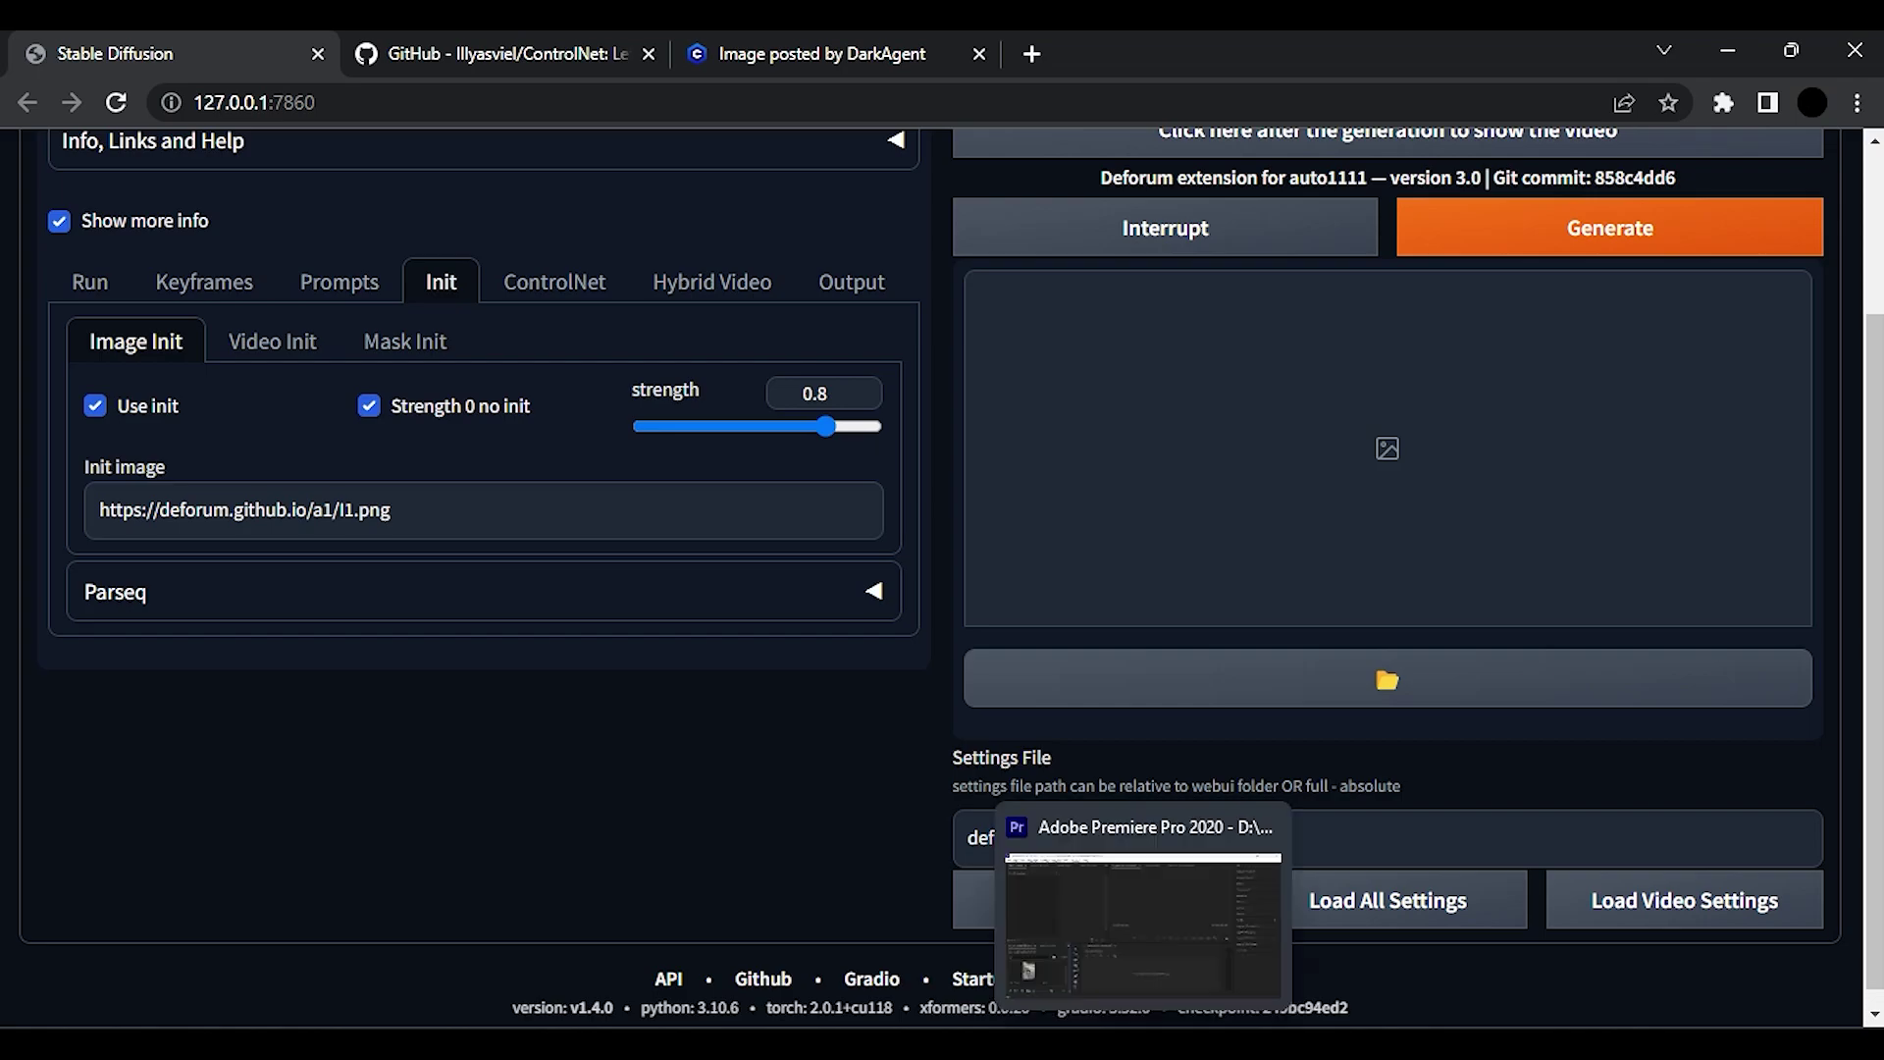
# Build a sequence from test.mp4 and move the playhead to its last frame, 00:00:04:01.
pyautogui.click(1138, 942)
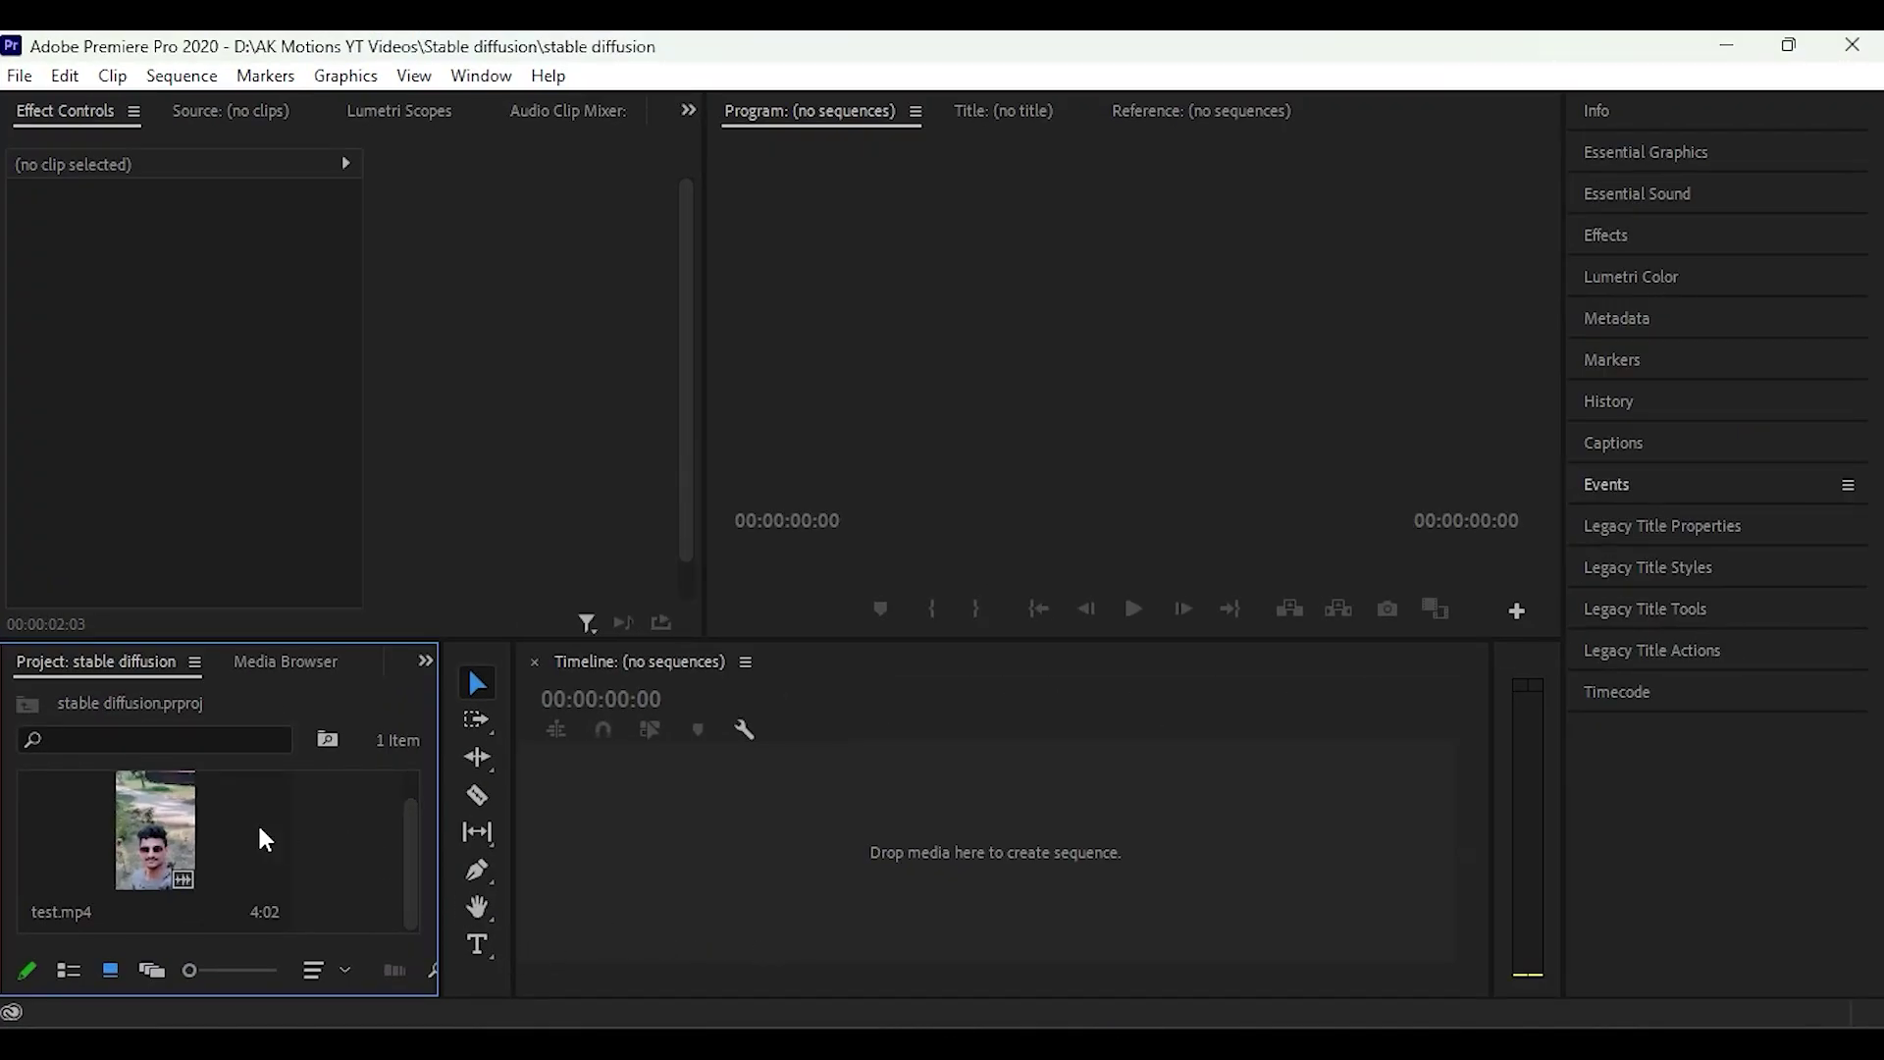
pyautogui.moveTo(265, 839); pyautogui.dragTo(834, 849)
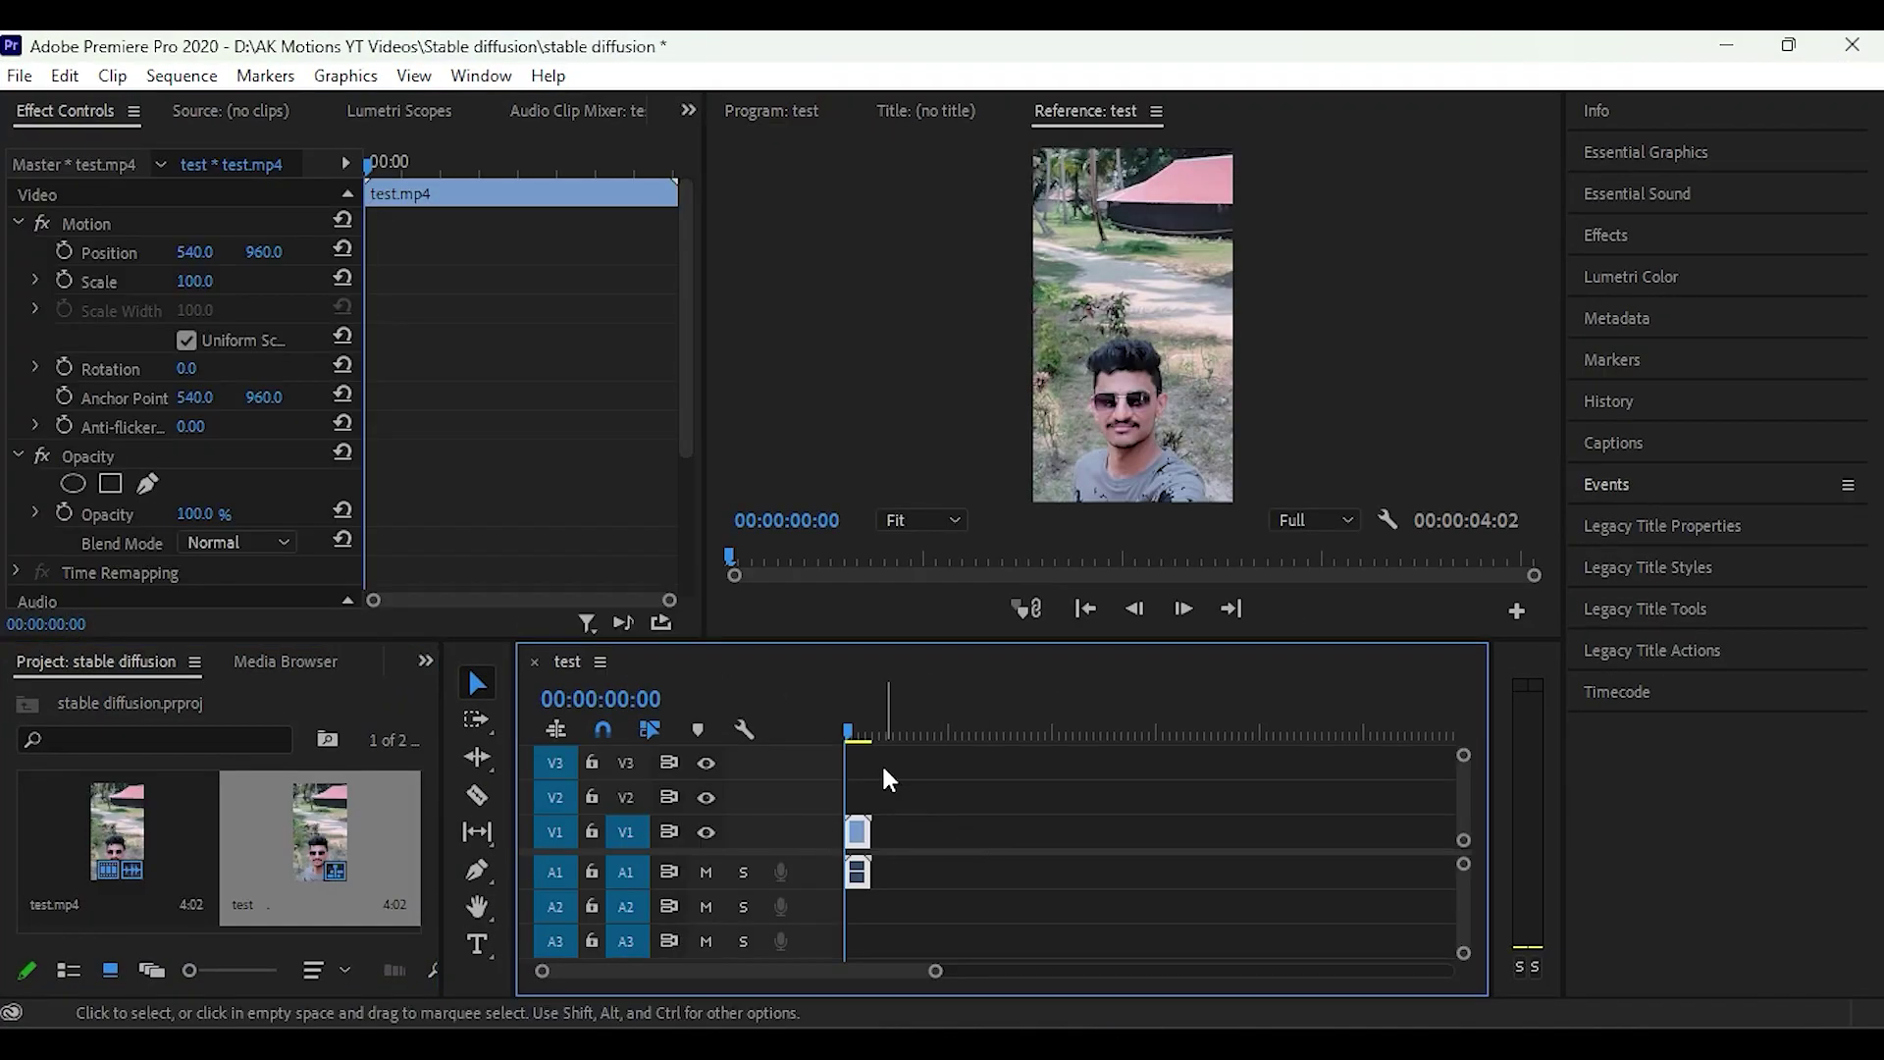
pyautogui.moveTo(935, 972); pyautogui.dragTo(692, 971)
pyautogui.click(862, 738)
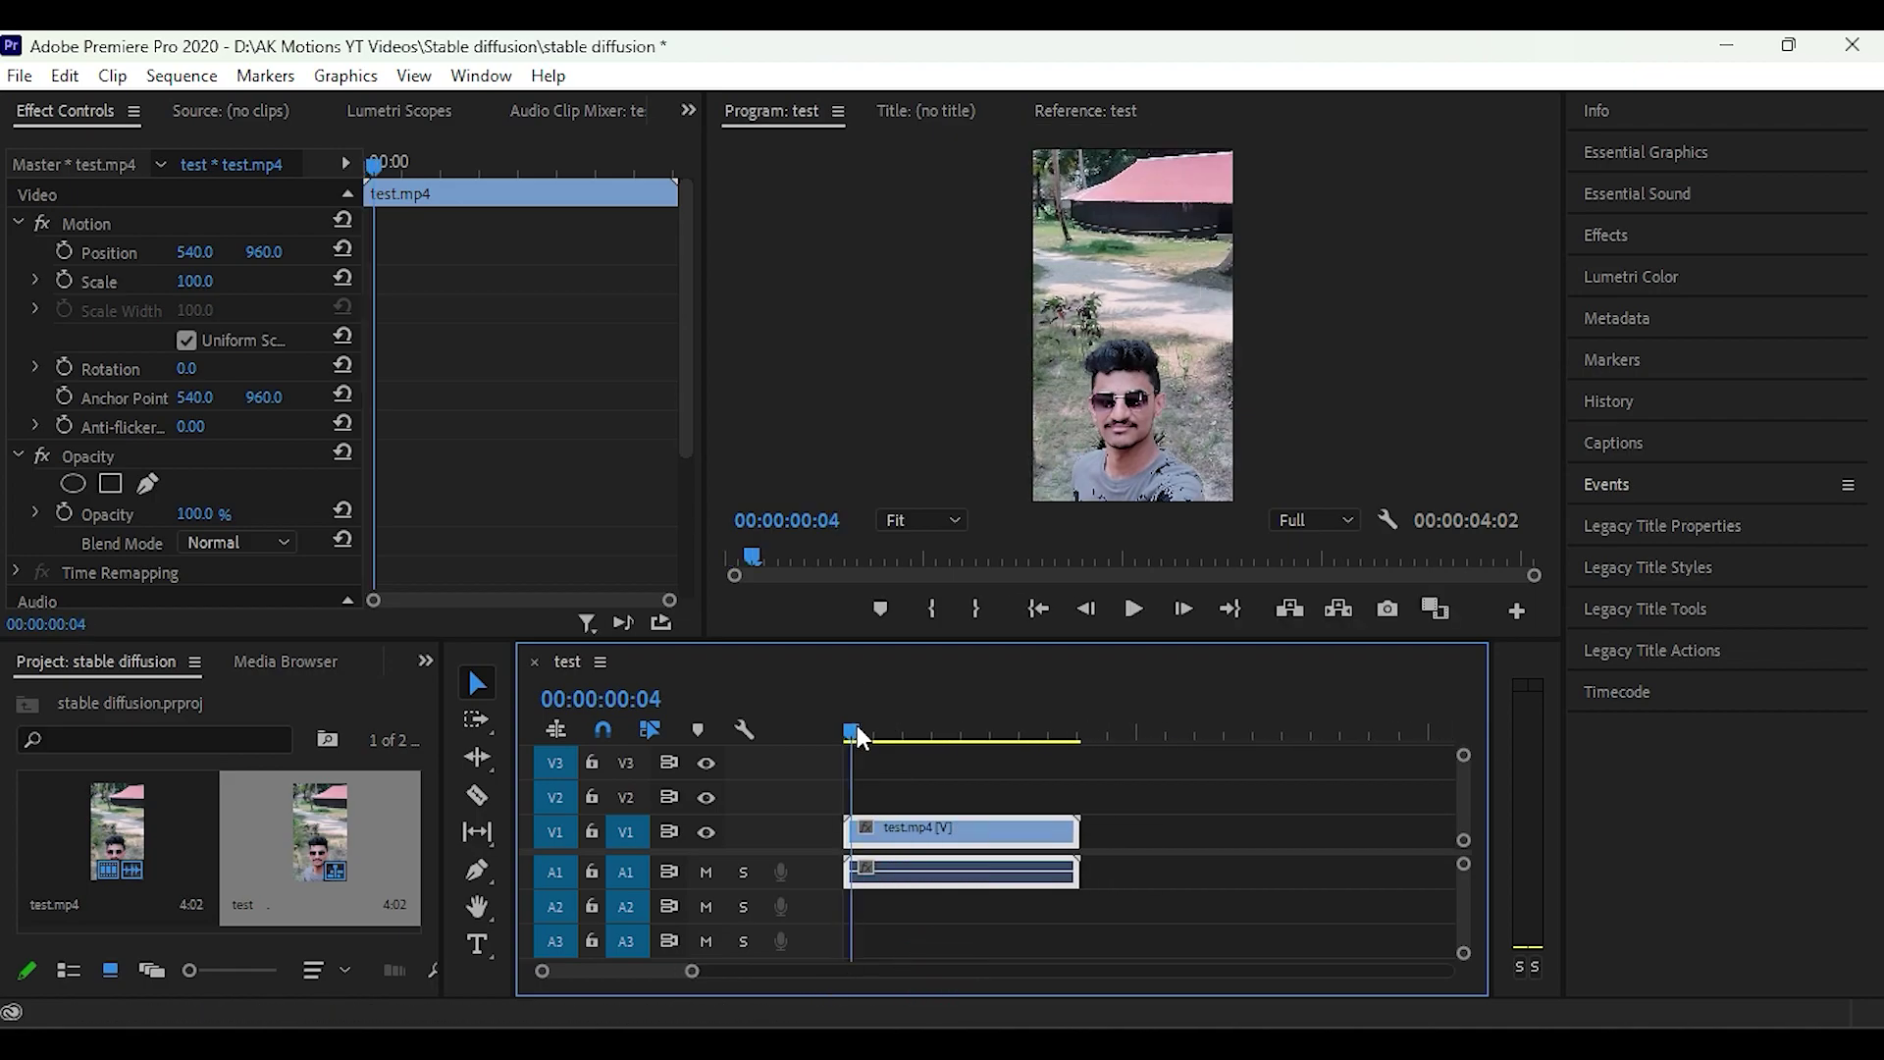
pyautogui.moveTo(861, 738); pyautogui.dragTo(1071, 736)
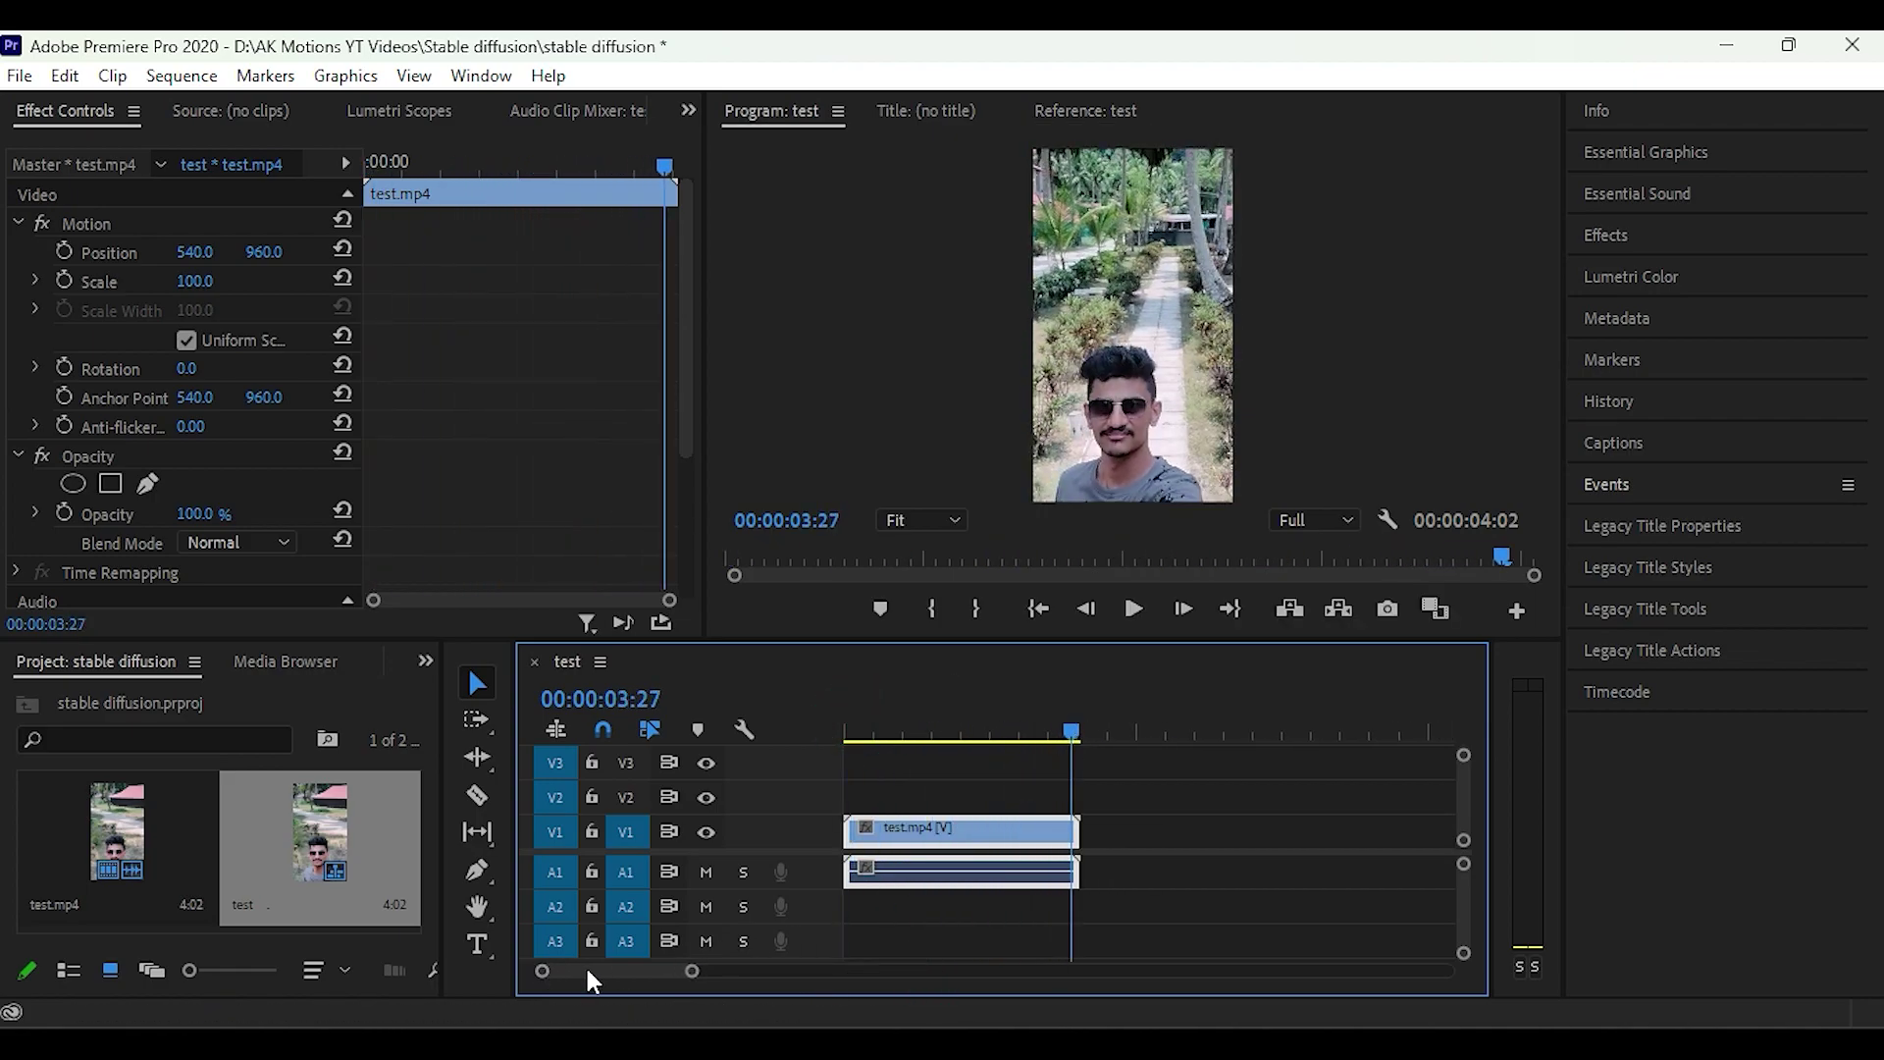
pyautogui.moveTo(541, 972); pyautogui.dragTo(593, 976)
pyautogui.moveTo(1237, 731); pyautogui.dragTo(1316, 740)
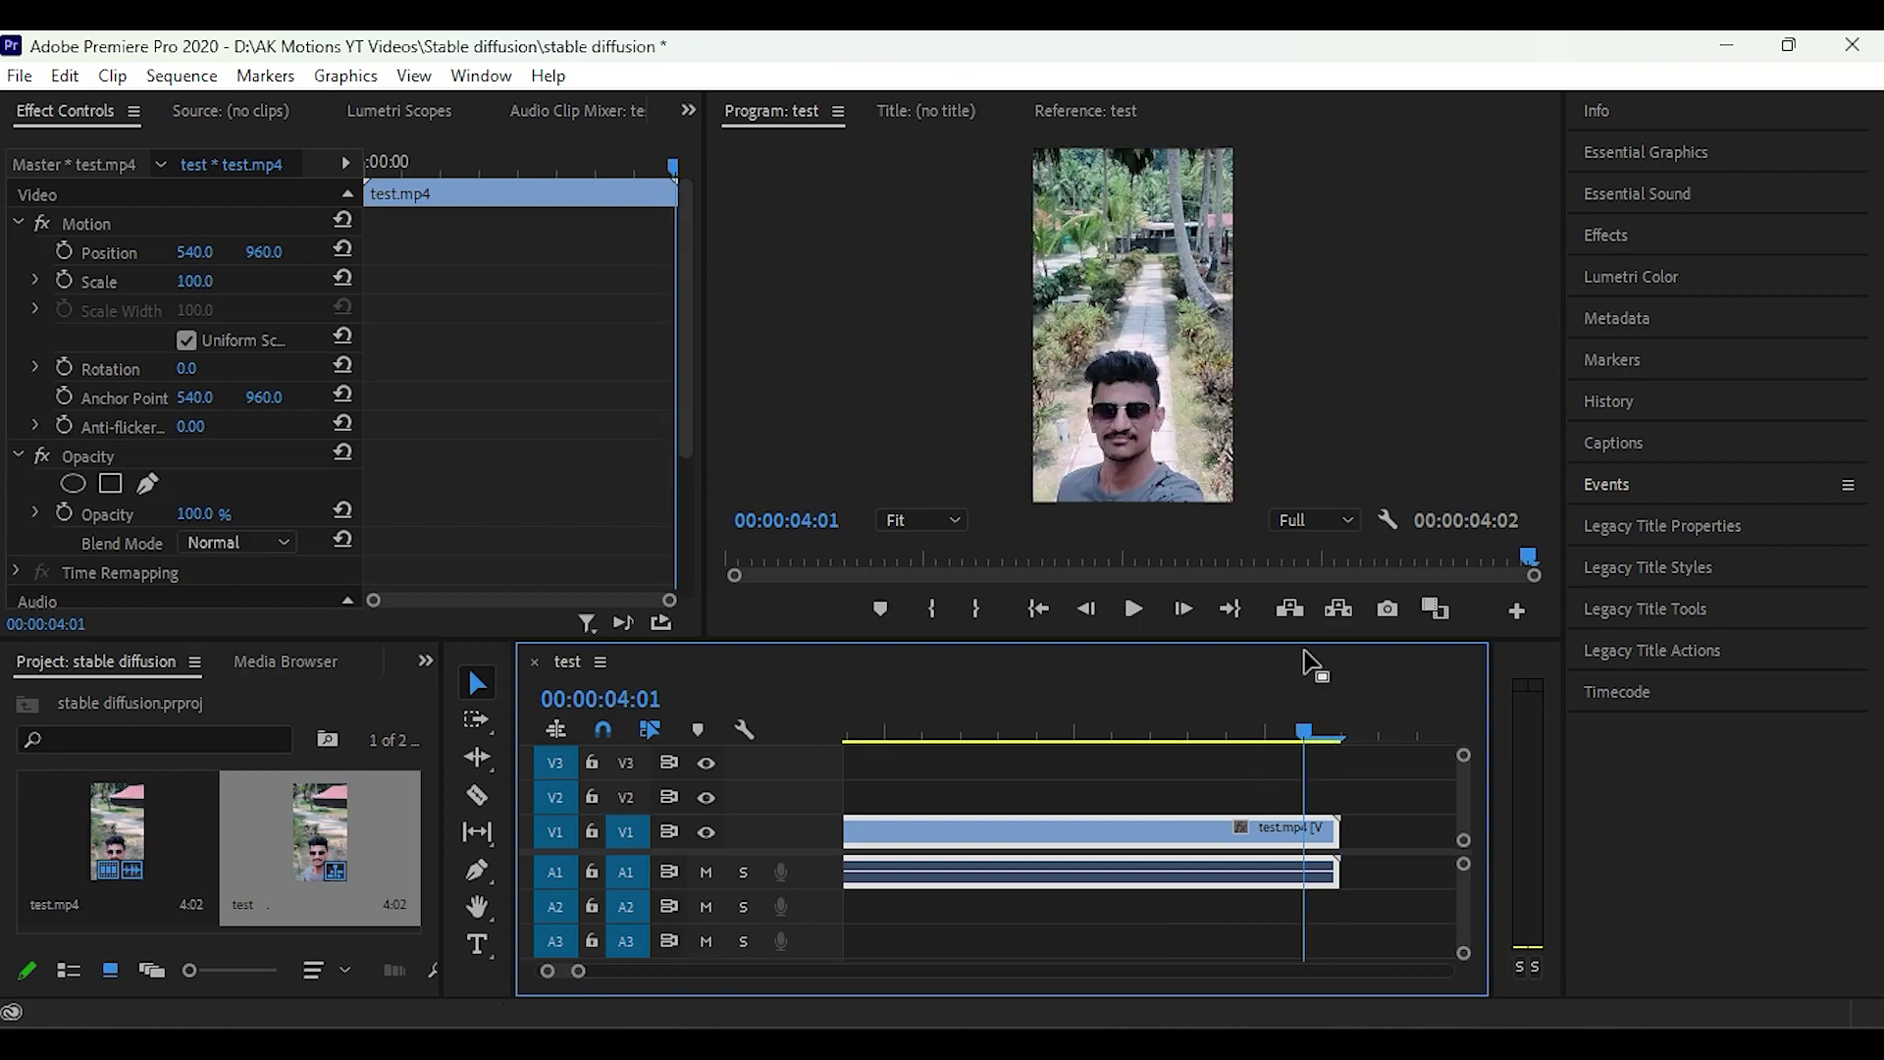
# Export that frame as the JPEG still 'testimage' and copy its file path.
pyautogui.click(1386, 608)
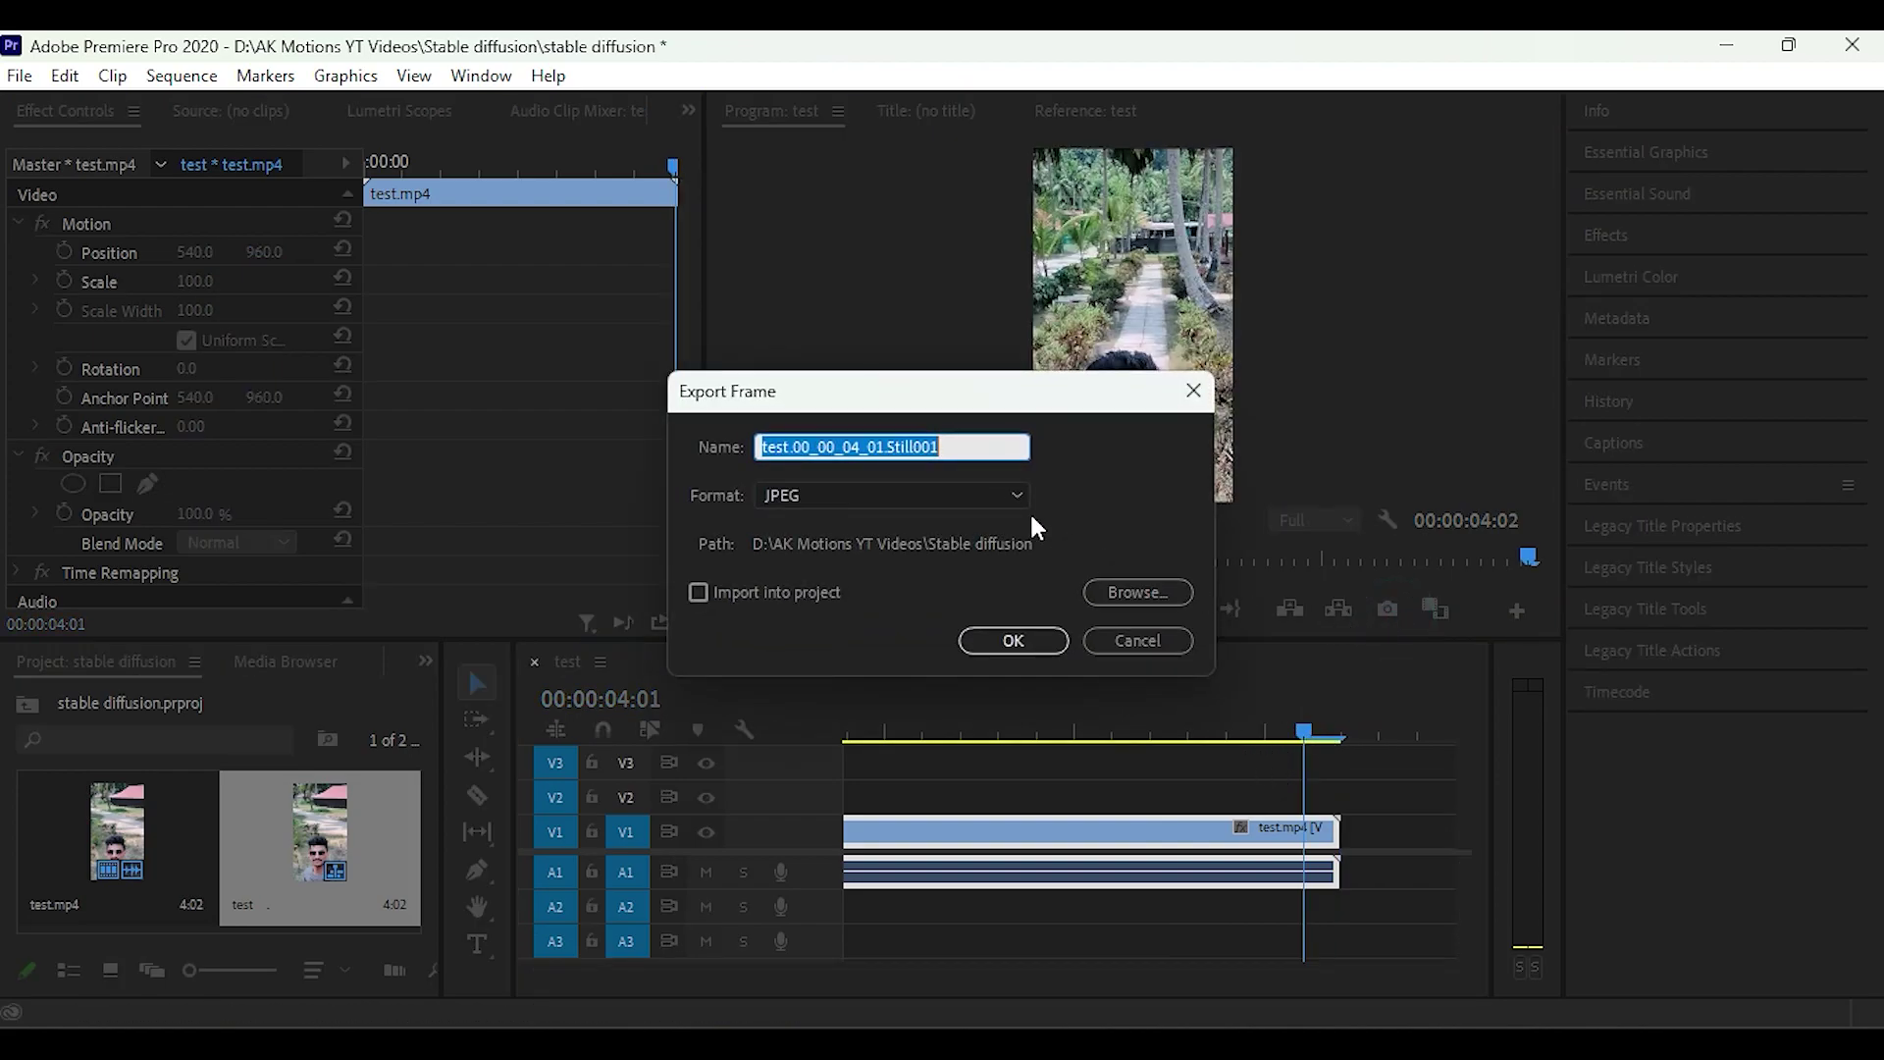
pyautogui.write('test')
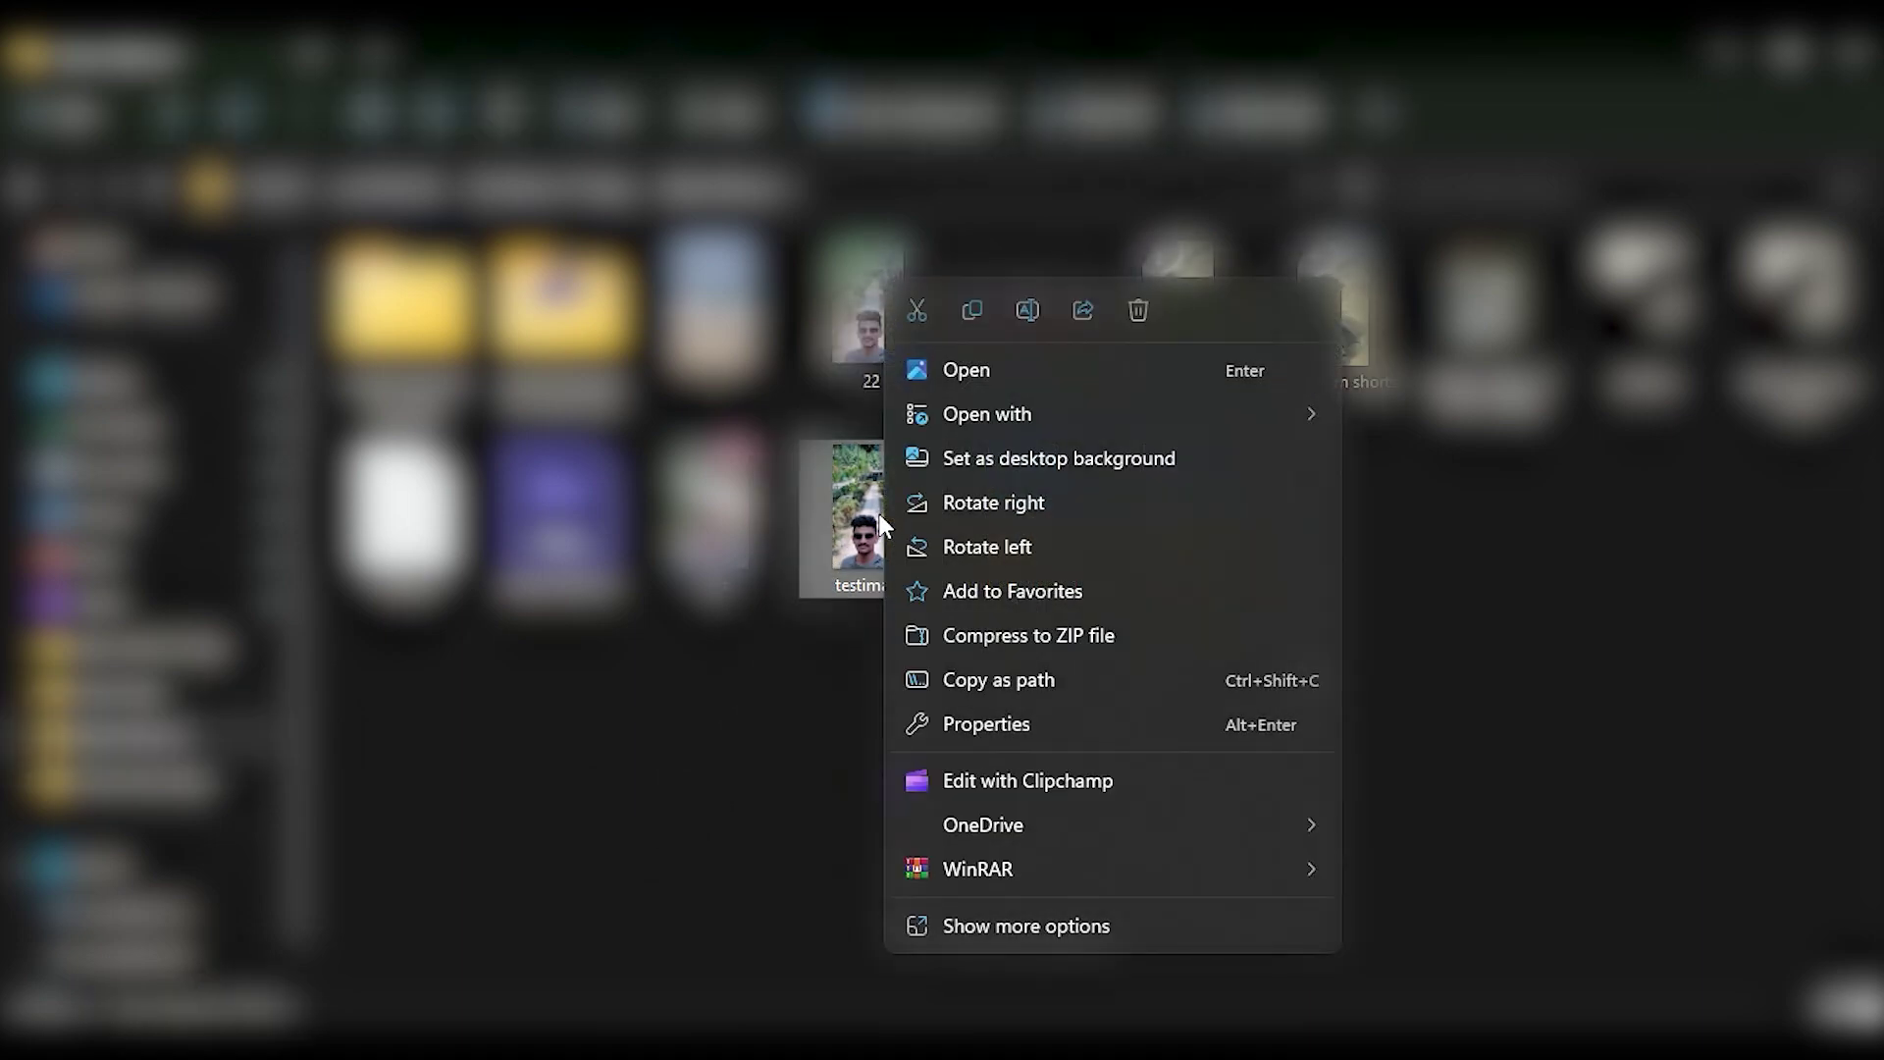
pyautogui.click(972, 681)
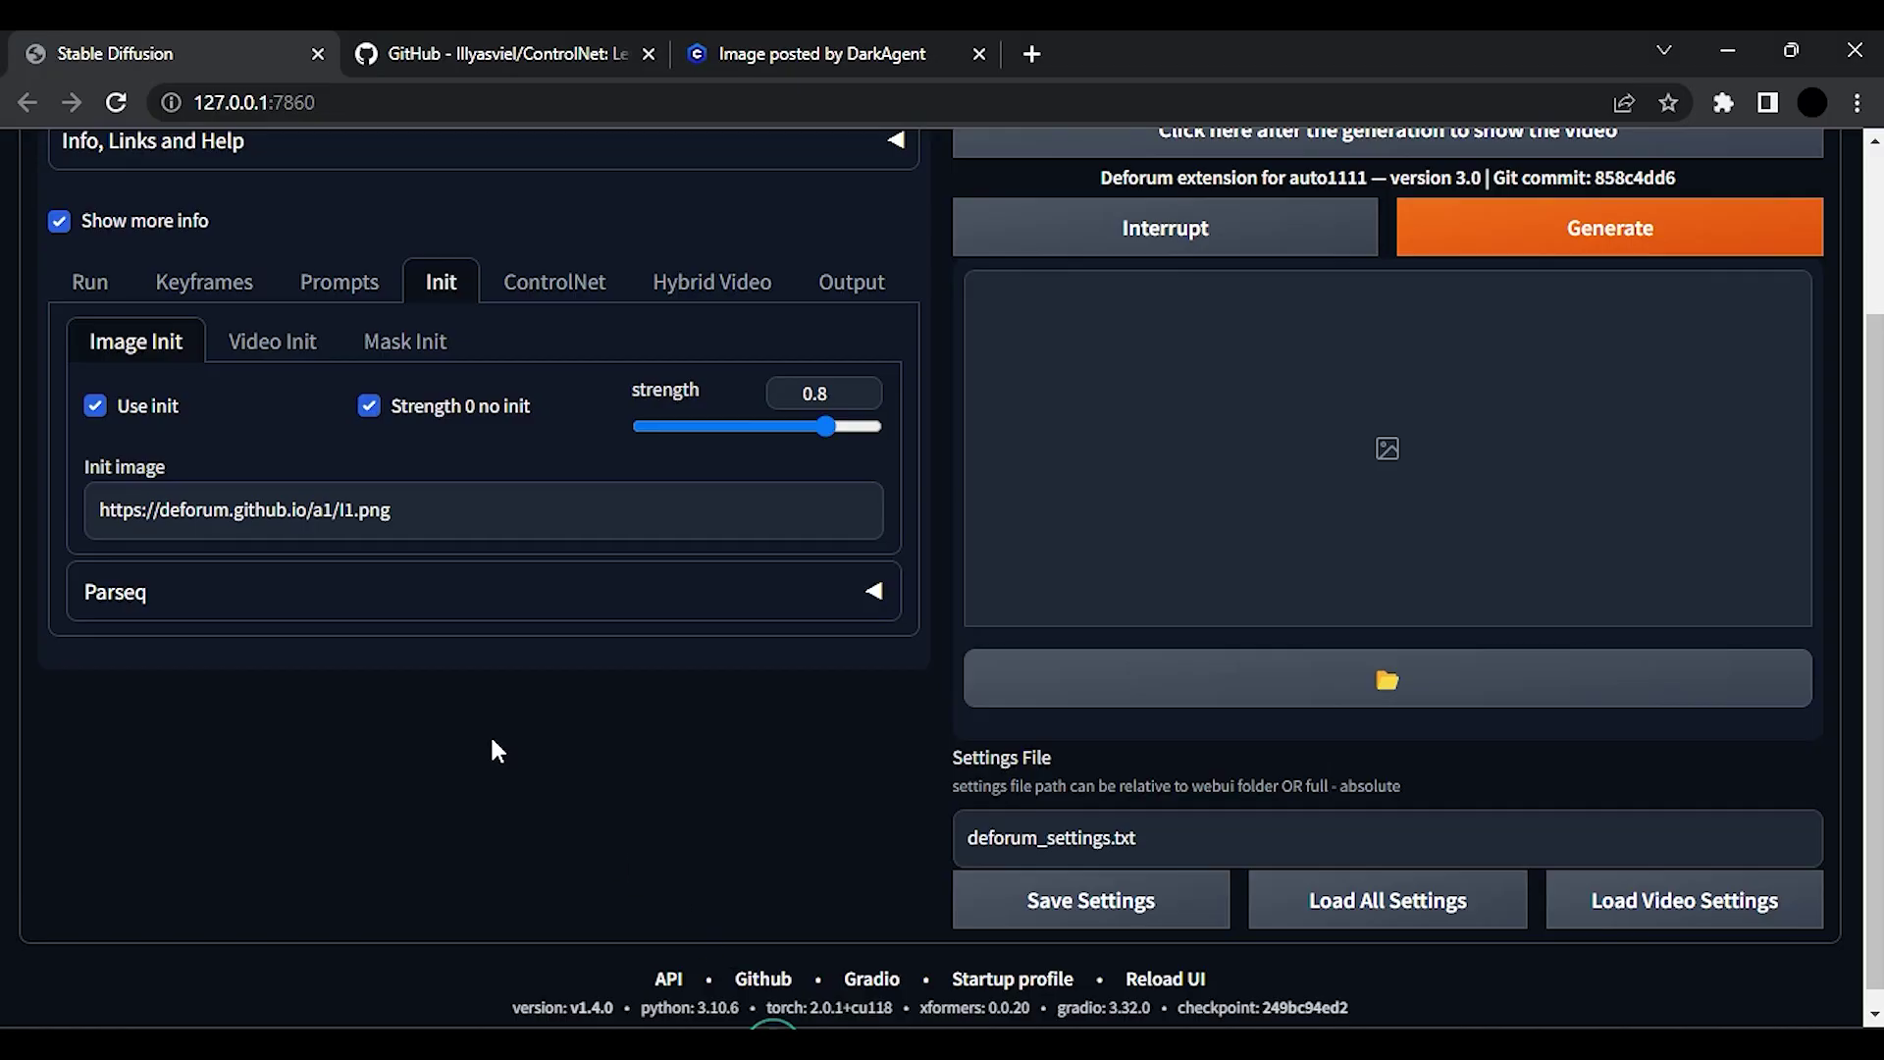
# Replace the init image URL with the testimage.jpg path, deleting the stray leading quote.
pyautogui.moveTo(438, 518); pyautogui.dragTo(35, 534)
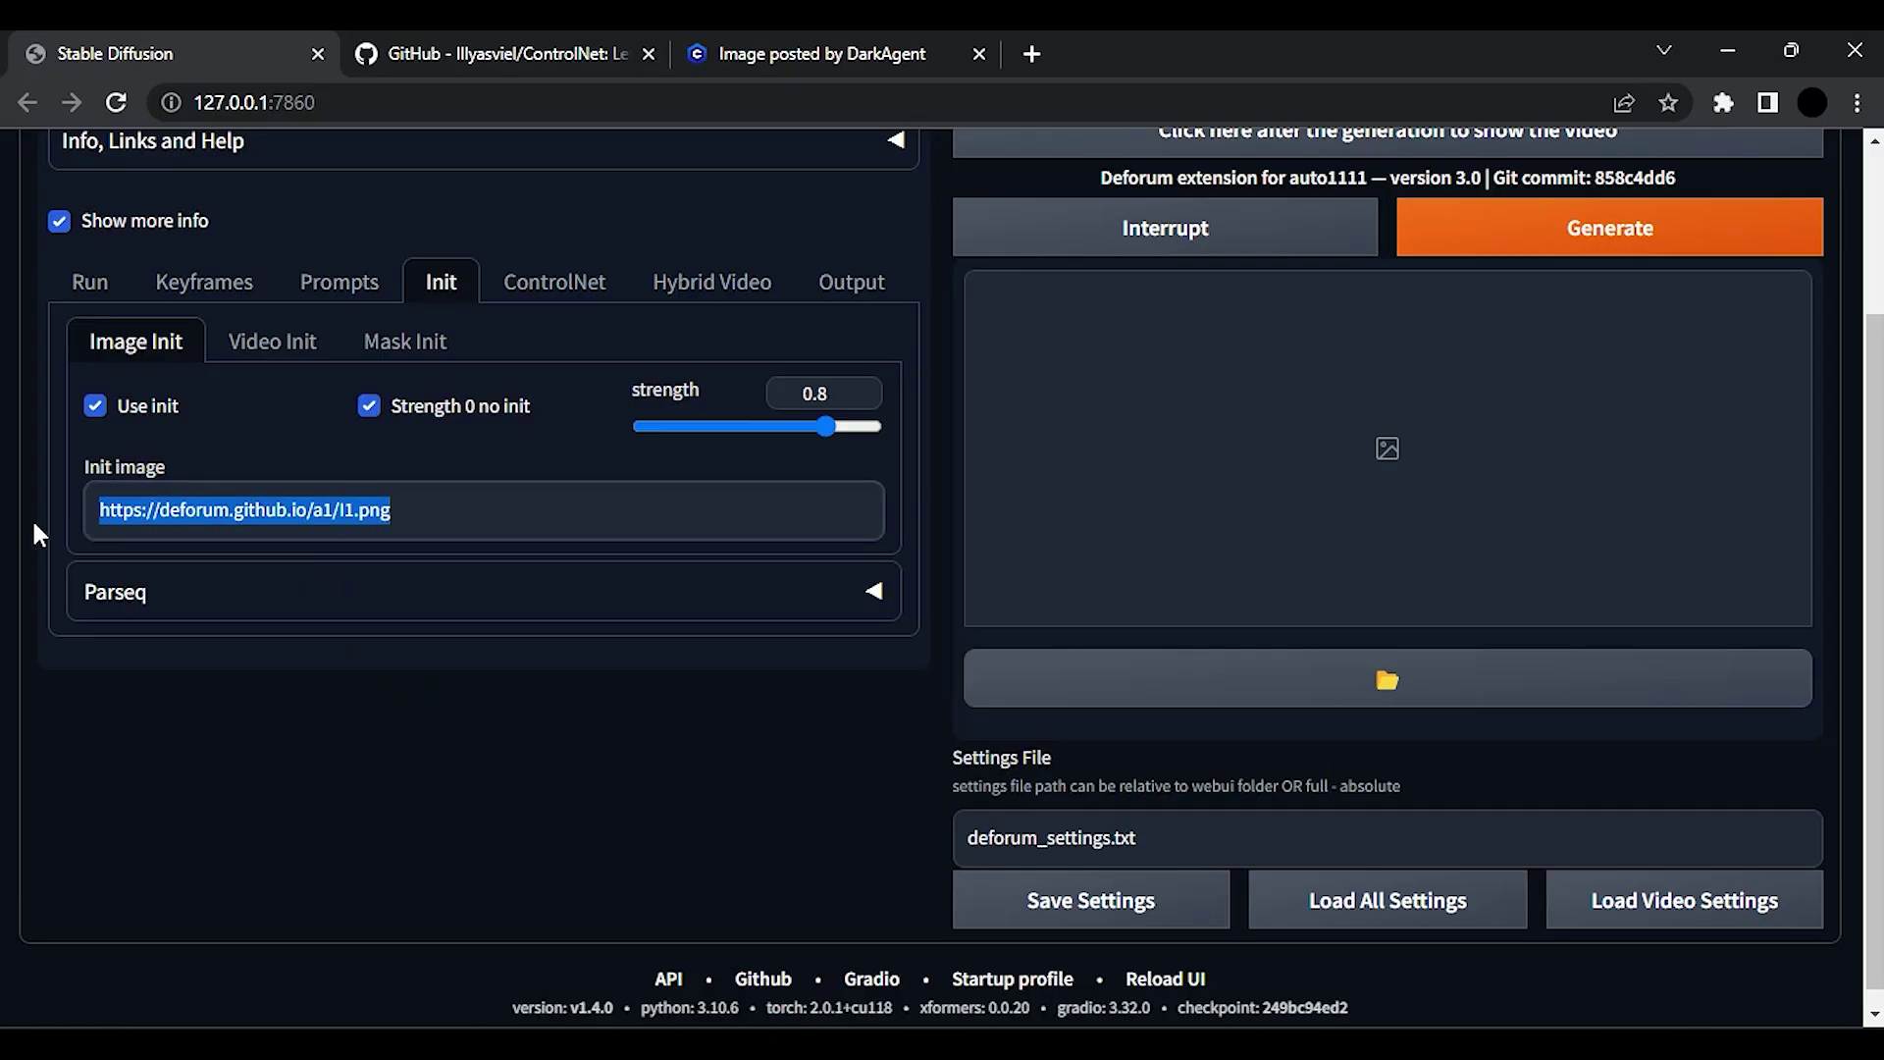
pyautogui.hotkey('ctrl', 'v')
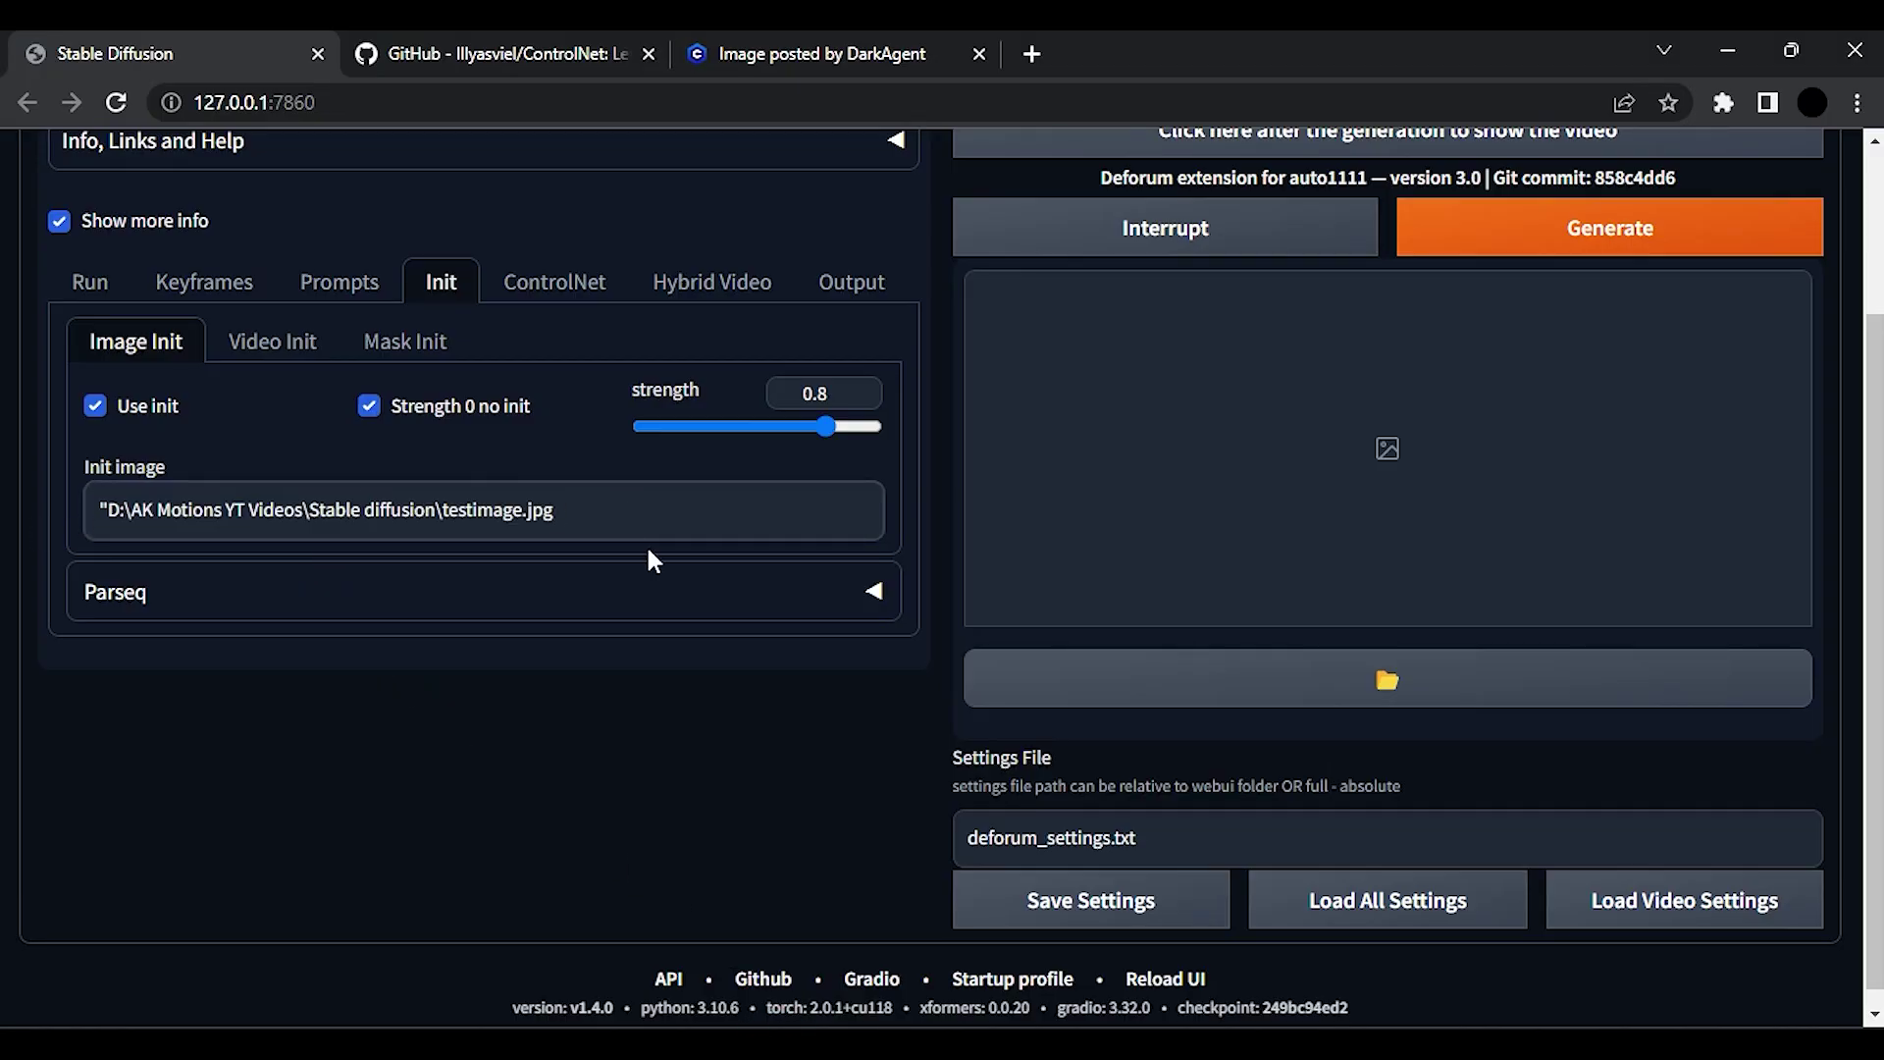
pyautogui.press('BackSpace')
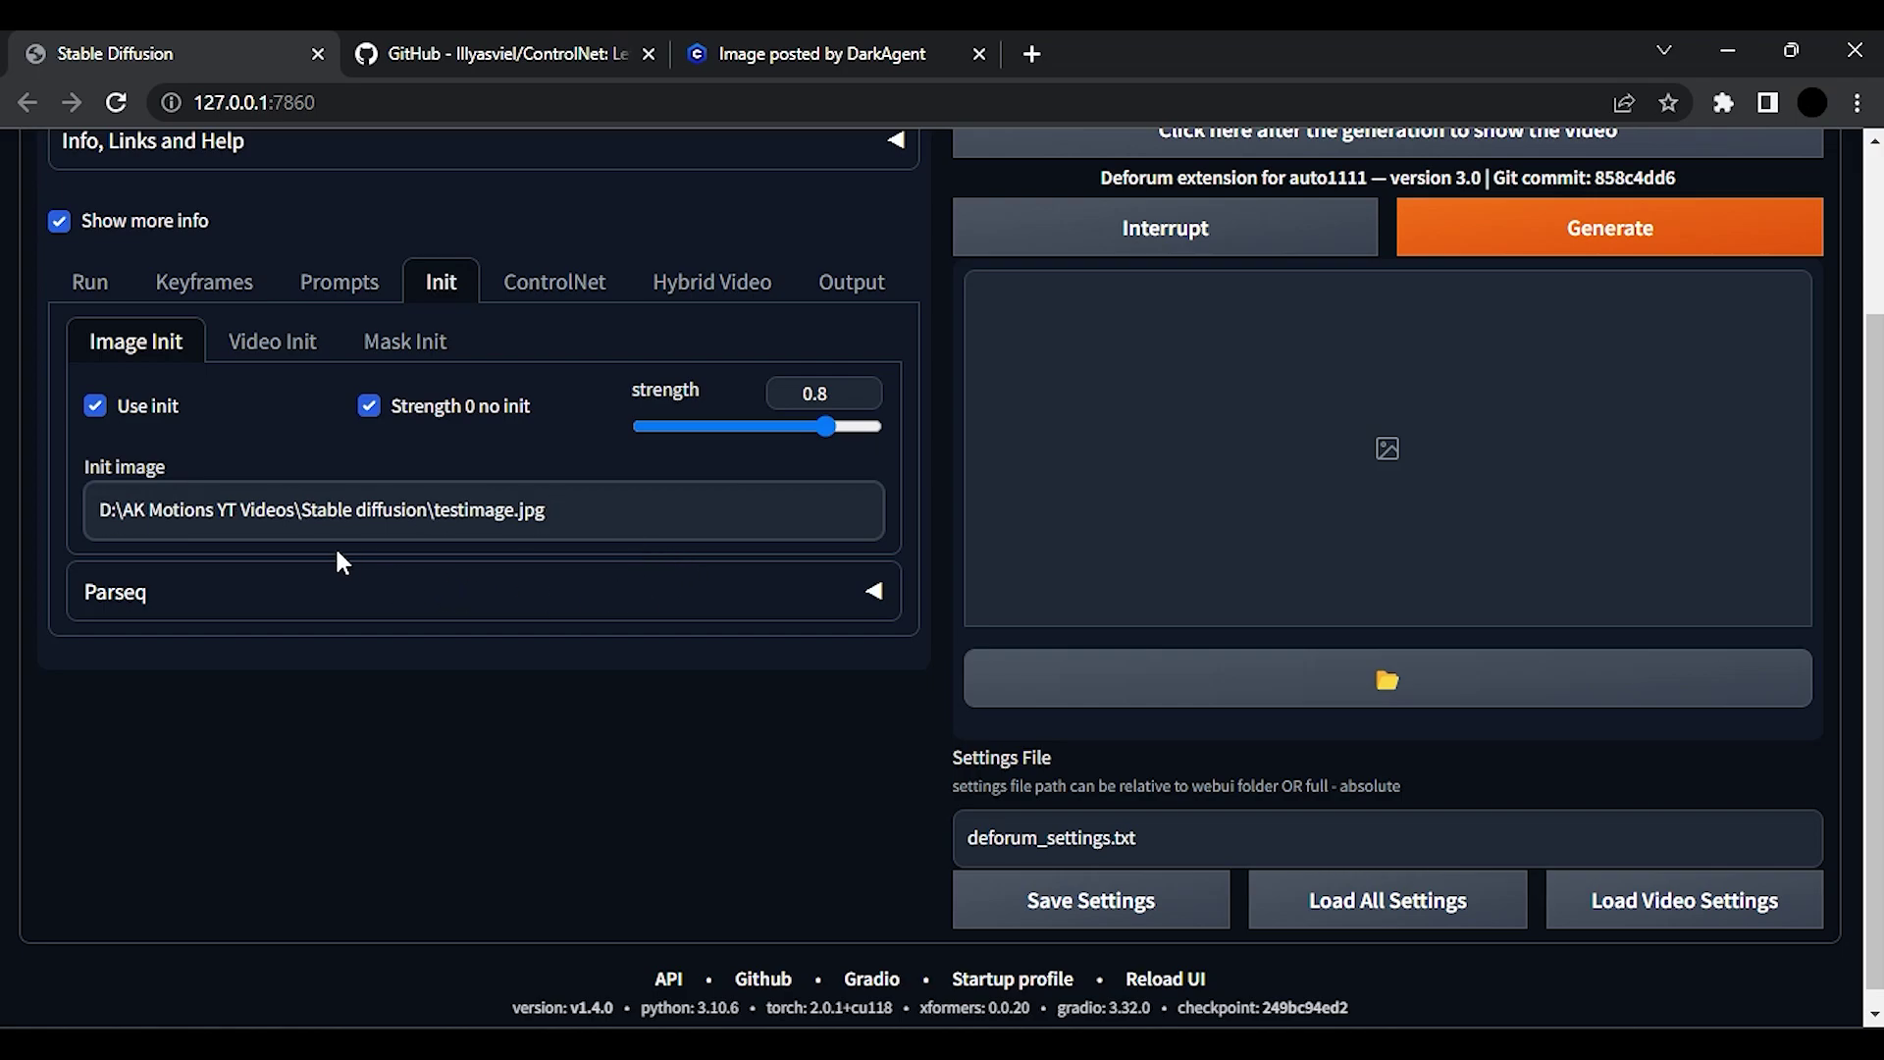
pyautogui.scroll(1, 380, 720)
# Review the Output video settings and start generating the Deforum animation.
pyautogui.click(829, 420)
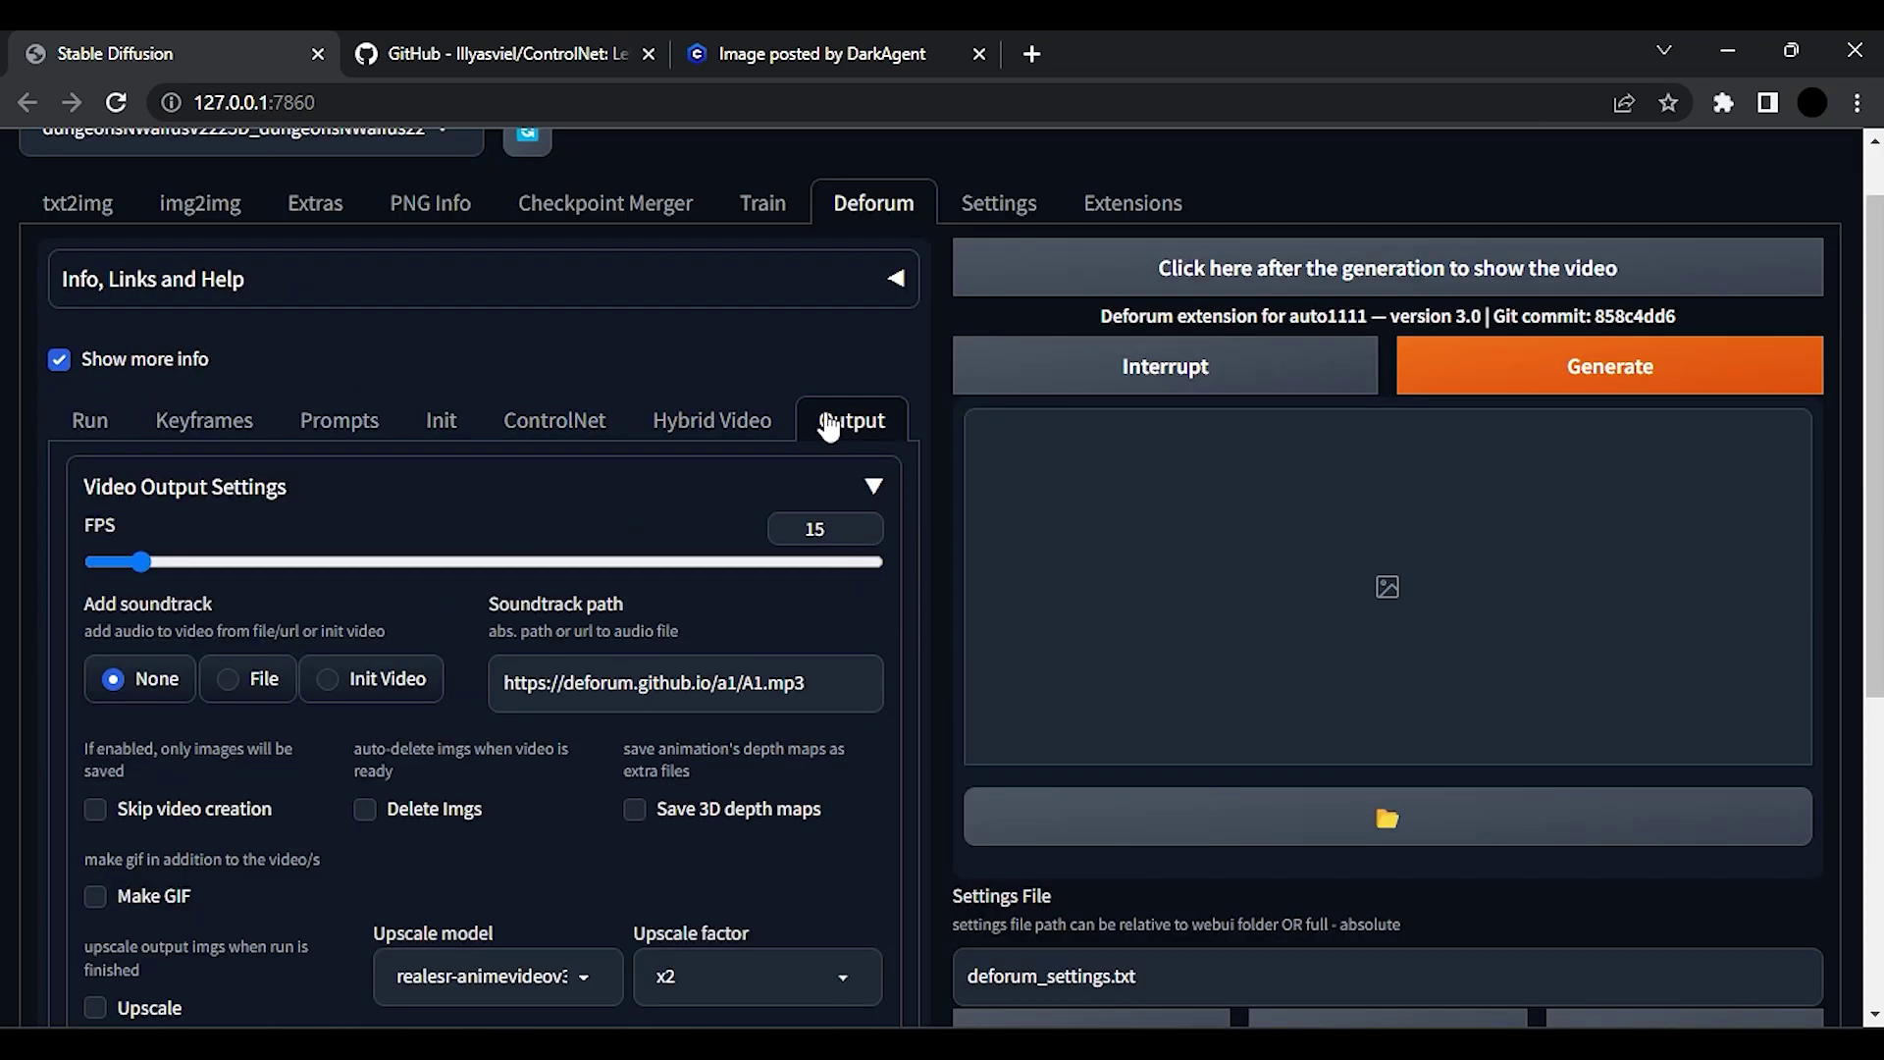
pyautogui.scroll(-2, 639, 499)
pyautogui.scroll(1, 639, 499)
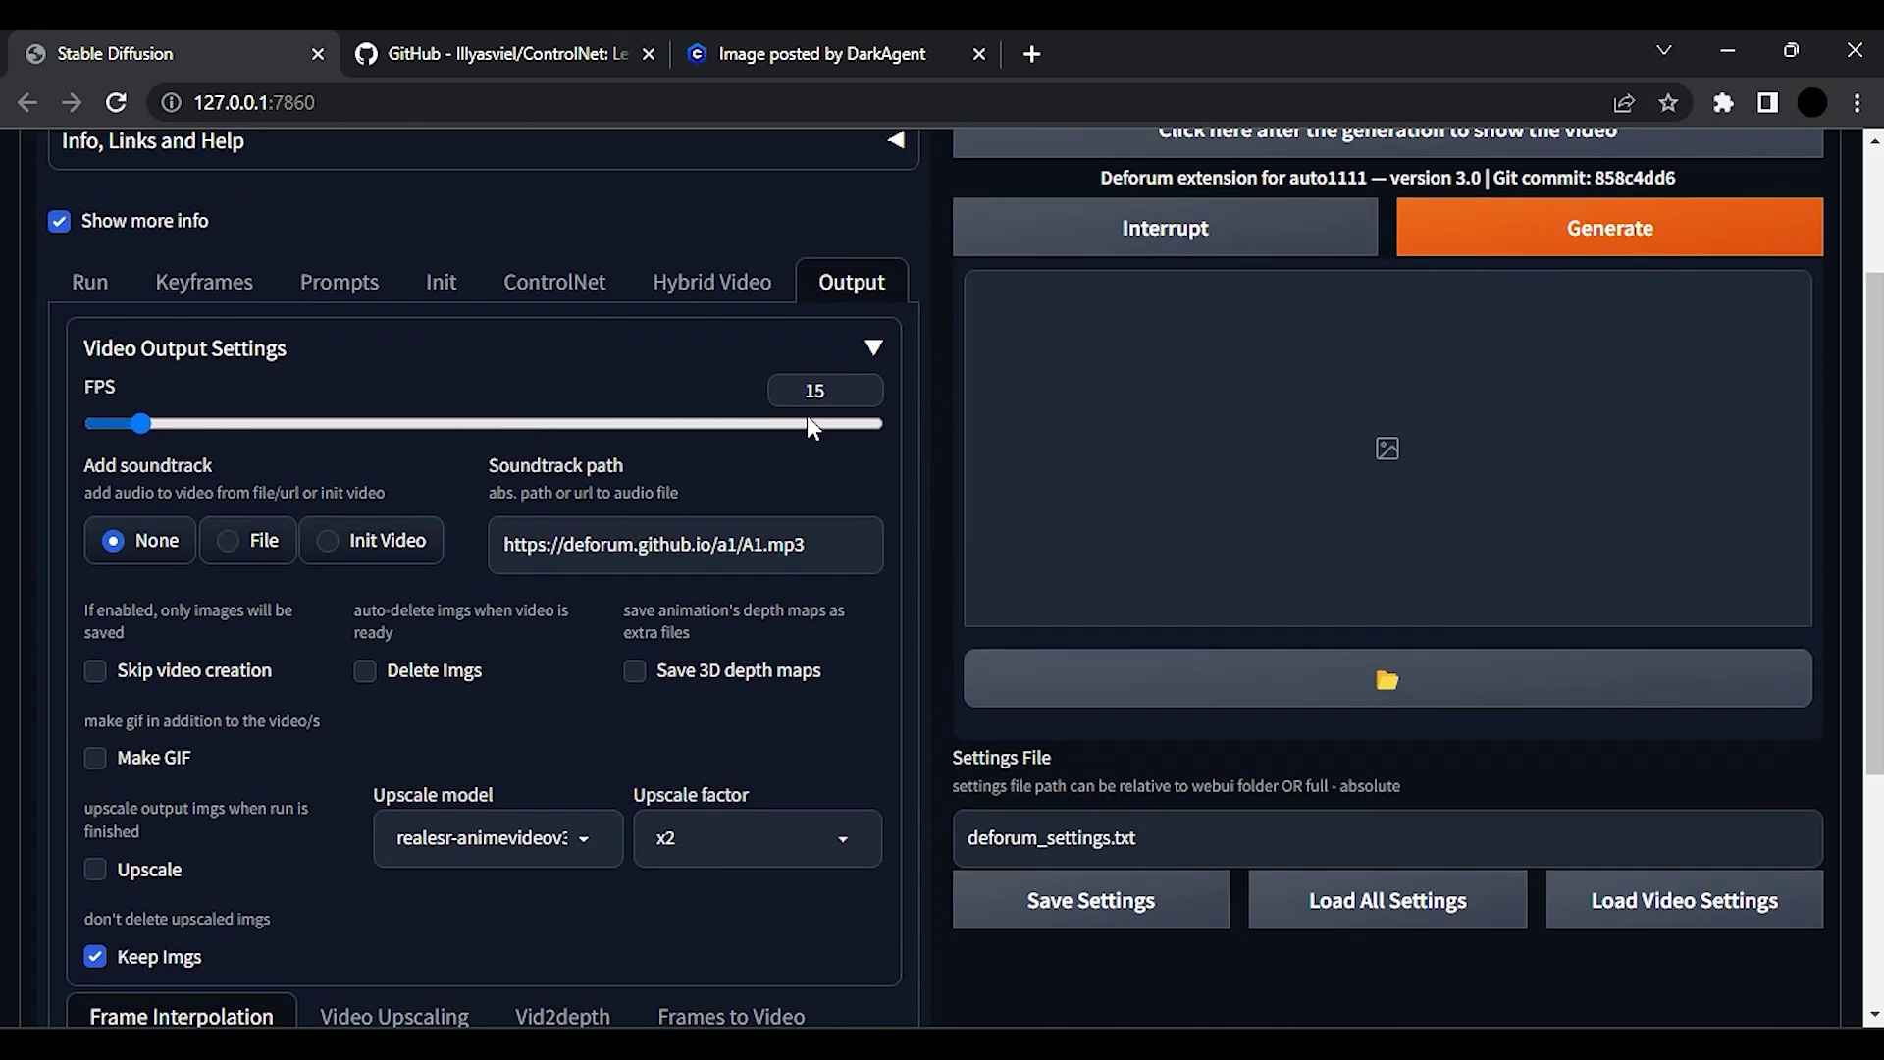
pyautogui.scroll(-3, 393, 771)
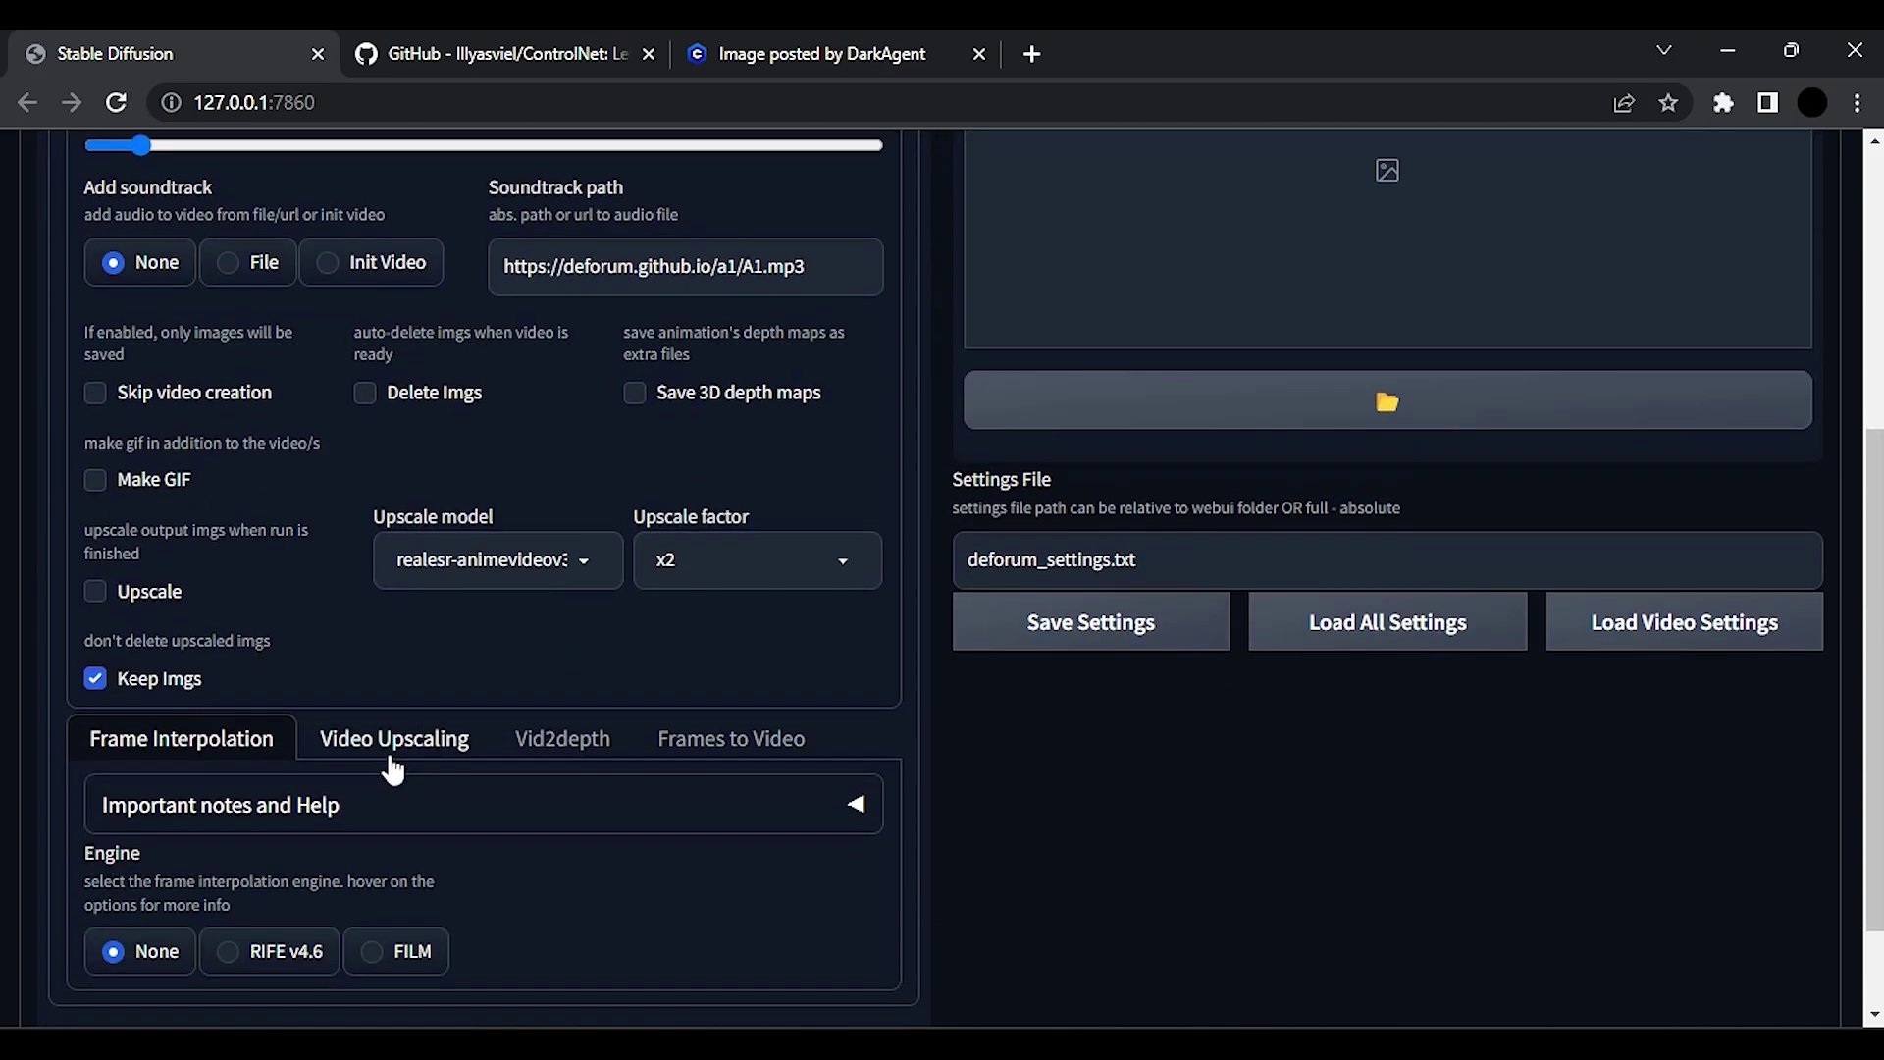
pyautogui.scroll(4, 418, 778)
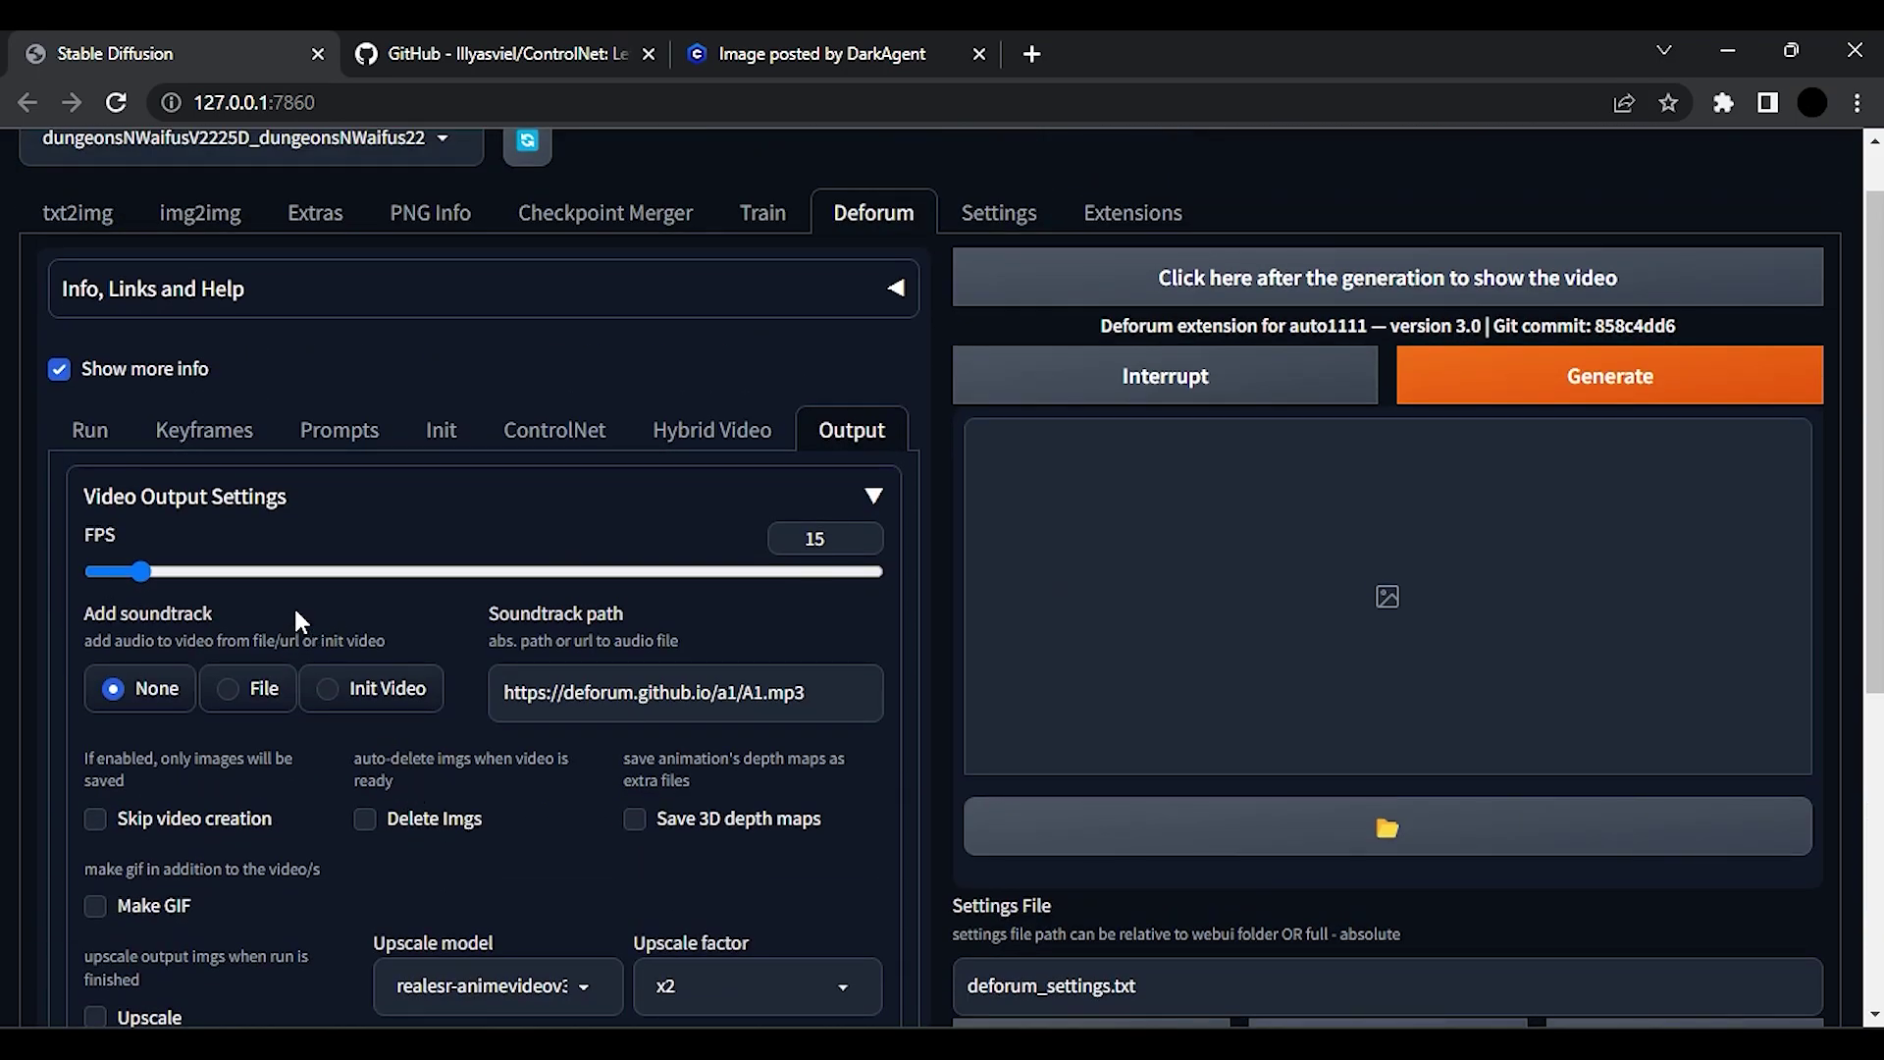
pyautogui.click(1591, 385)
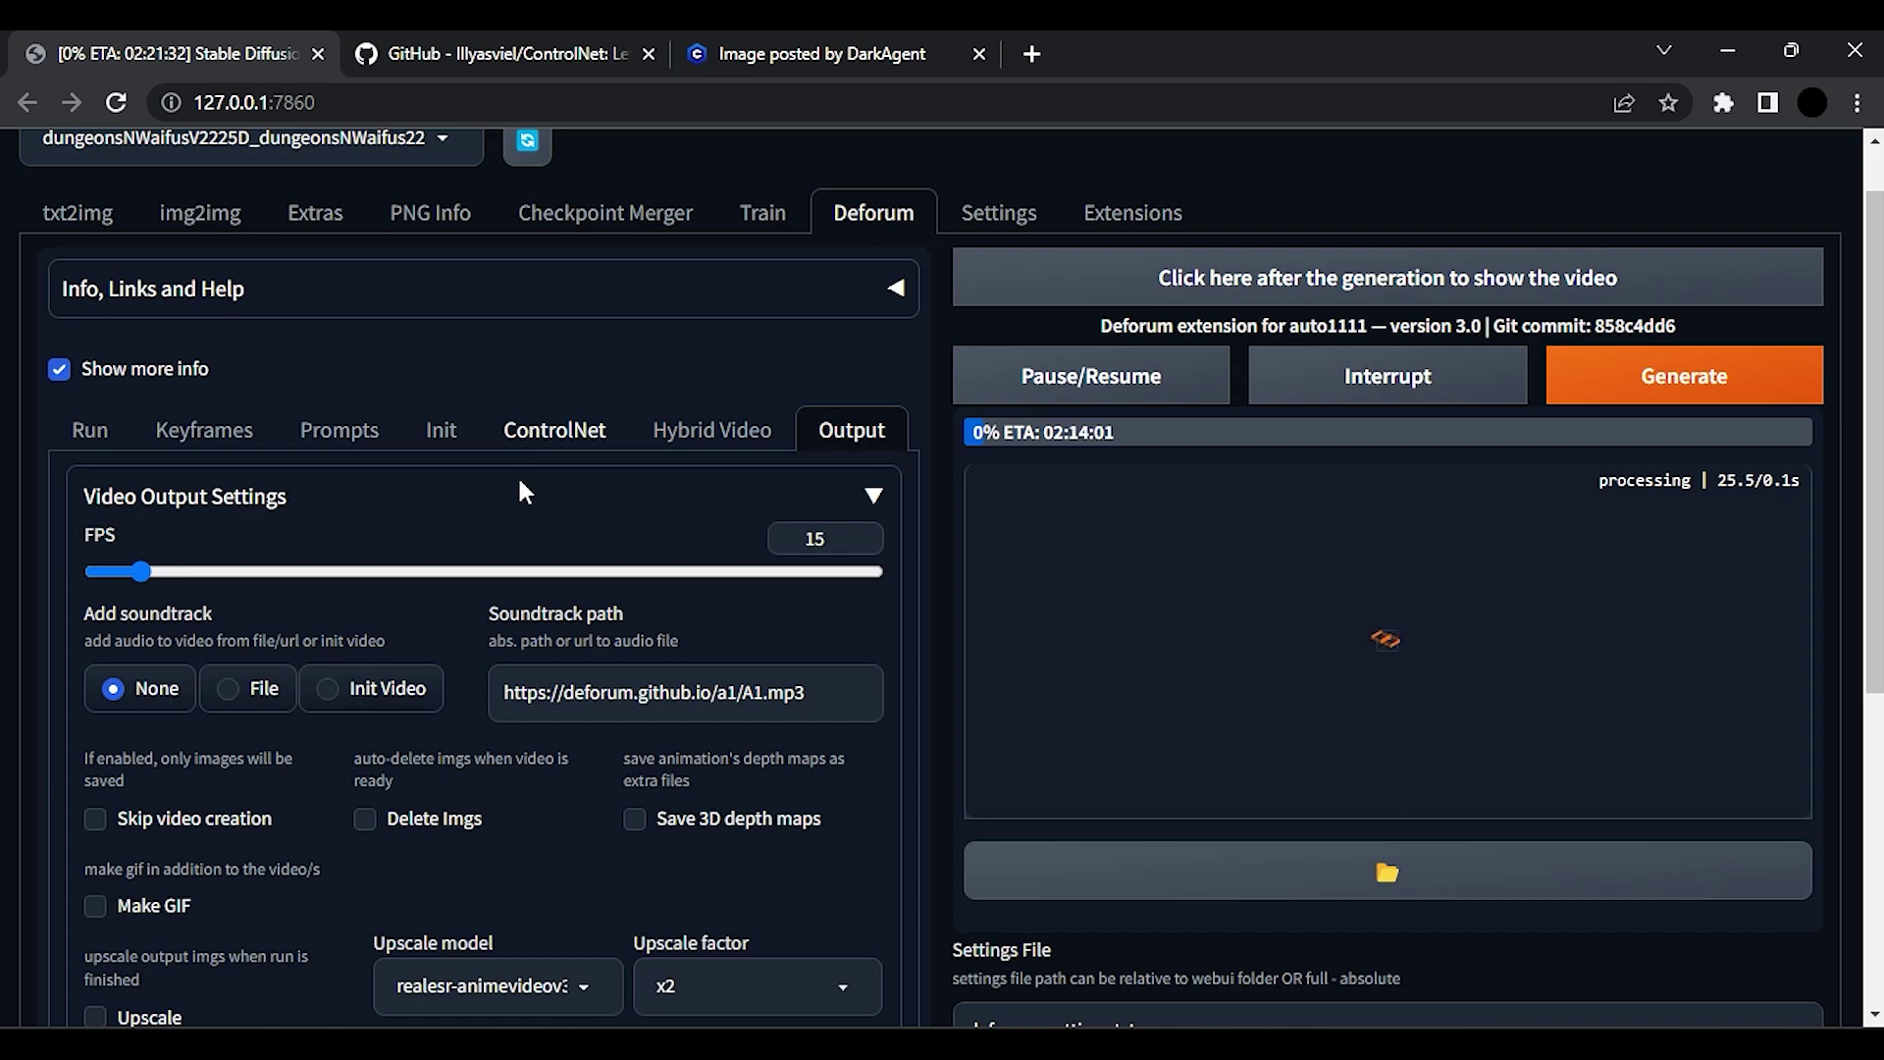
# Copy the ControlNet repository's clone address from GitHub and go to Extensions.
pyautogui.scroll(-5, 412, 677)
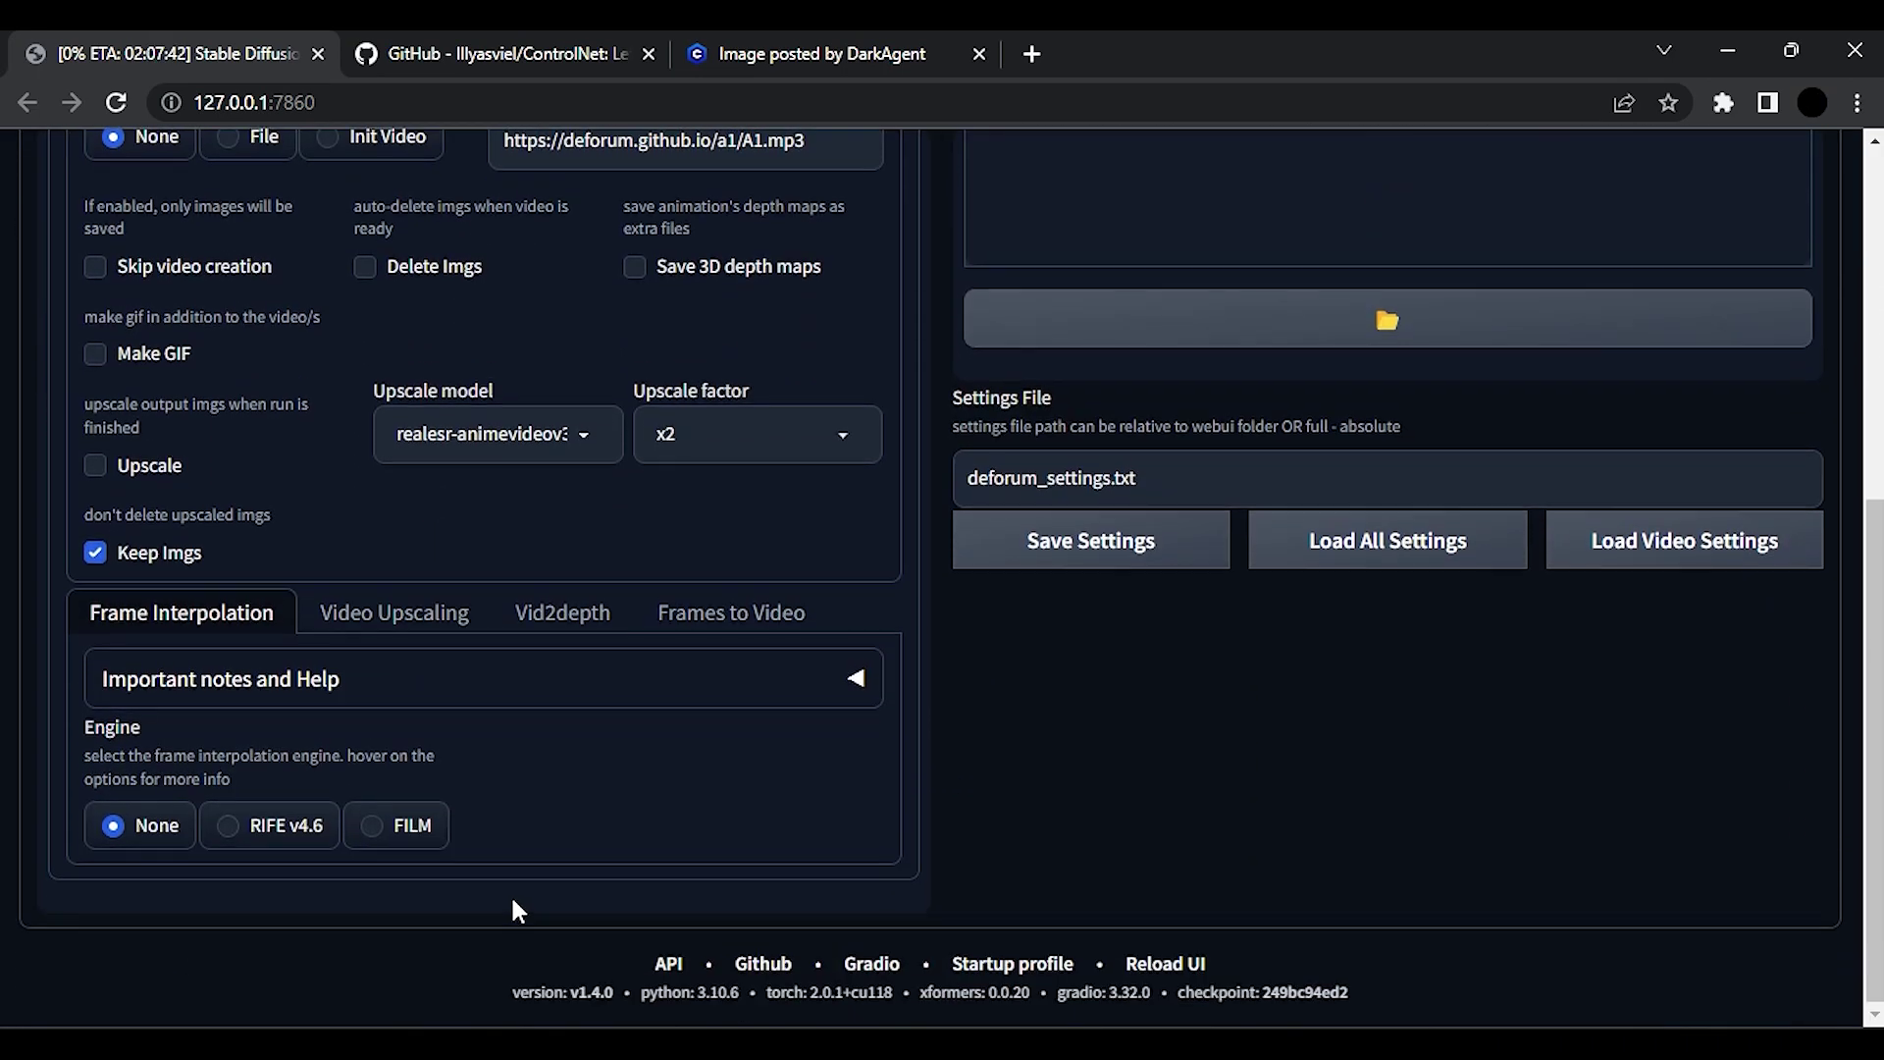
pyautogui.scroll(6, 515, 874)
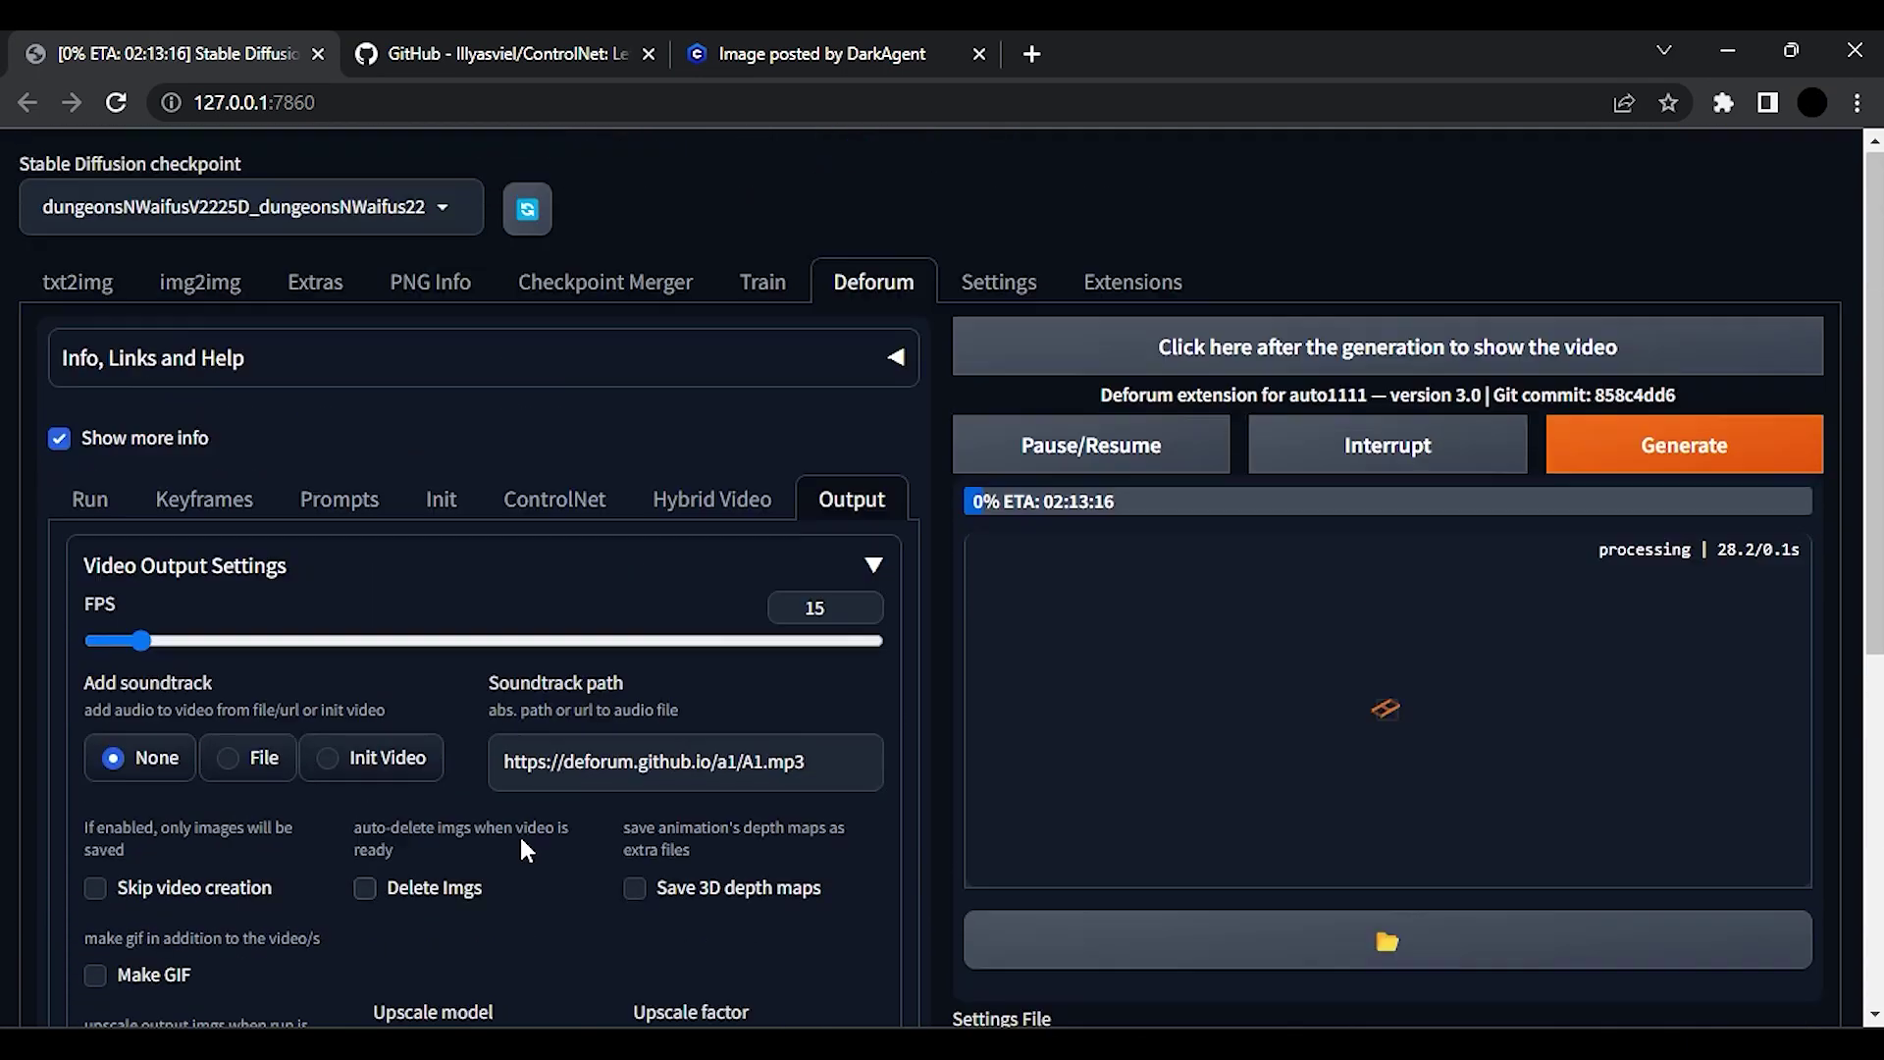
pyautogui.click(445, 32)
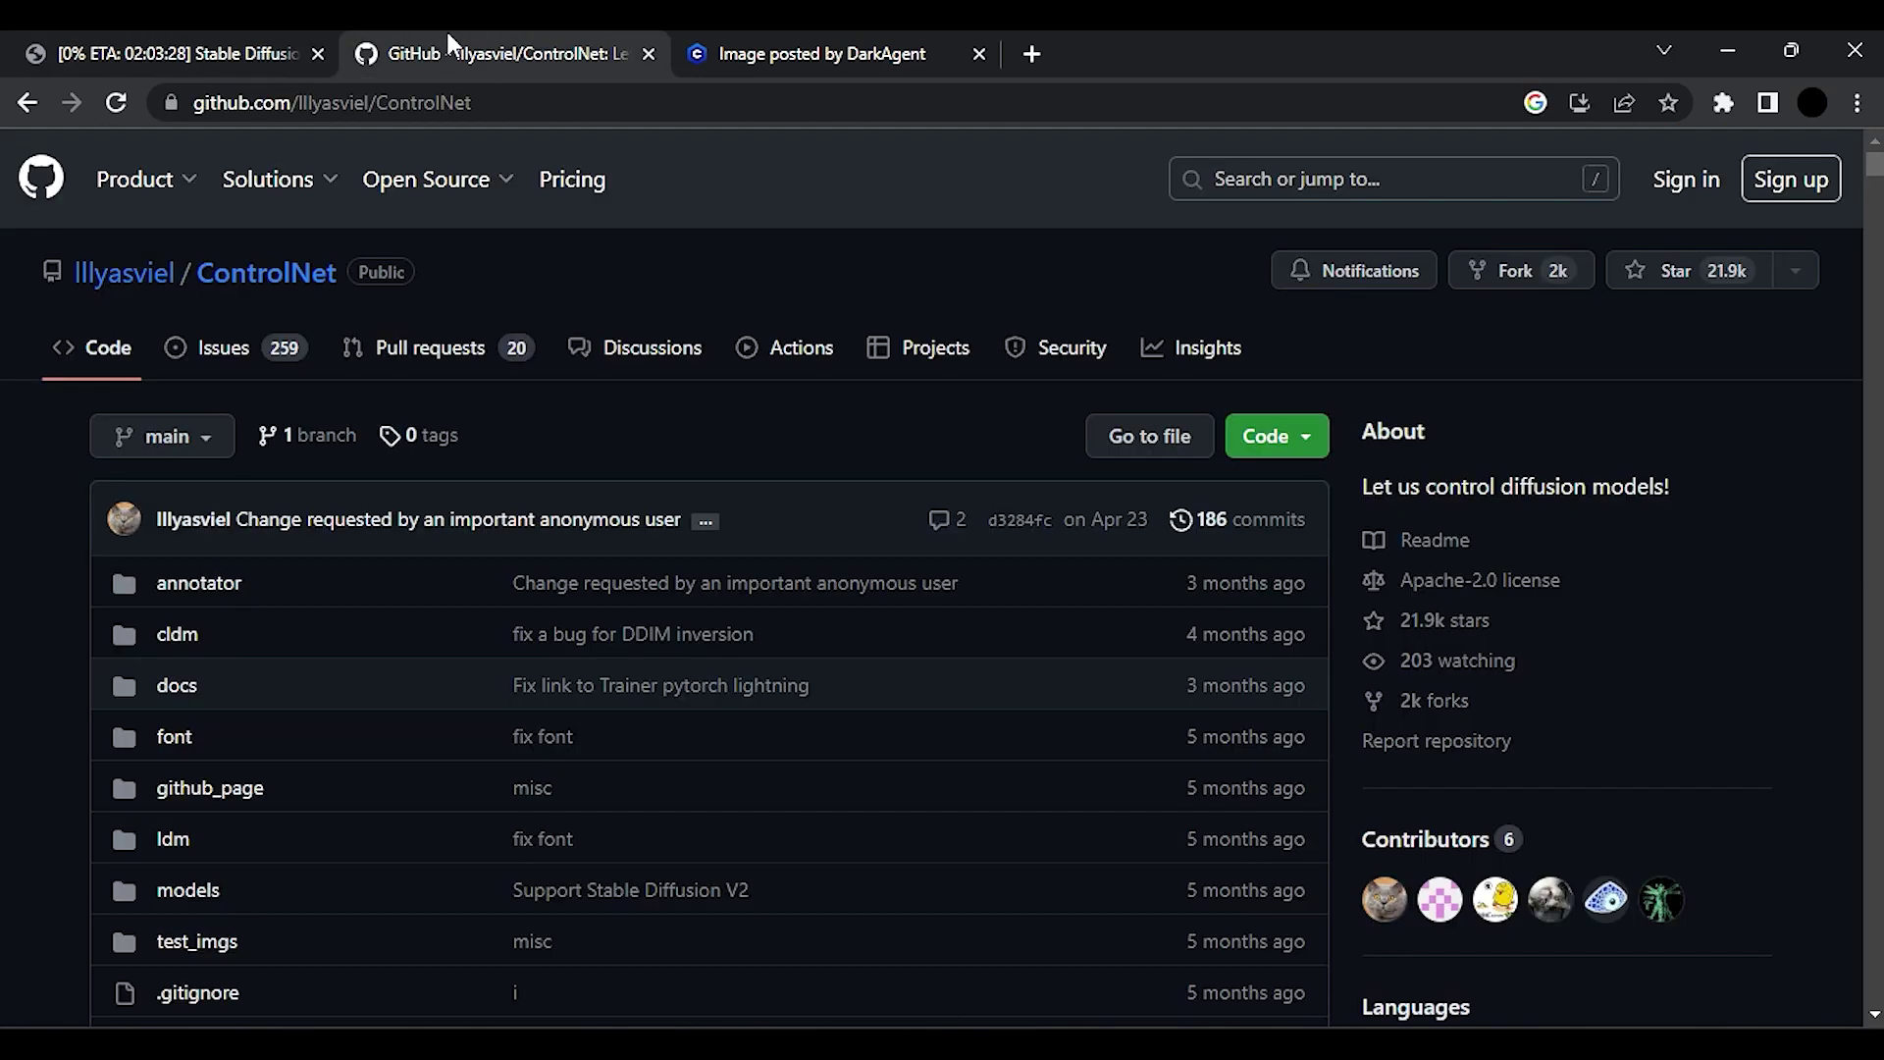
pyautogui.click(1293, 447)
pyautogui.click(1295, 707)
pyautogui.click(209, 33)
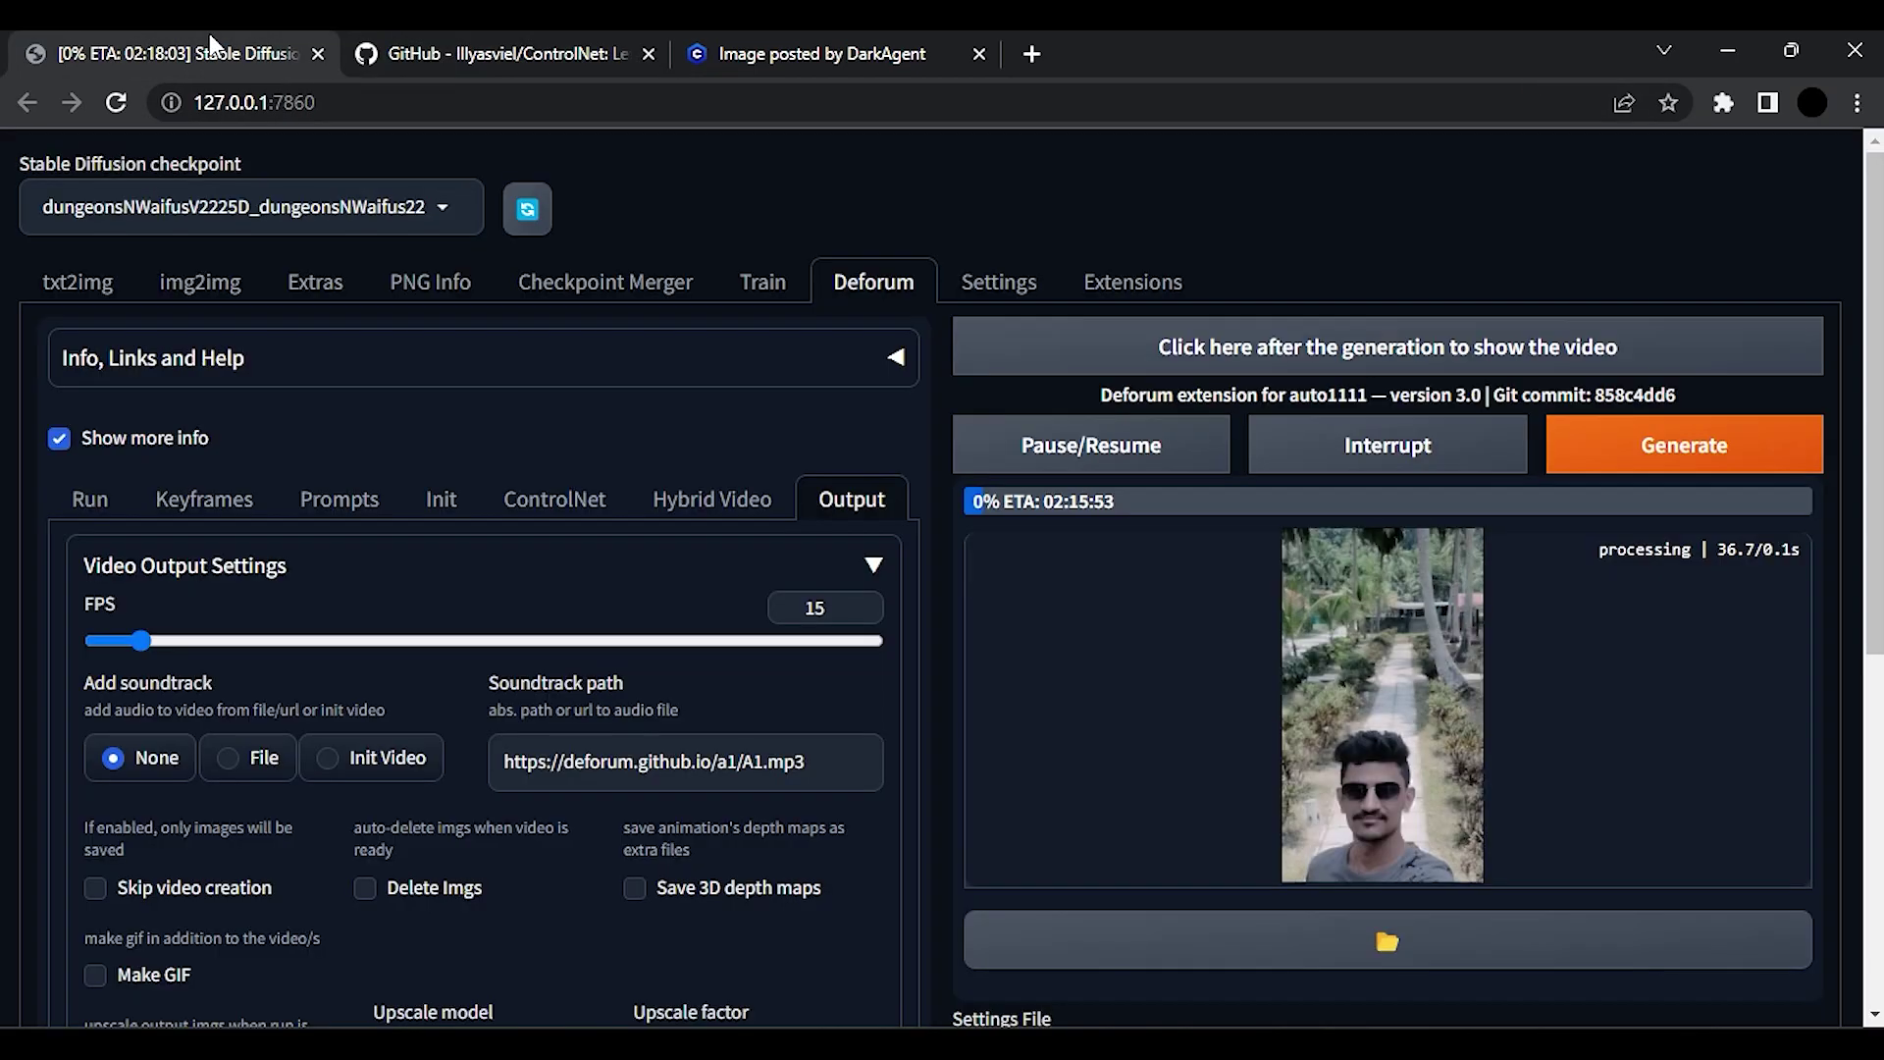
pyautogui.click(1170, 280)
# Paste the ControlNet git address into the Install from URL field, then return to Deforum.
pyautogui.click(410, 351)
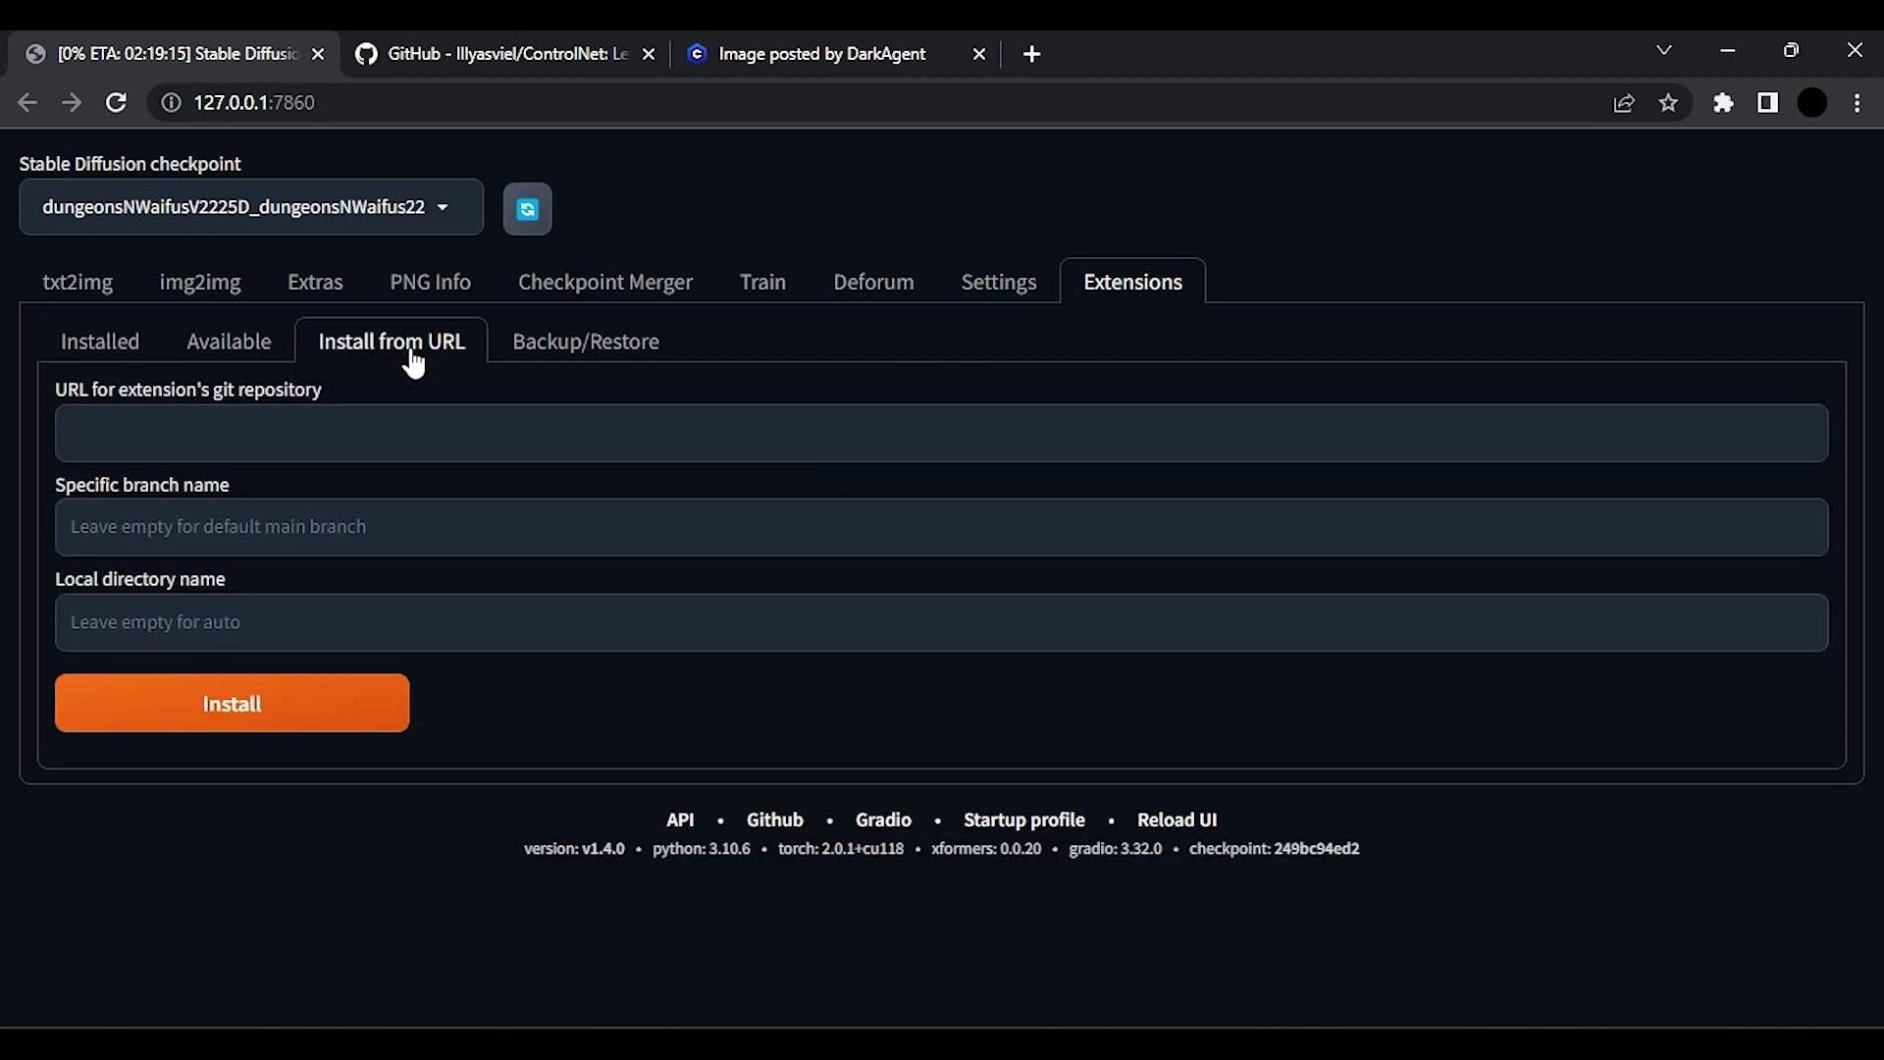
pyautogui.click(311, 424)
pyautogui.hotkey('ctrl', 'v')
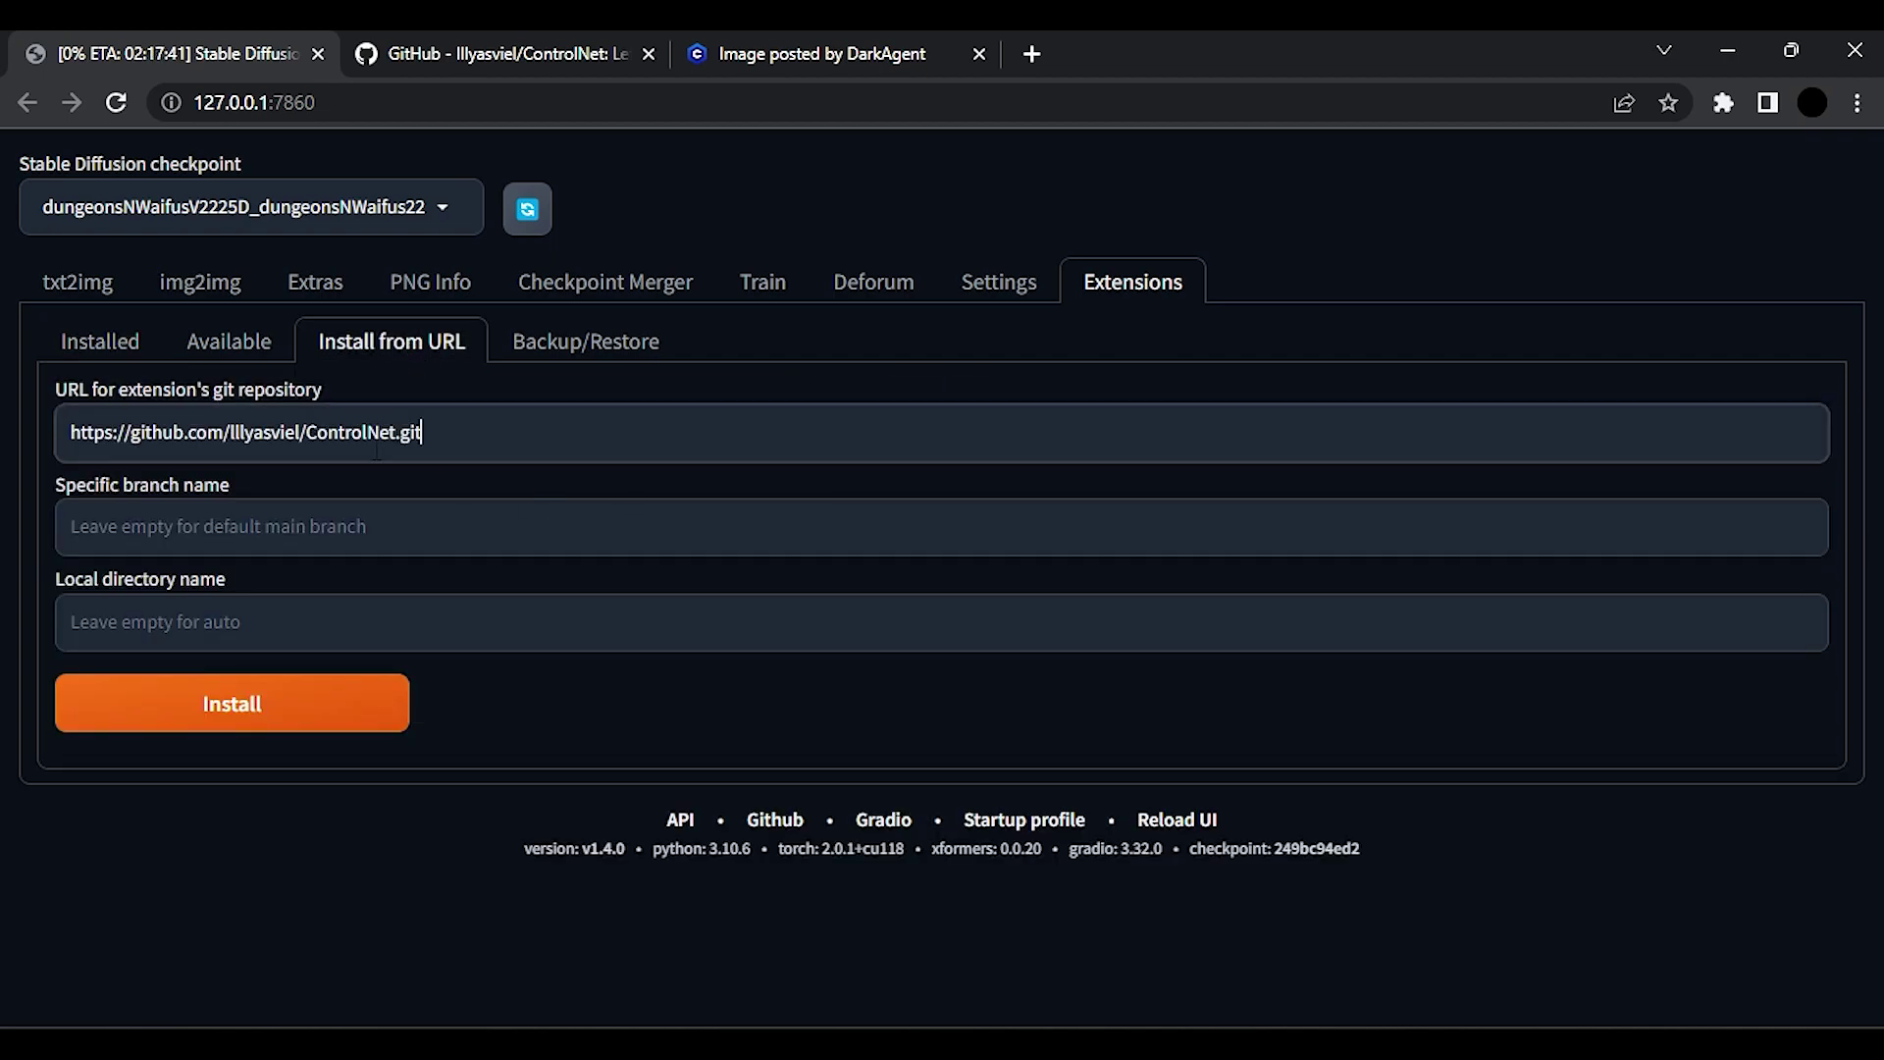
pyautogui.click(344, 878)
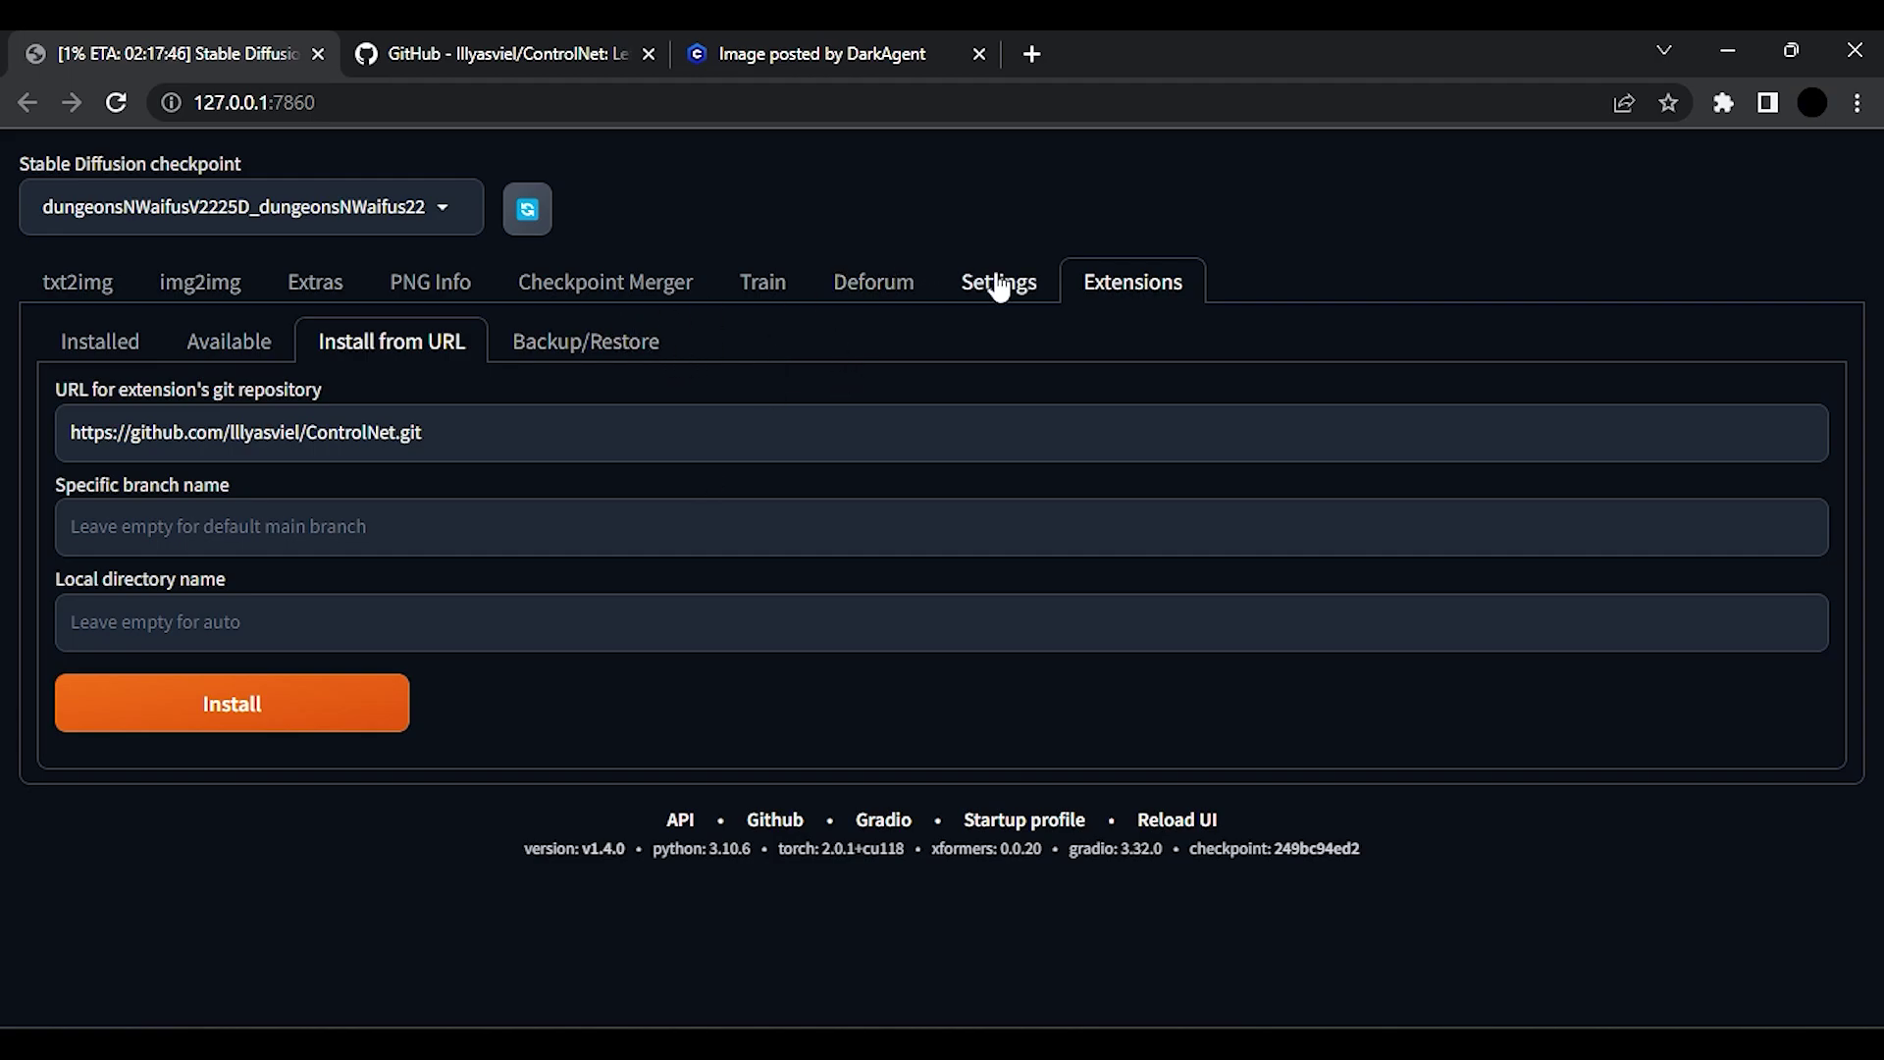
pyautogui.click(858, 291)
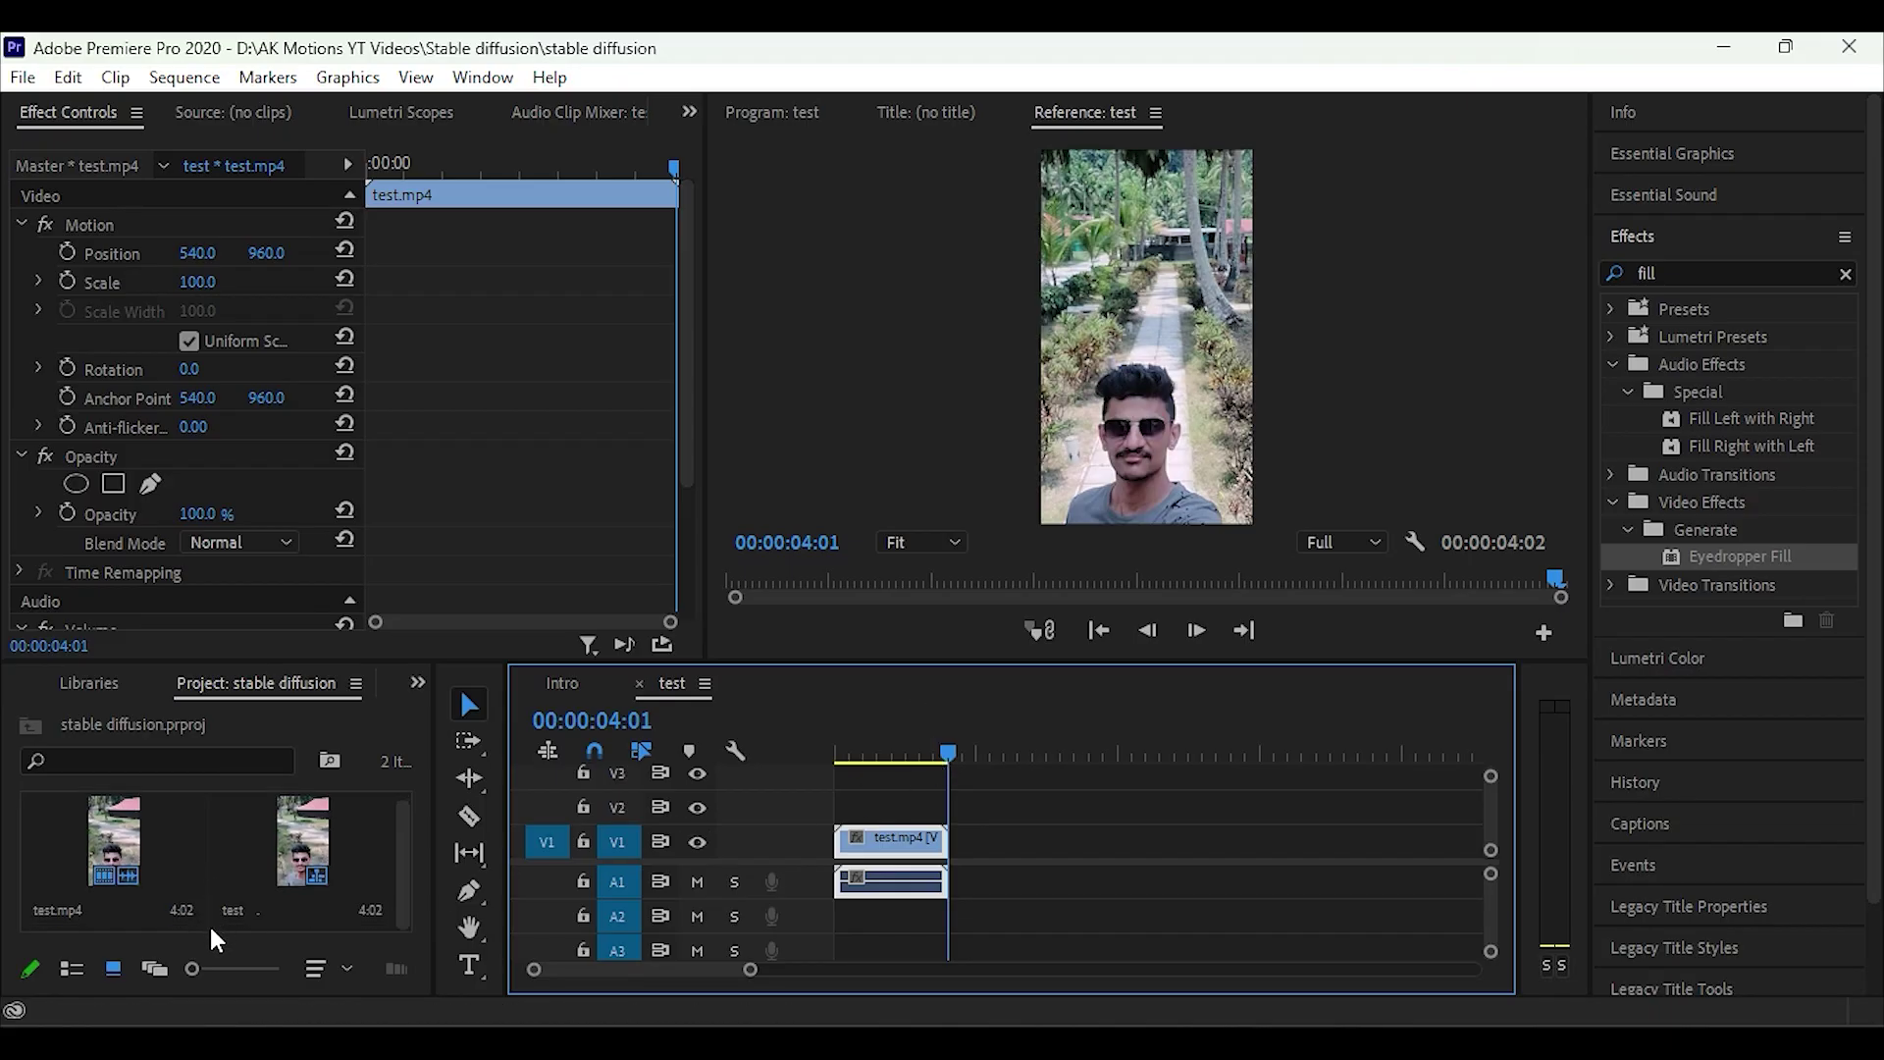
pyautogui.doubleClick(209, 923)
pyautogui.click(503, 310)
pyautogui.doubleClick(470, 351)
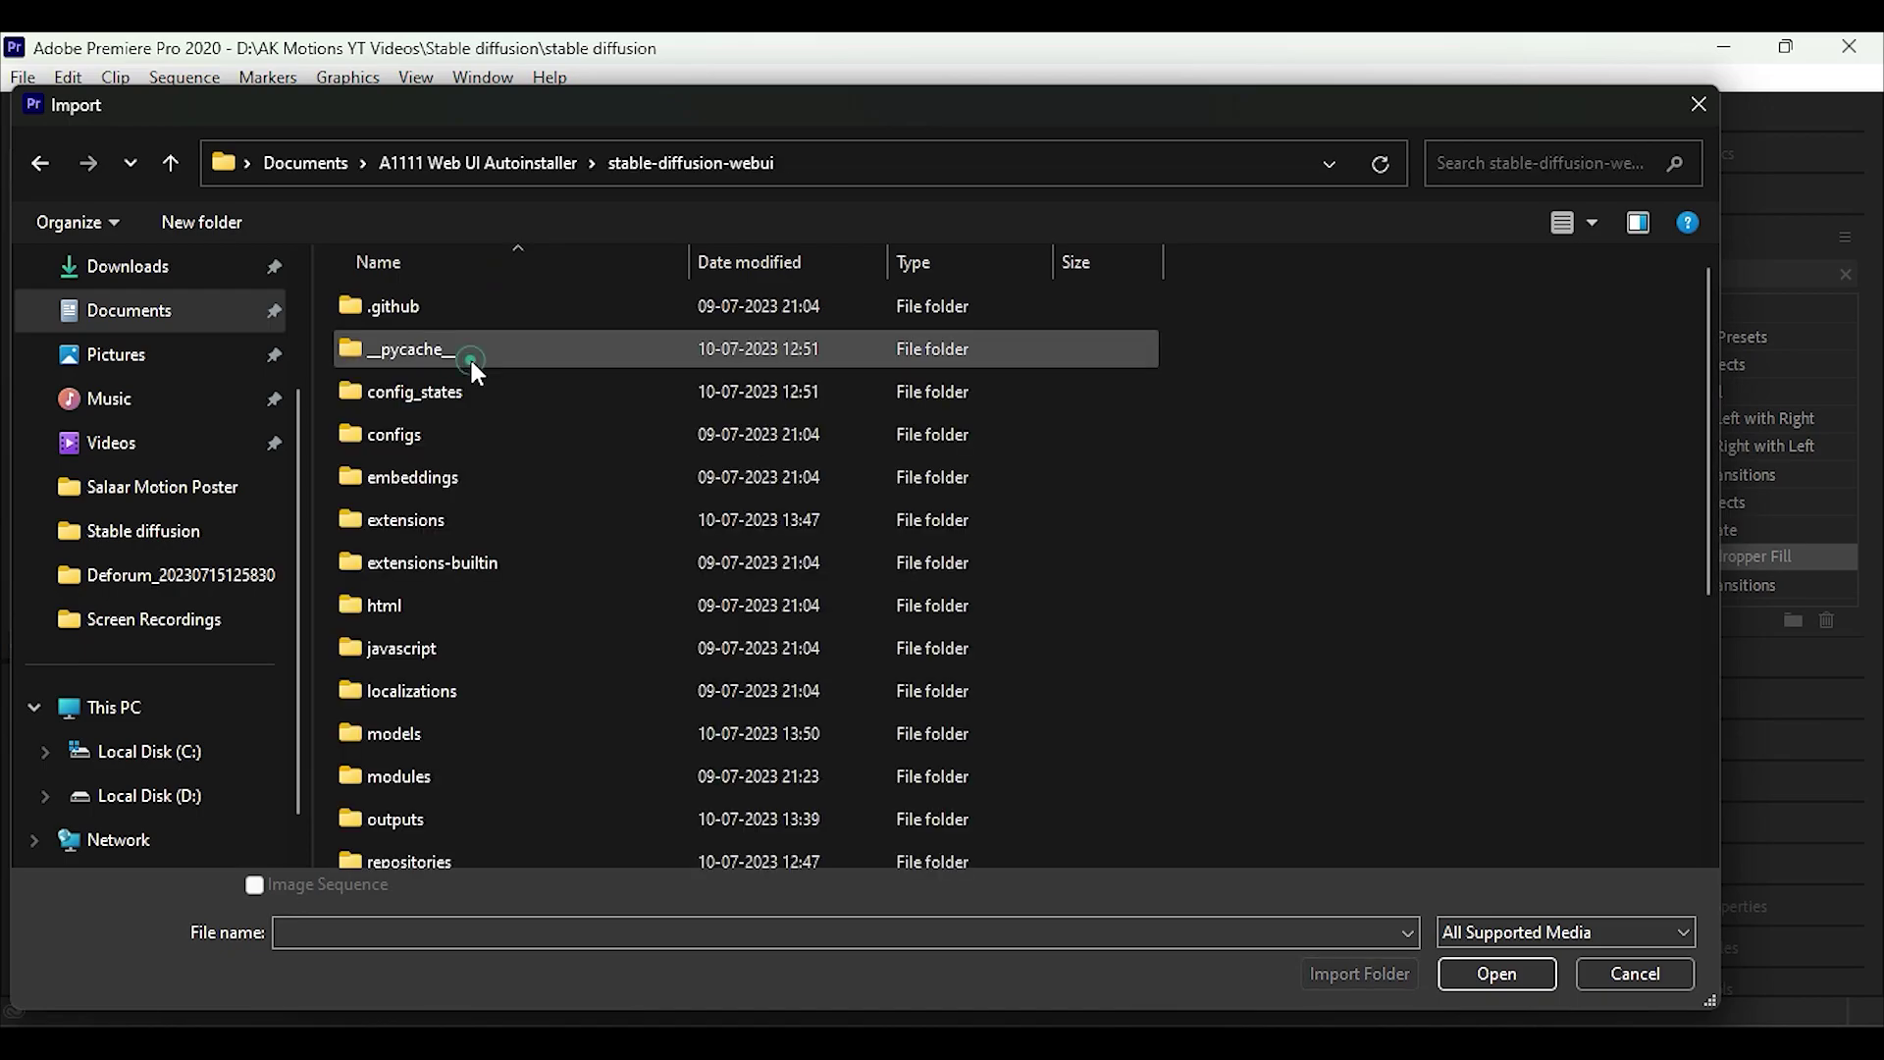
pyautogui.doubleClick(410, 814)
pyautogui.doubleClick(392, 307)
pyautogui.doubleClick(450, 440)
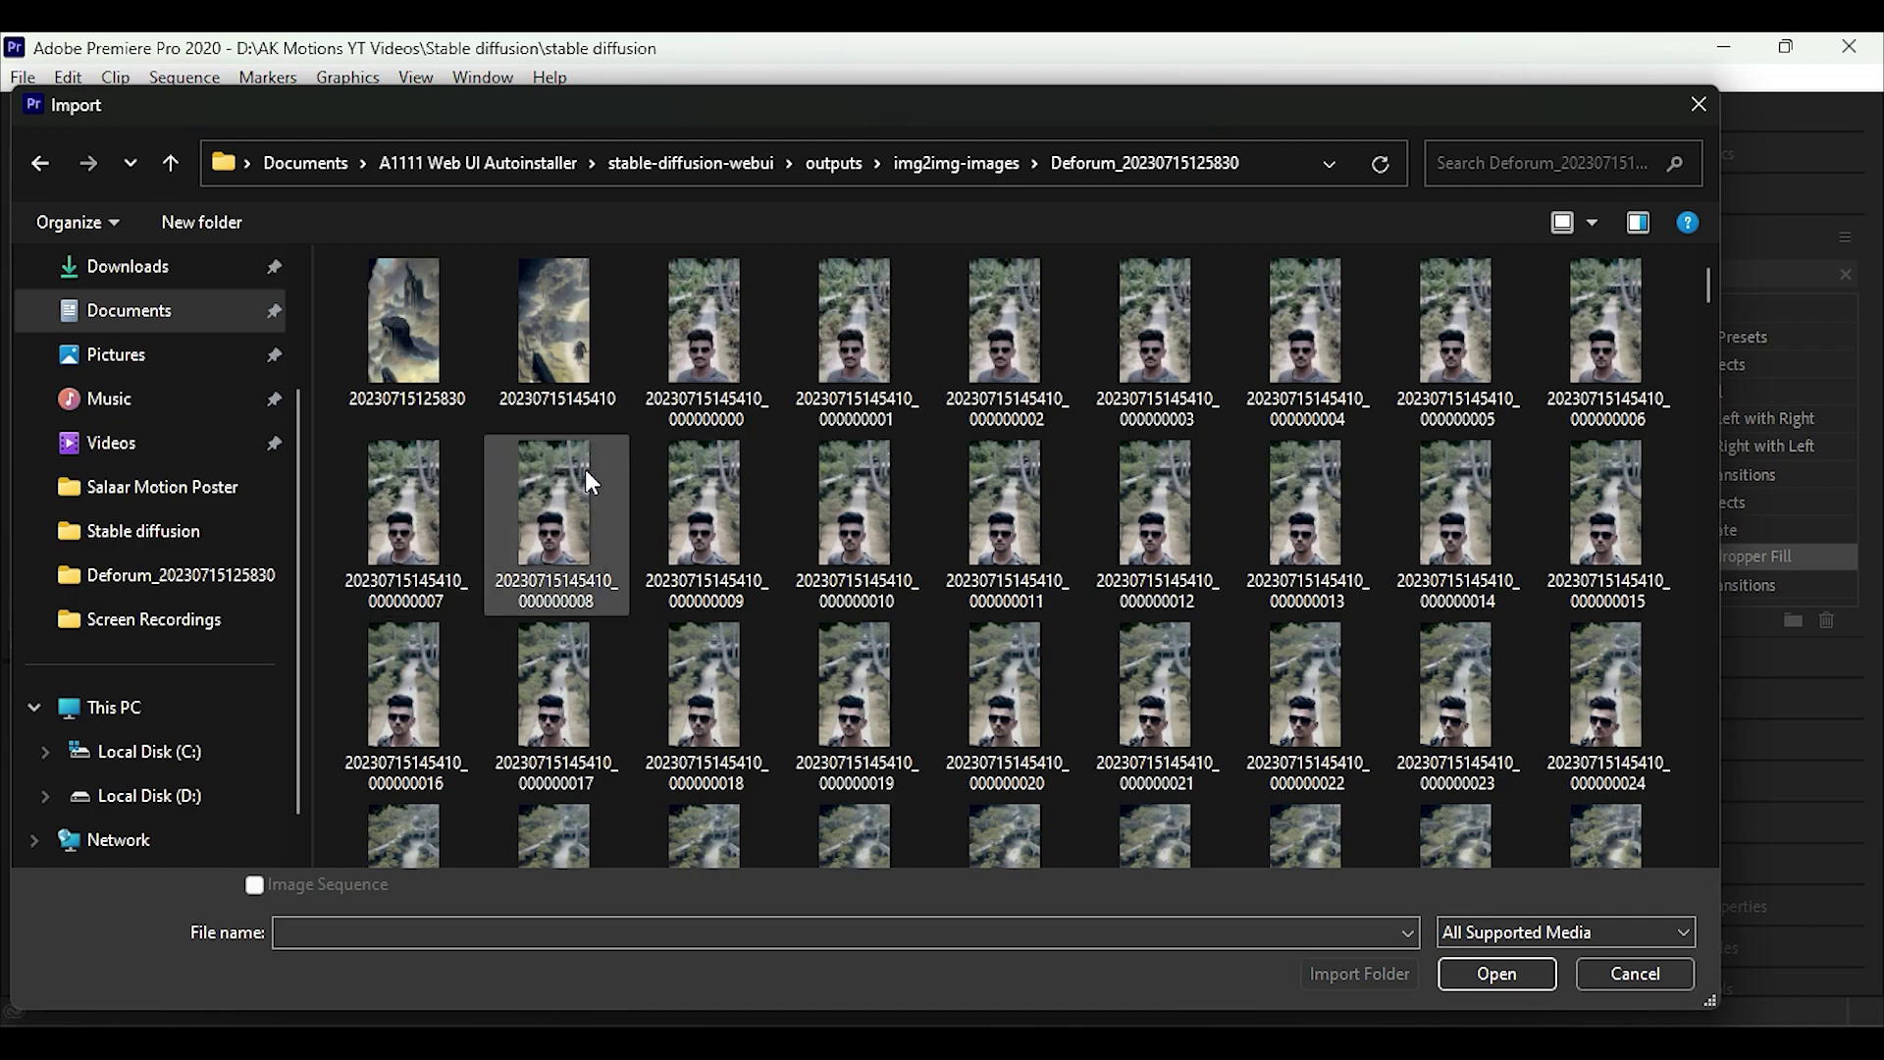
pyautogui.click(705, 312)
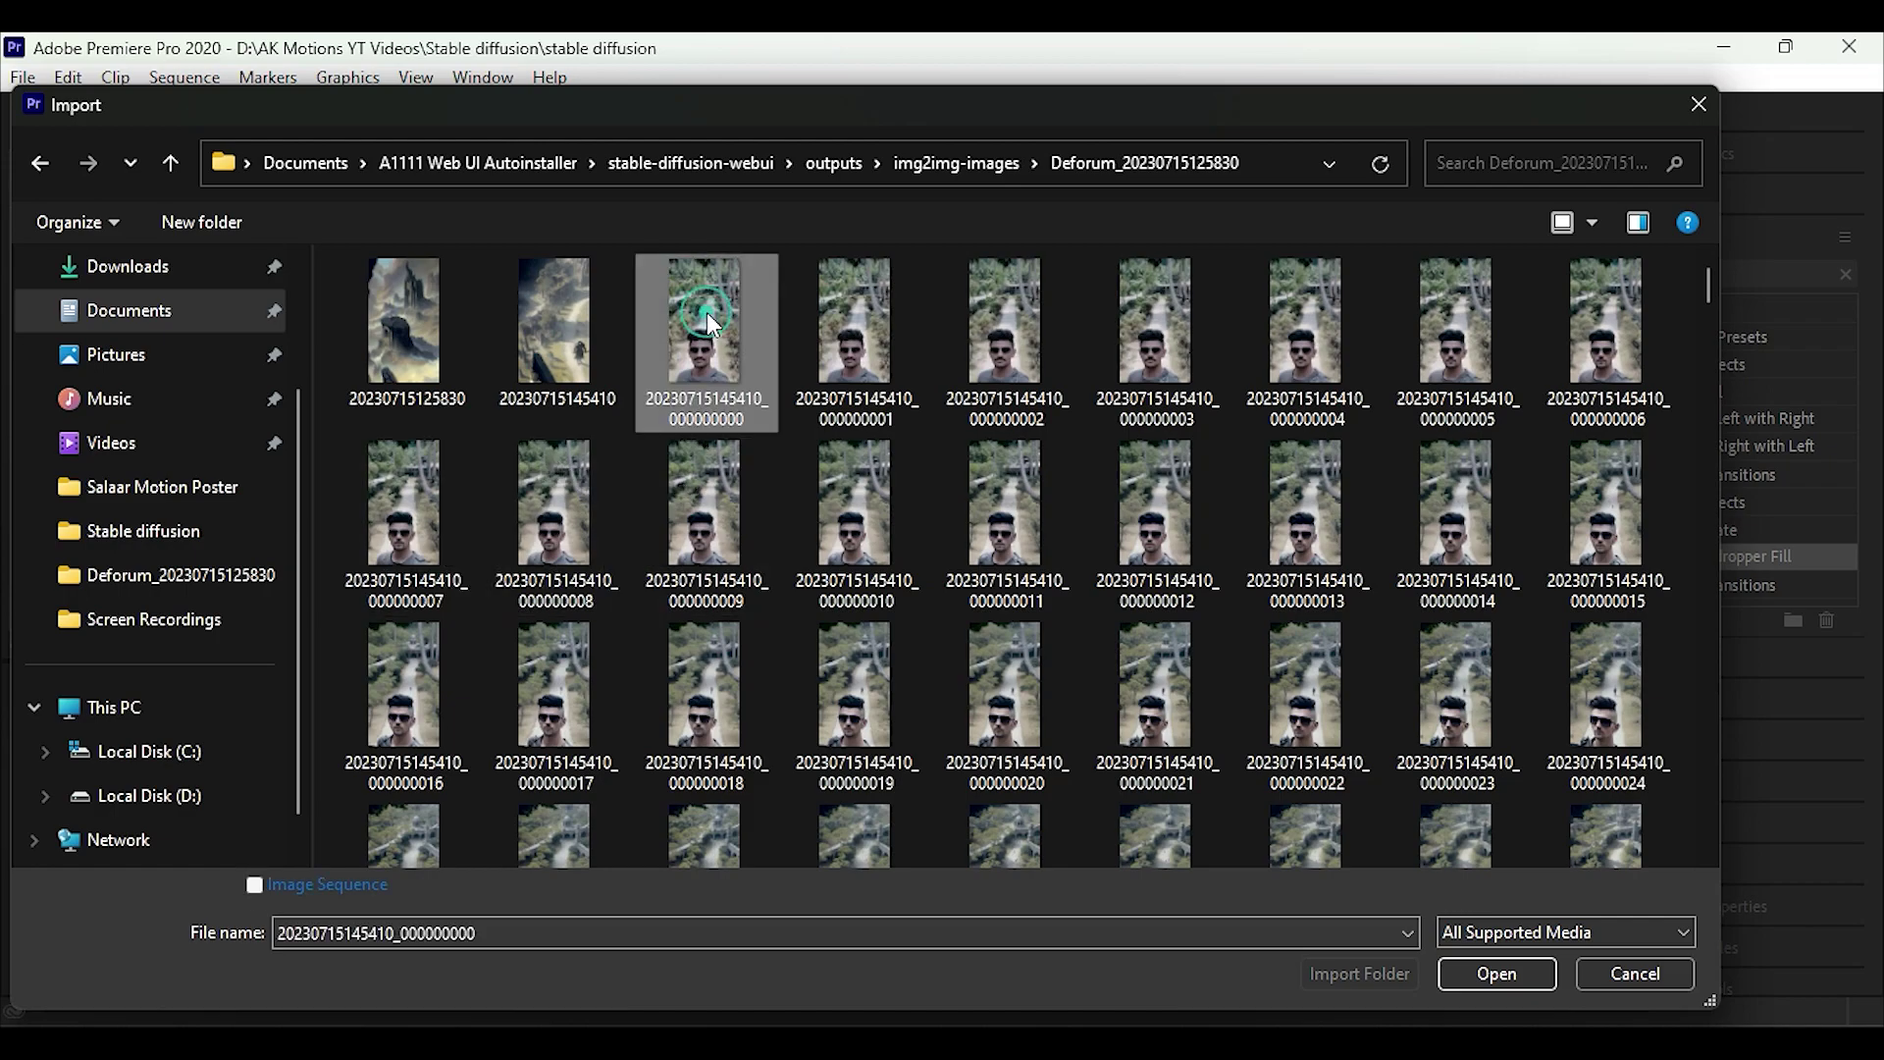
pyautogui.click(255, 886)
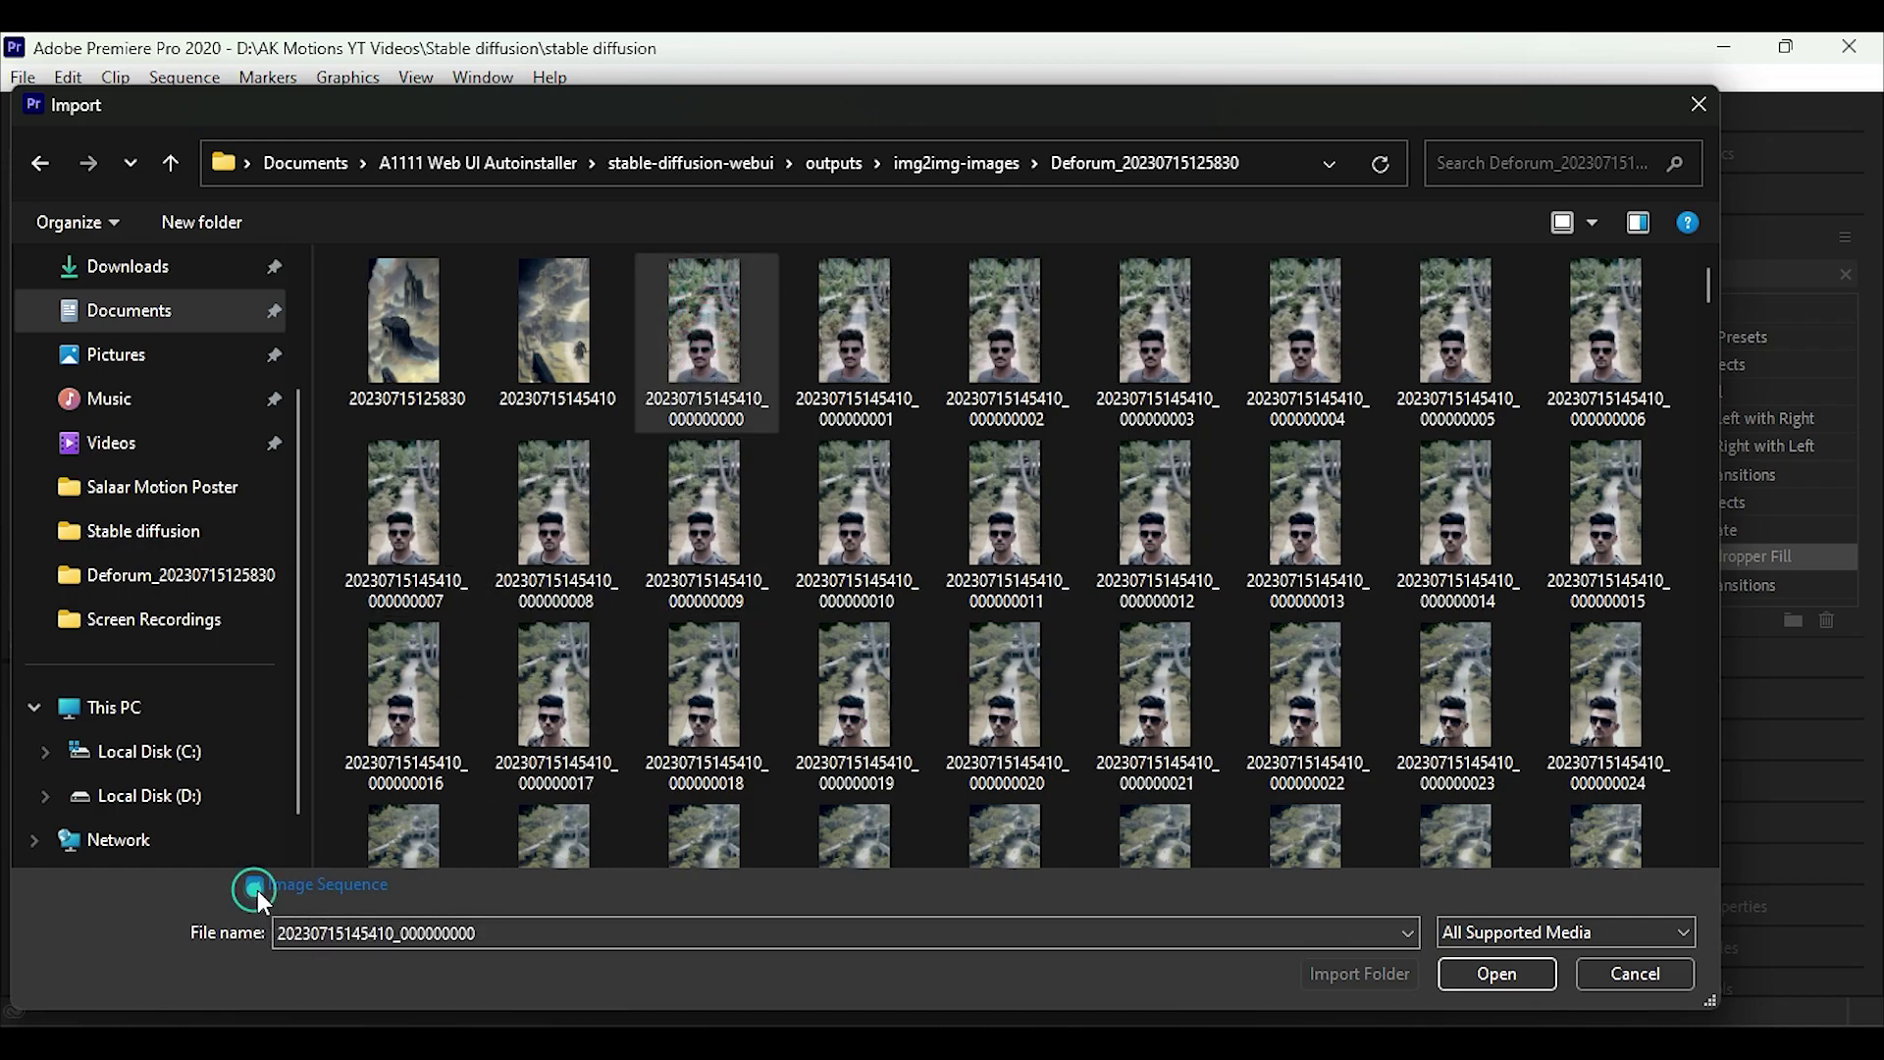
pyautogui.click(1498, 979)
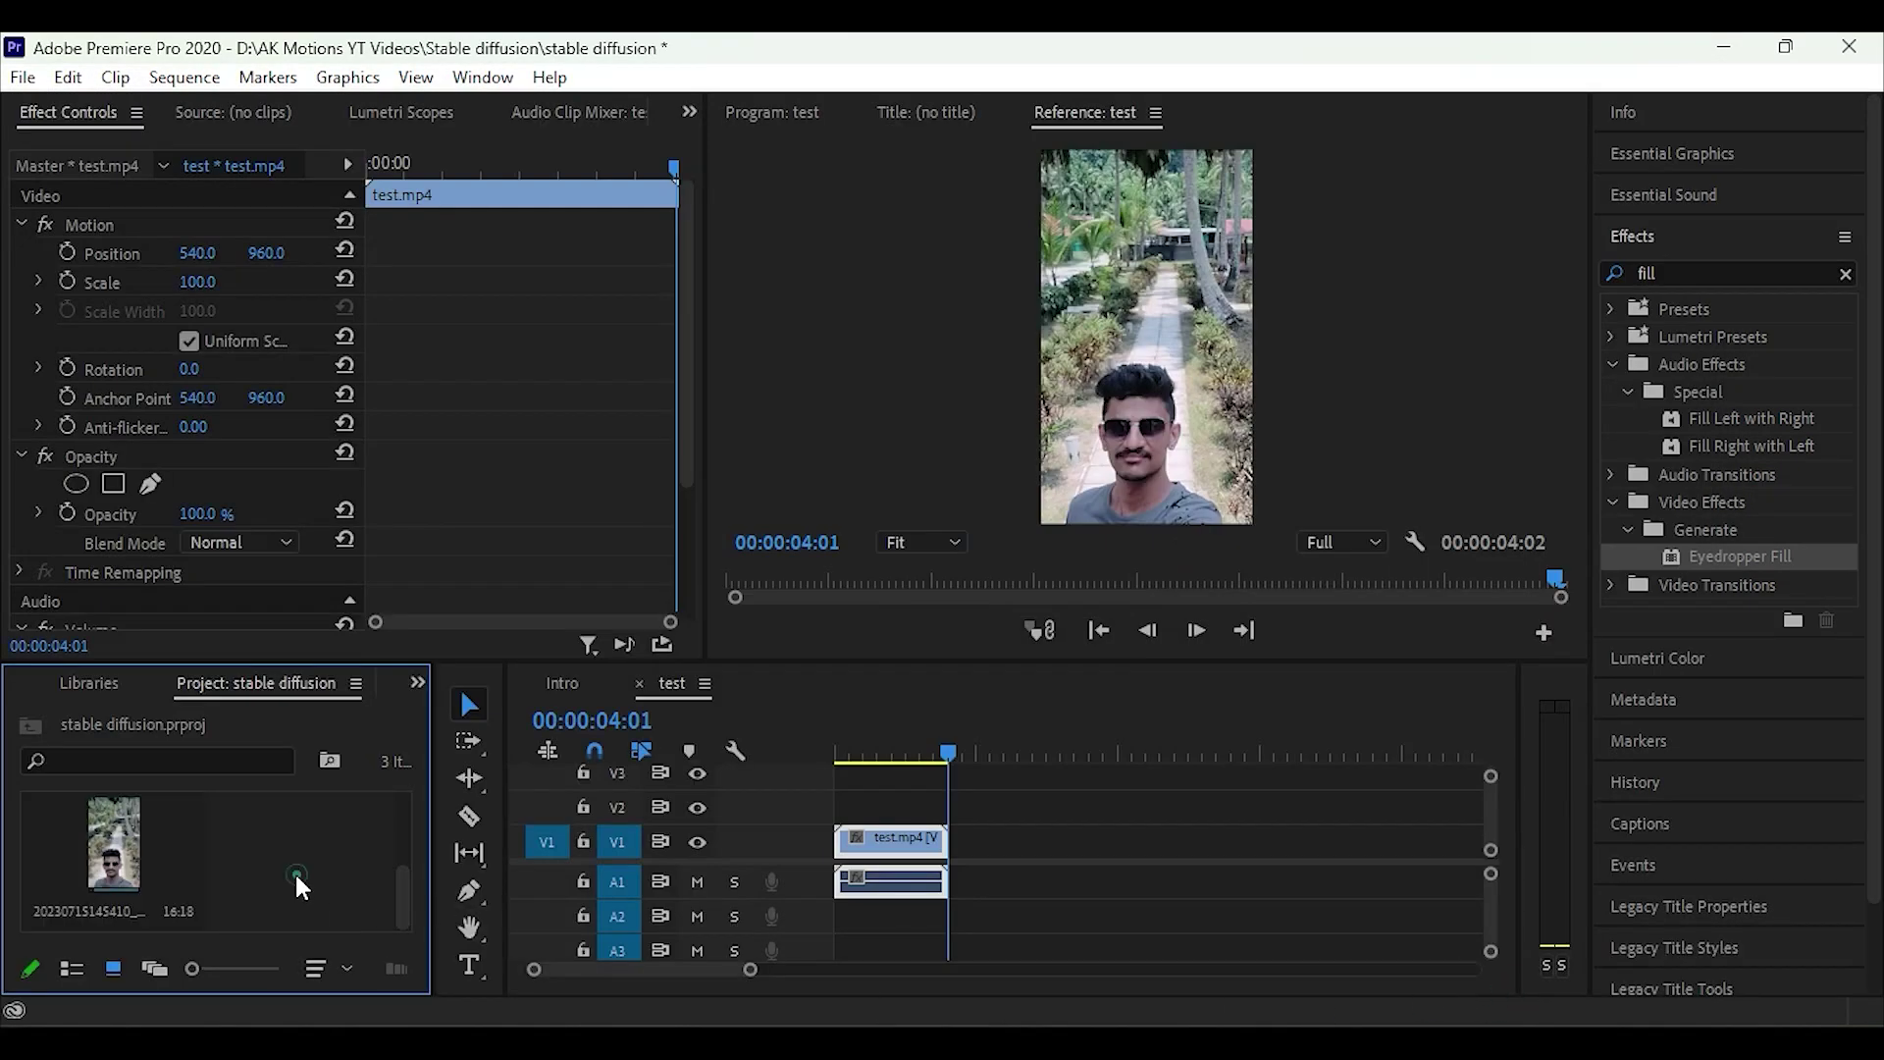
# Place the generated image sequence on V1 directly after test.mp4.
pyautogui.click(150, 848)
pyautogui.moveTo(345, 820); pyautogui.dragTo(948, 841)
pyautogui.moveTo(940, 754)
pyautogui.mouseDown()
pyautogui.moveTo(974, 750)
pyautogui.moveTo(922, 763)
pyautogui.moveTo(966, 762)
pyautogui.mouseUp()
# Scale the generated clip to 150% and play the sequence back from the start.
pyautogui.moveTo(197, 282); pyautogui.dragTo(246, 282)
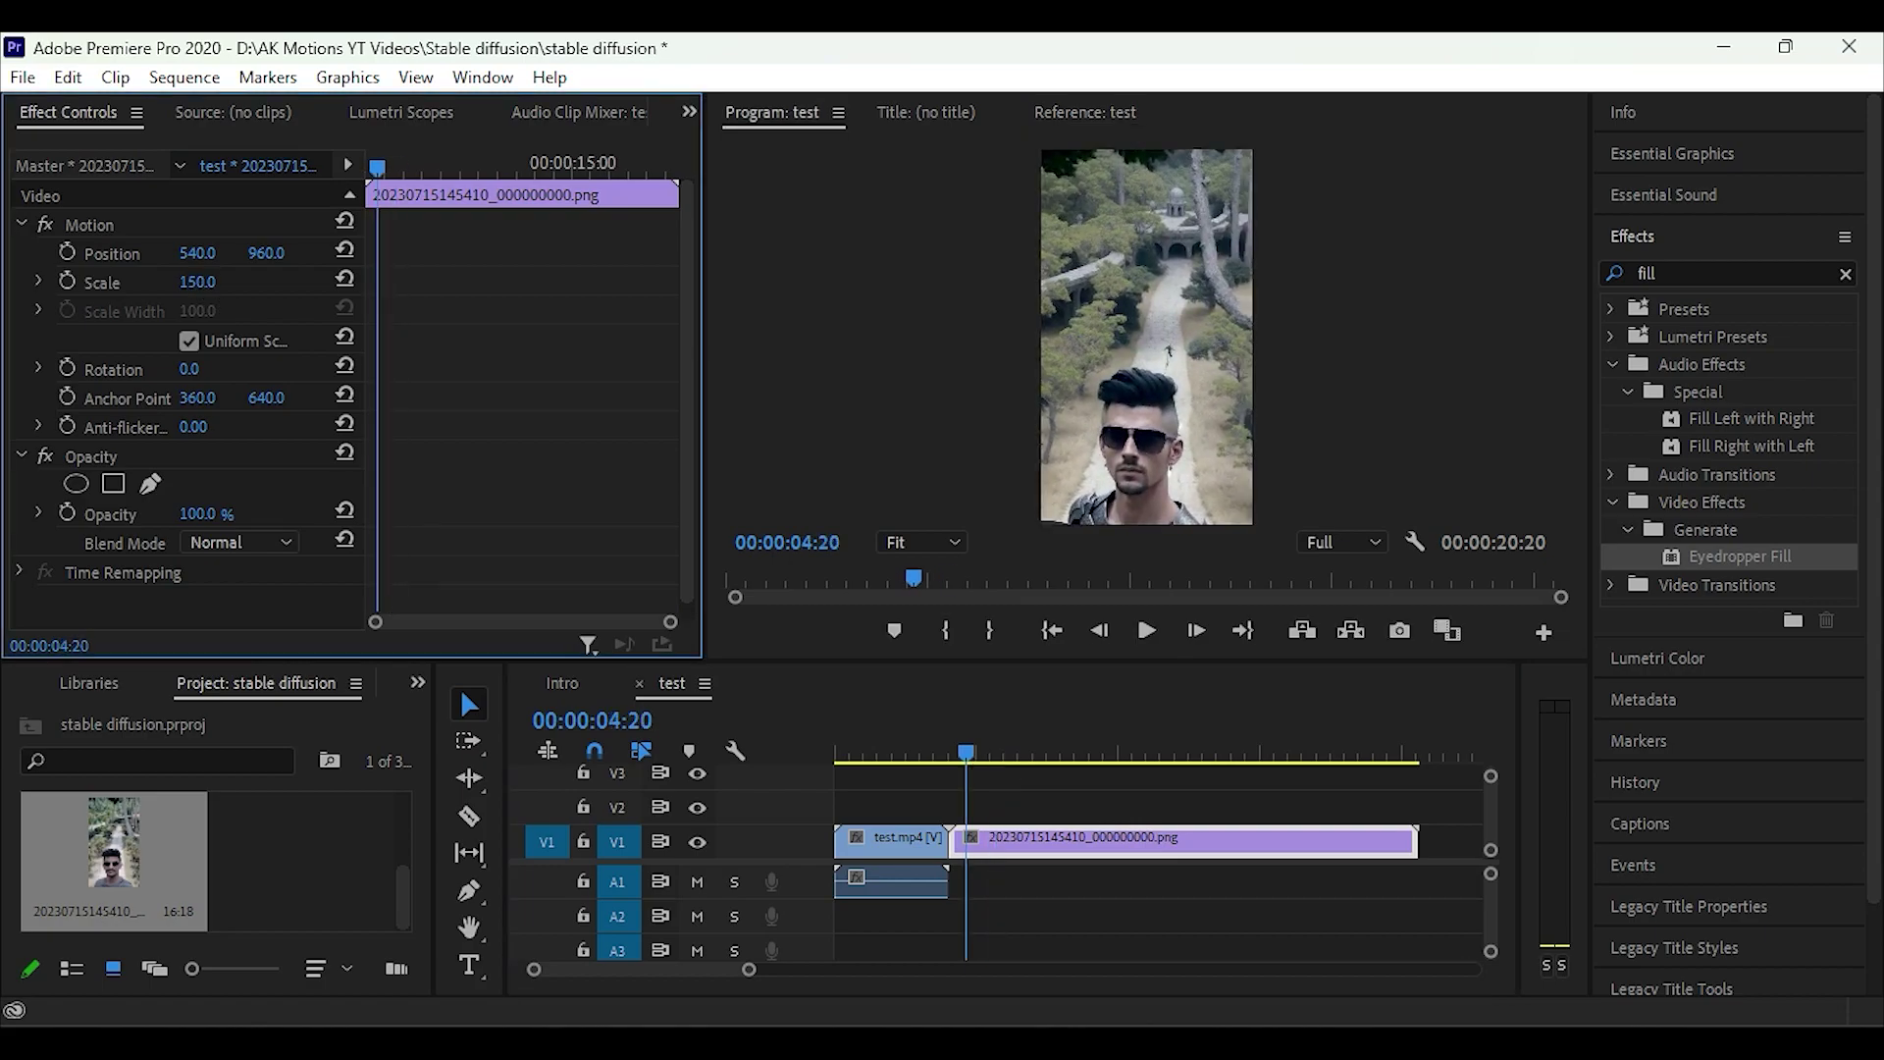
pyautogui.moveTo(945, 741); pyautogui.dragTo(839, 761)
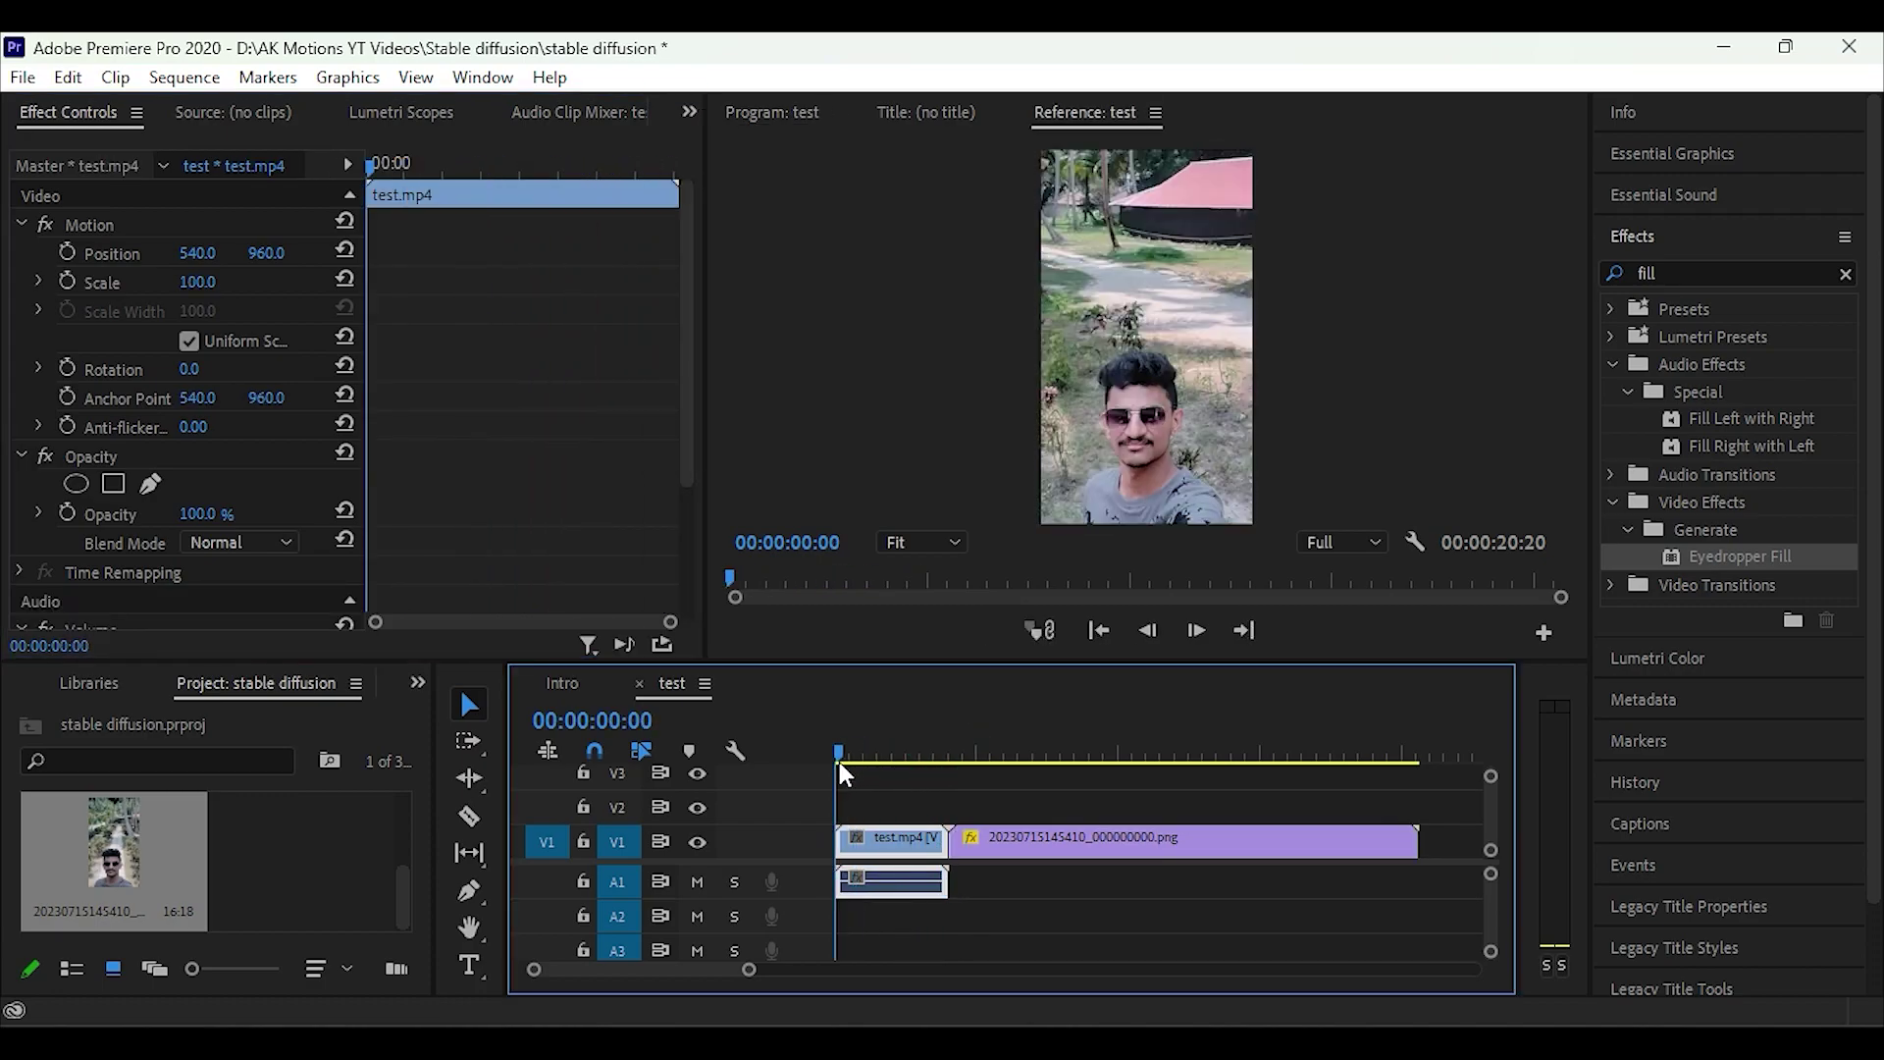
pyautogui.press('space')
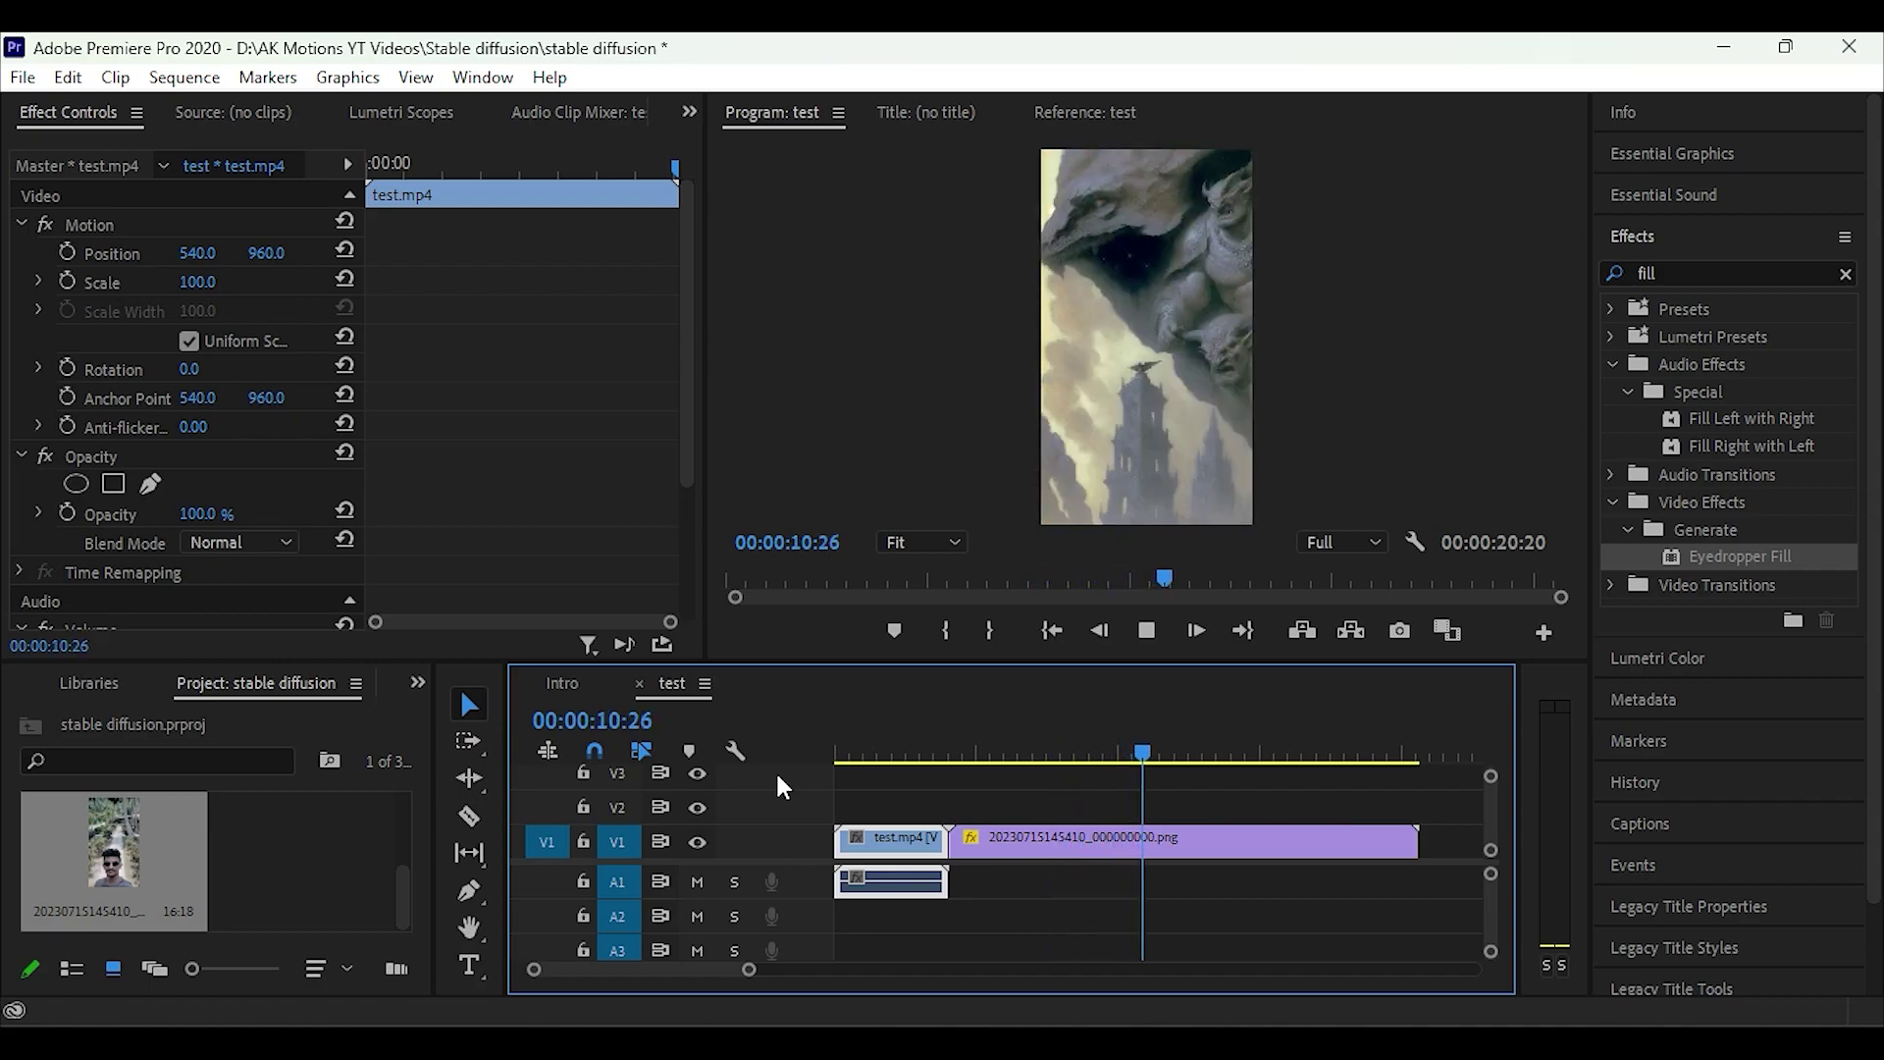
pyautogui.moveTo(1194, 754); pyautogui.dragTo(1288, 754)
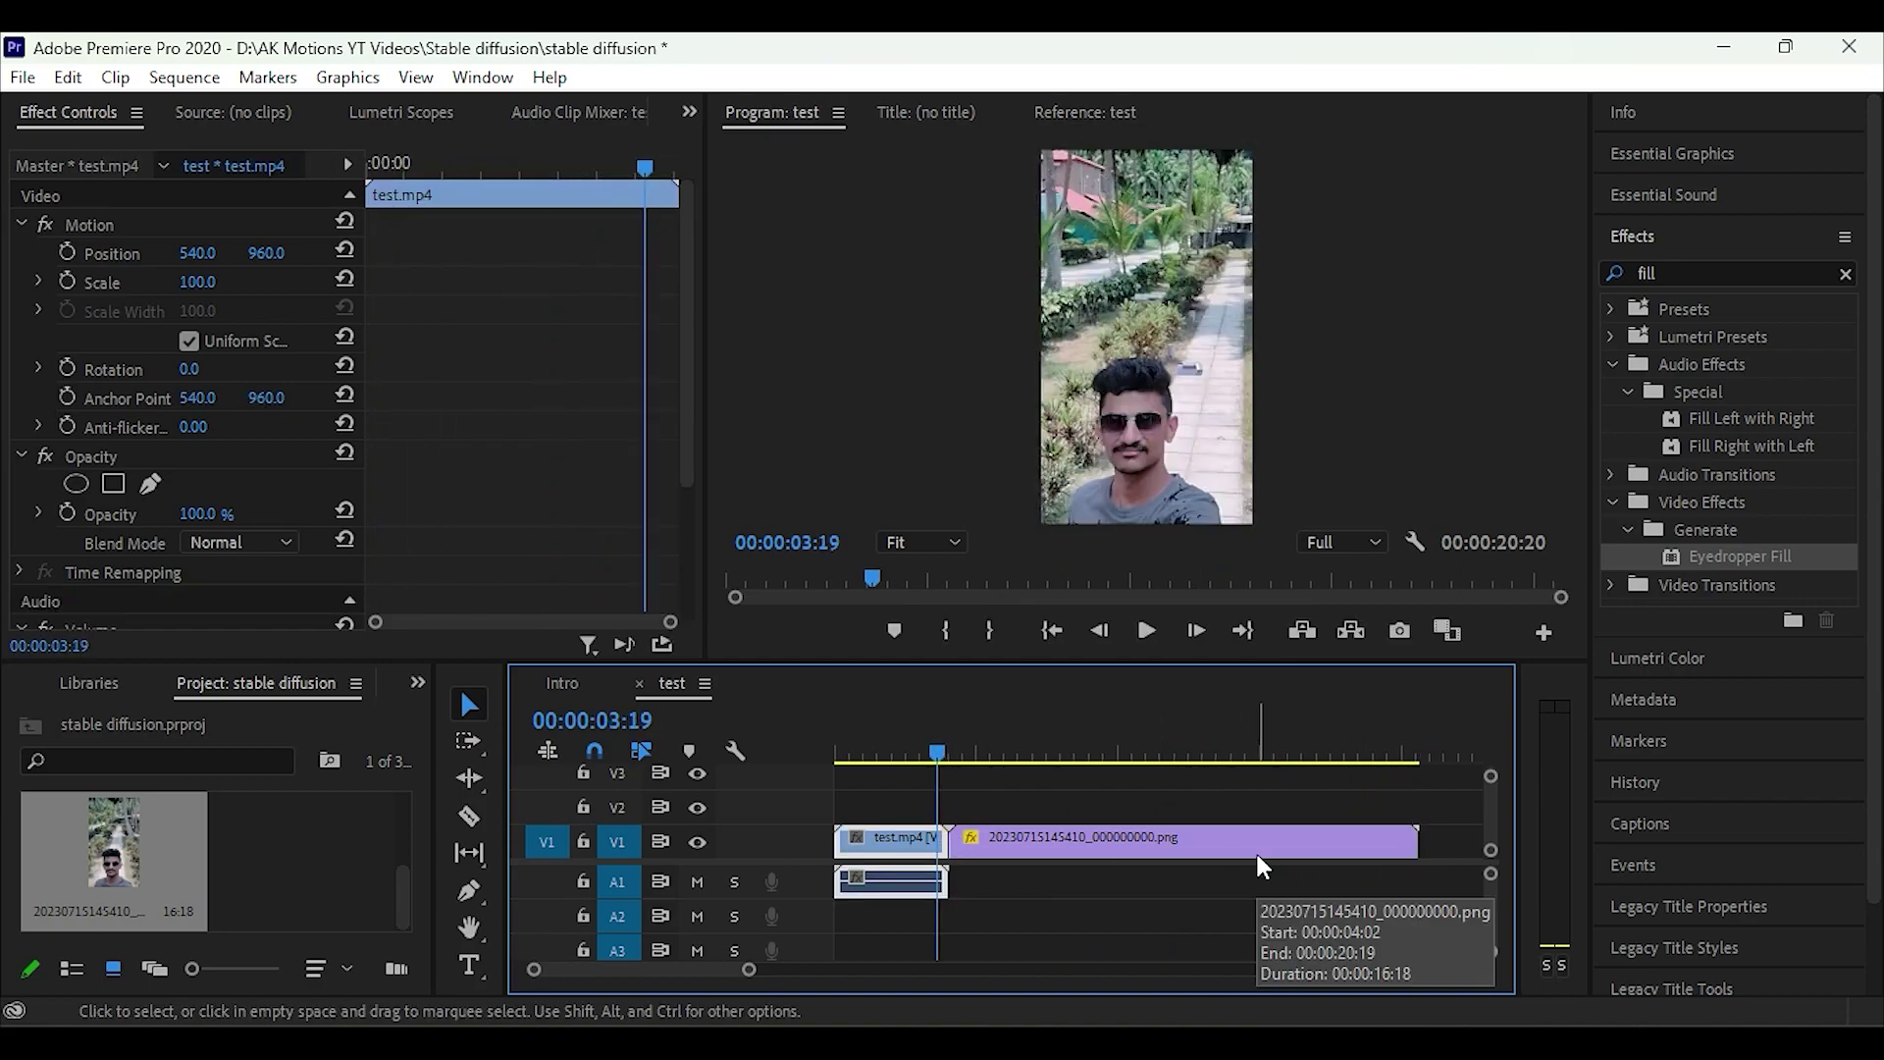
# Create a new adjustment layer and lay it on V2 spanning both clips.
pyautogui.rightClick(299, 877)
pyautogui.moveTo(471, 481)
pyautogui.click(743, 573)
pyautogui.moveTo(302, 849); pyautogui.dragTo(883, 803)
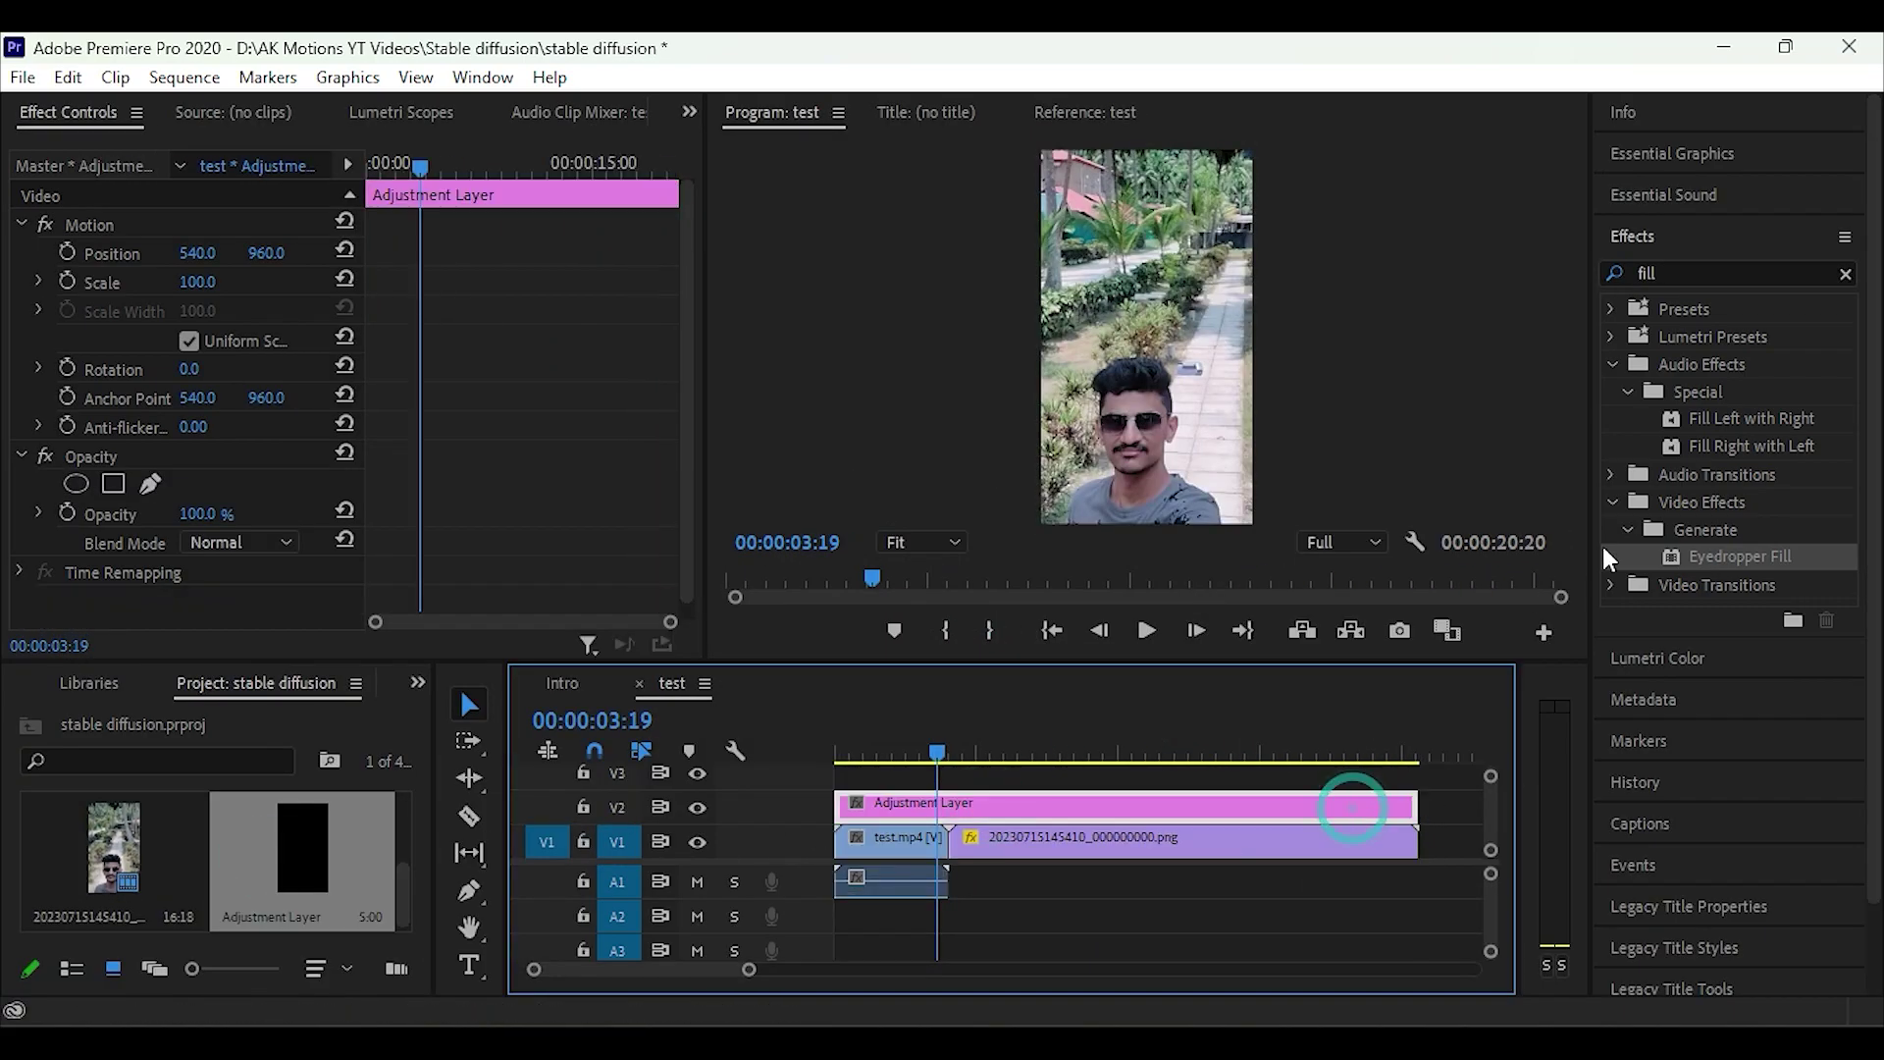
# Apply the Sharpen effect to the adjustment layer with amount 5.
pyautogui.doubleClick(1649, 273)
pyautogui.write('sah')
pyautogui.press('BackSpace')
pyautogui.press('BackSpace')
pyautogui.write('har')
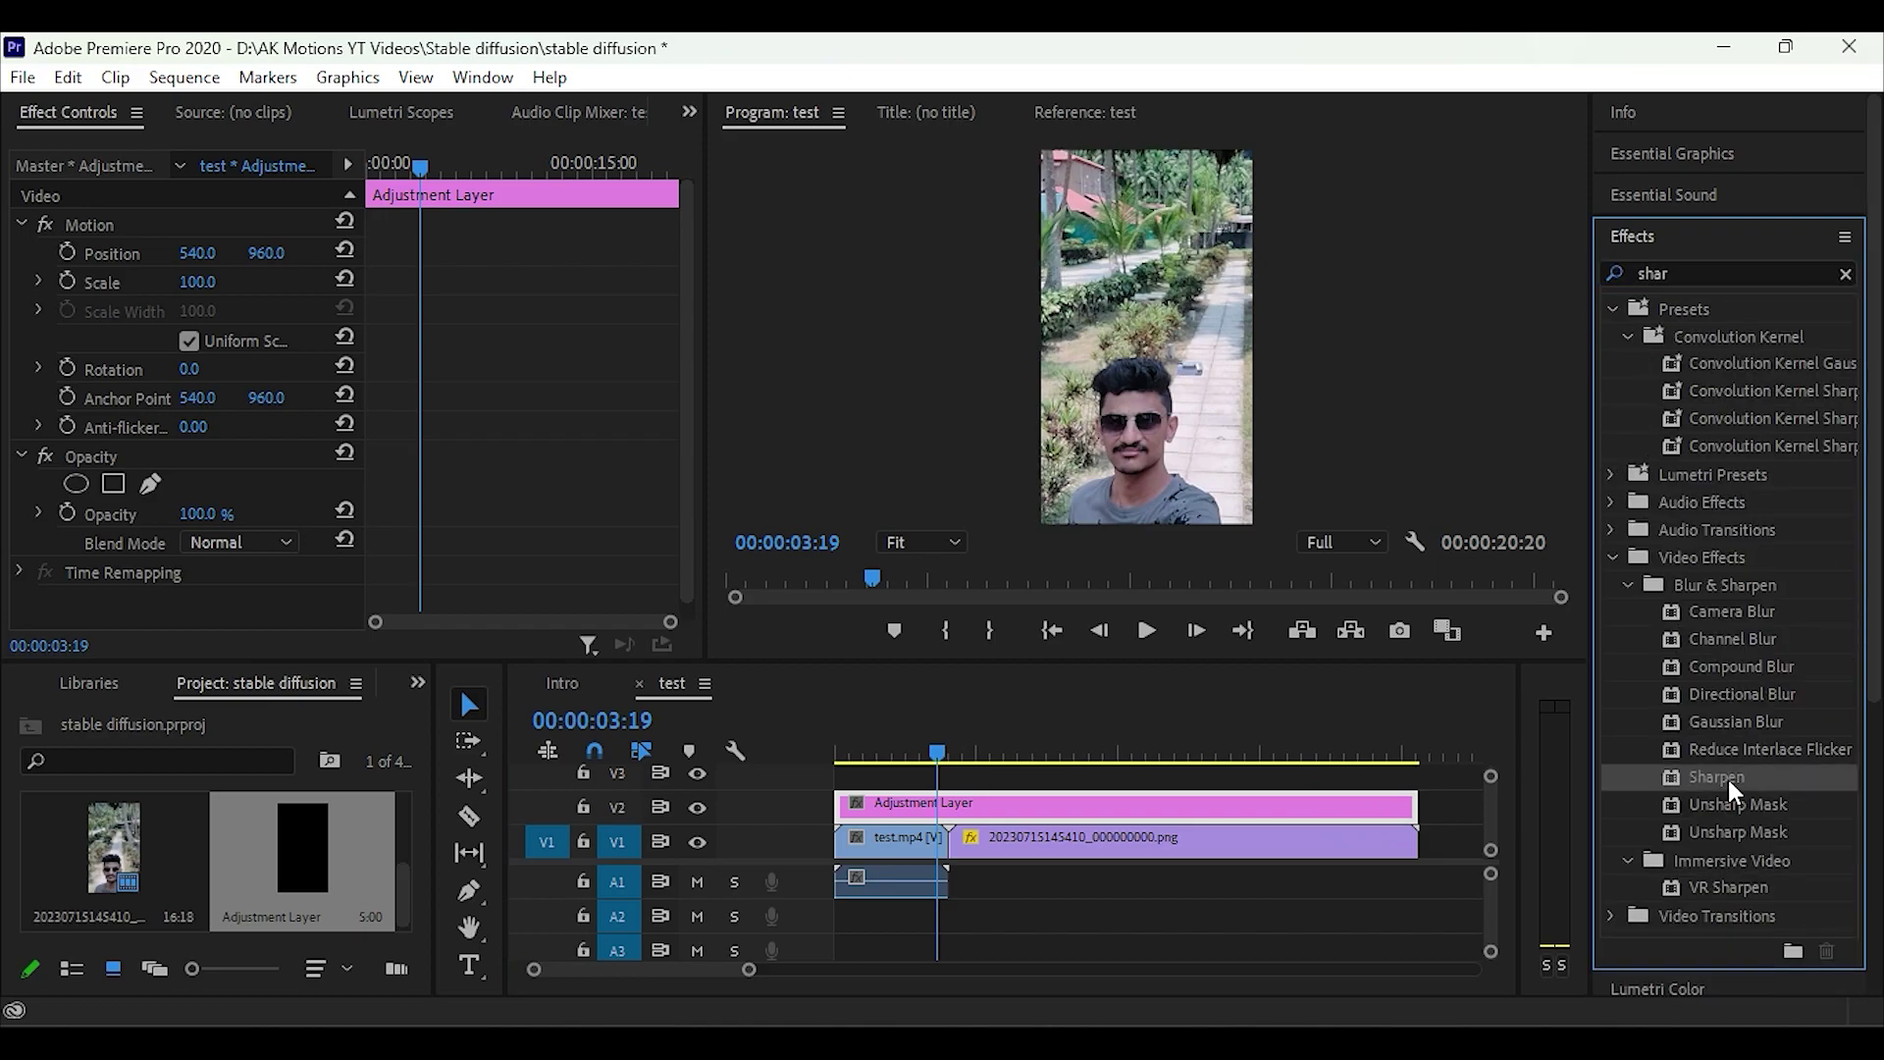
pyautogui.moveTo(1717, 776); pyautogui.dragTo(197, 471)
pyautogui.click(192, 554)
pyautogui.click(1069, 754)
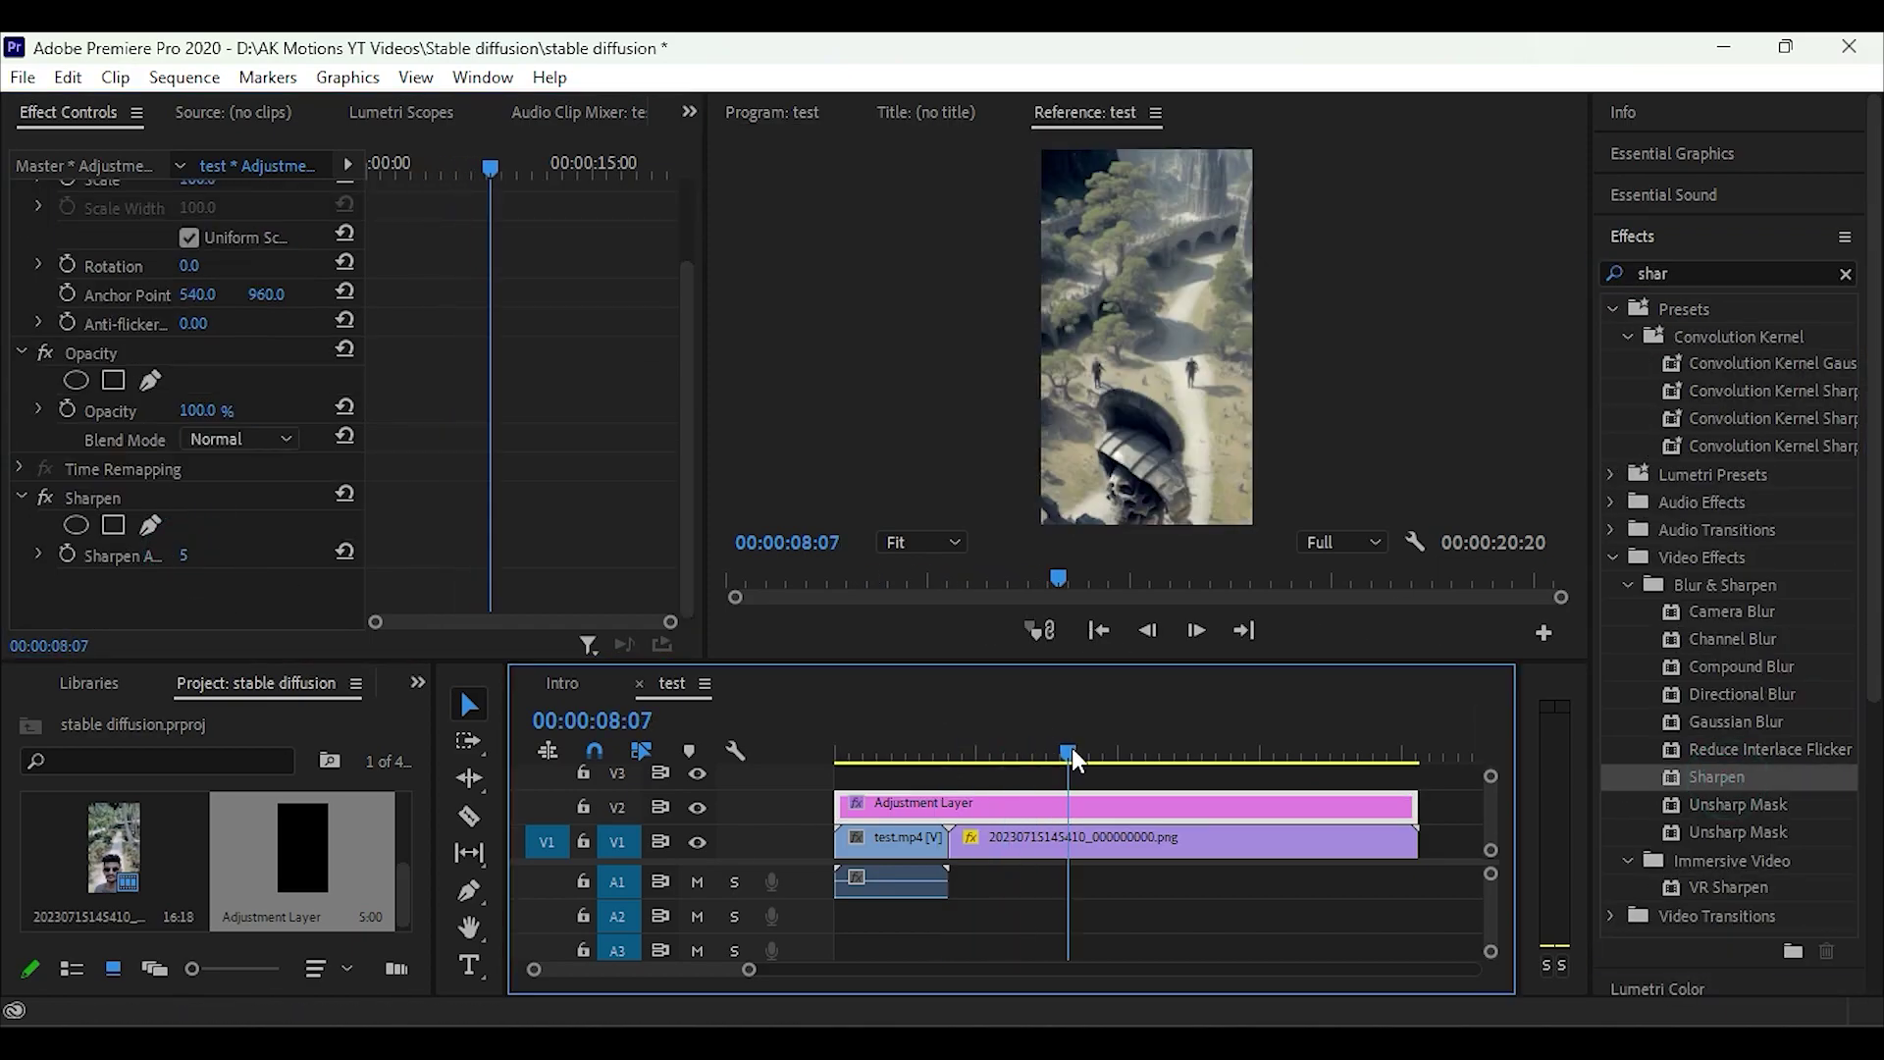
# Open the sequence's Export Settings for H.264 Match Source - High bitrate output to test_1.mp4.
pyautogui.click(21, 77)
pyautogui.click(244, 871)
pyautogui.click(589, 540)
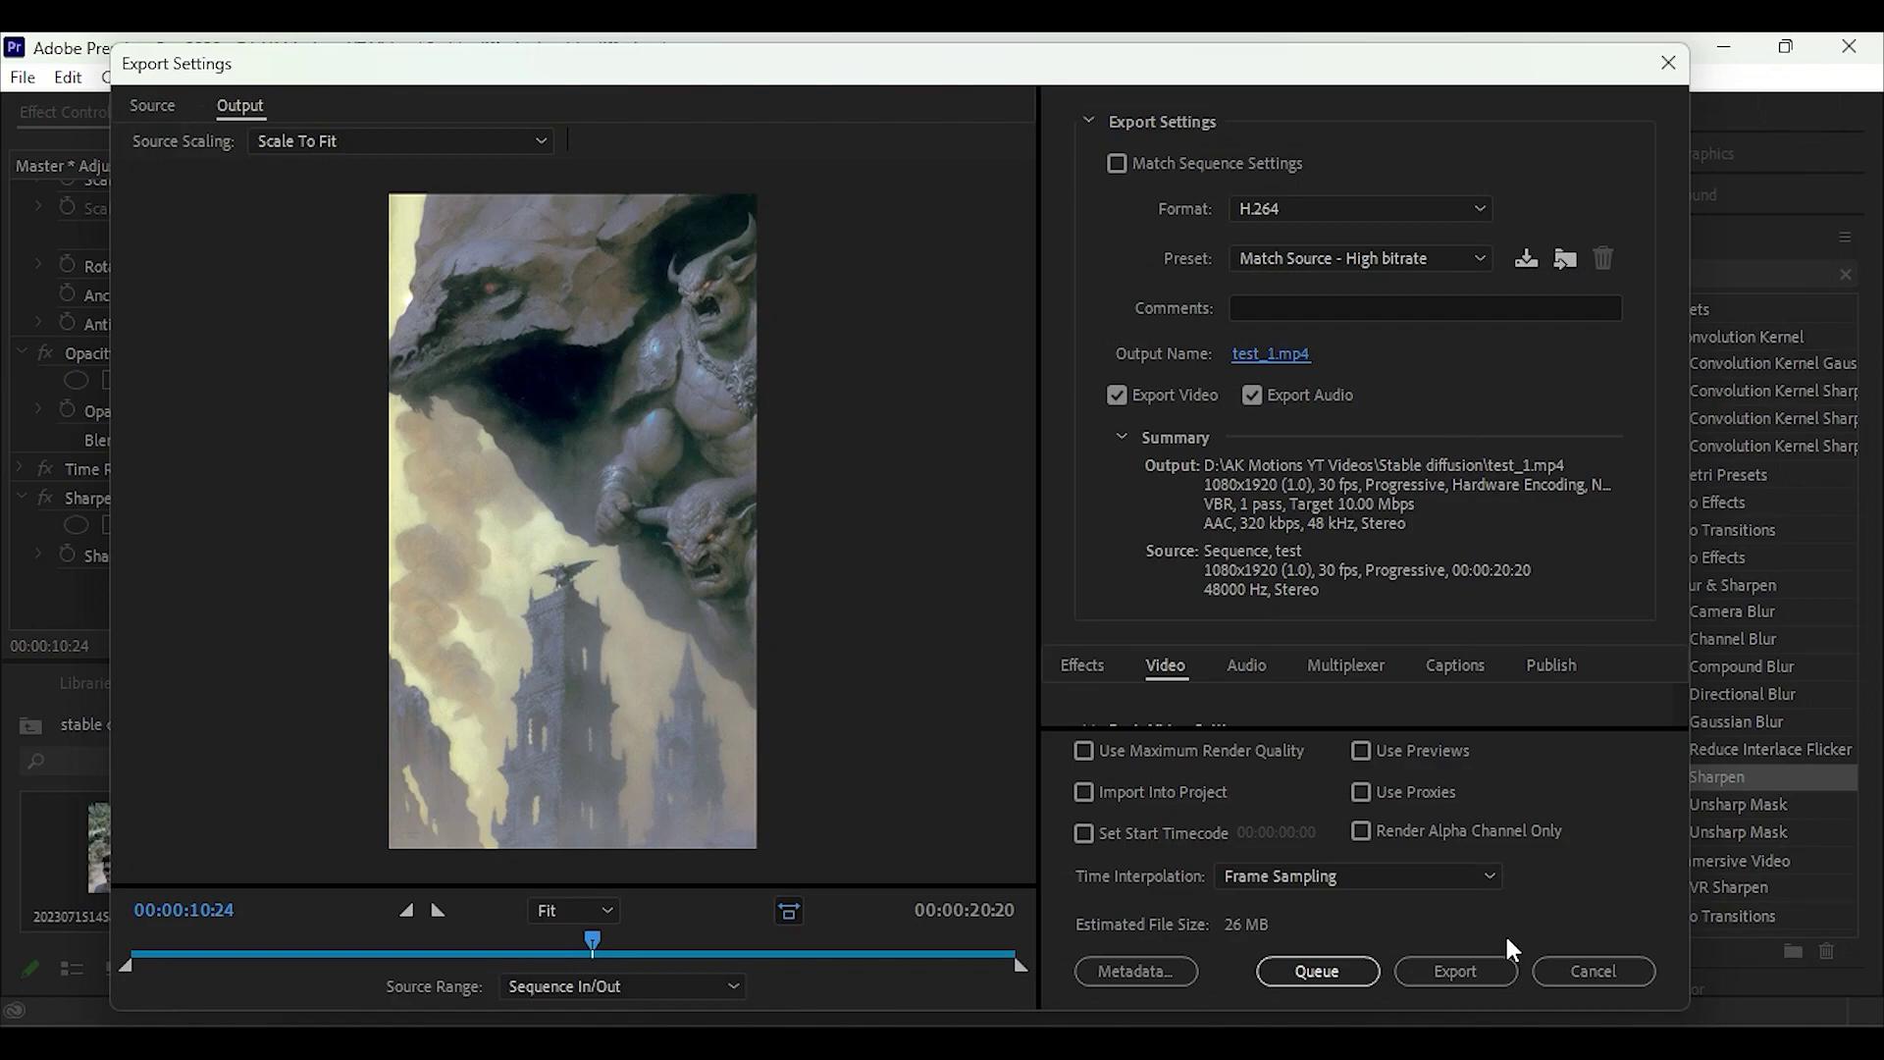